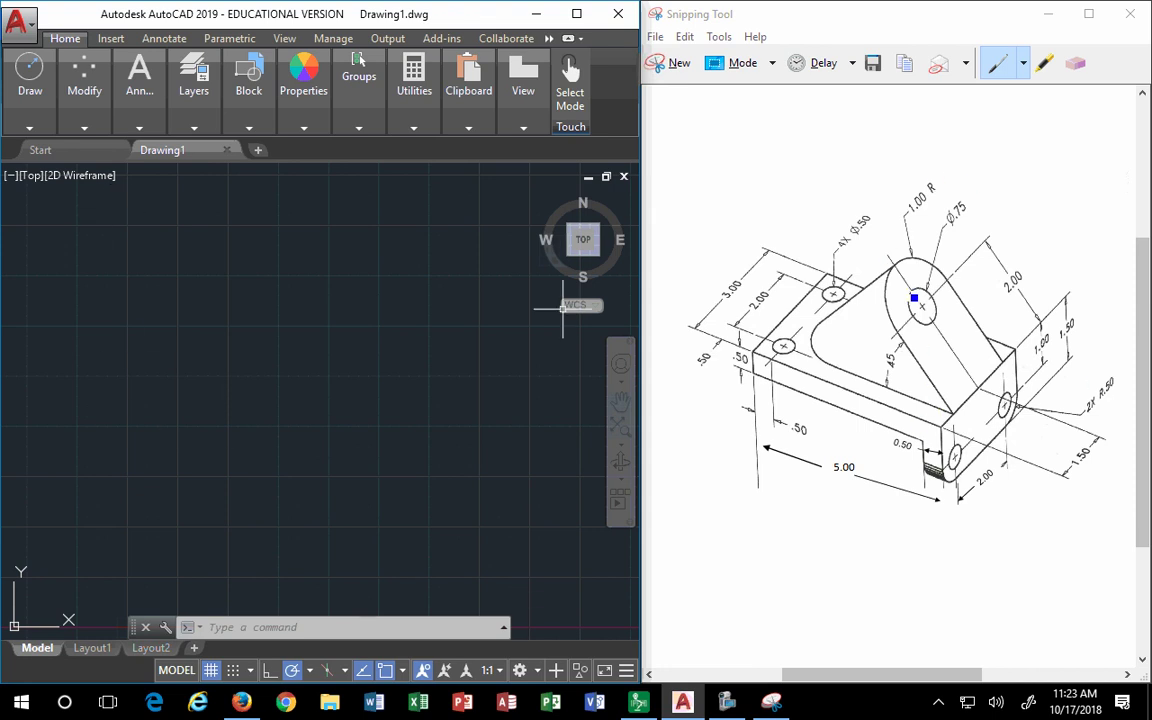
# Erase the blue pen outline from the bracket snip, then pick the Highlighter.
pyautogui.click(1008, 364)
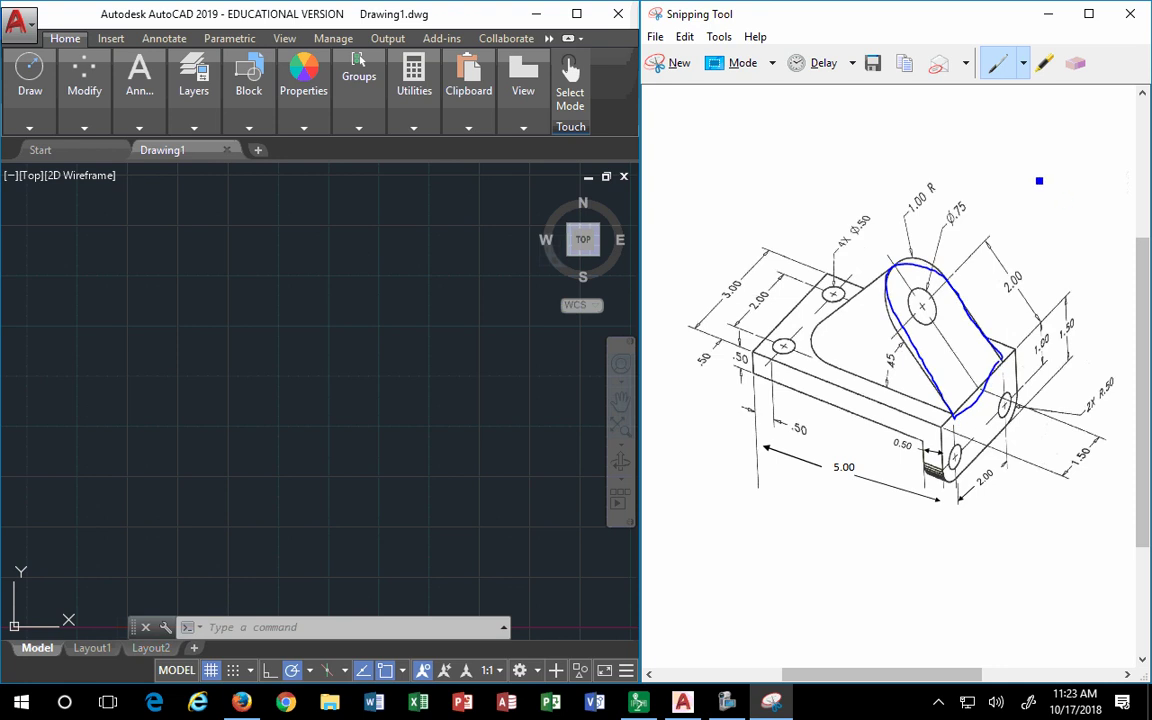
pyautogui.click(1076, 63)
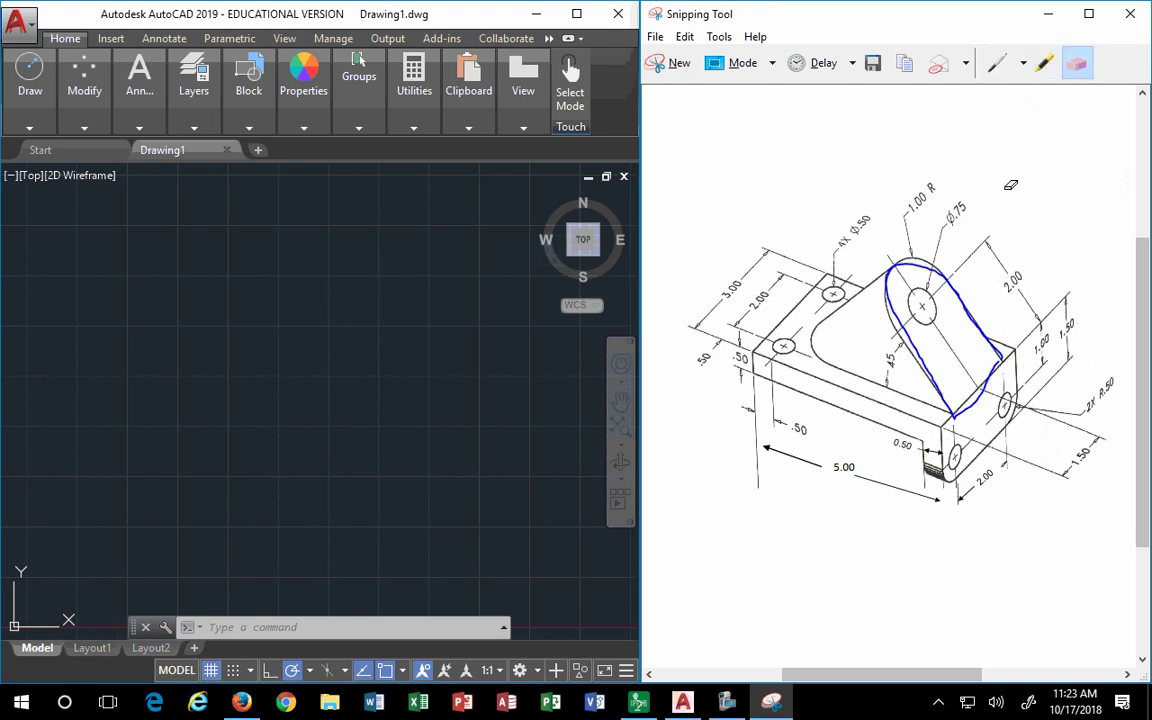
pyautogui.moveTo(912, 267); pyautogui.dragTo(922, 261)
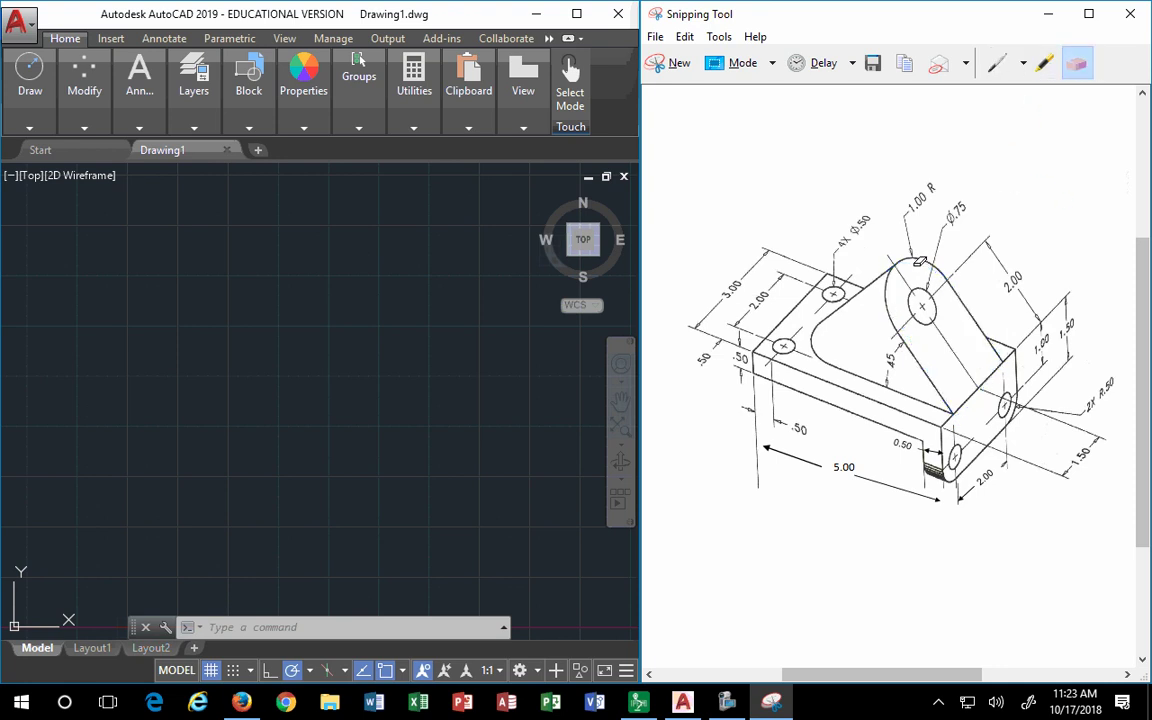
pyautogui.click(1044, 66)
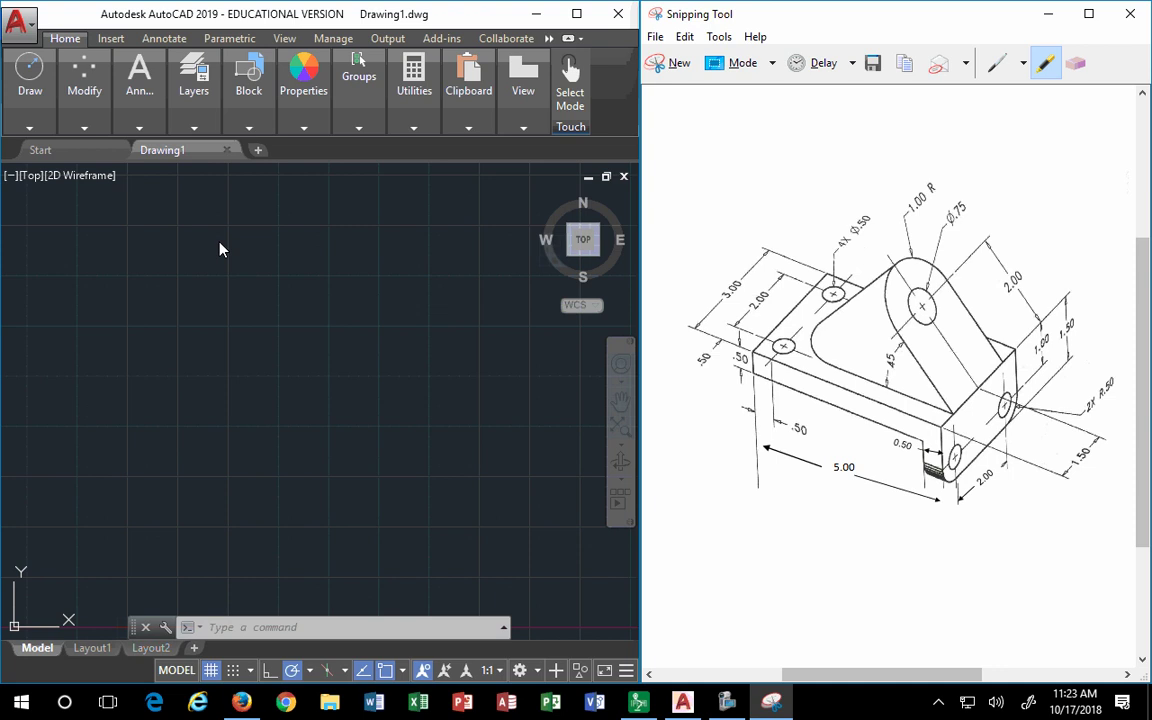
# Start the base outline with line segments of 5, 1.5 and .5 units.
pyautogui.click(30, 128)
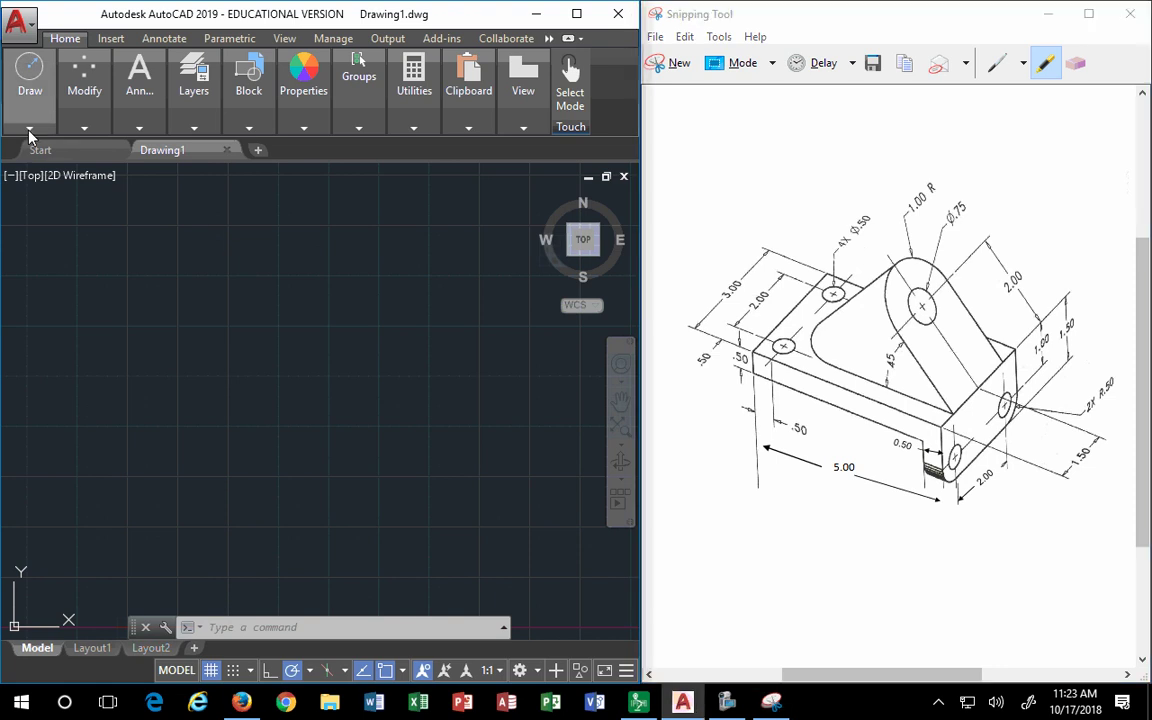
pyautogui.click(30, 130)
pyautogui.click(20, 163)
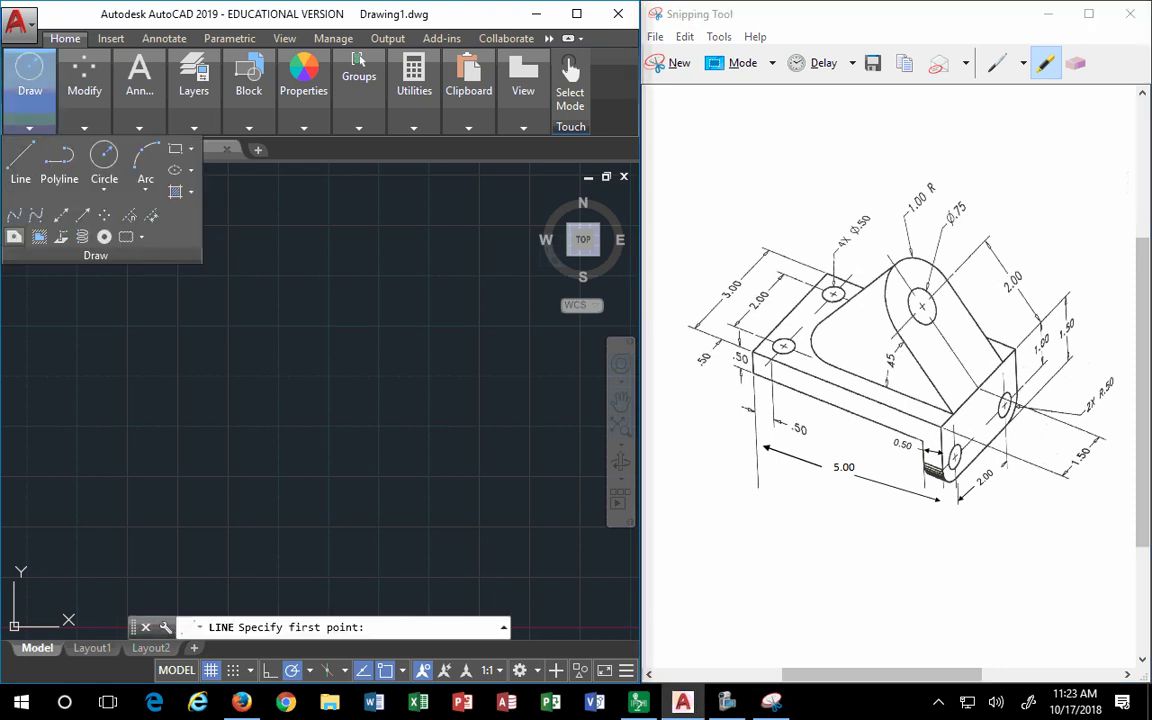
pyautogui.click(118, 411)
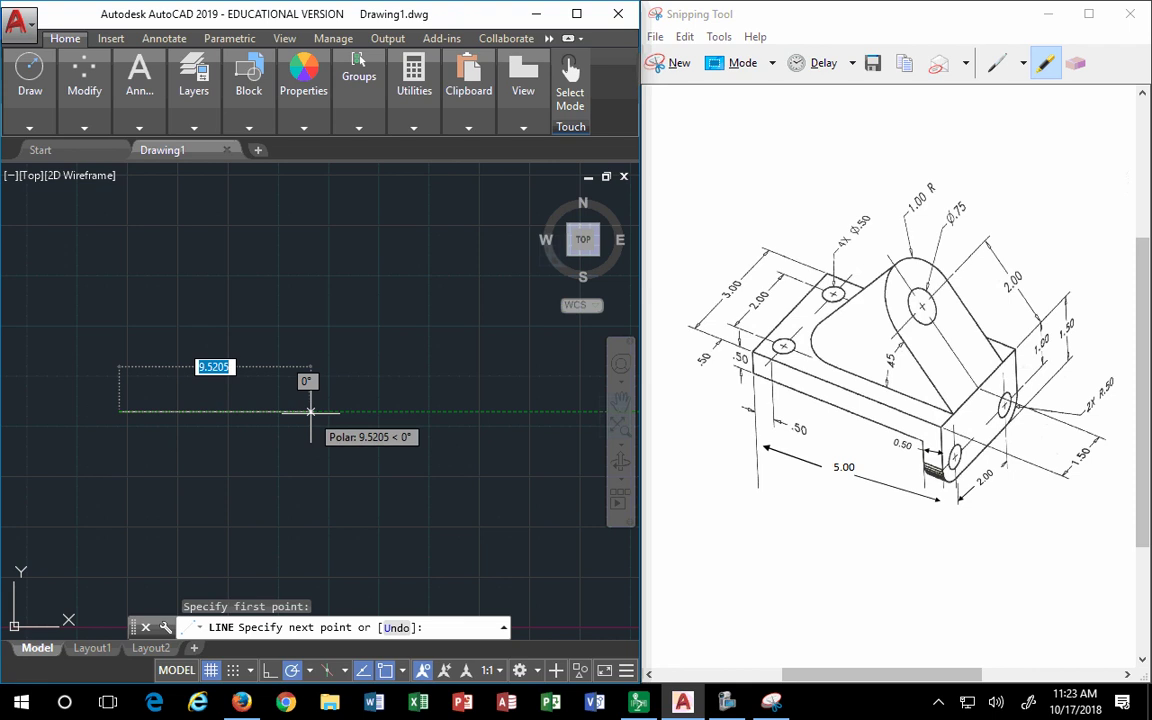
pyautogui.write('5')
pyautogui.press('Return')
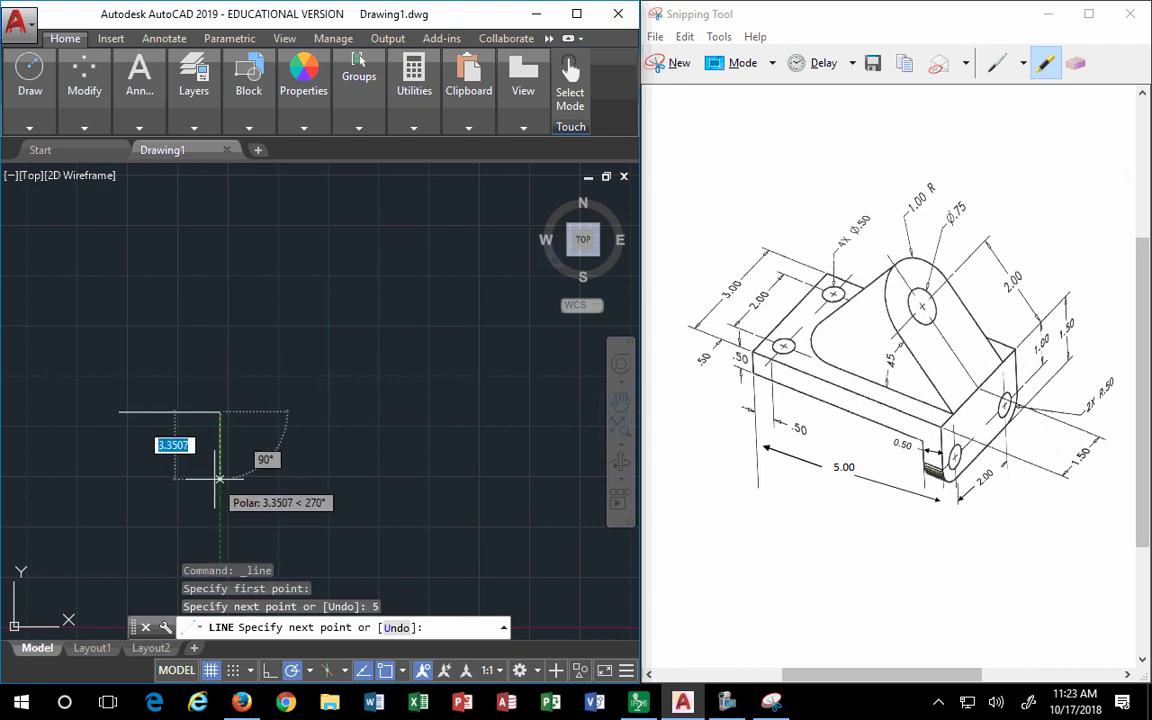
pyautogui.write('1.5')
pyautogui.press('Return')
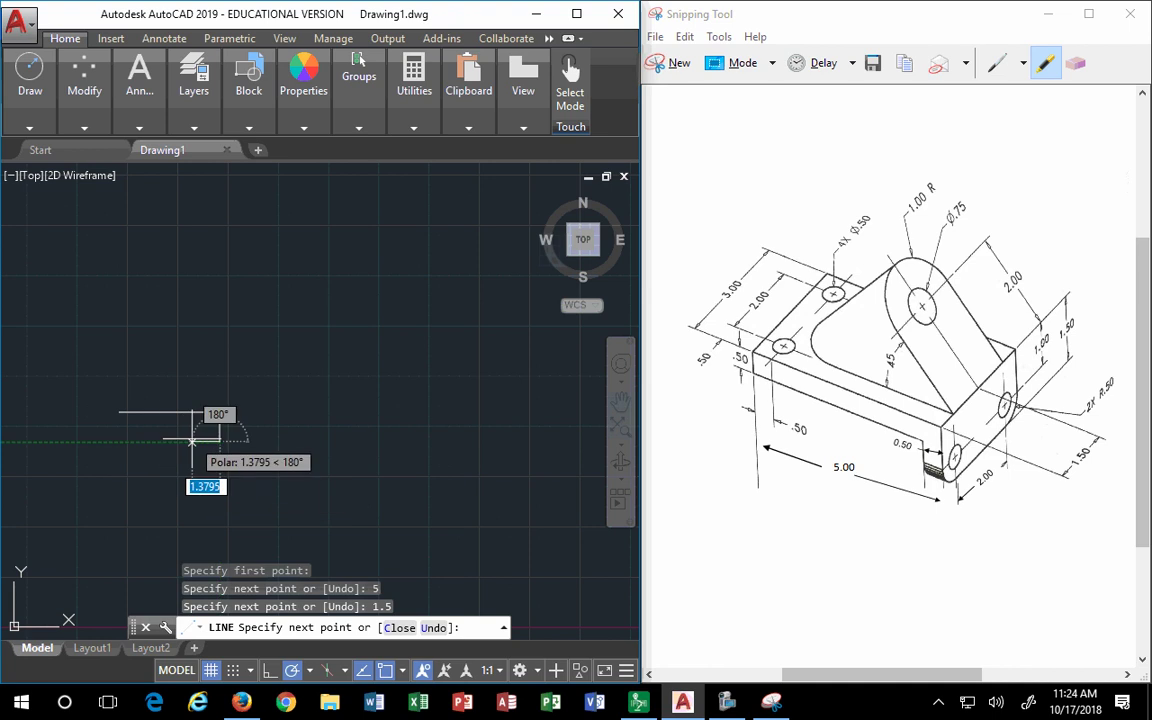
pyautogui.write('.5')
pyautogui.press('Return')
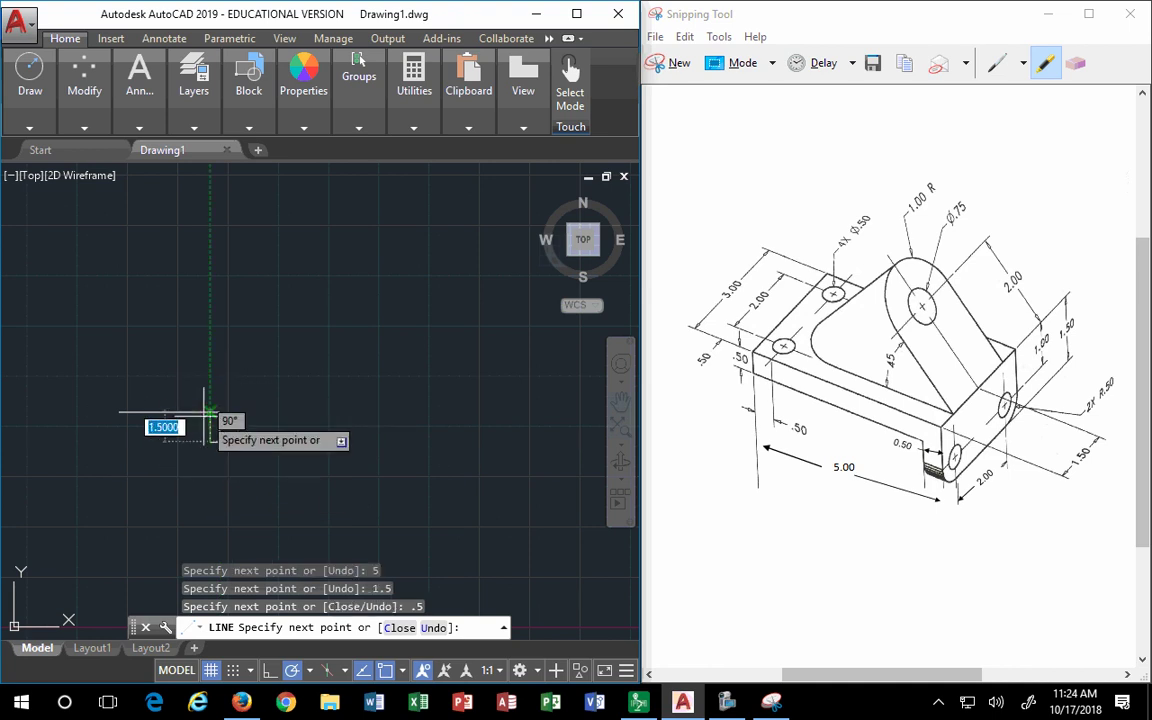
# Finish the base with a 1-unit rise and the long bottom edge, closing the outline.
pyautogui.scroll(4, 207, 412)
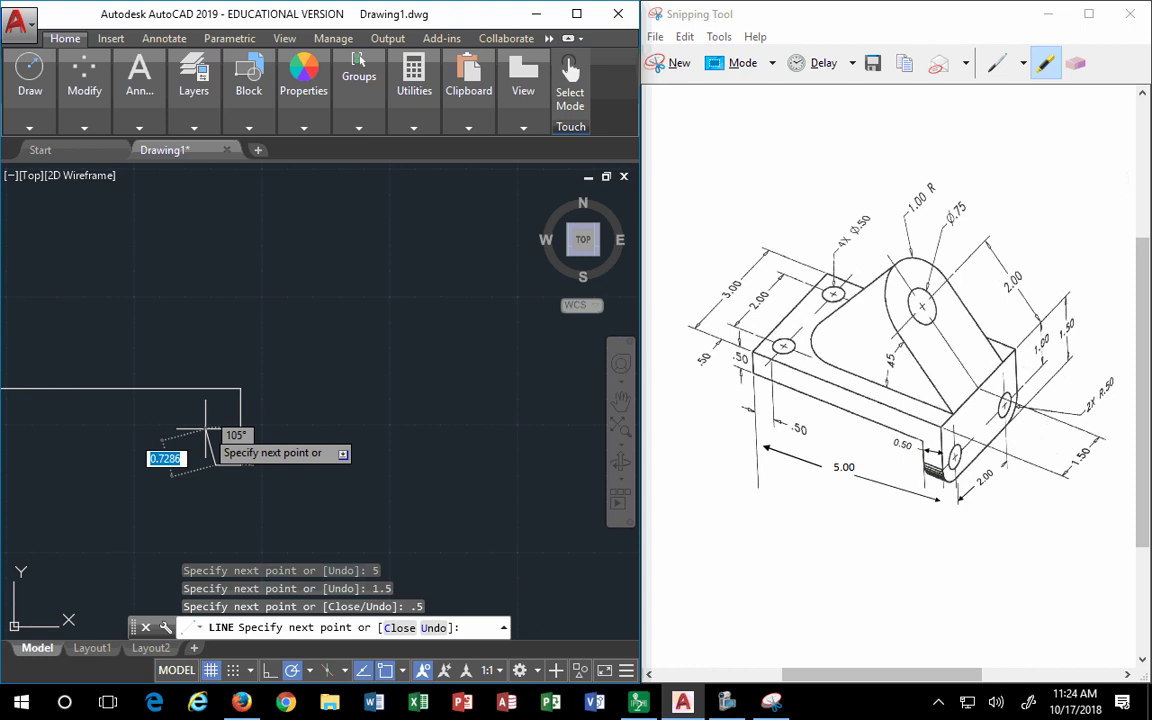
pyautogui.write('1')
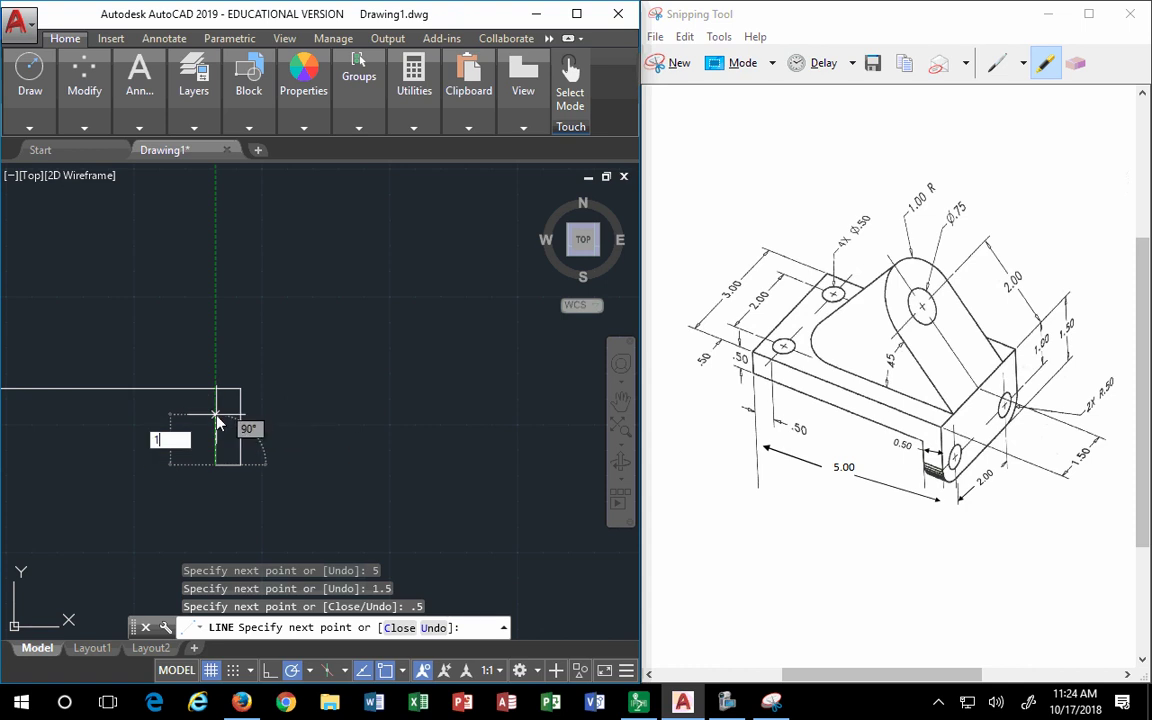
pyautogui.press('Return')
pyautogui.scroll(4, 177, 383)
pyautogui.scroll(-4, 437, 334)
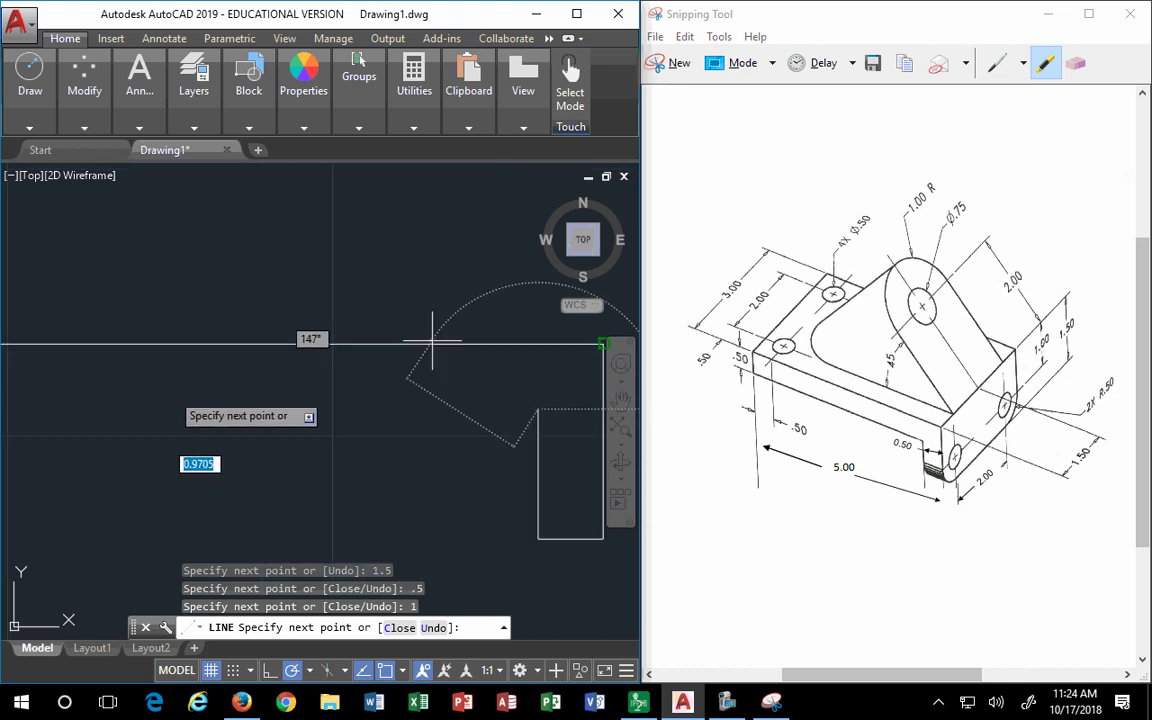
pyautogui.click(241, 370)
pyautogui.click(241, 345)
pyautogui.press('Escape')
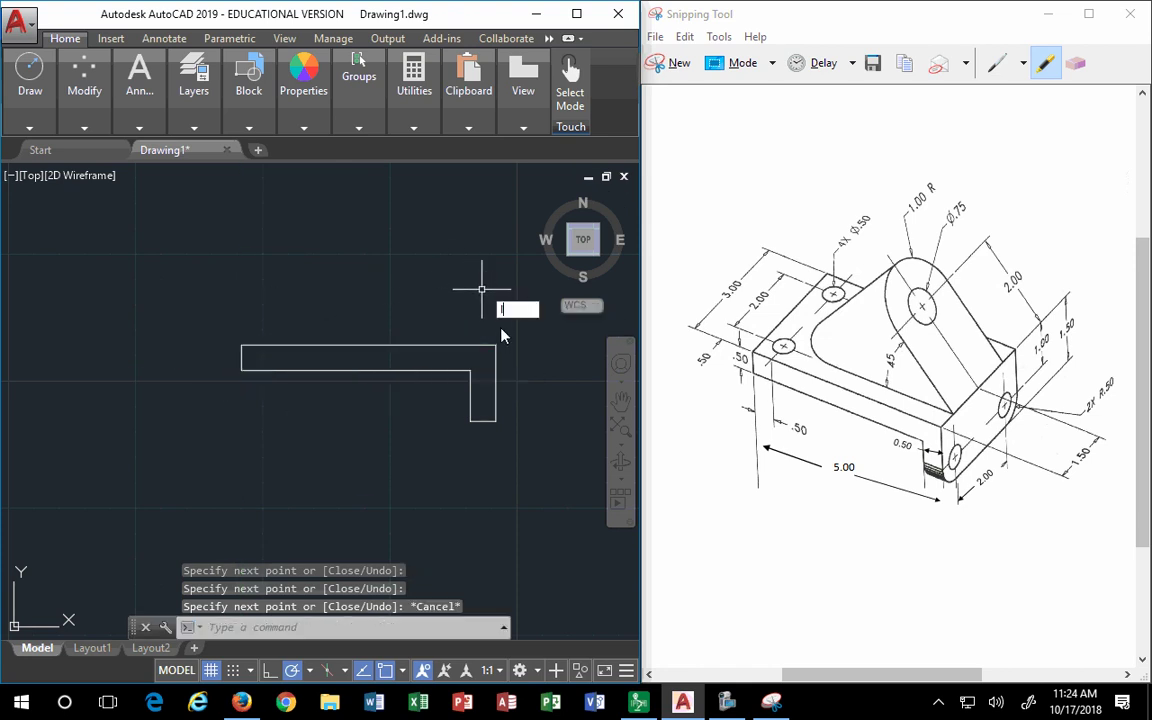
# Draw a 2-unit vertical line from the base's top-right corner, then delete it.
pyautogui.write('l')
pyautogui.press('Return')
pyautogui.press('Return')
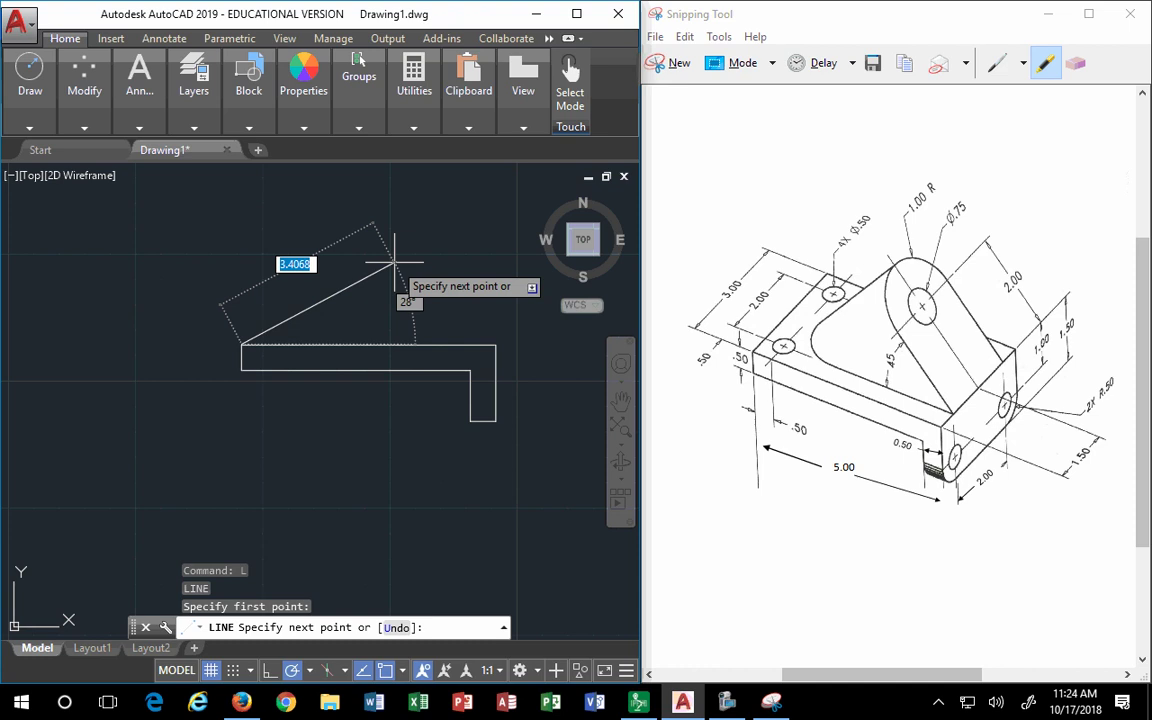
pyautogui.press('Escape')
pyautogui.write('l')
pyautogui.press('Return')
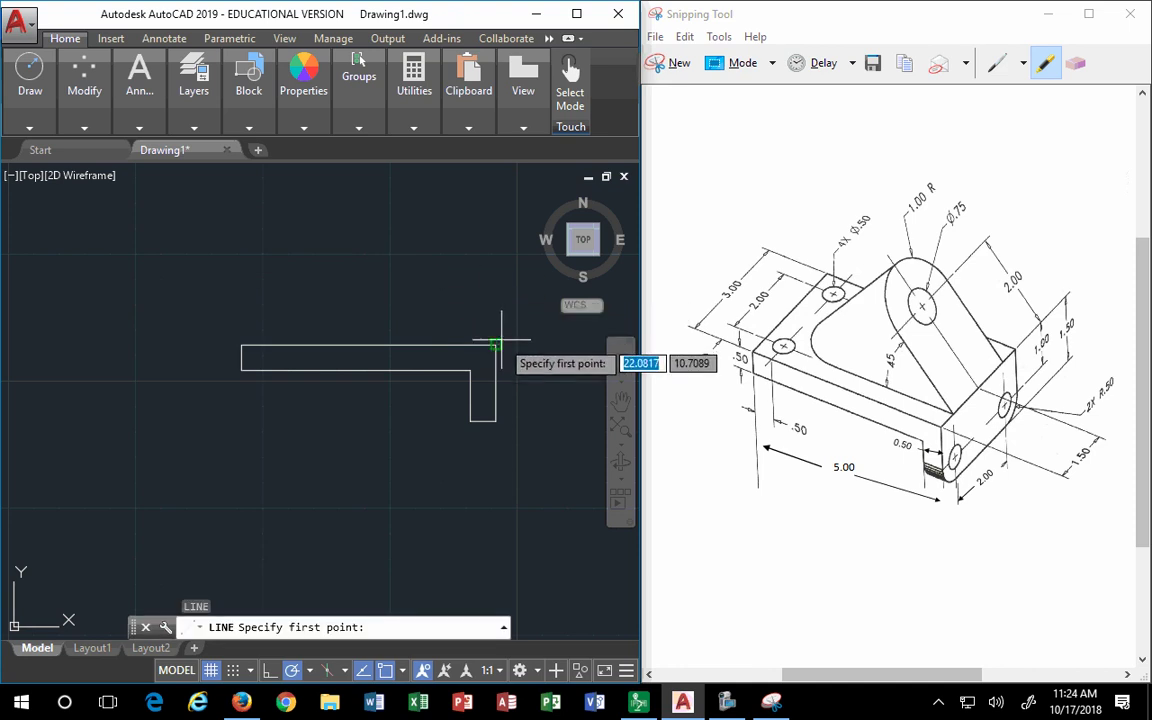
pyautogui.click(499, 342)
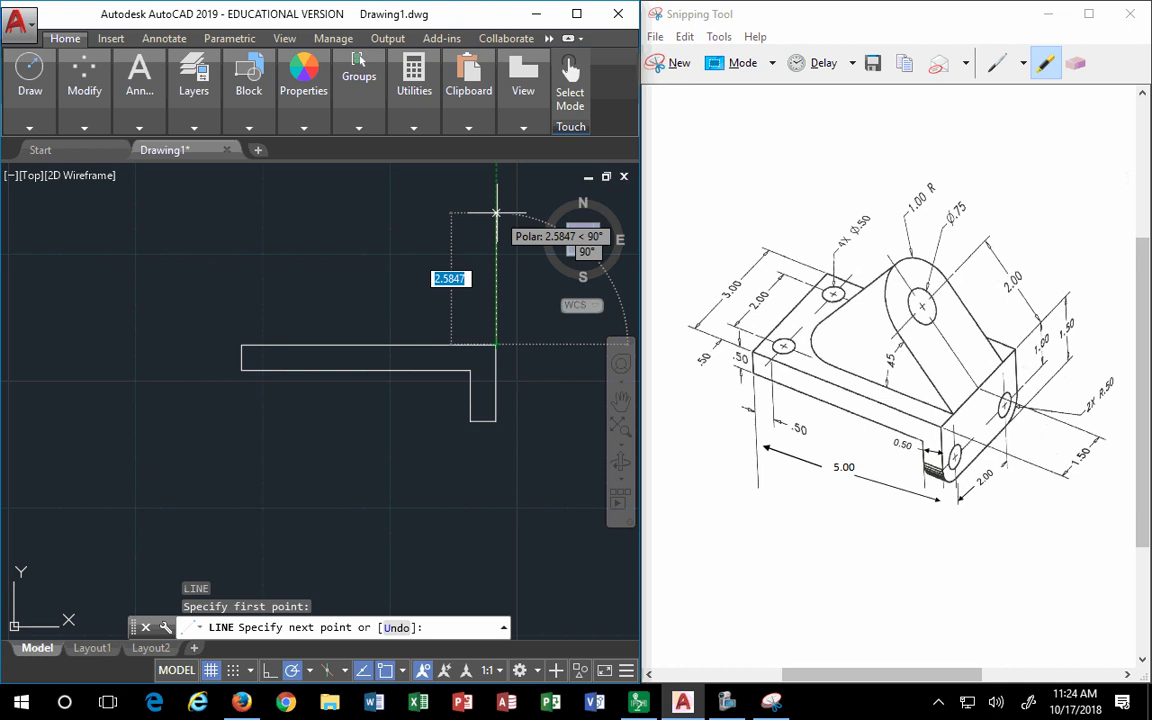
pyautogui.write('2')
pyautogui.press('Return')
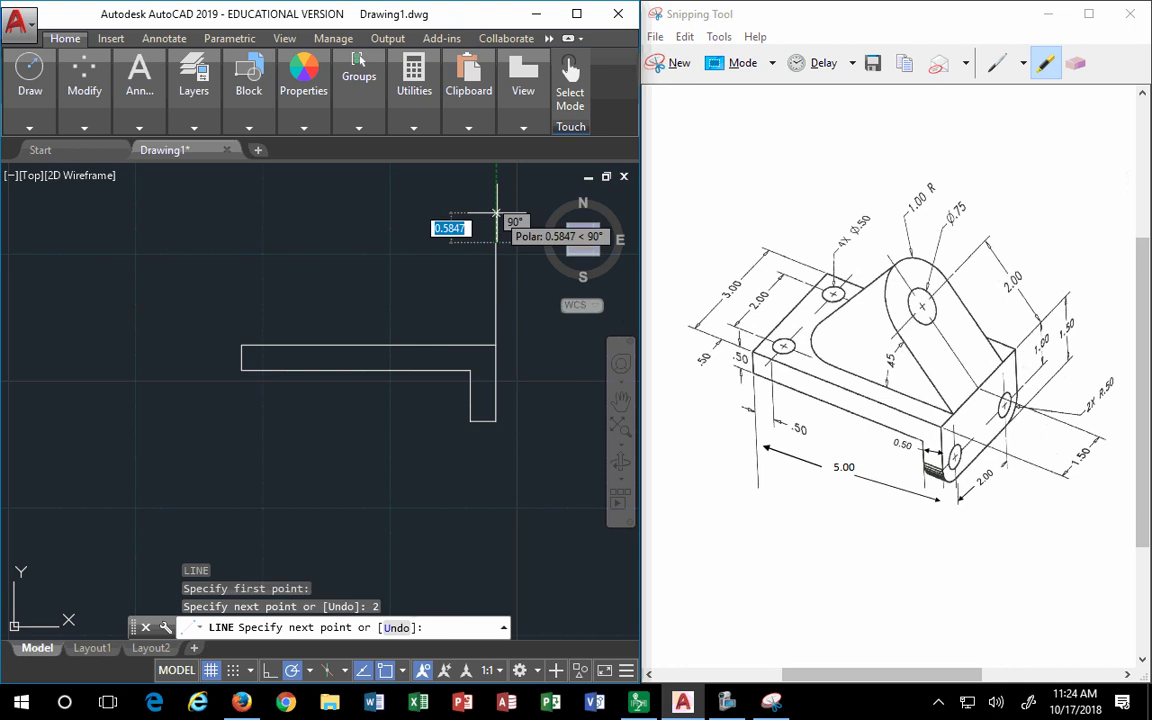
pyautogui.press('Escape')
pyautogui.press('Escape')
pyautogui.click(514, 278)
pyautogui.click(410, 205)
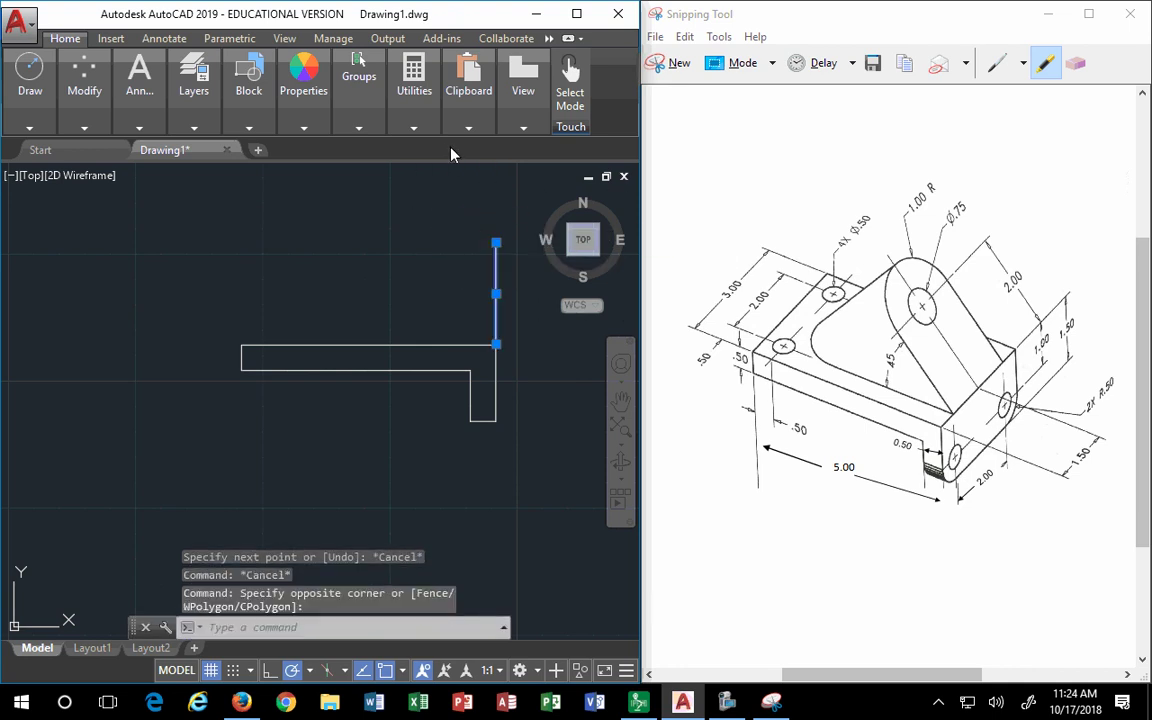
pyautogui.press('Delete')
# Draw a 3-unit vertical line from the base corner, highlighting the reference's 1.00 R and 2.00.
pyautogui.write('l')
pyautogui.press('Return')
pyautogui.click(496, 345)
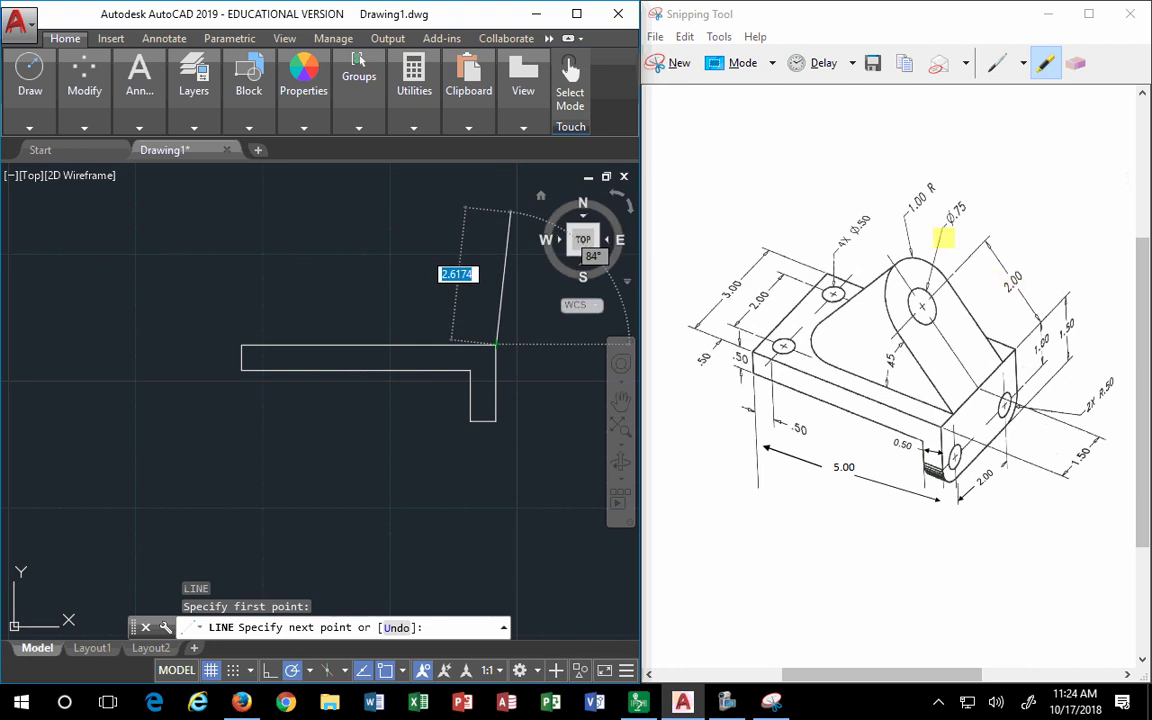
pyautogui.moveTo(933, 185)
pyautogui.mouseDown()
pyautogui.moveTo(894, 222)
pyautogui.moveTo(953, 180)
pyautogui.mouseUp()
pyautogui.moveTo(1034, 259); pyautogui.dragTo(1008, 302)
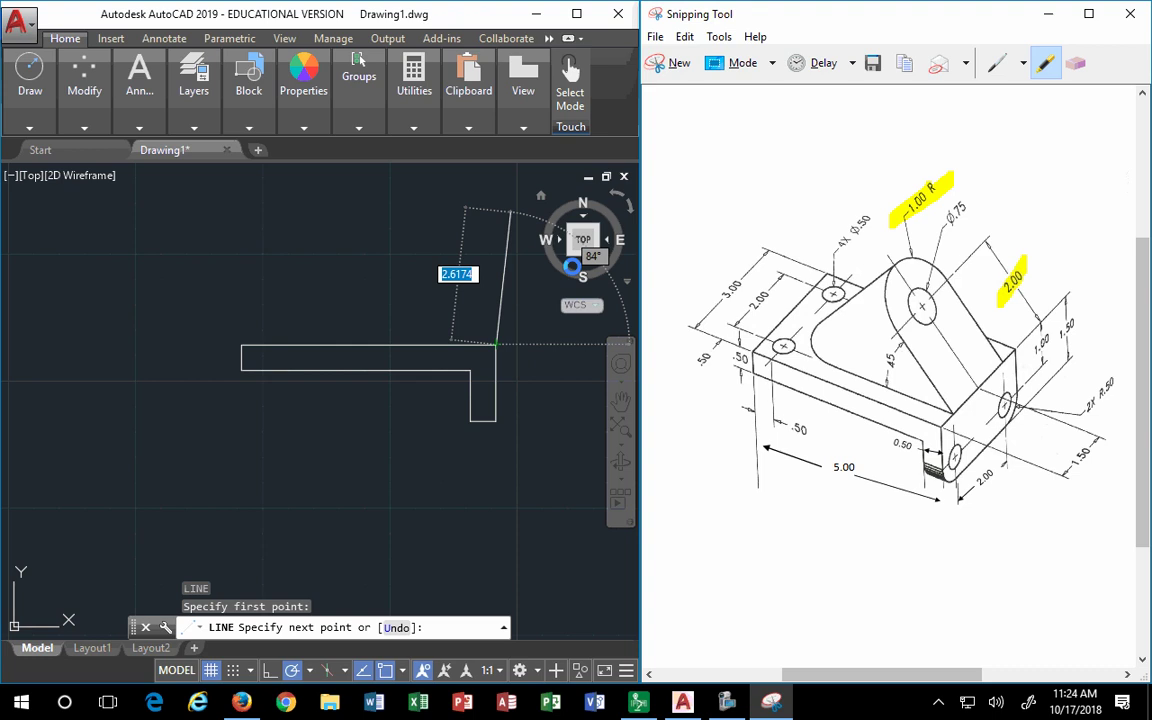
pyautogui.click(432, 213)
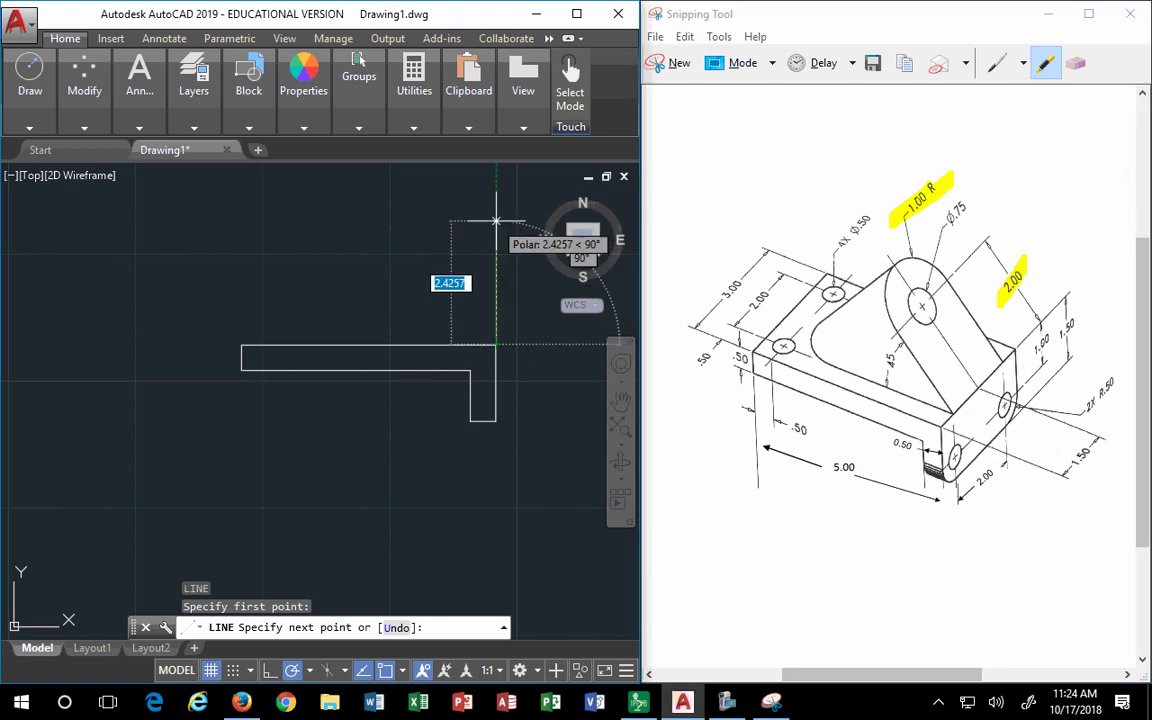
pyautogui.write('3')
pyautogui.press('Return')
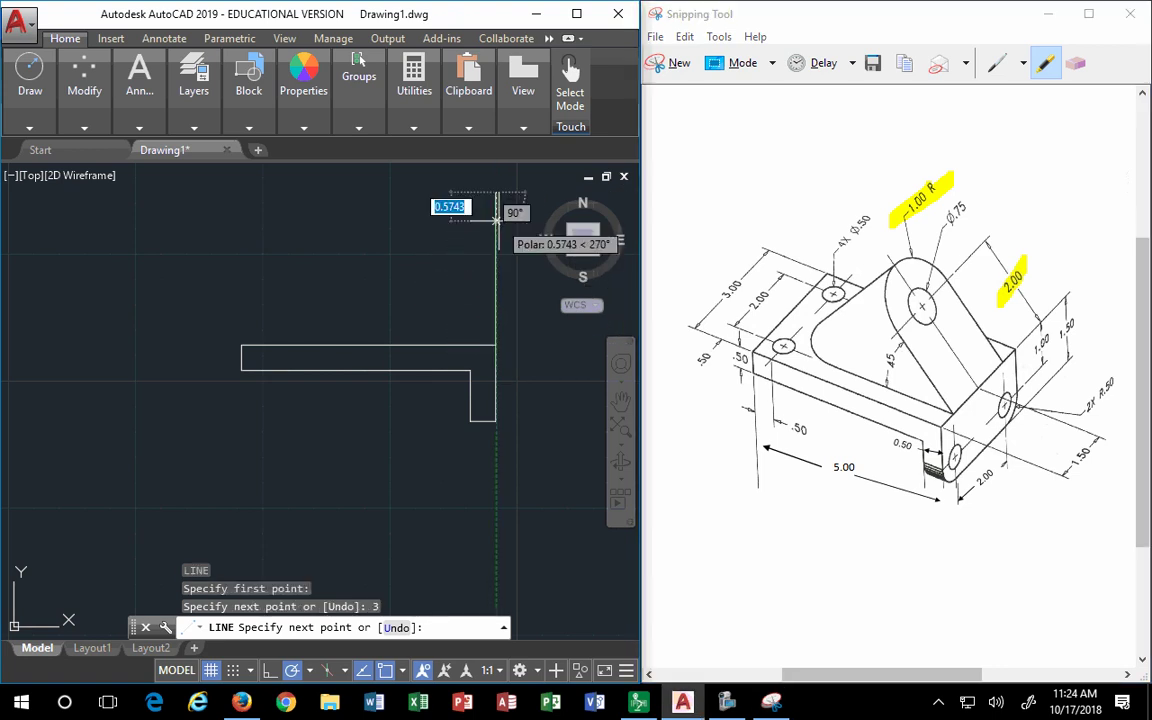
pyautogui.press('Escape')
# Rotate the 3-unit line 45° about its lower end.
pyautogui.write('ro')
pyautogui.press('Return')
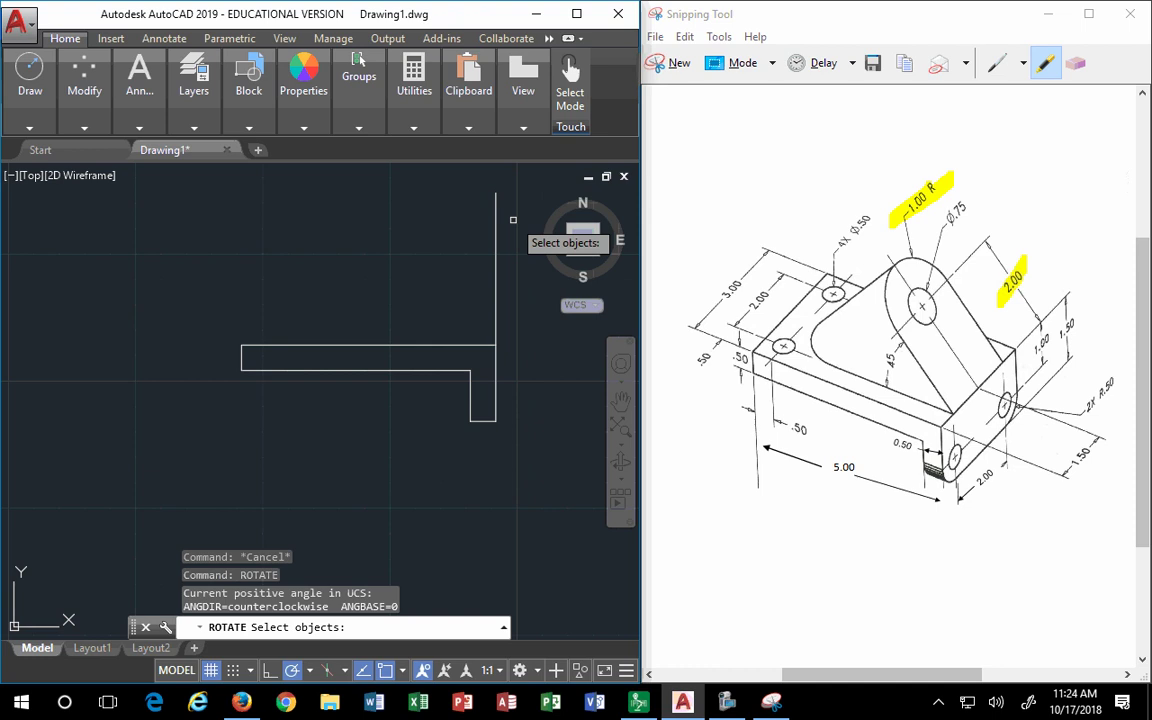
pyautogui.click(495, 222)
pyautogui.click(456, 217)
pyautogui.click(327, 211)
pyautogui.press('Return')
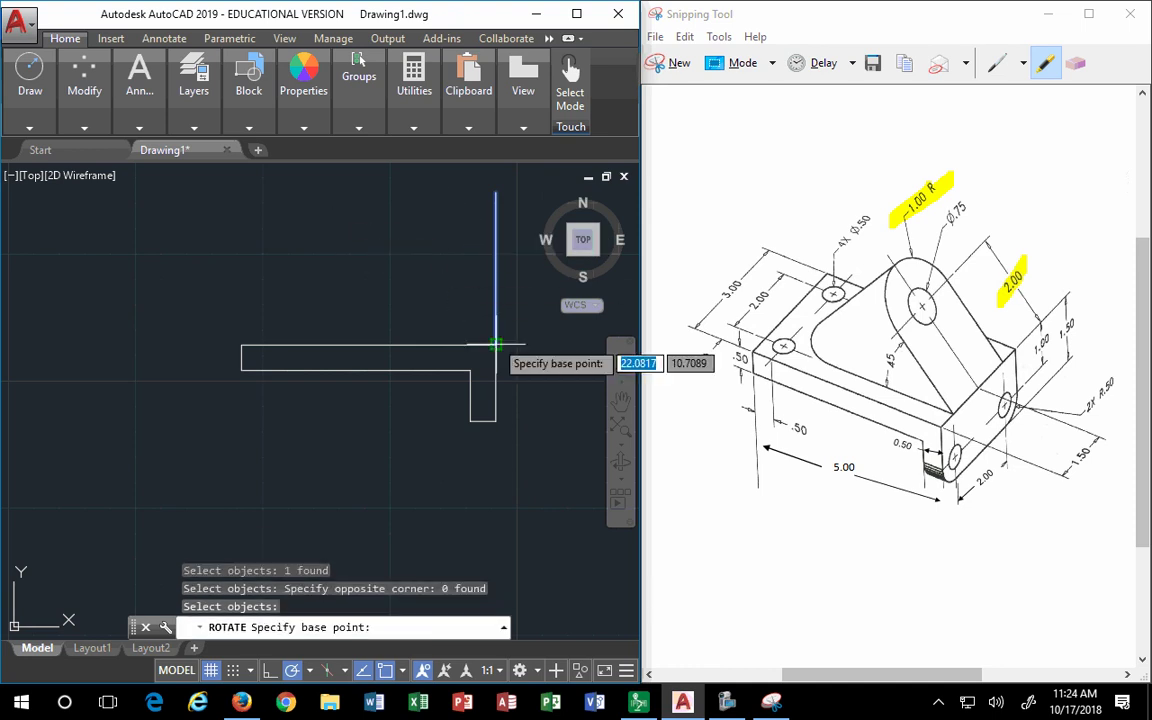
pyautogui.click(495, 345)
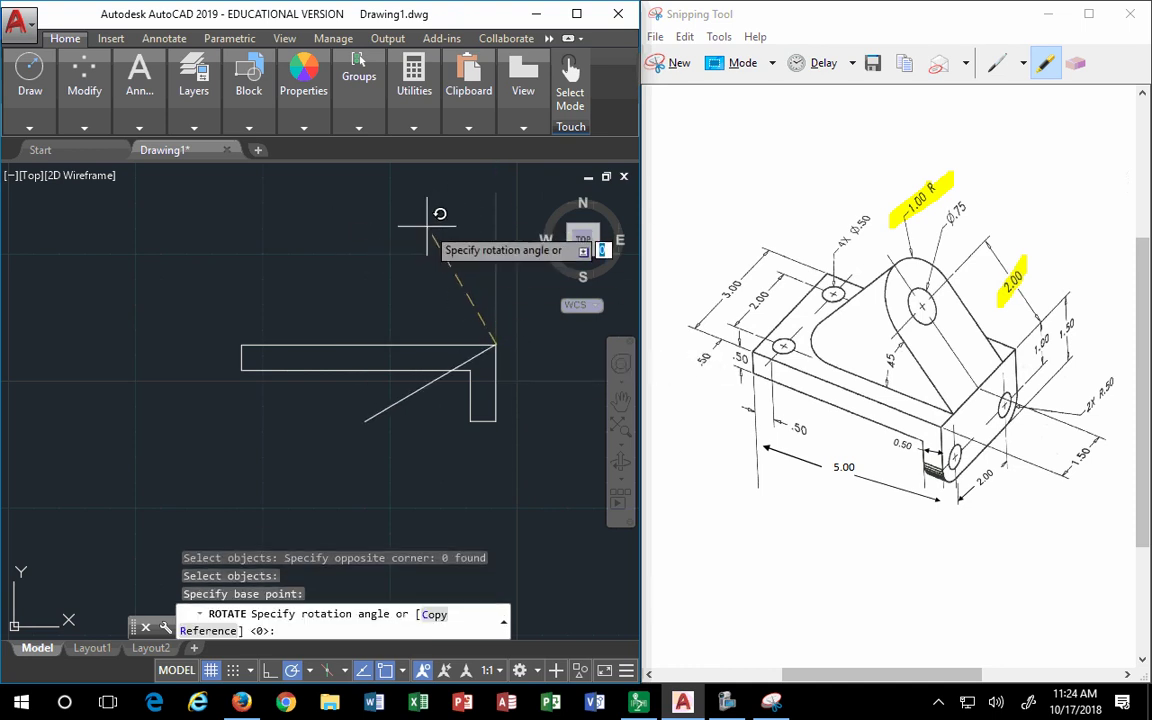
pyautogui.write('45')
pyautogui.press('Return')
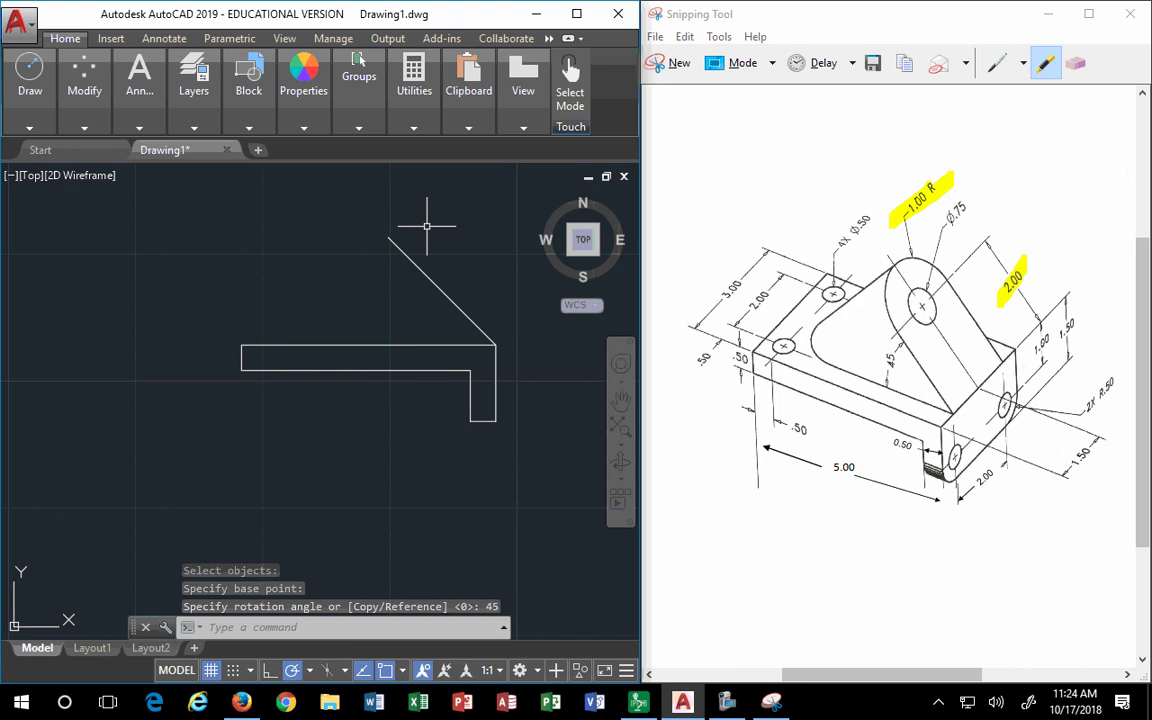
pyautogui.click(413, 85)
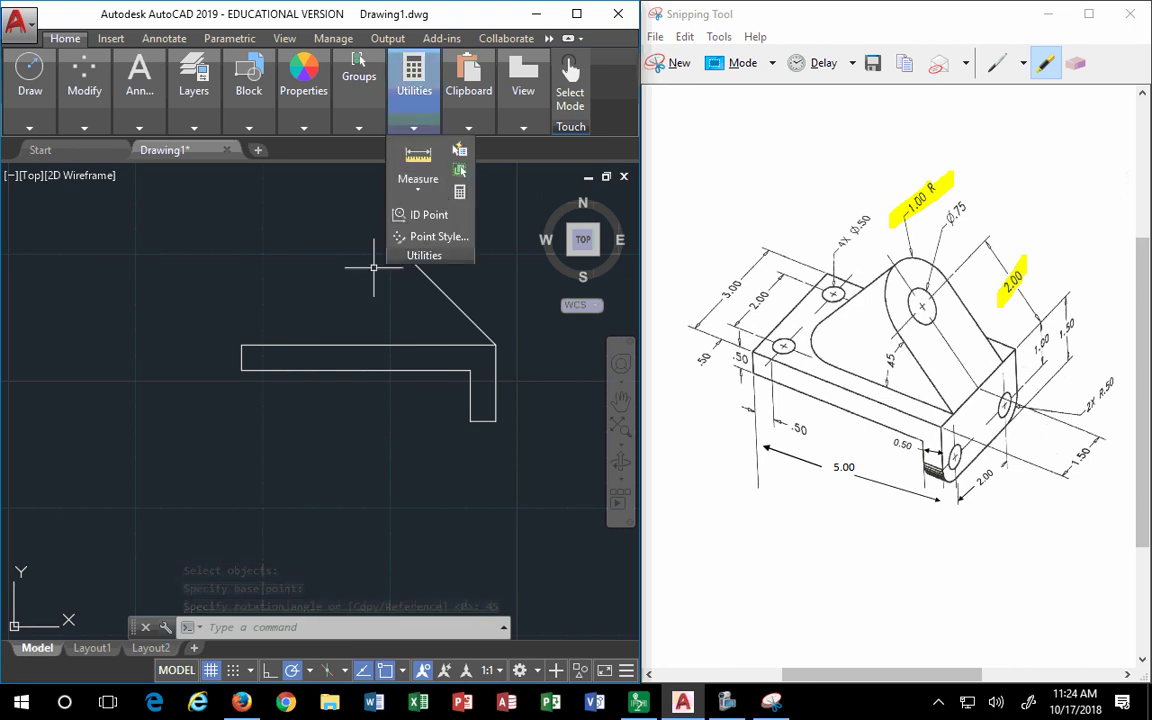
pyautogui.press('Escape')
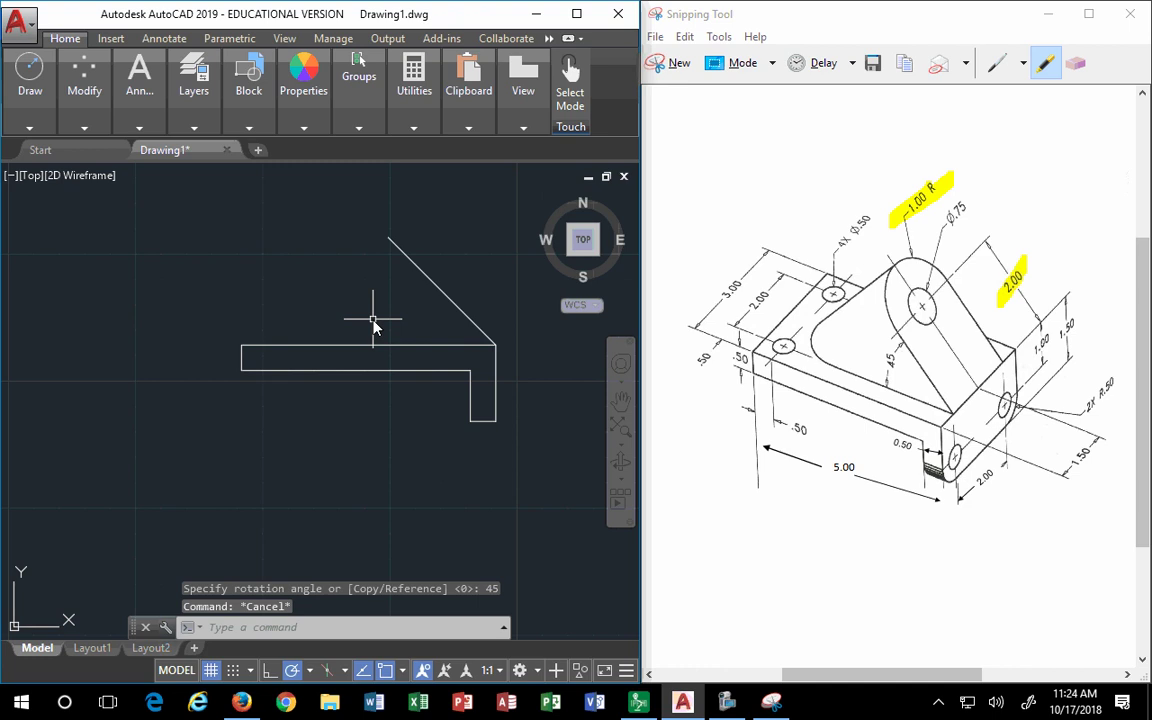
# Draw a horizontal line leftward from the angled line's top end.
pyautogui.write('l')
pyautogui.press('Return')
pyautogui.click(388, 237)
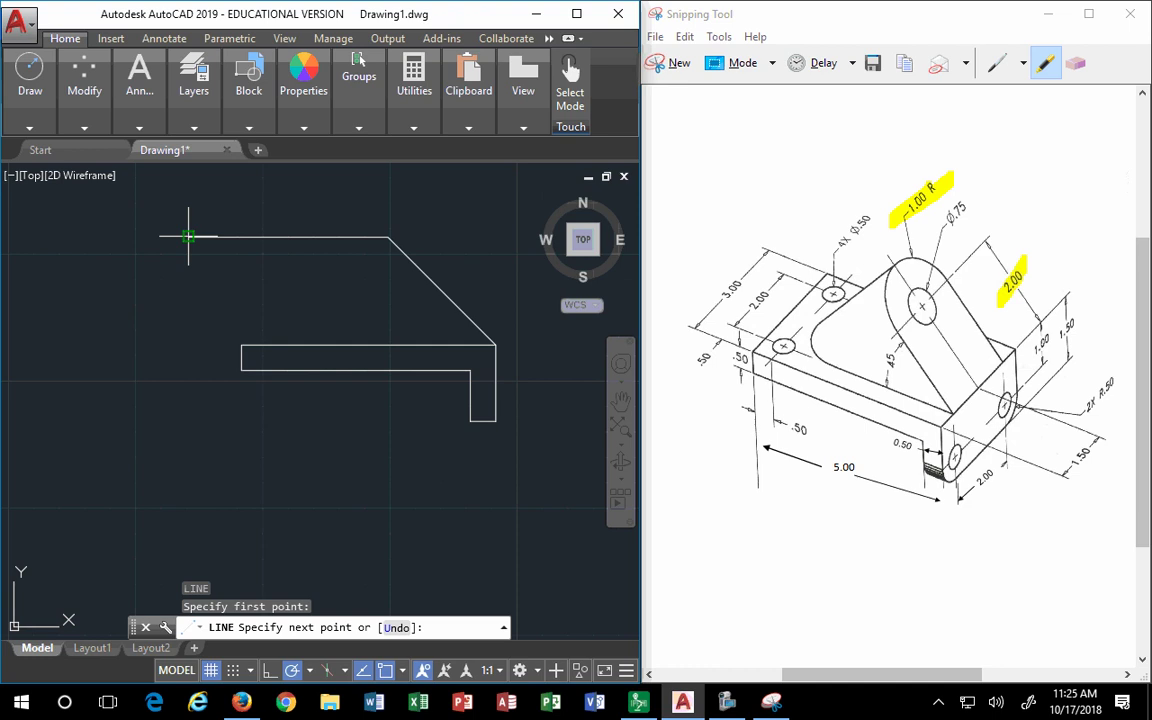
pyautogui.click(187, 237)
pyautogui.press('Escape')
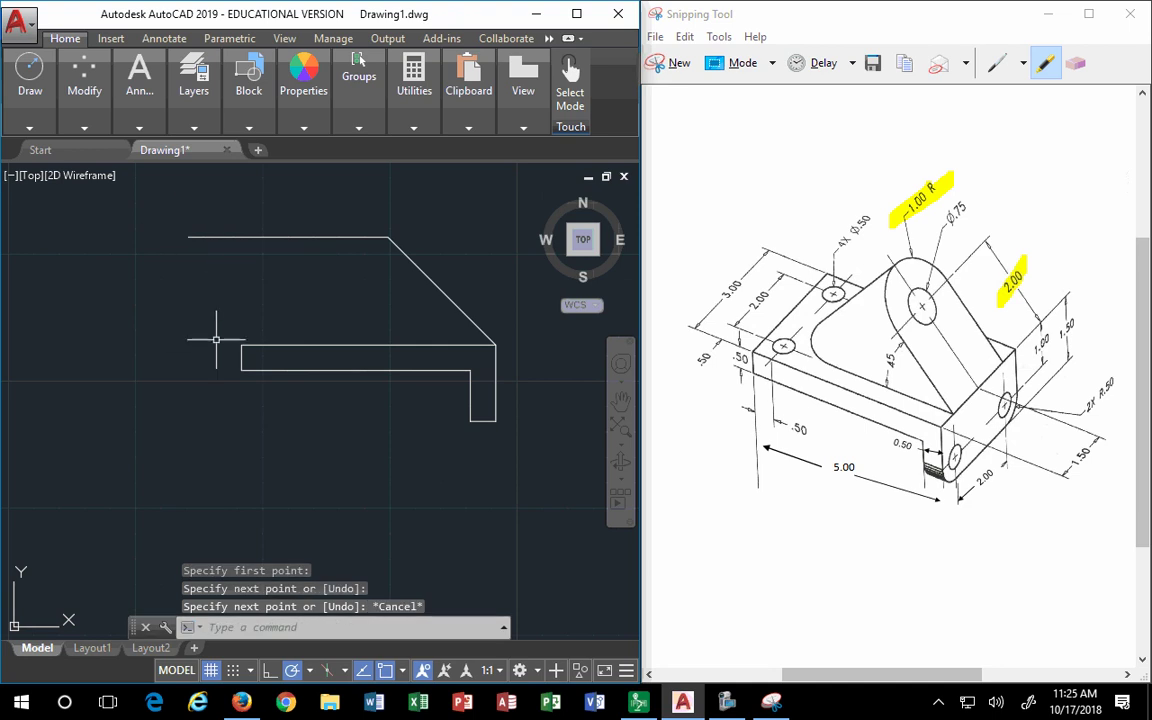
# Rotate that horizontal line 45° about its right endpoint at the apex.
pyautogui.press('Return')
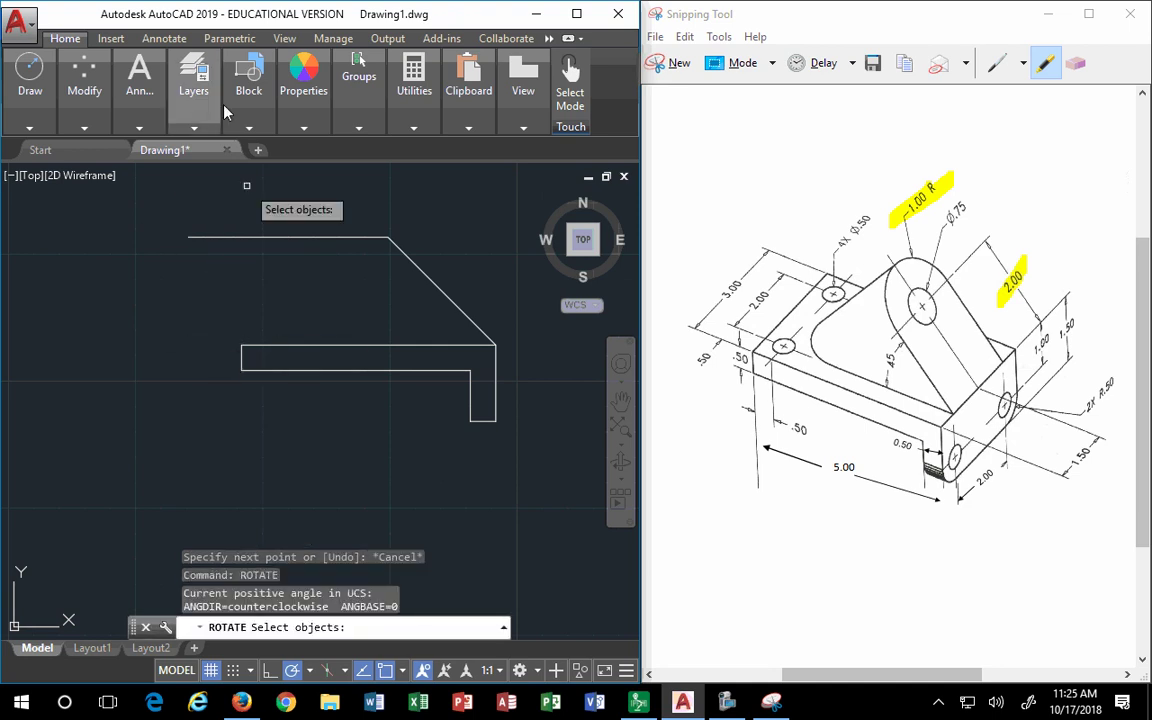
pyautogui.click(358, 261)
pyautogui.click(100, 172)
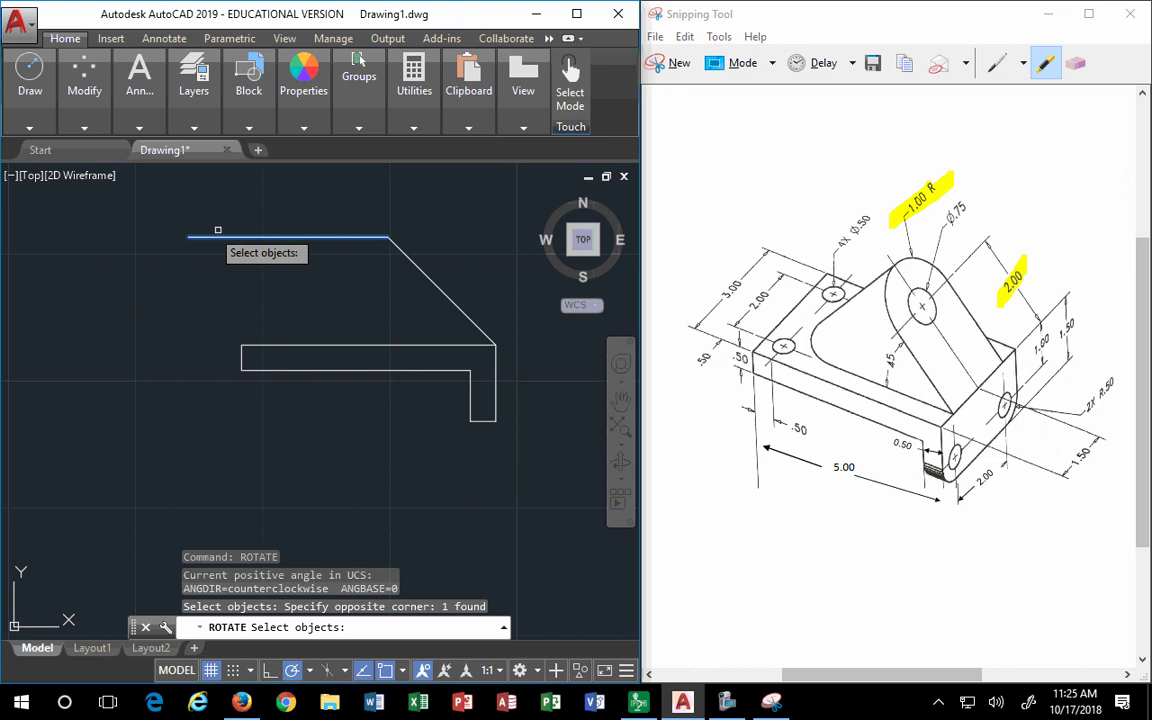
pyautogui.press('Return')
pyautogui.click(388, 237)
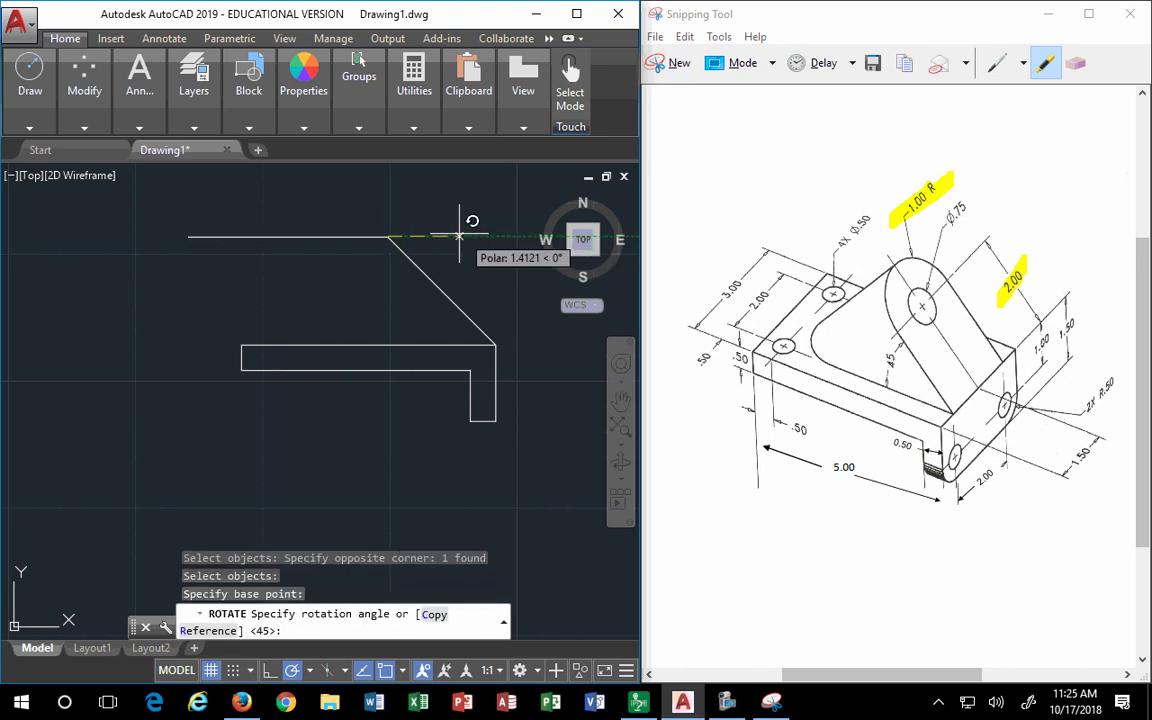
pyautogui.press('Return')
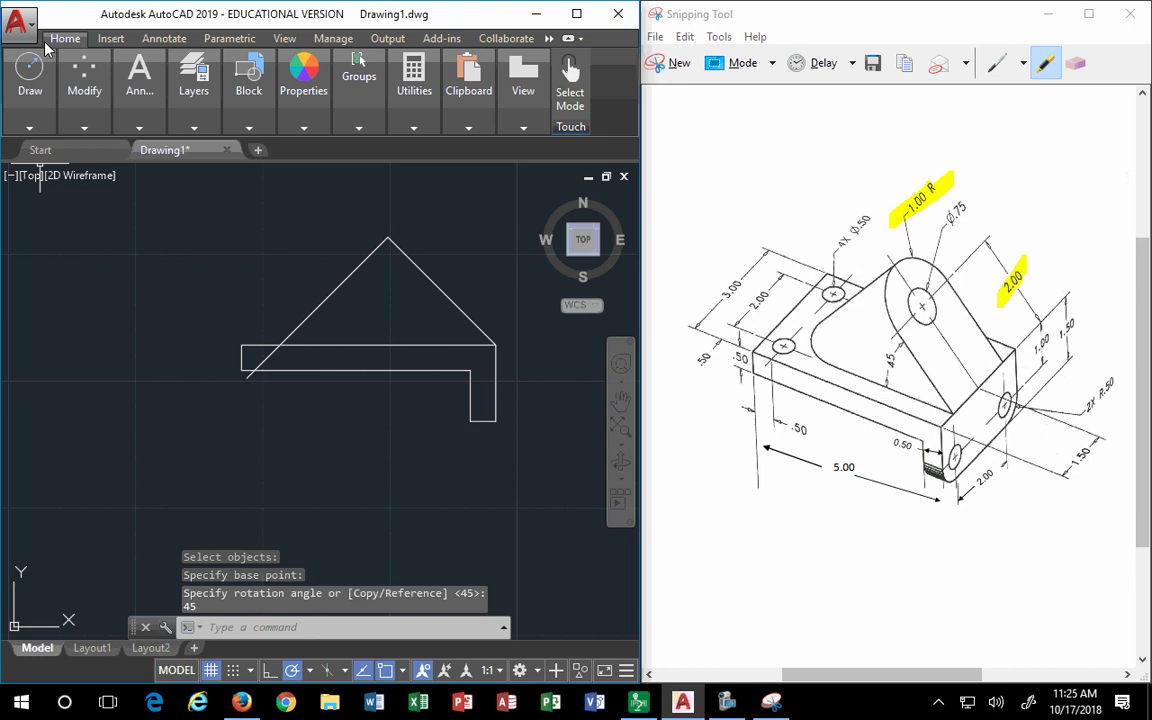
# Trim the rotated line's overshoot at the base bar's top edge.
pyautogui.moveTo(84, 80)
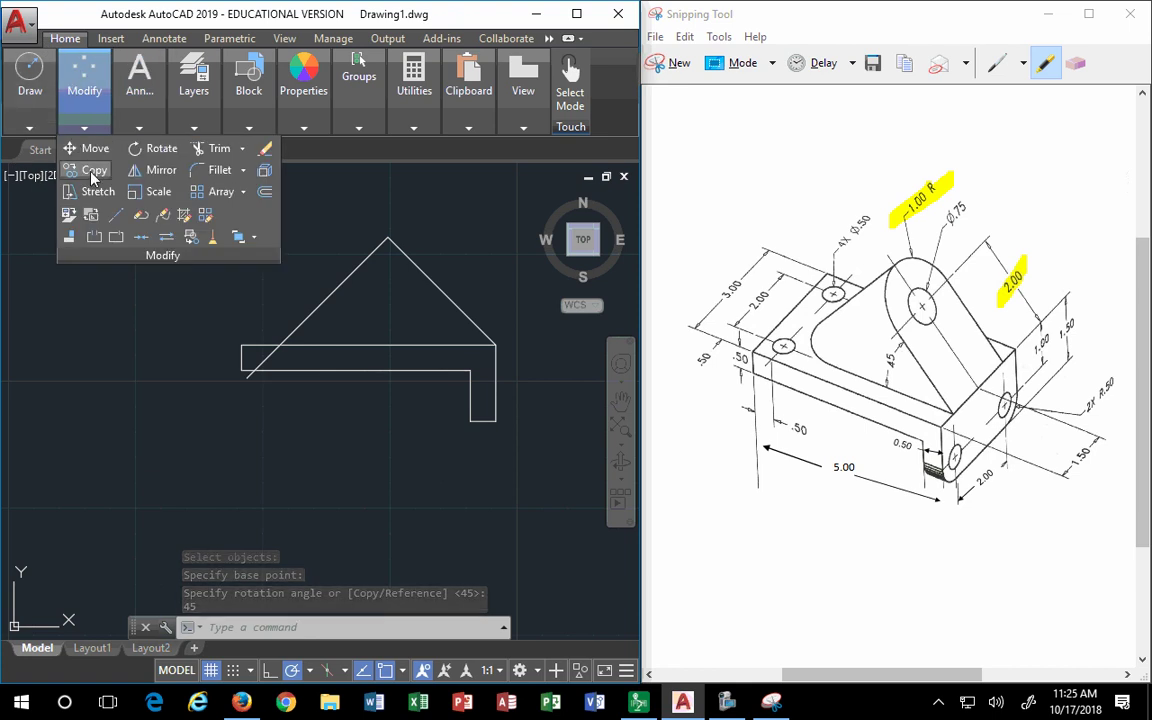
pyautogui.click(212, 148)
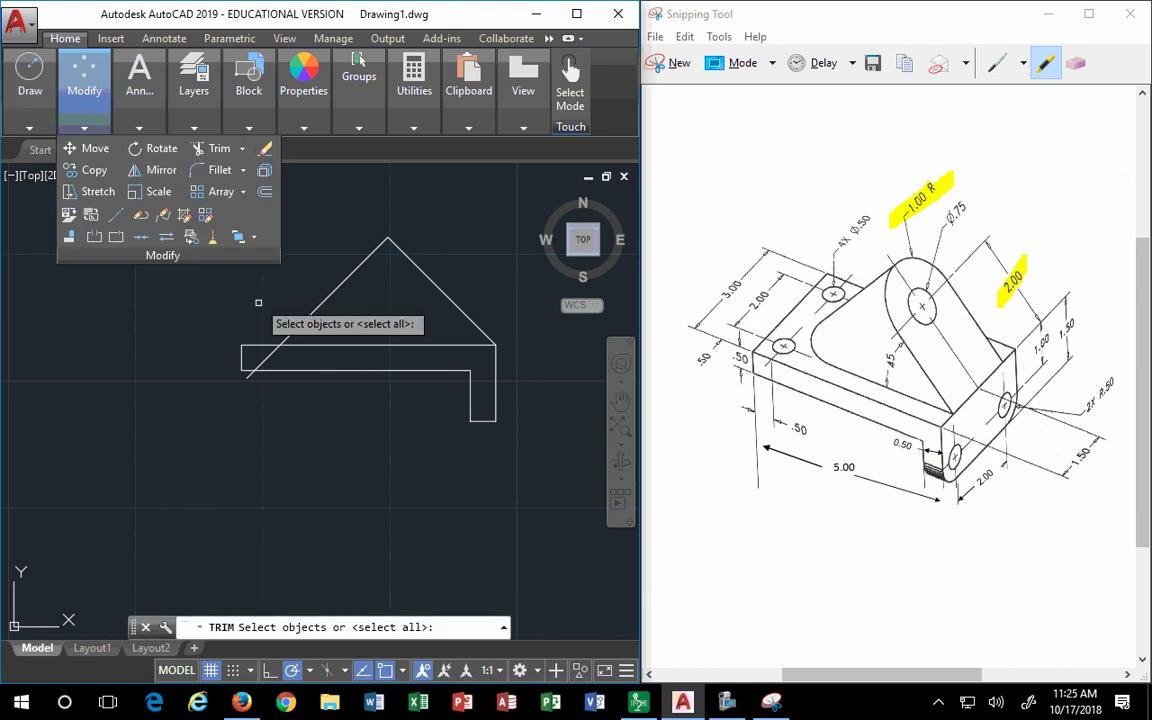
pyautogui.click(270, 345)
pyautogui.press('Return')
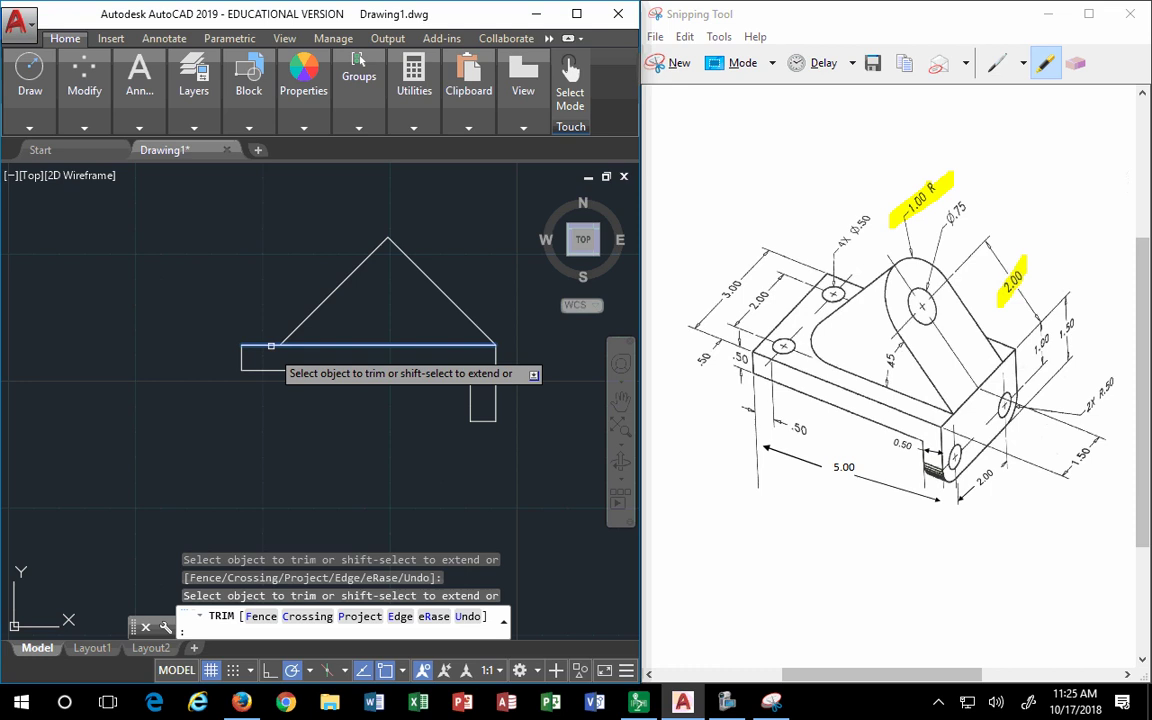
pyautogui.press('Escape')
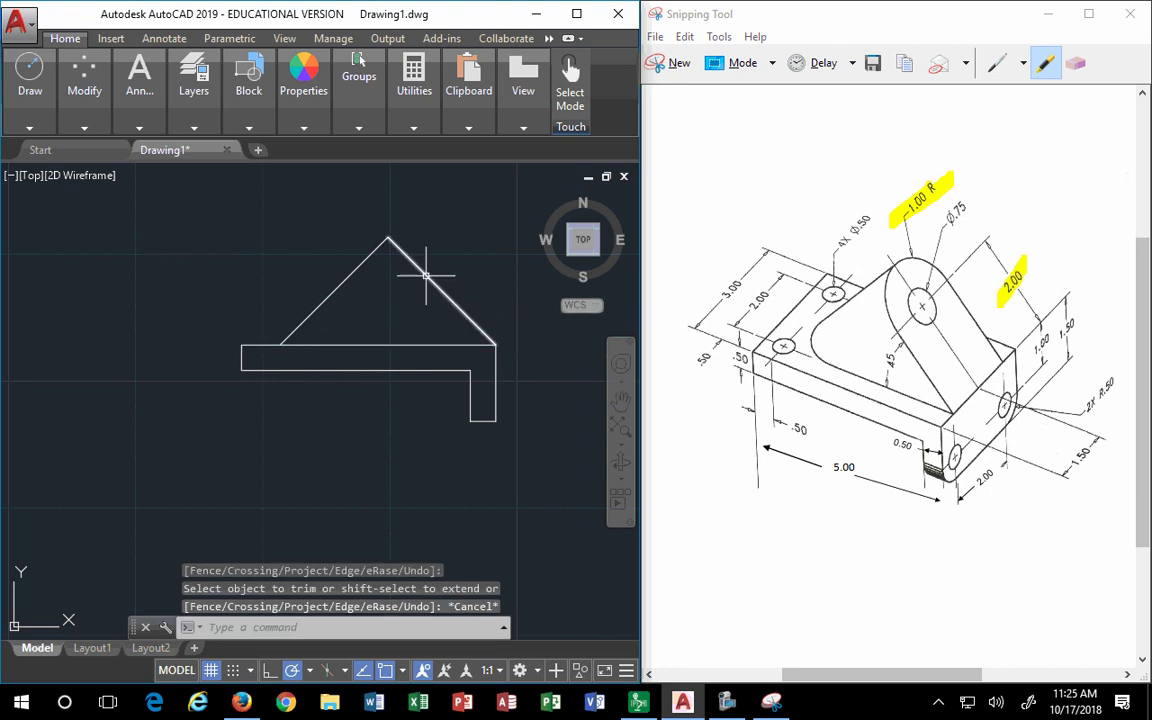
# Select both sloped lines to check the triangle, then clear the selection.
pyautogui.click(425, 275)
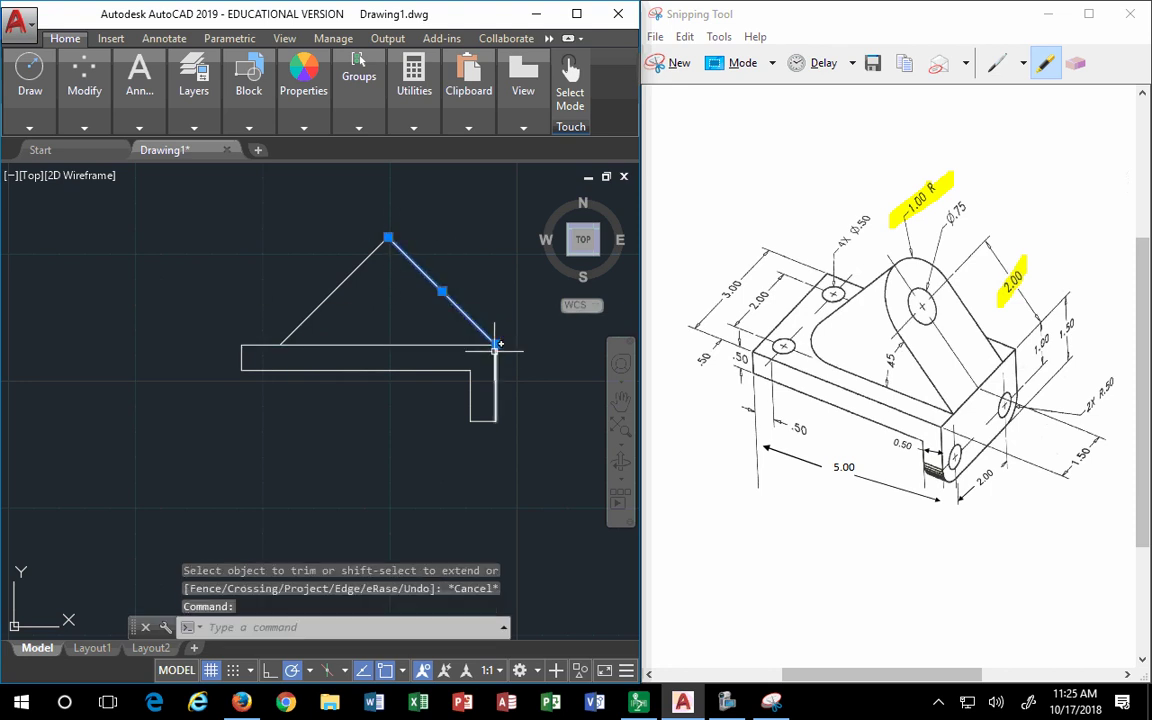
pyautogui.click(364, 260)
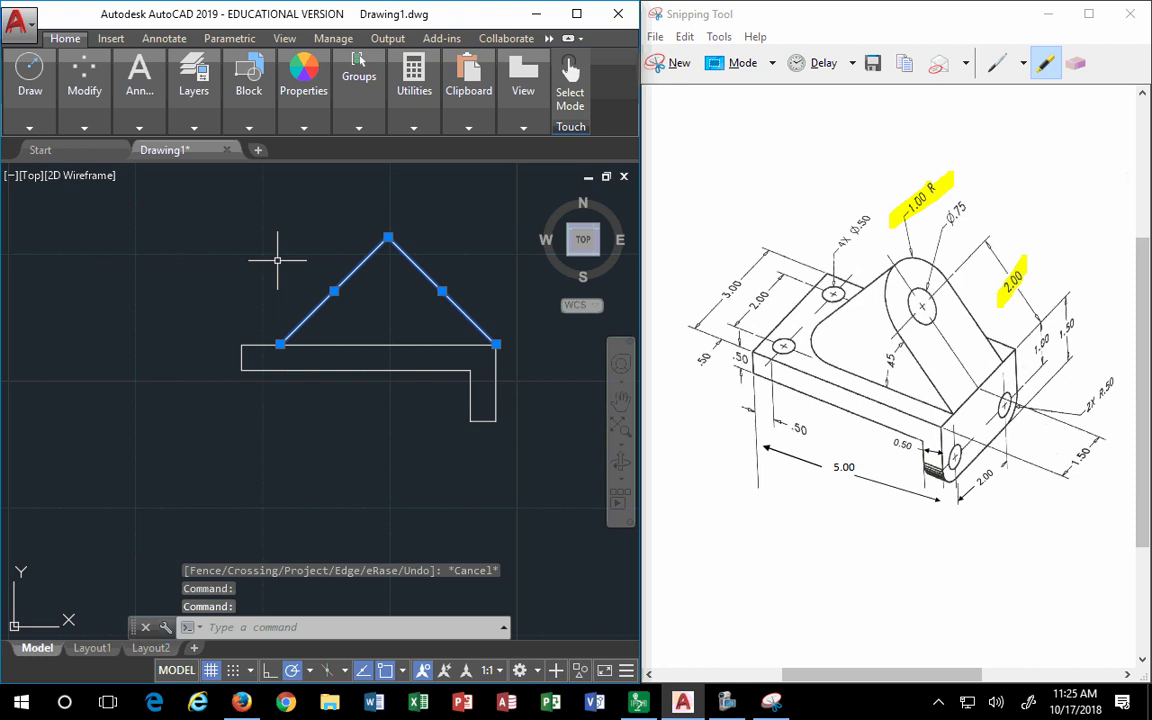
pyautogui.press('Escape')
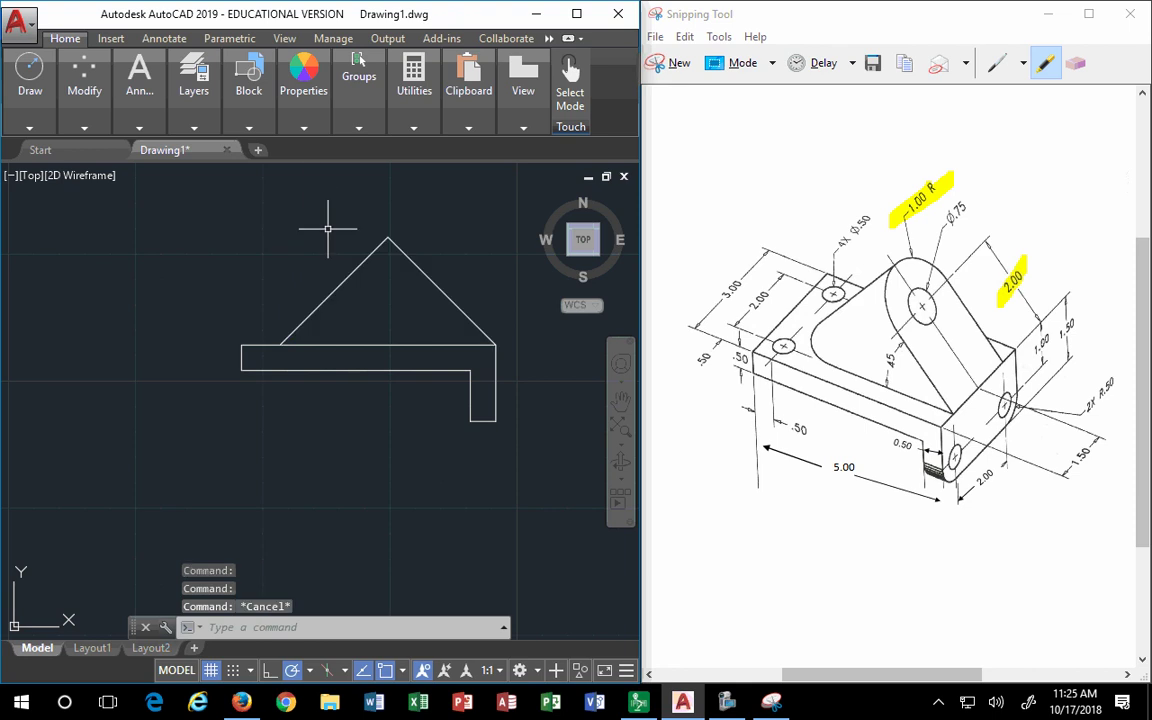
pyautogui.press('Escape')
pyautogui.scroll(-2, 375, 388)
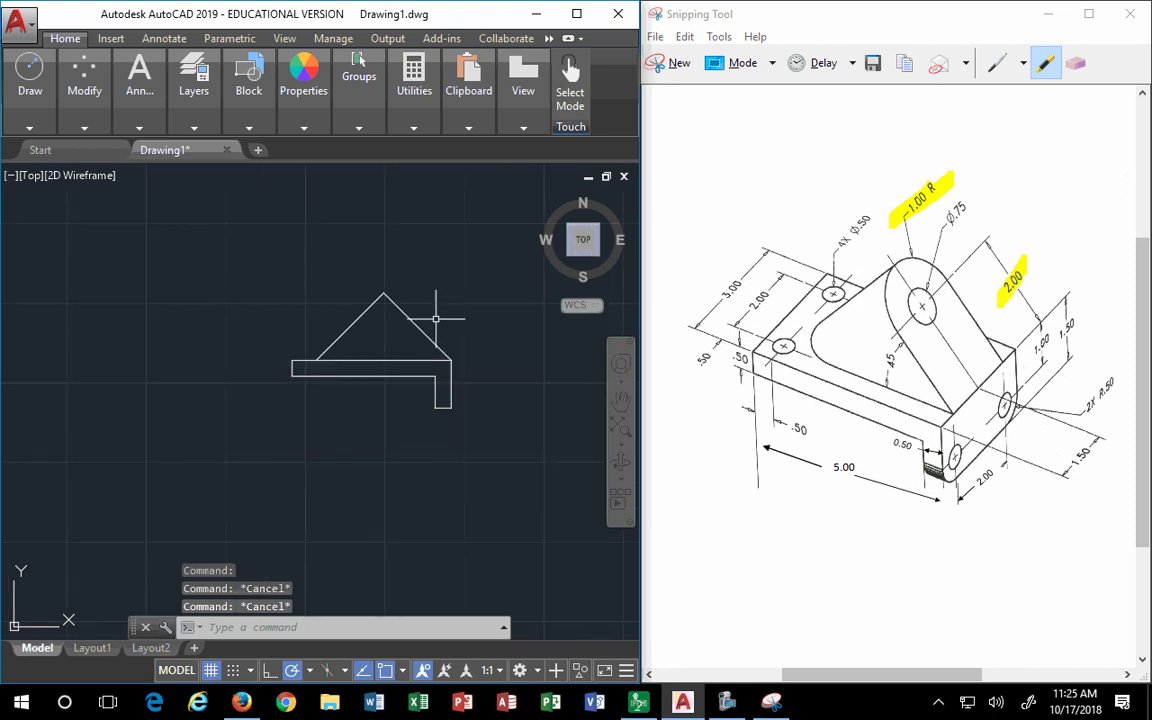
pyautogui.scroll(3, 436, 319)
pyautogui.moveTo(30, 88)
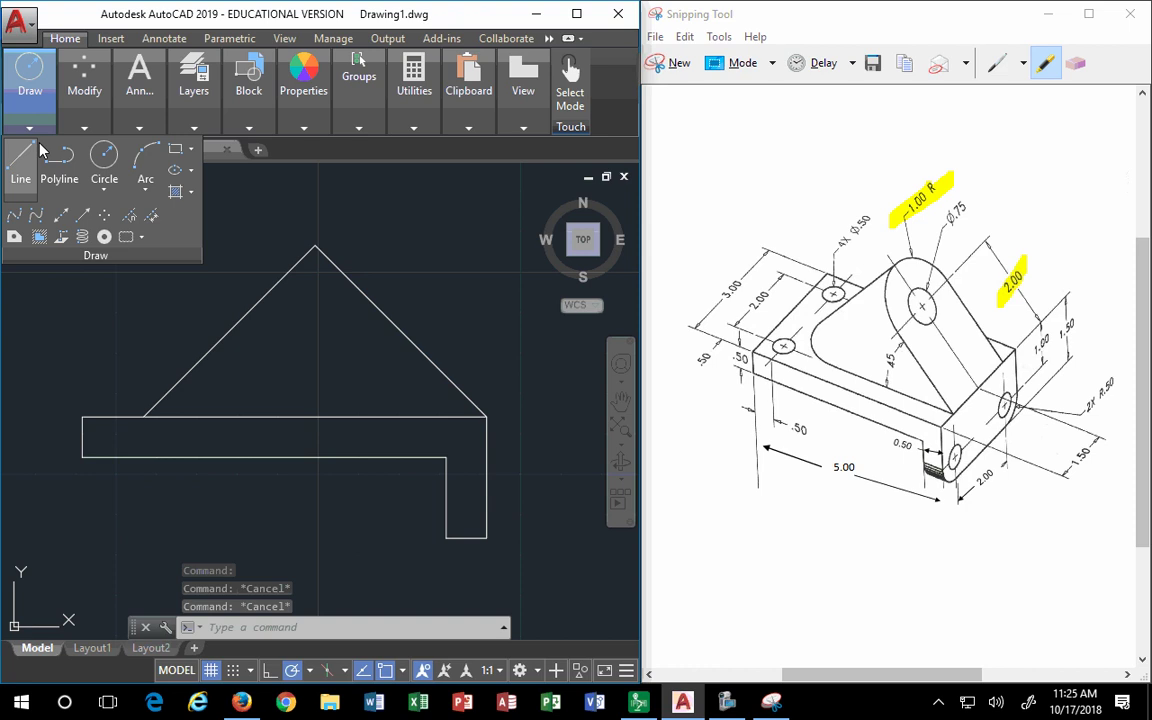
pyautogui.moveTo(90, 135)
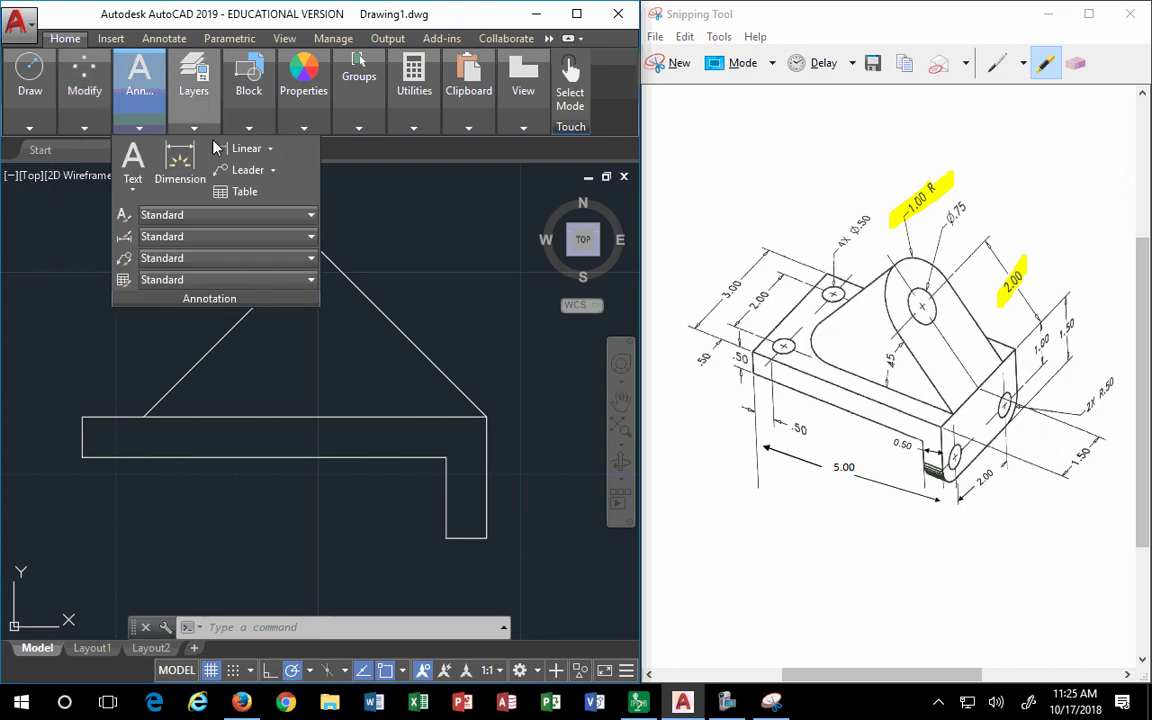
# Maximize AutoCAD and add an aligned dimension showing the right slope is 3.0000.
pyautogui.moveTo(194, 110)
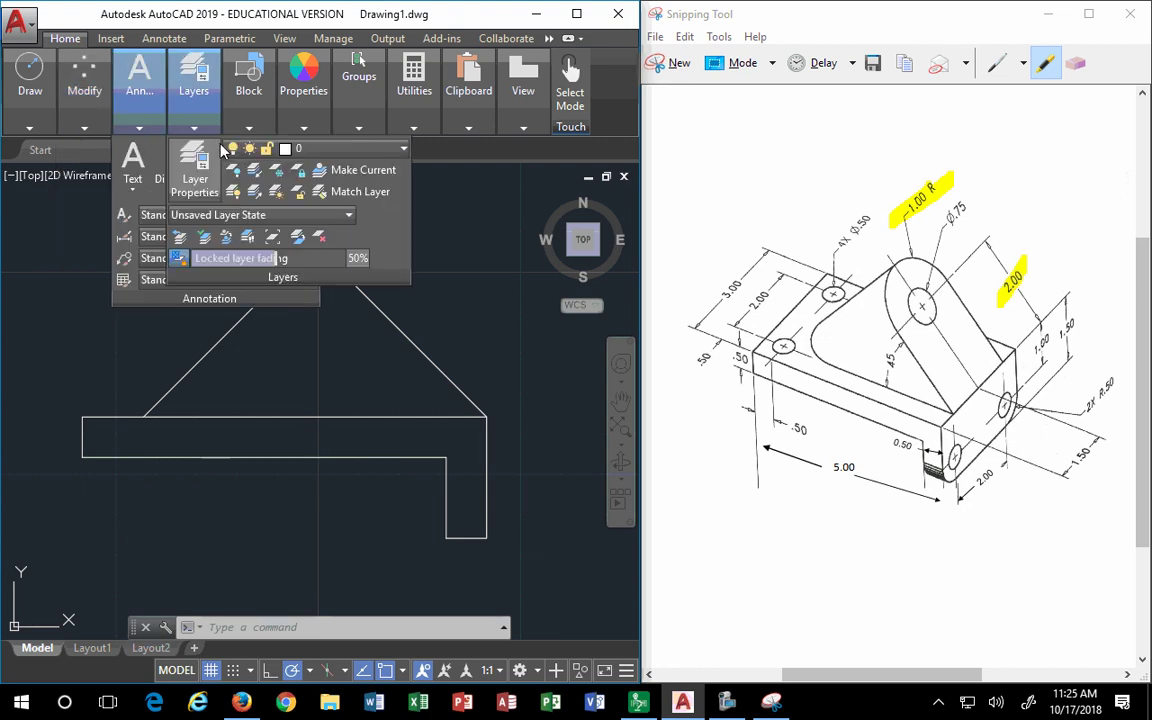
pyautogui.click(576, 14)
pyautogui.scroll(-2, 761, 342)
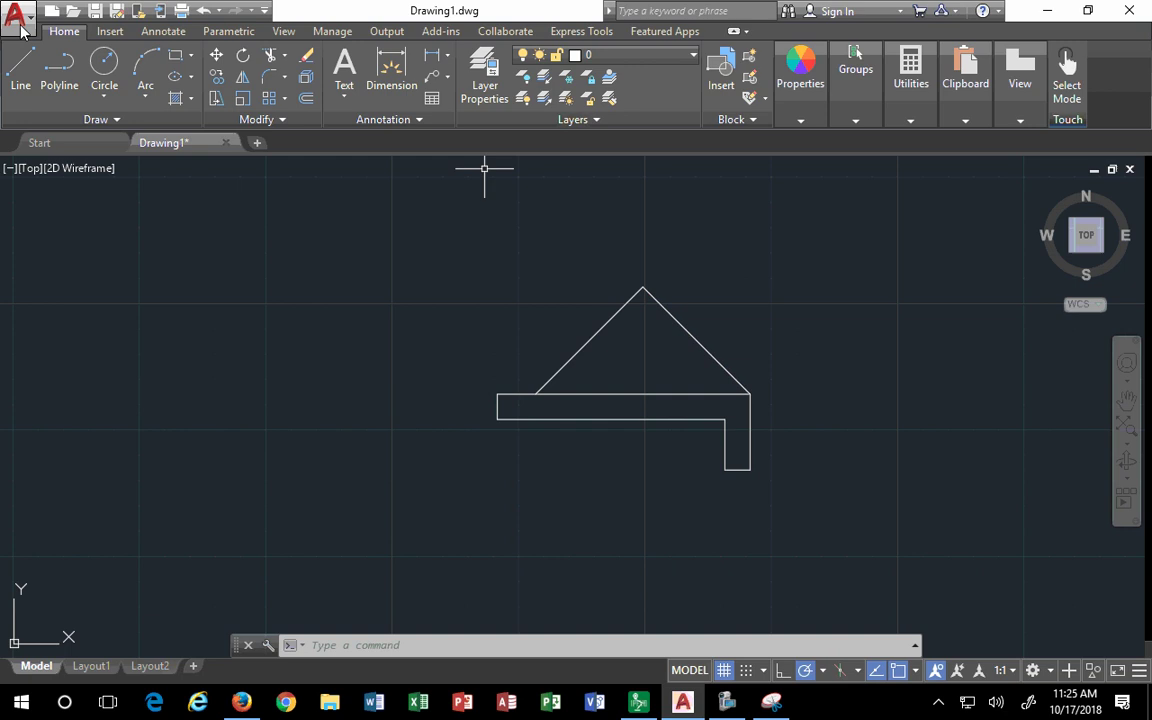
pyautogui.click(431, 57)
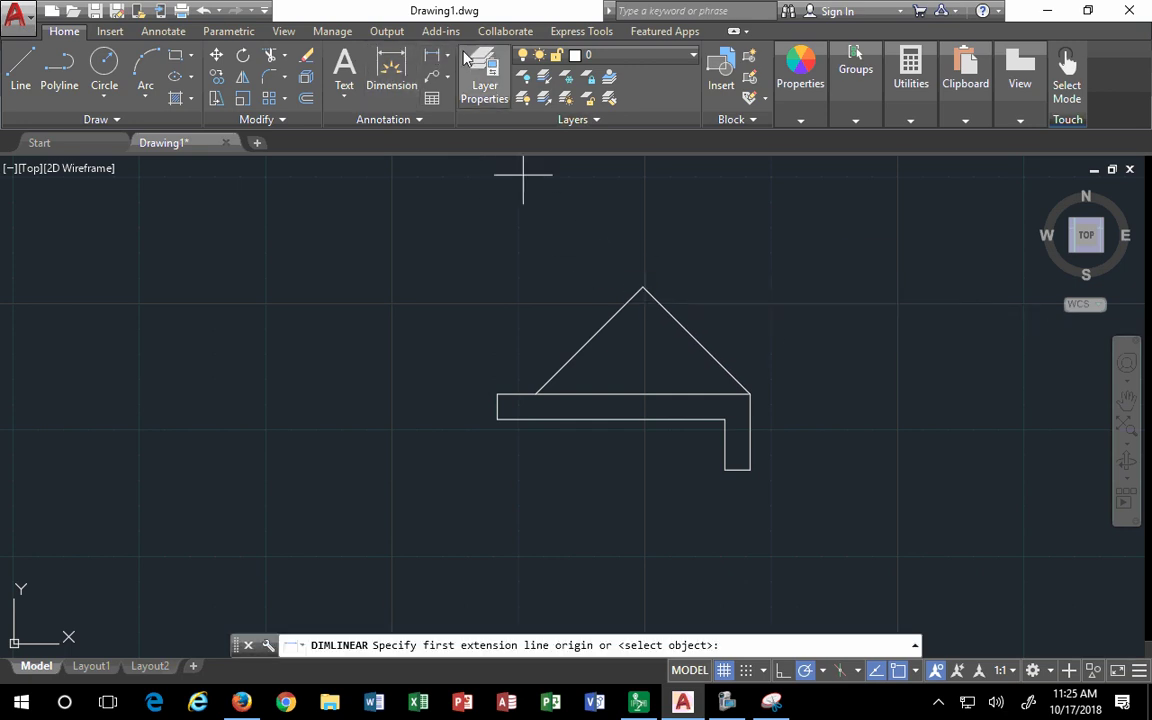
pyautogui.click(447, 55)
pyautogui.click(460, 75)
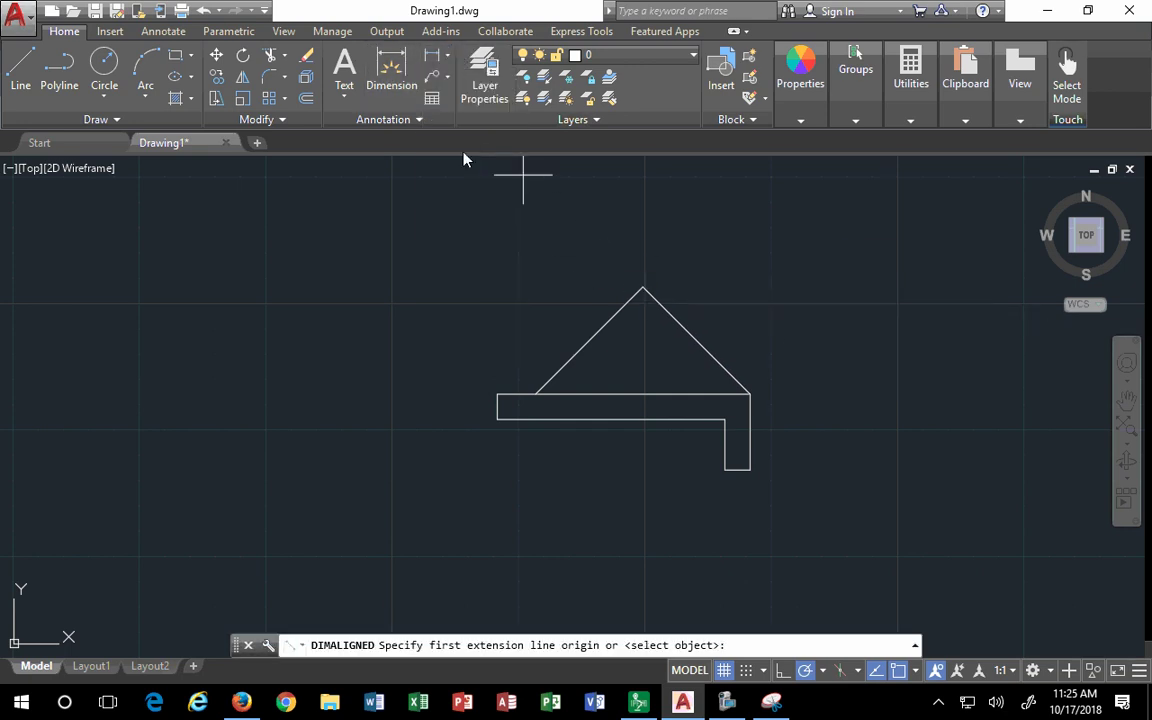
pyautogui.click(643, 289)
pyautogui.click(750, 393)
pyautogui.click(774, 262)
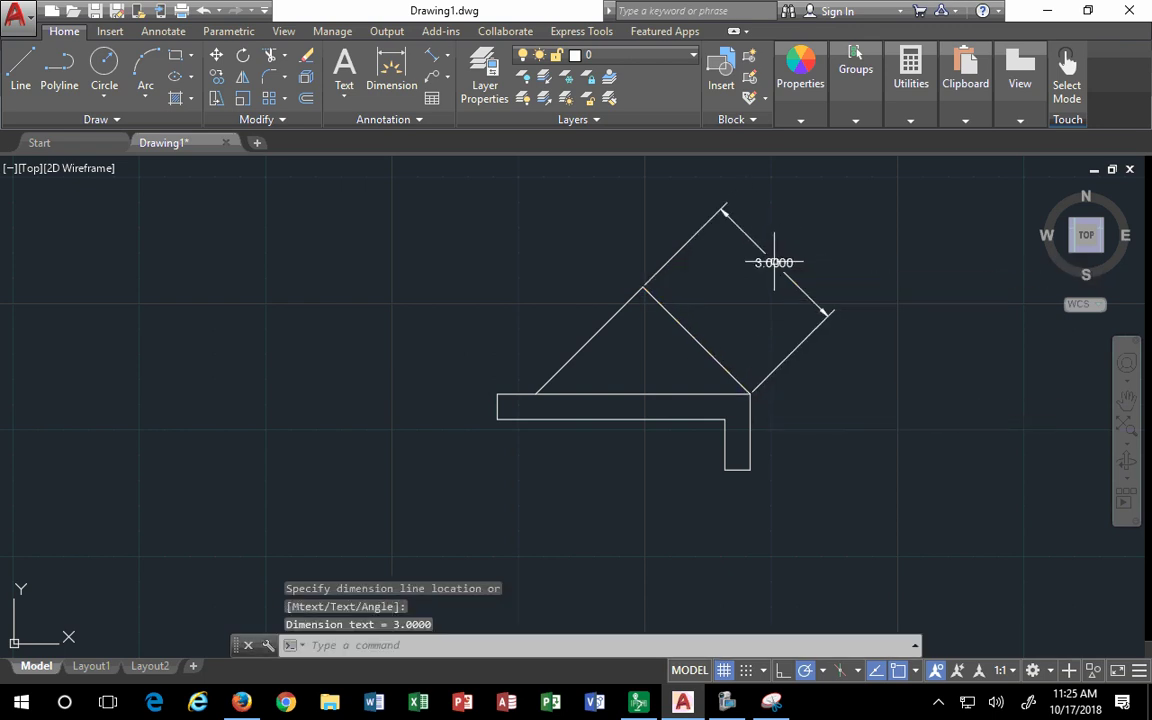
# Dimension the left slope at 3.0000, then erase both check dimensions.
pyautogui.press('Return')
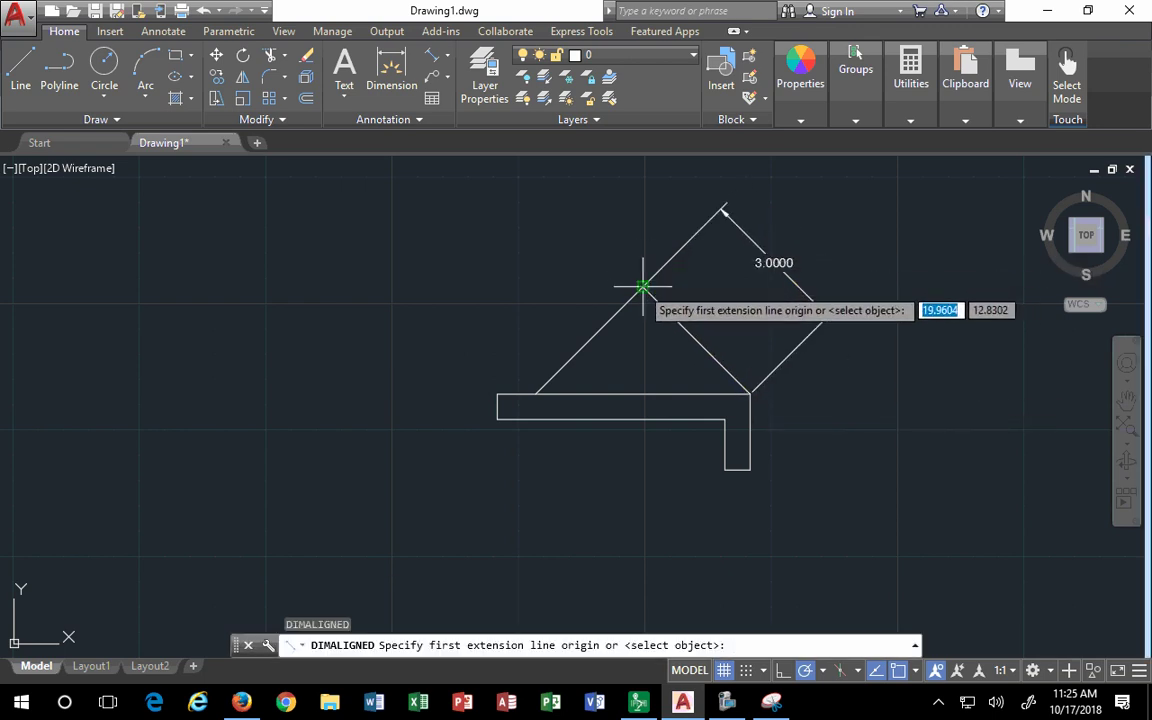
pyautogui.click(643, 289)
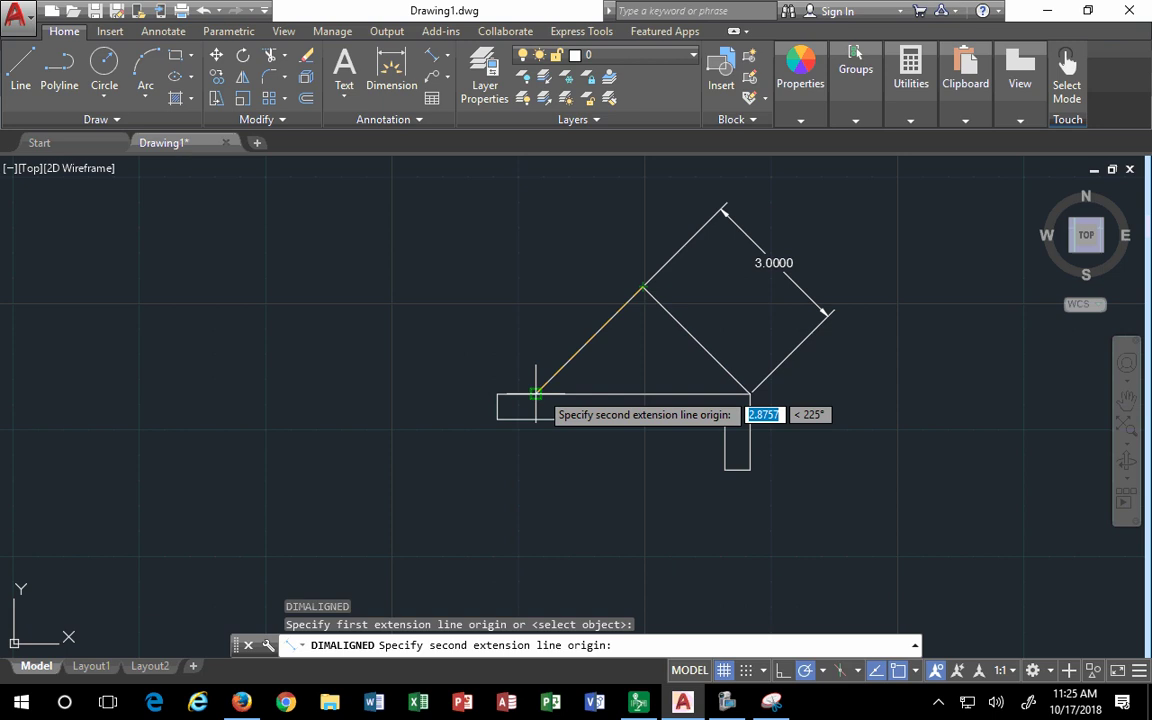
pyautogui.click(536, 393)
pyautogui.click(520, 295)
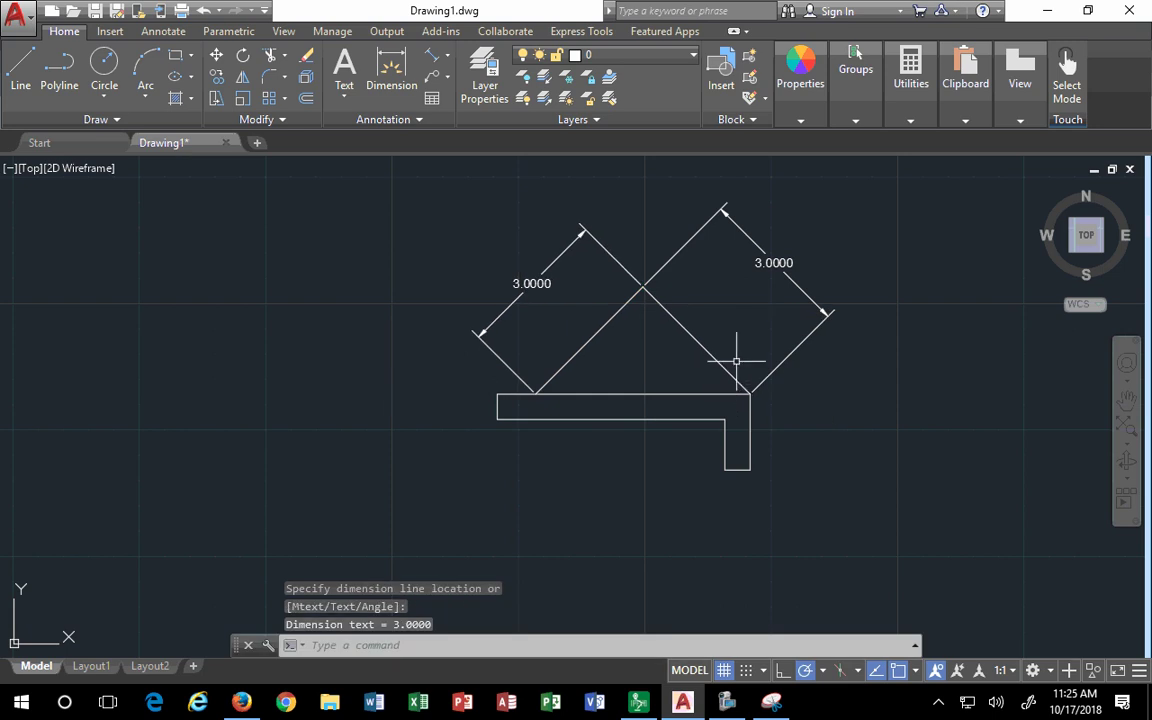
pyautogui.click(705, 270)
pyautogui.click(620, 242)
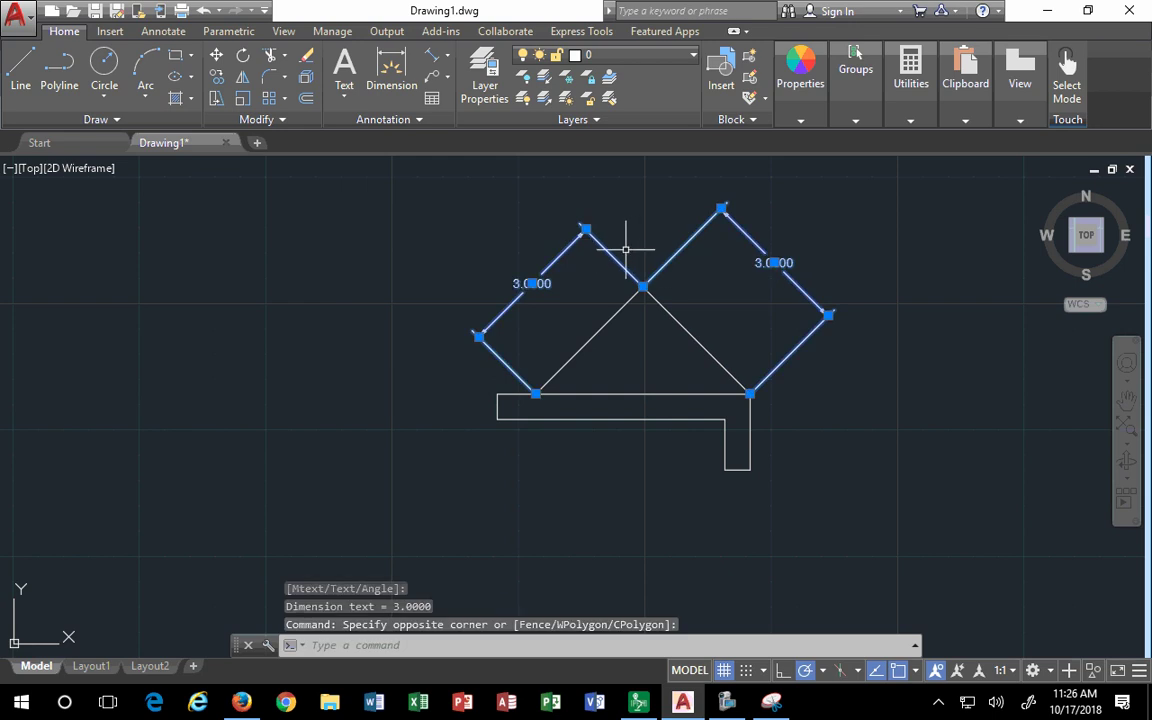
pyautogui.press('Delete')
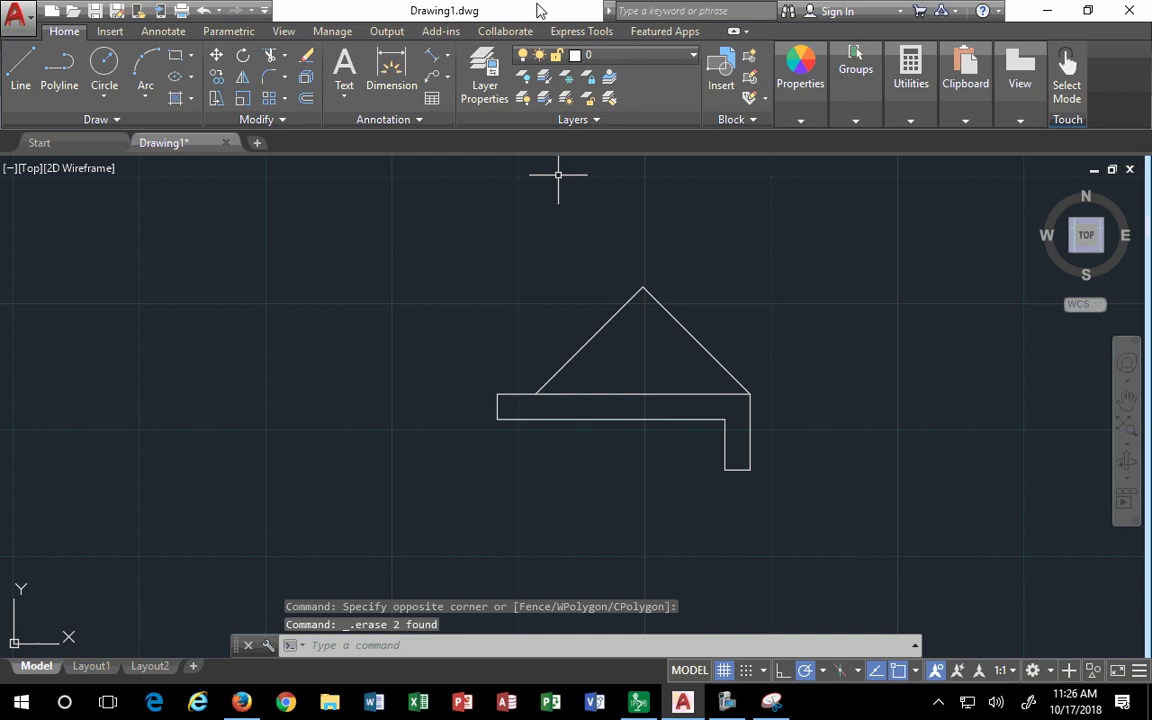
# Put AutoCAD back beside the reference and offset a roof slope 1 unit inside the triangle.
pyautogui.moveTo(540, 10); pyautogui.dragTo(2, 398)
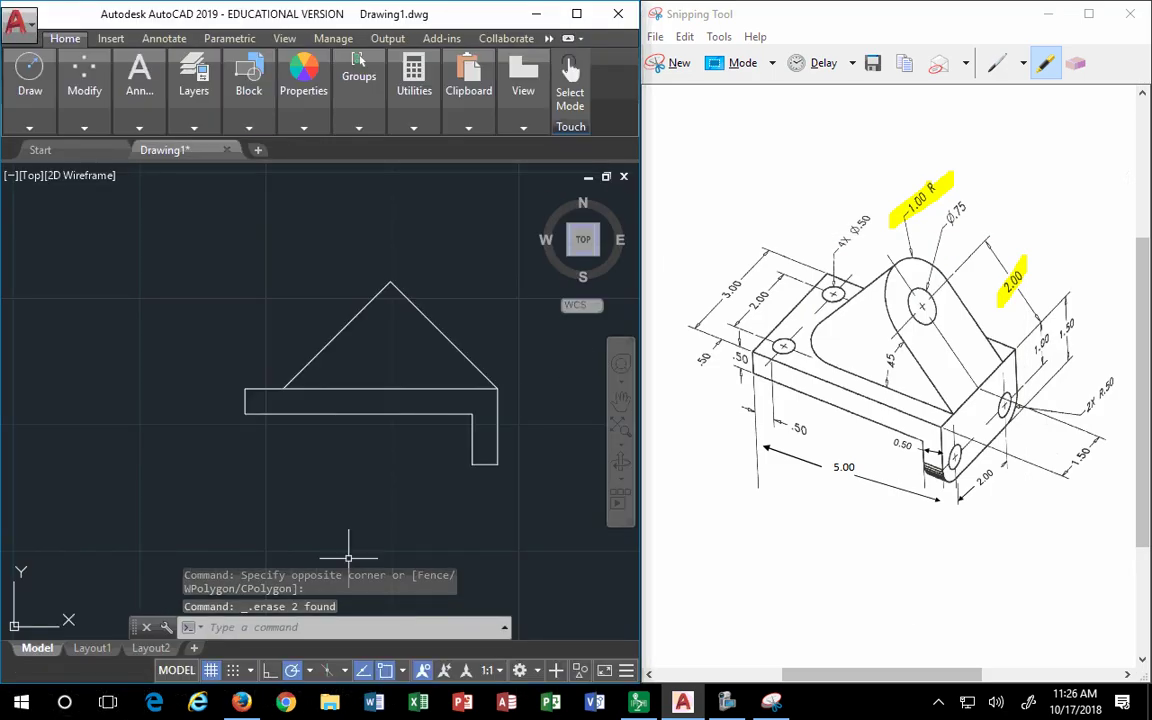
pyautogui.scroll(2, 514, 405)
pyautogui.scroll(-2, 514, 405)
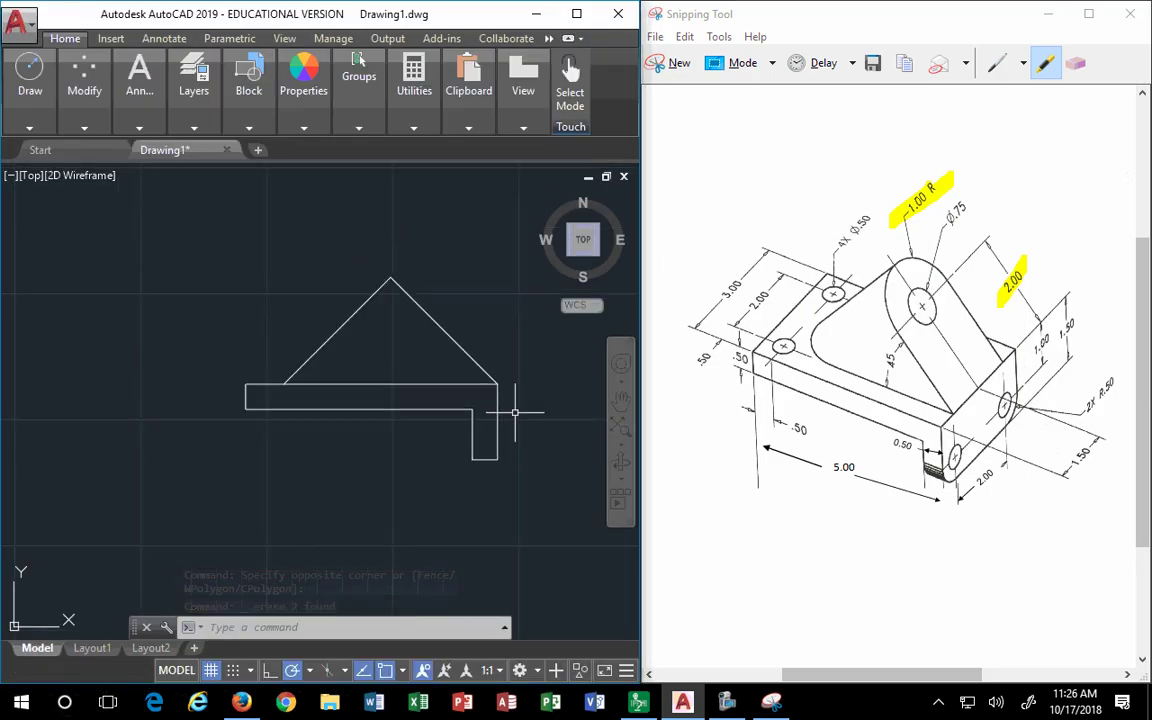
pyautogui.moveTo(514, 411); pyautogui.dragTo(437, 441, button='middle')
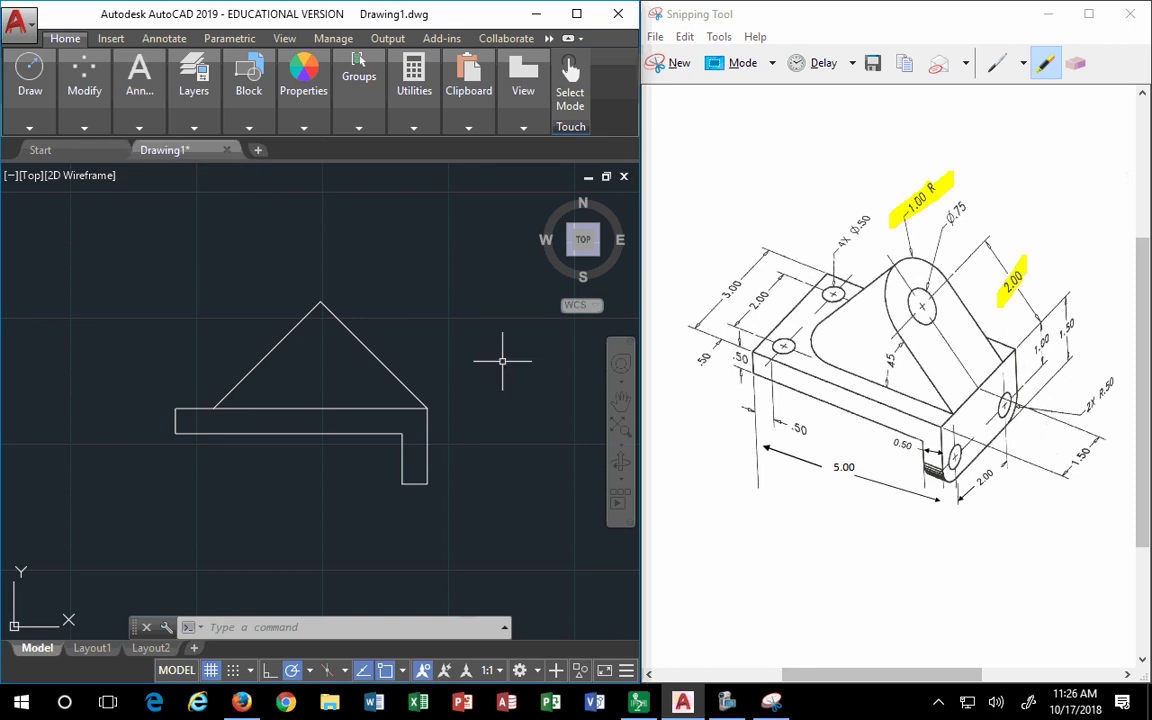
pyautogui.press('Escape')
pyautogui.press('Escape')
pyautogui.write('off')
pyautogui.press('Escape')
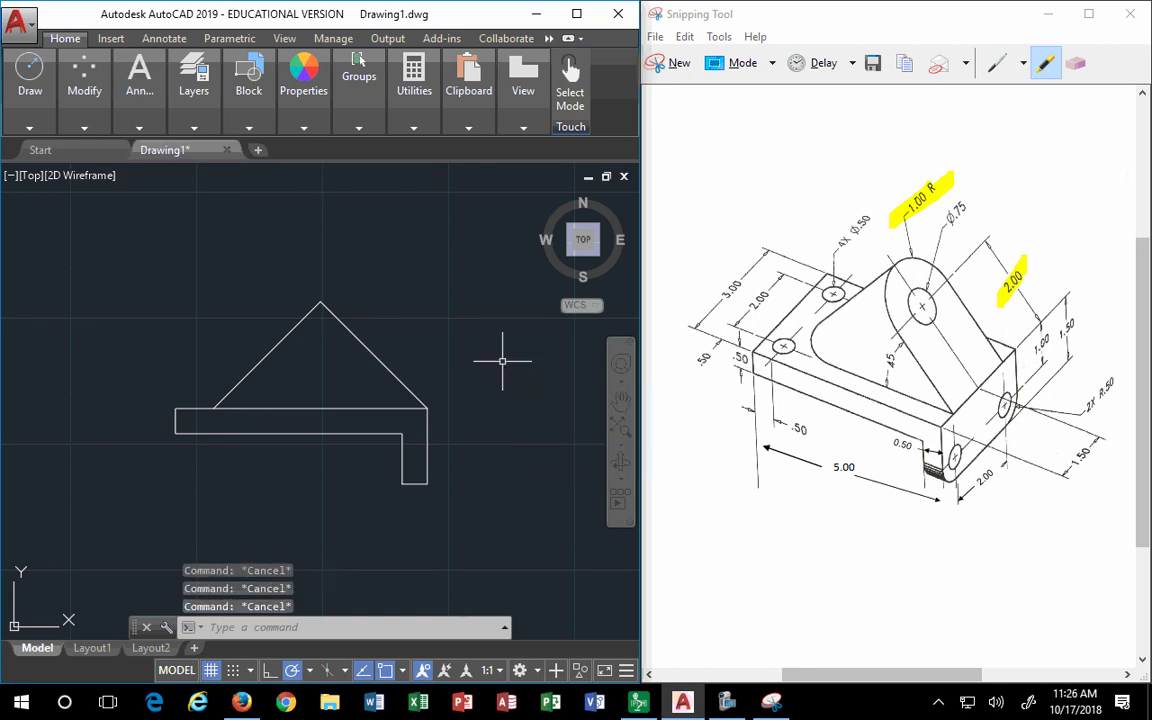
pyautogui.write('offset')
pyautogui.press('Return')
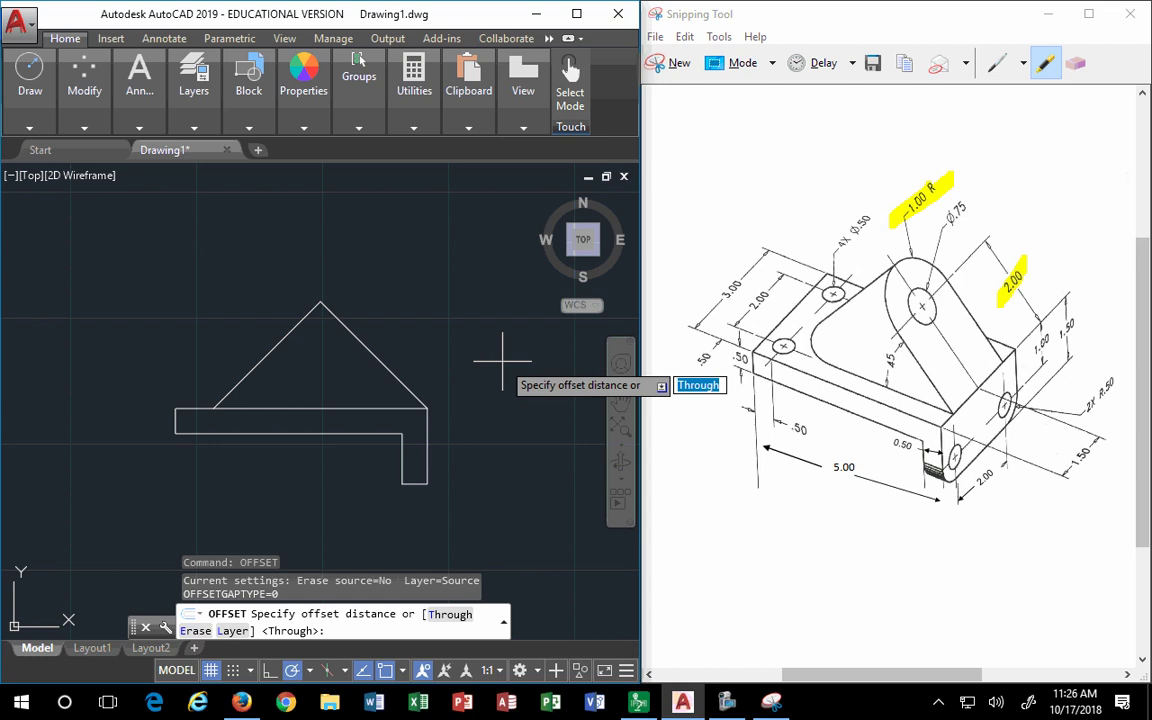
pyautogui.write('1')
pyautogui.press('Return')
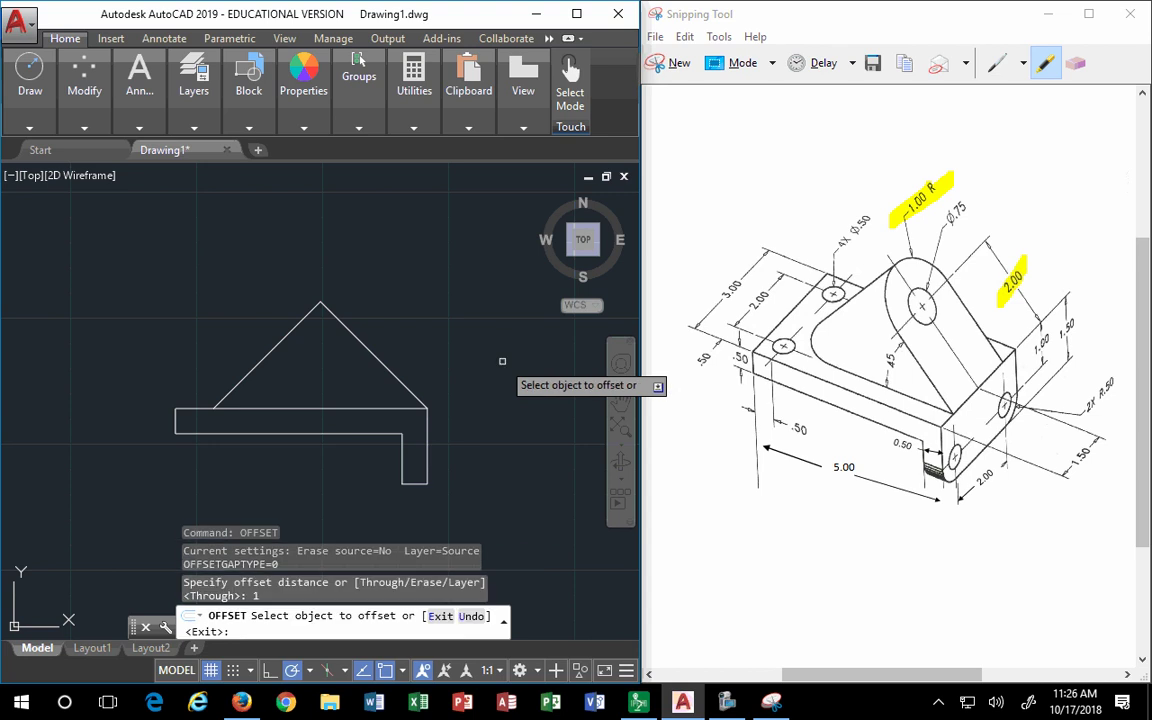
pyautogui.click(366, 348)
pyautogui.click(312, 371)
pyautogui.click(322, 368)
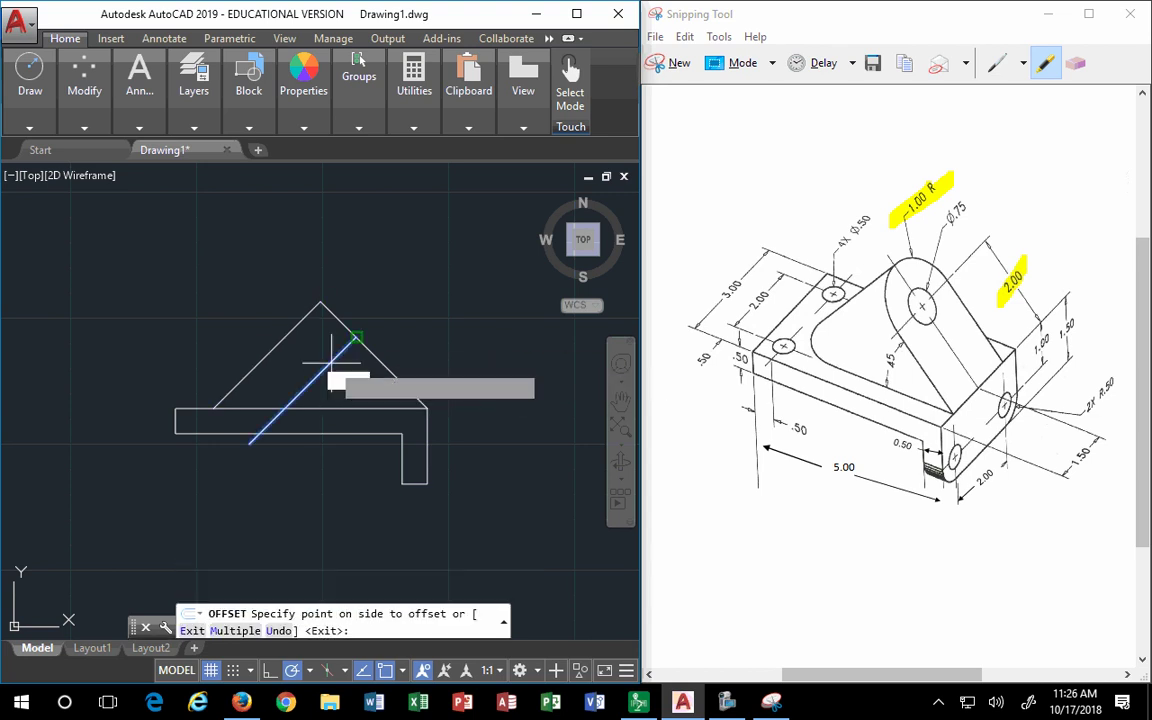
pyautogui.press('Escape')
pyautogui.press('Escape')
# Draw a helper line running above and across the right roof slope.
pyautogui.click(356, 338)
pyautogui.click(356, 338)
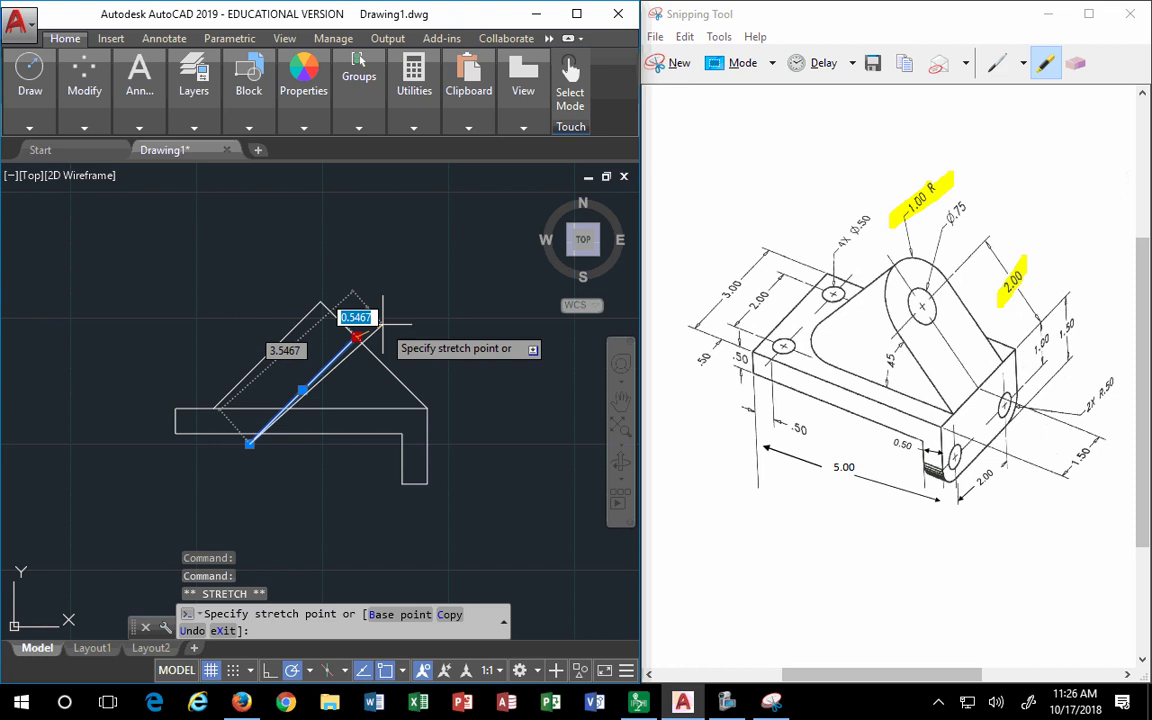
pyautogui.press('Escape')
pyautogui.press('Escape')
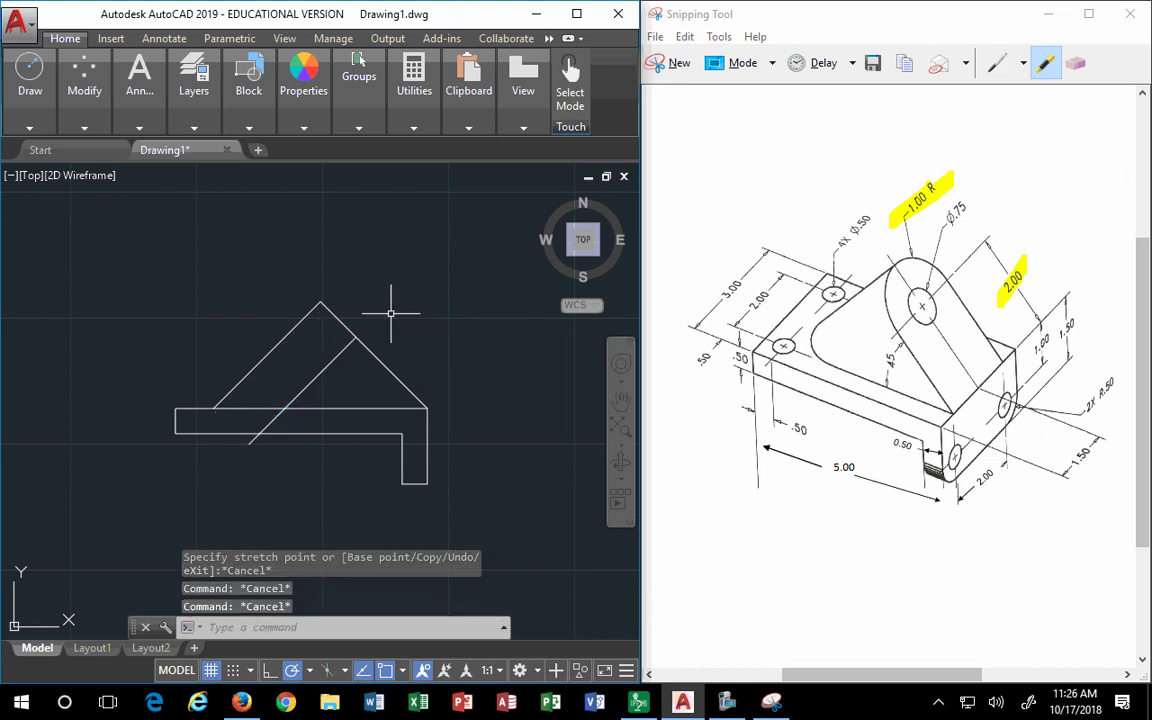
pyautogui.write('l')
pyautogui.press('Return')
pyautogui.click(352, 270)
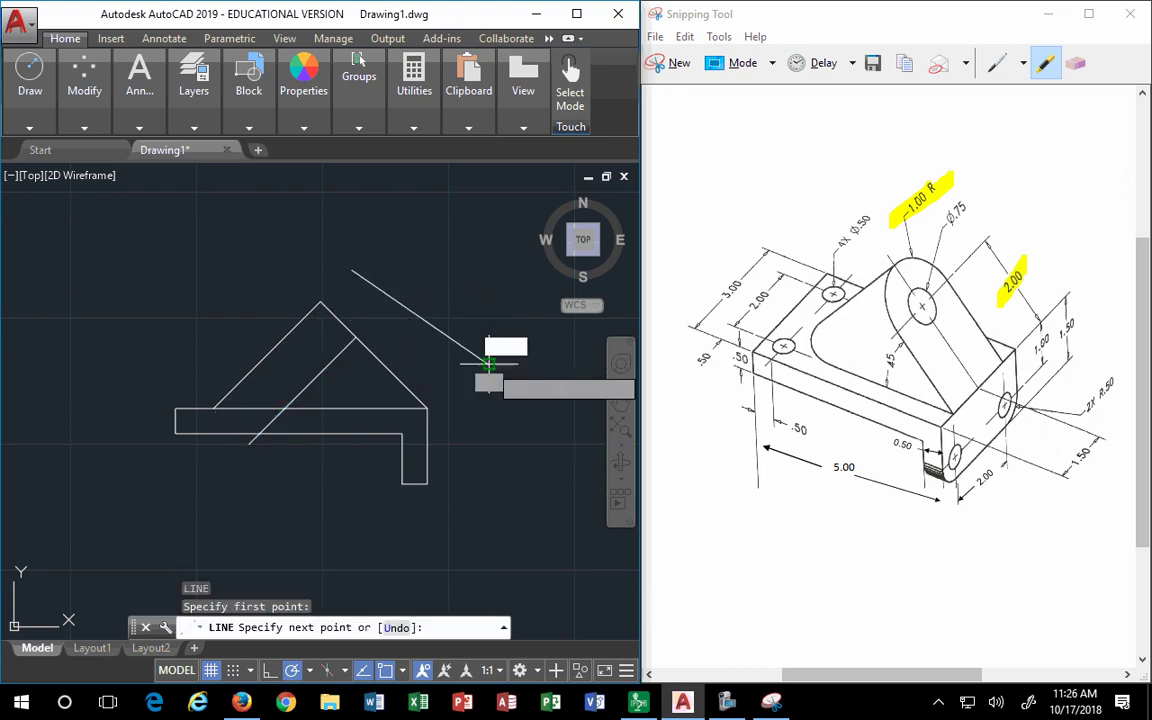
pyautogui.click(488, 363)
pyautogui.press('Return')
# Stretch the angled line's top end onto the helper line, then delete the helper.
pyautogui.click(341, 347)
pyautogui.click(356, 338)
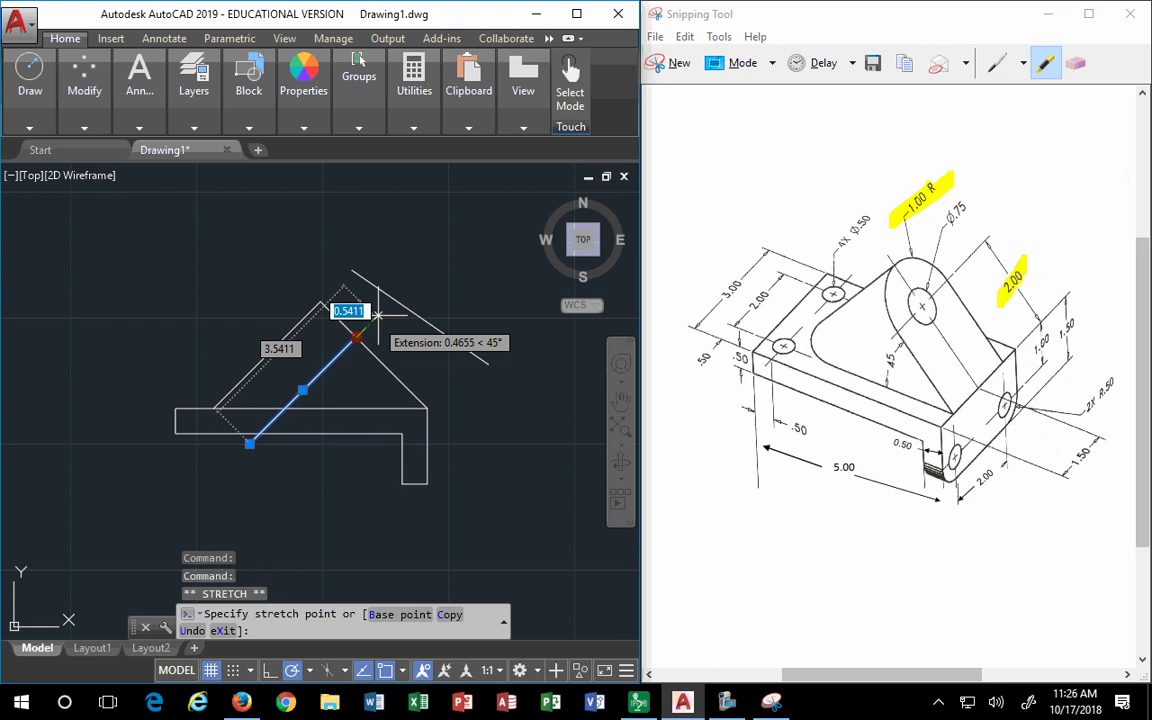
pyautogui.click(394, 298)
pyautogui.press('Escape')
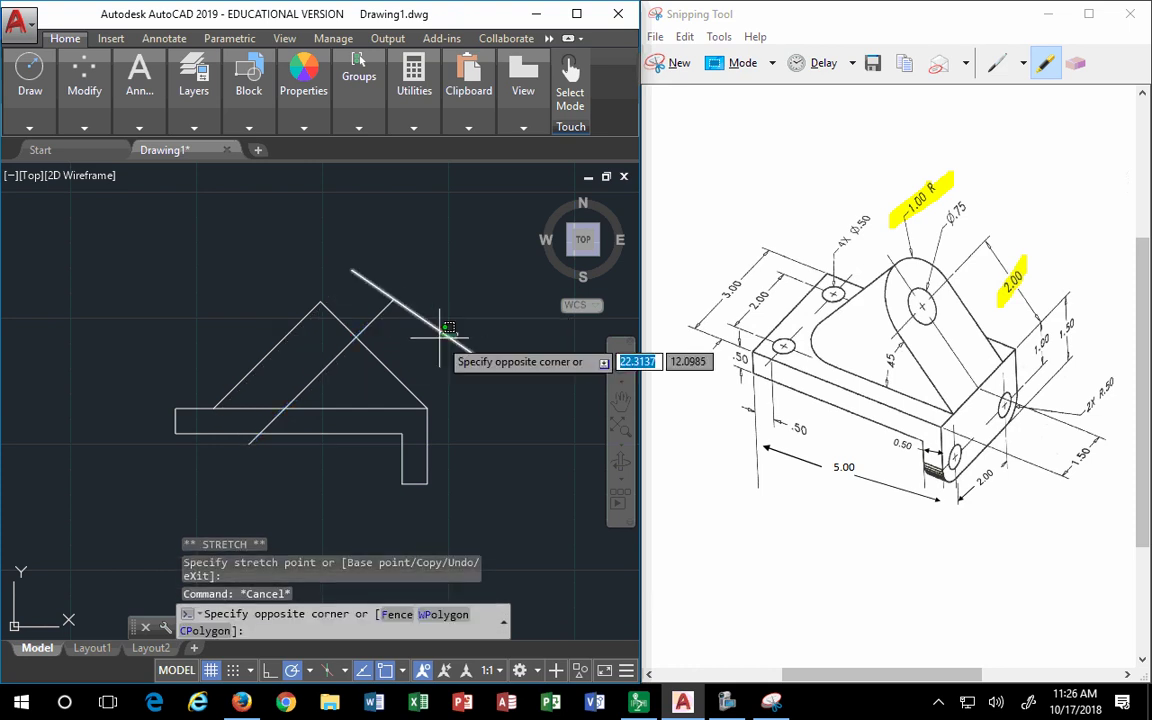
pyautogui.click(440, 330)
pyautogui.press('Delete')
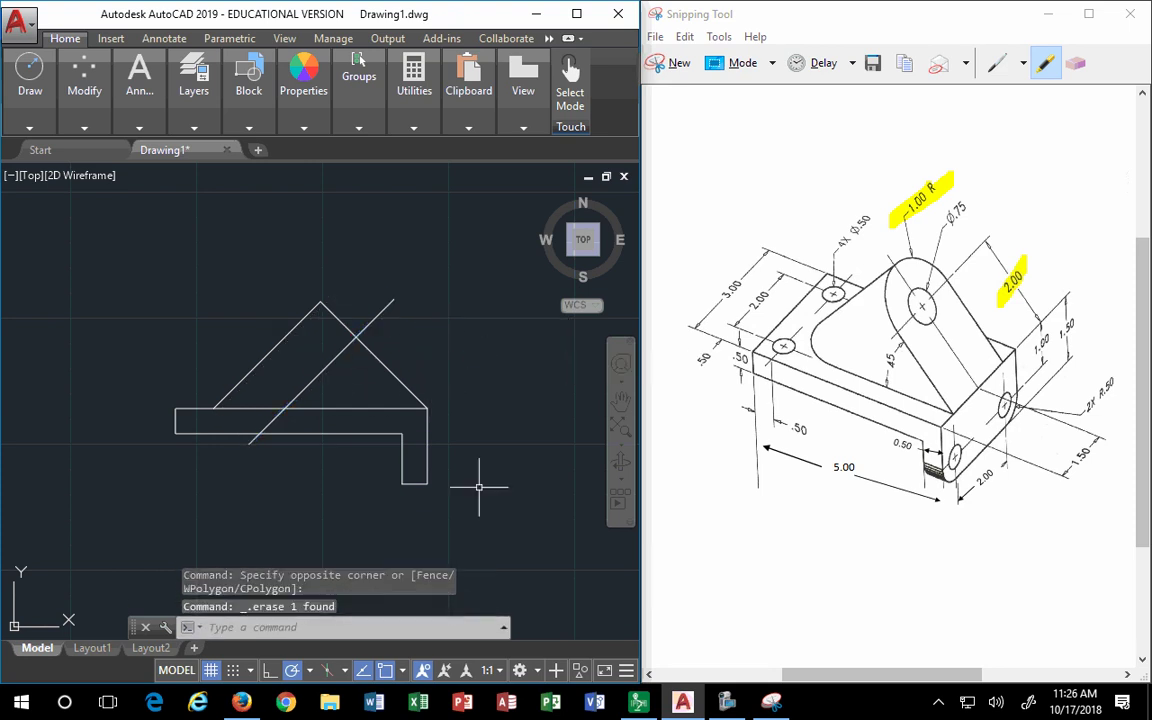
# Offset the diagonal line 0.375 to both sides, making three parallel diagonals.
pyautogui.press('Return')
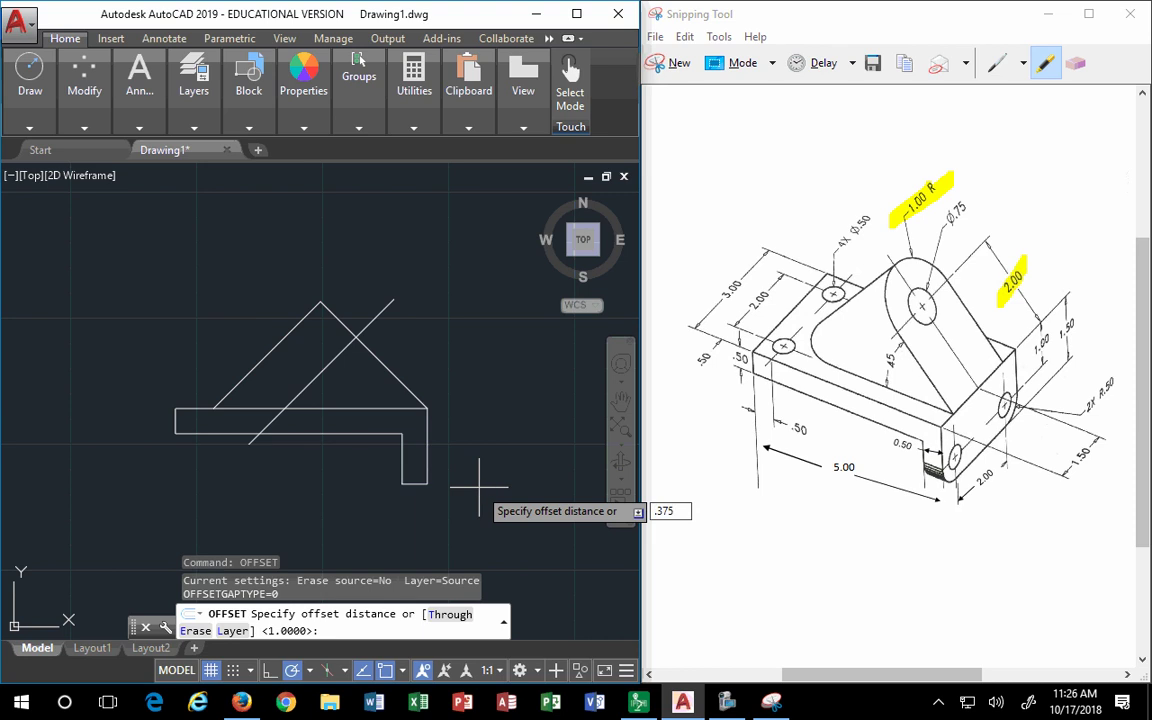
pyautogui.write('.375')
pyautogui.press('Return')
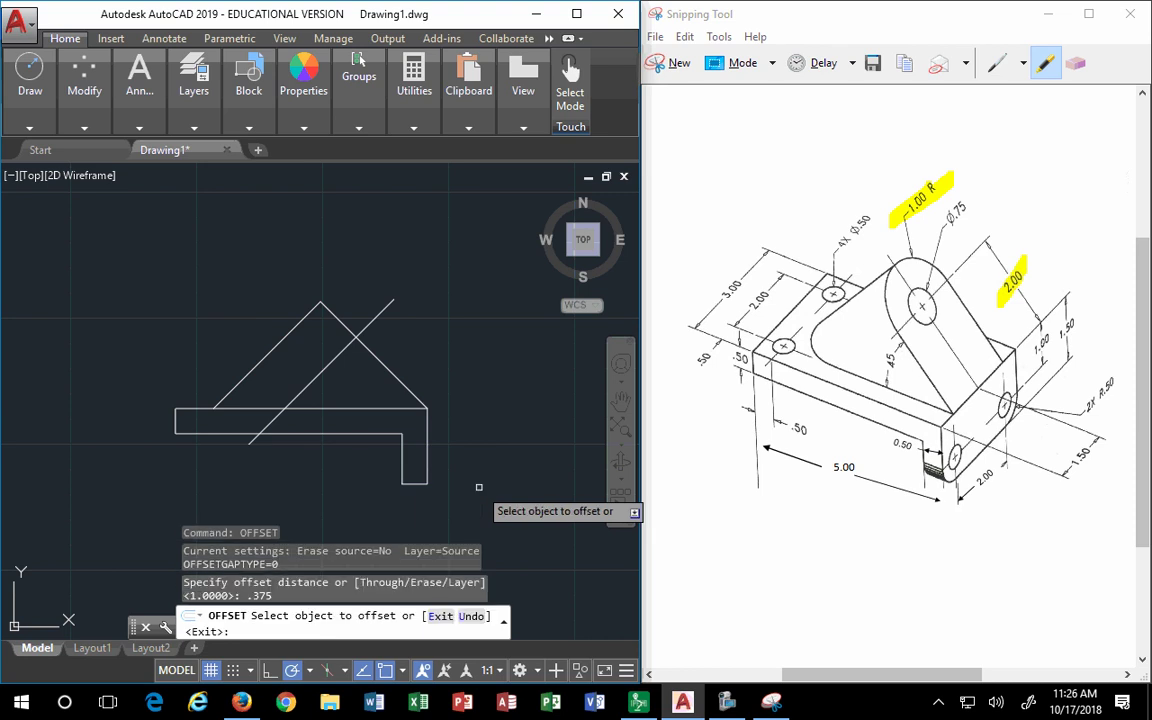
pyautogui.click(322, 372)
pyautogui.click(335, 385)
pyautogui.click(323, 364)
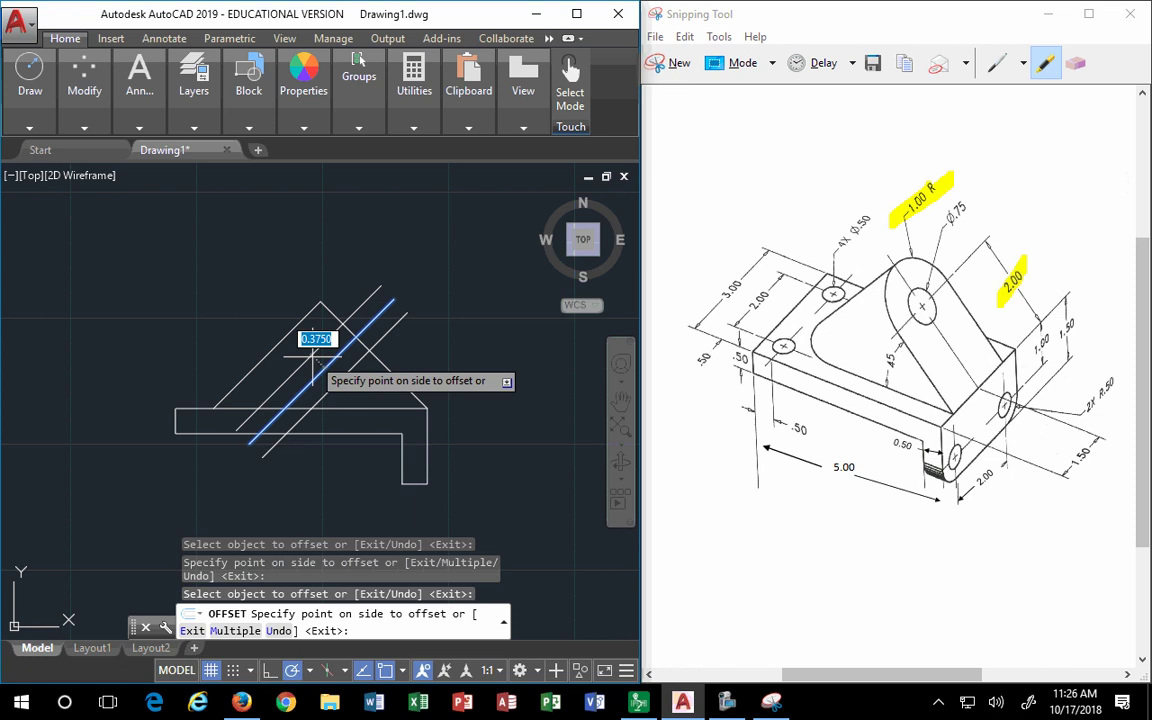
pyautogui.click(310, 357)
pyautogui.press('Escape')
# Measure the spacing with an aligned dimension, which reads 0.7500.
pyautogui.scroll(2, 264, 443)
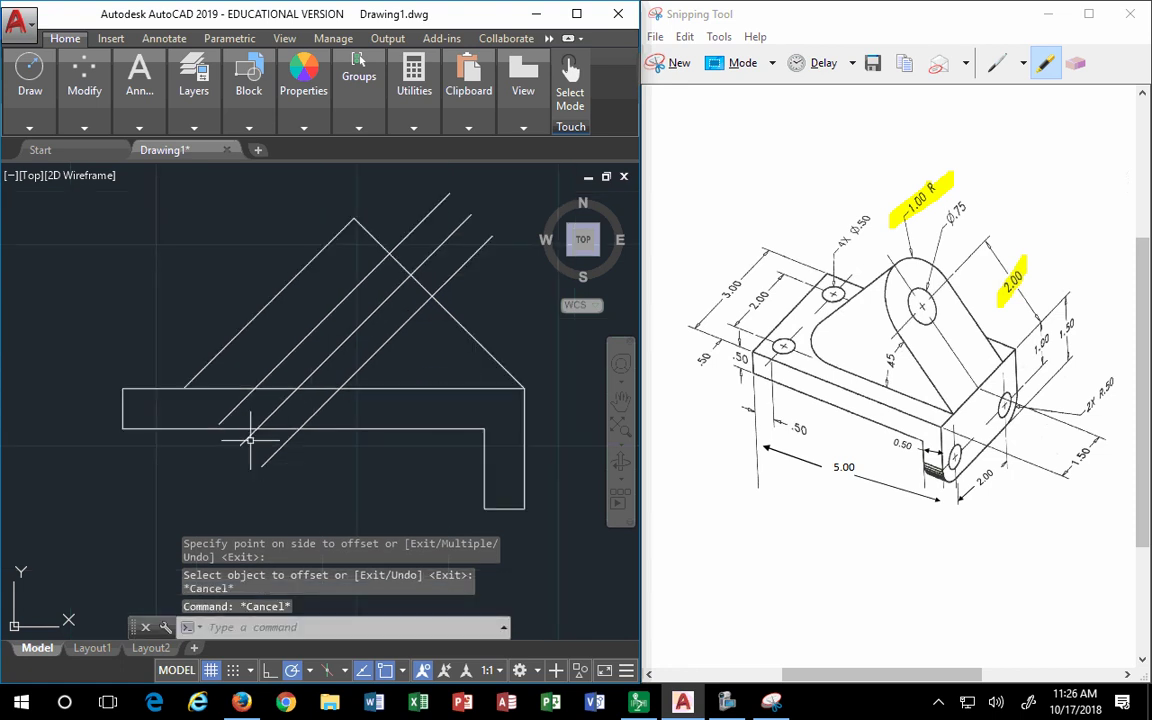
pyautogui.click(30, 80)
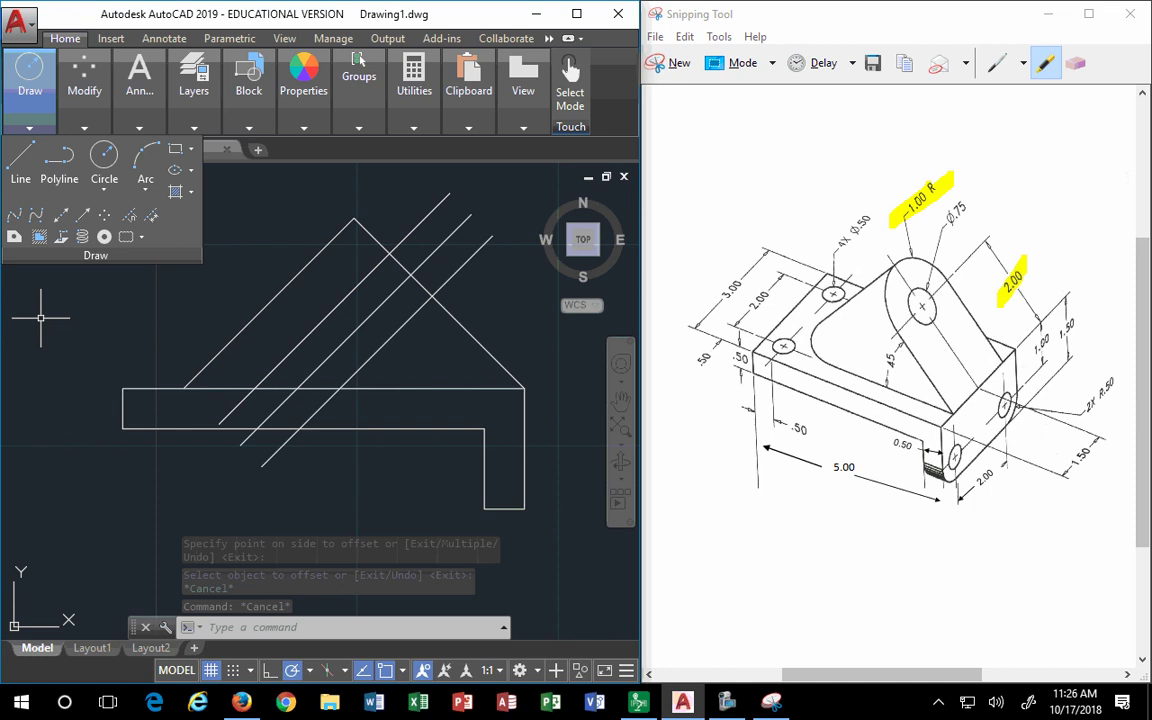
pyautogui.moveTo(84, 90)
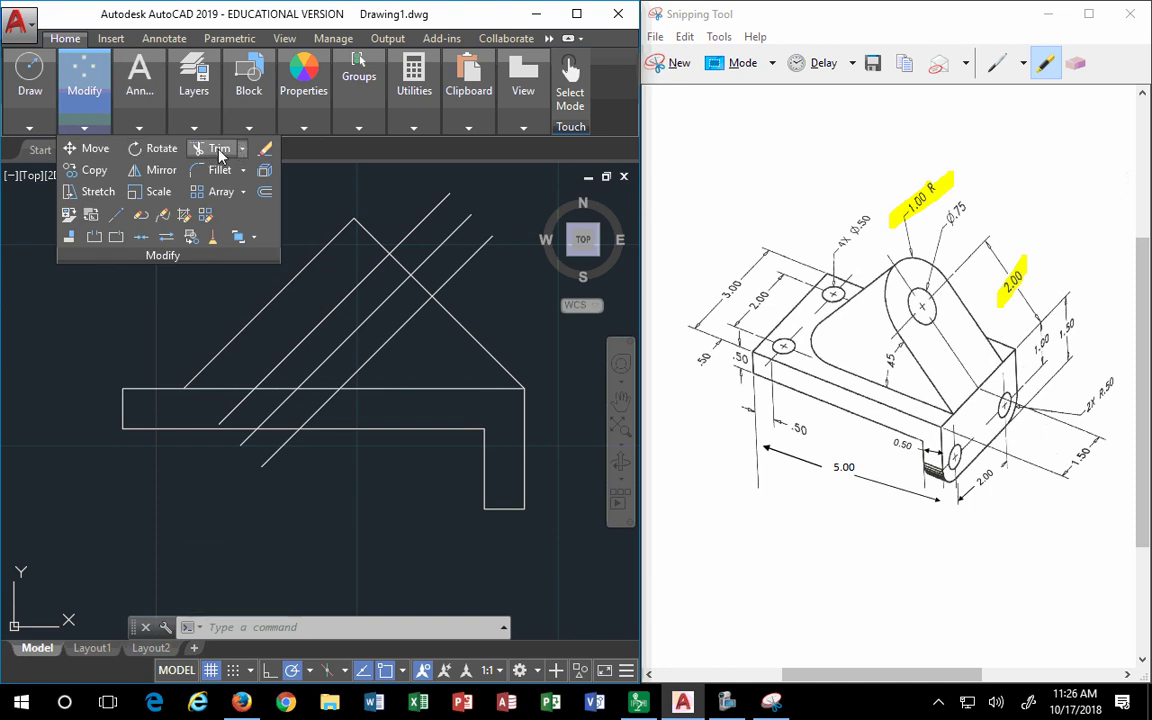
pyautogui.moveTo(194, 90)
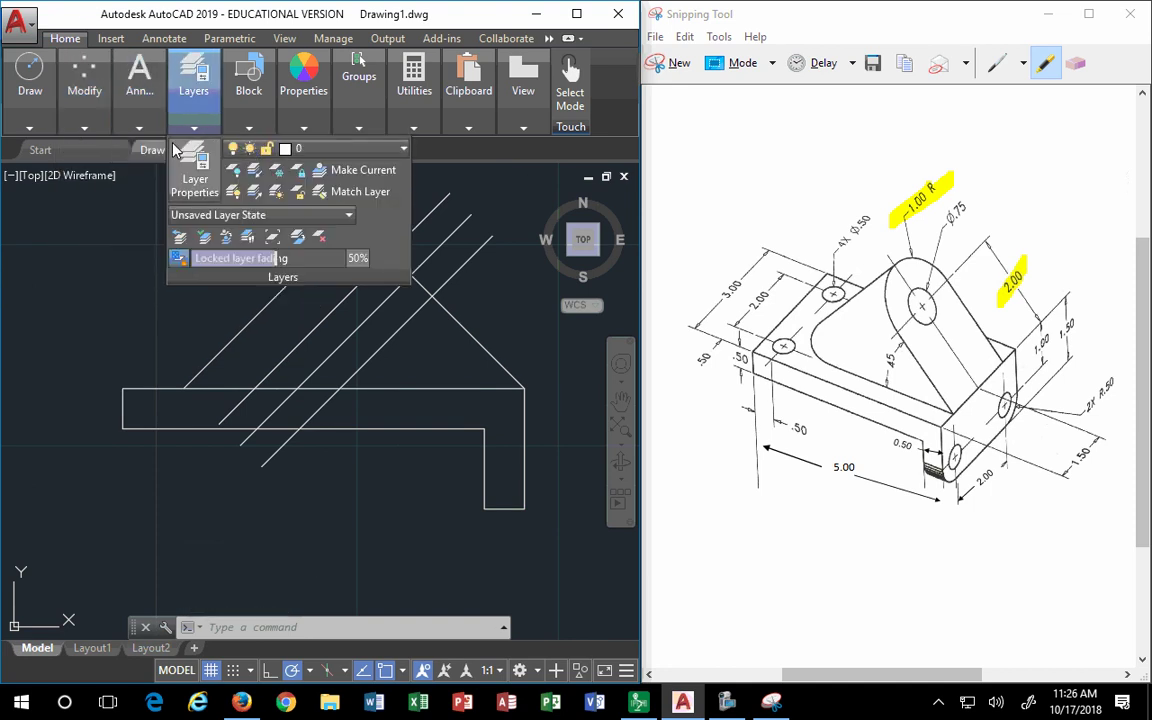
pyautogui.moveTo(139, 90)
pyautogui.click(245, 150)
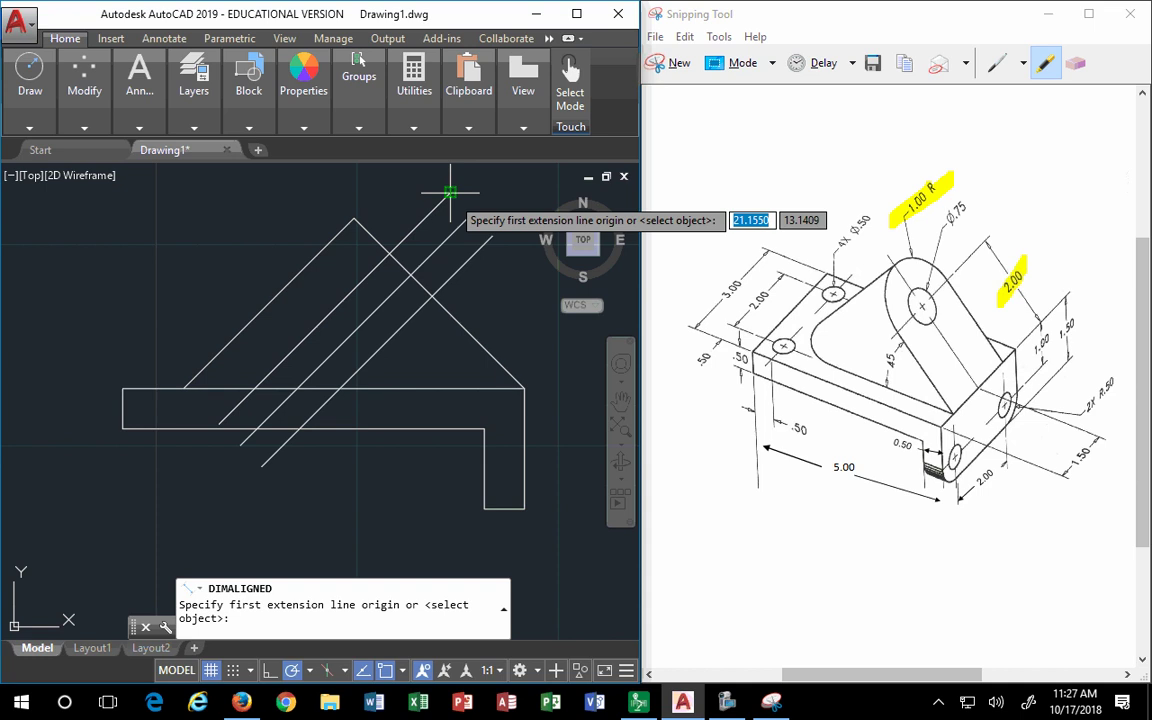
pyautogui.click(450, 192)
pyautogui.click(490, 237)
pyautogui.scroll(3, 511, 200)
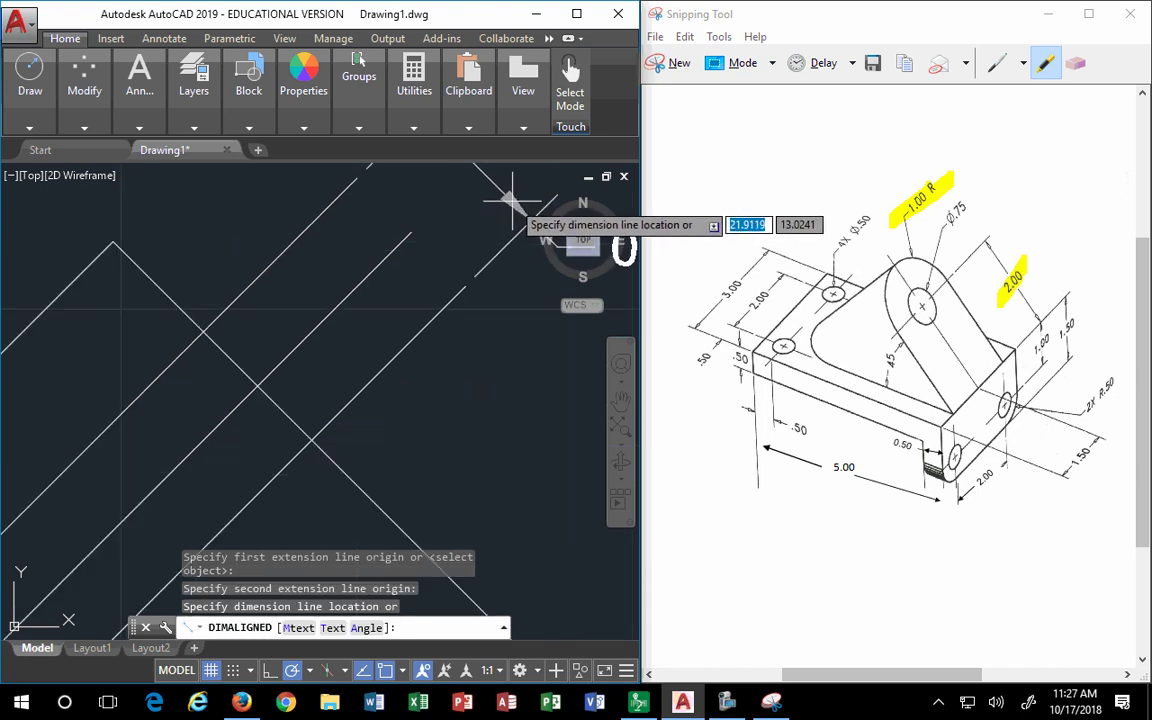
pyautogui.scroll(-4, 511, 200)
pyautogui.scroll(3, 511, 205)
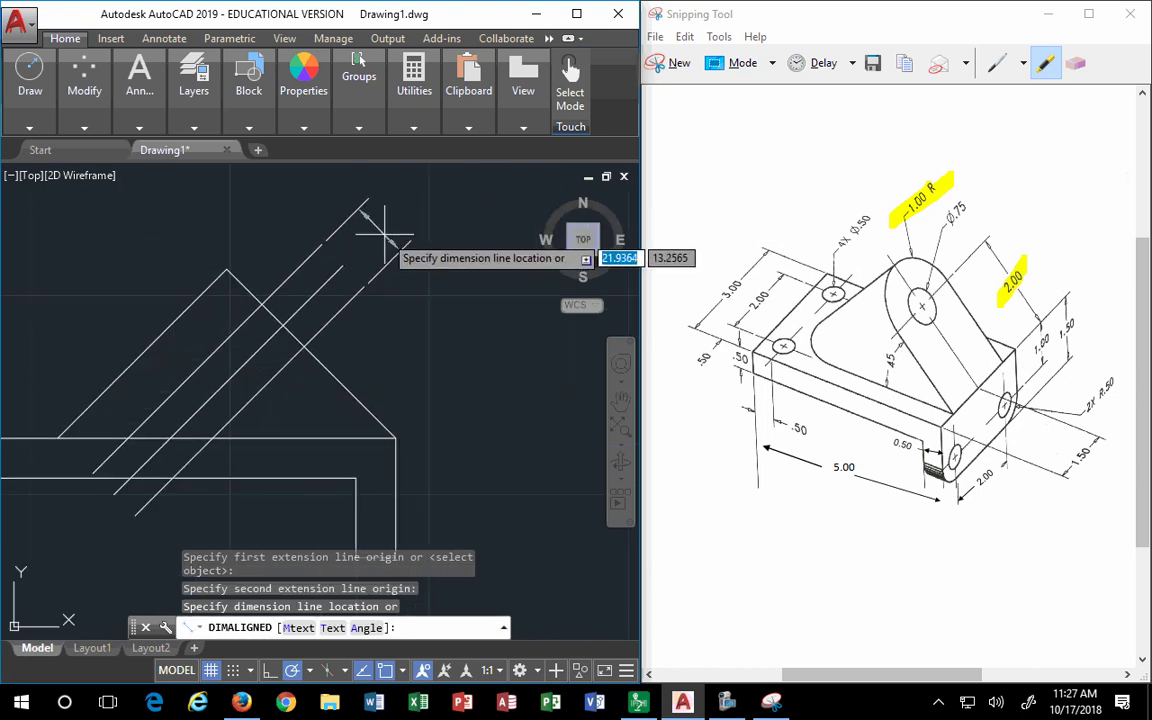
pyautogui.click(430, 250)
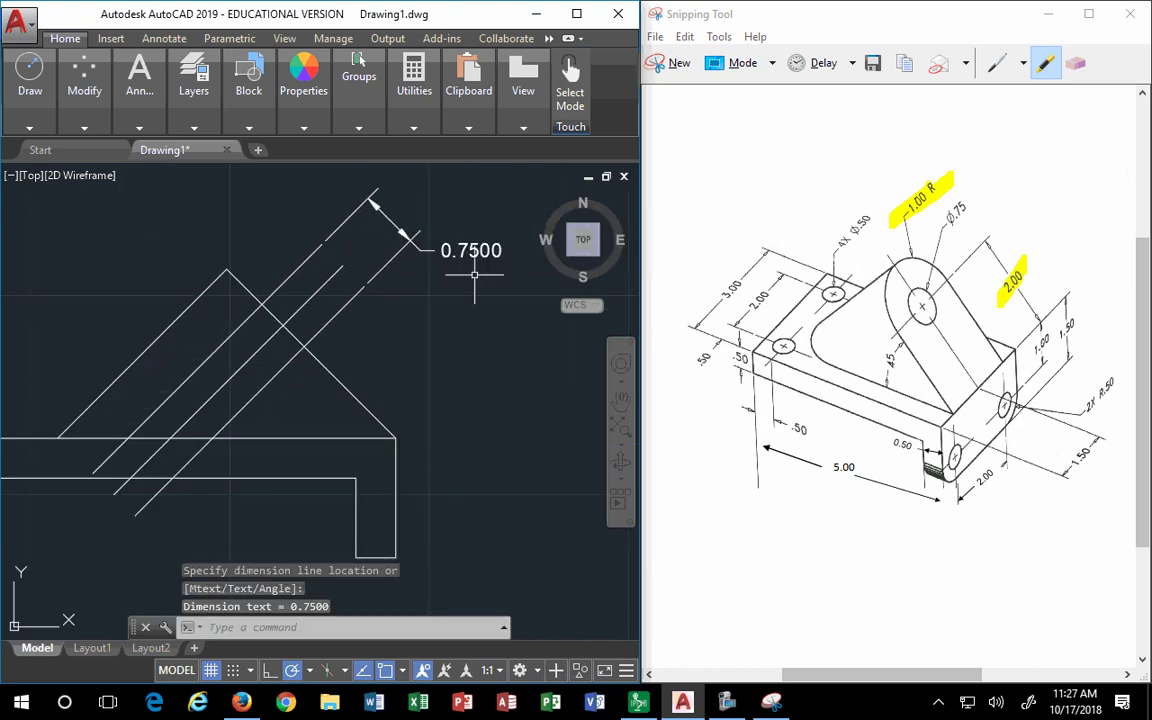
# Delete the temporary 0.7500 aligned dimension.
pyautogui.click(464, 331)
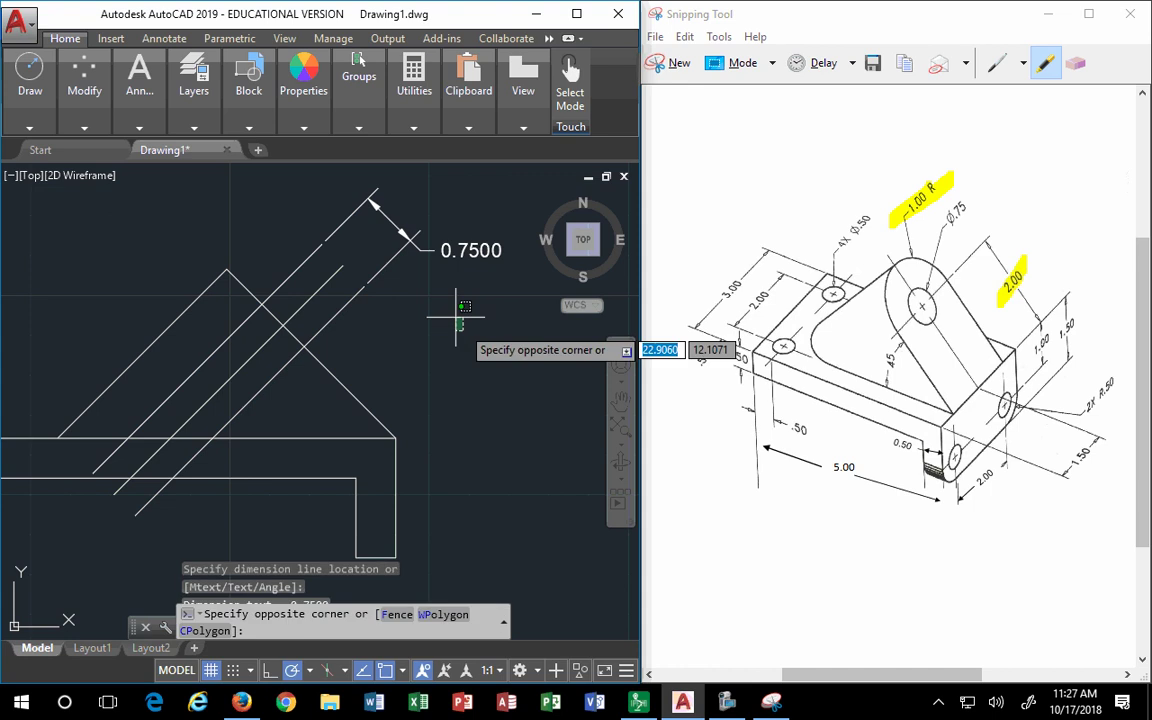
pyautogui.click(391, 228)
pyautogui.press('Delete')
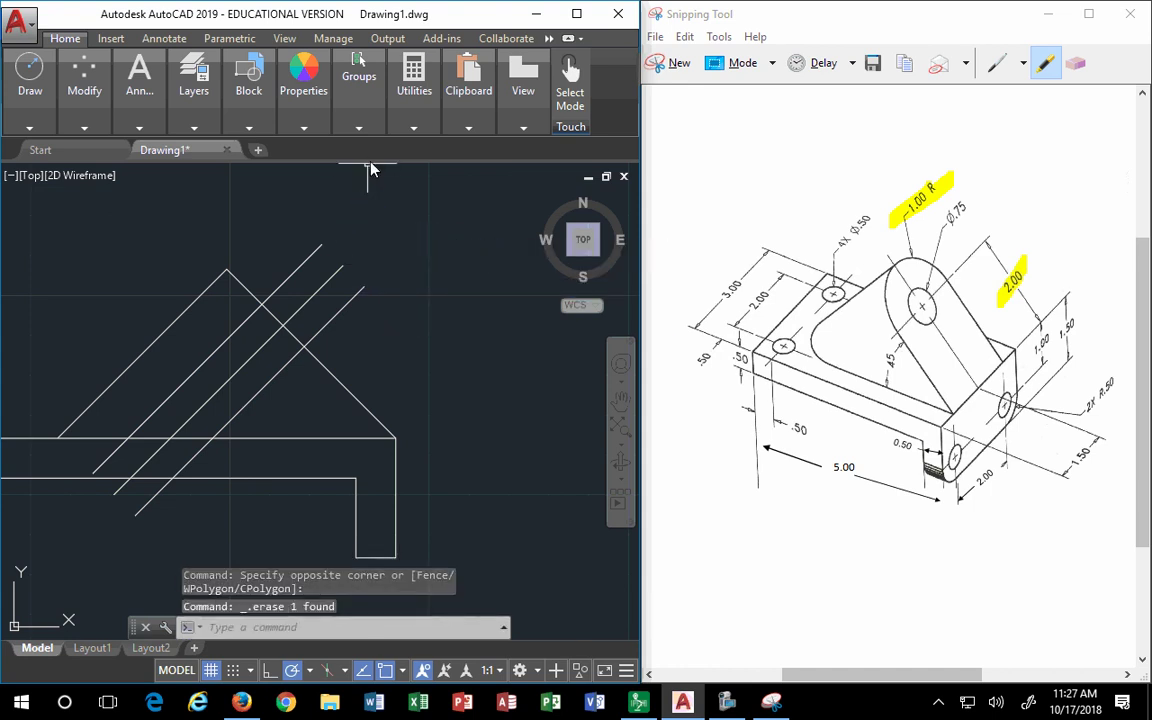
# Trim the diagonal above the roof, using the right roof slope and lower edge as cutting edges.
pyautogui.press('Return')
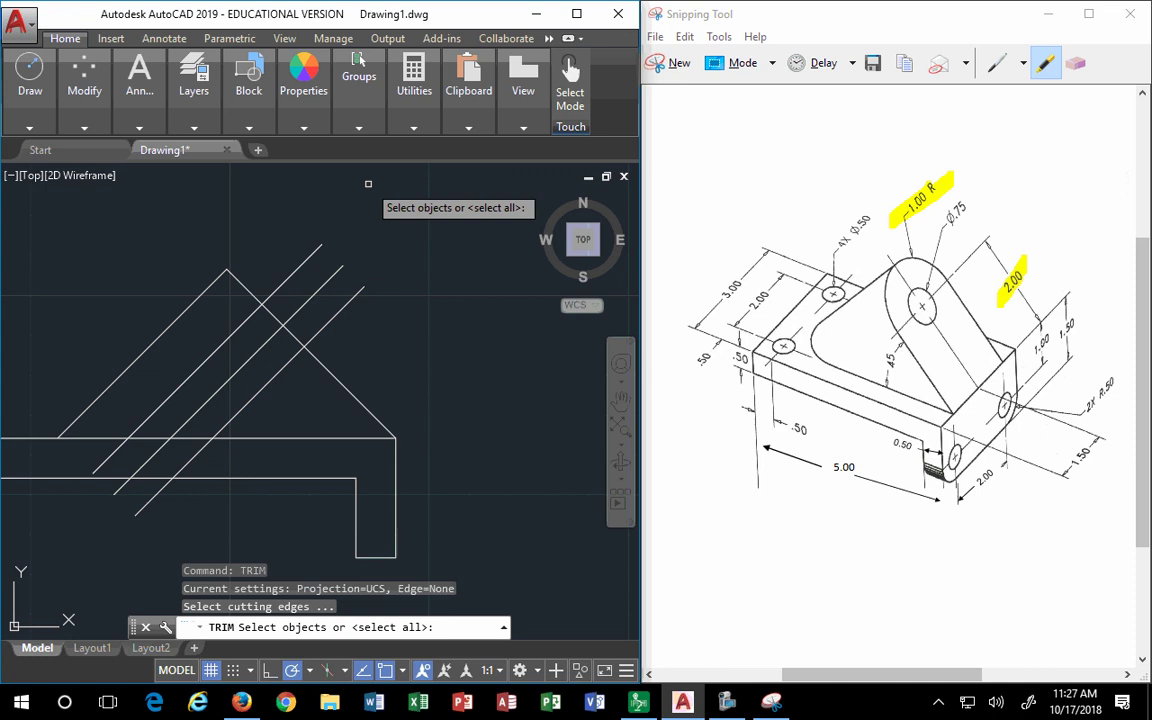
pyautogui.click(247, 289)
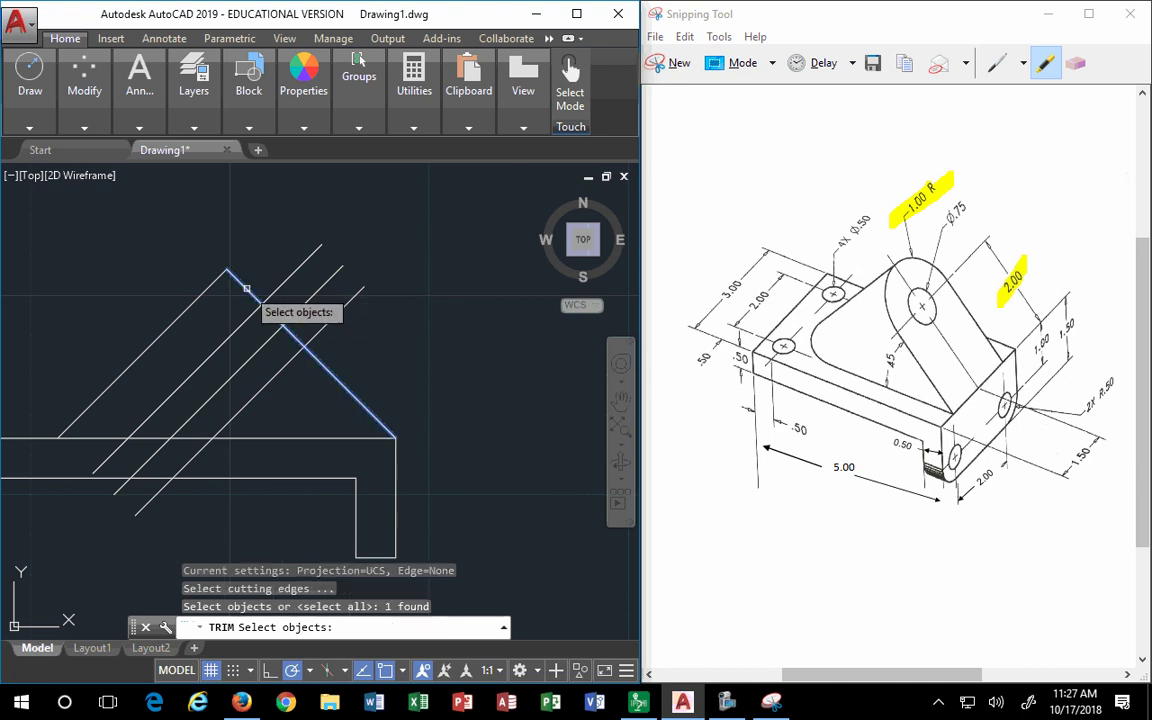
pyautogui.click(120, 479)
pyautogui.press('Return')
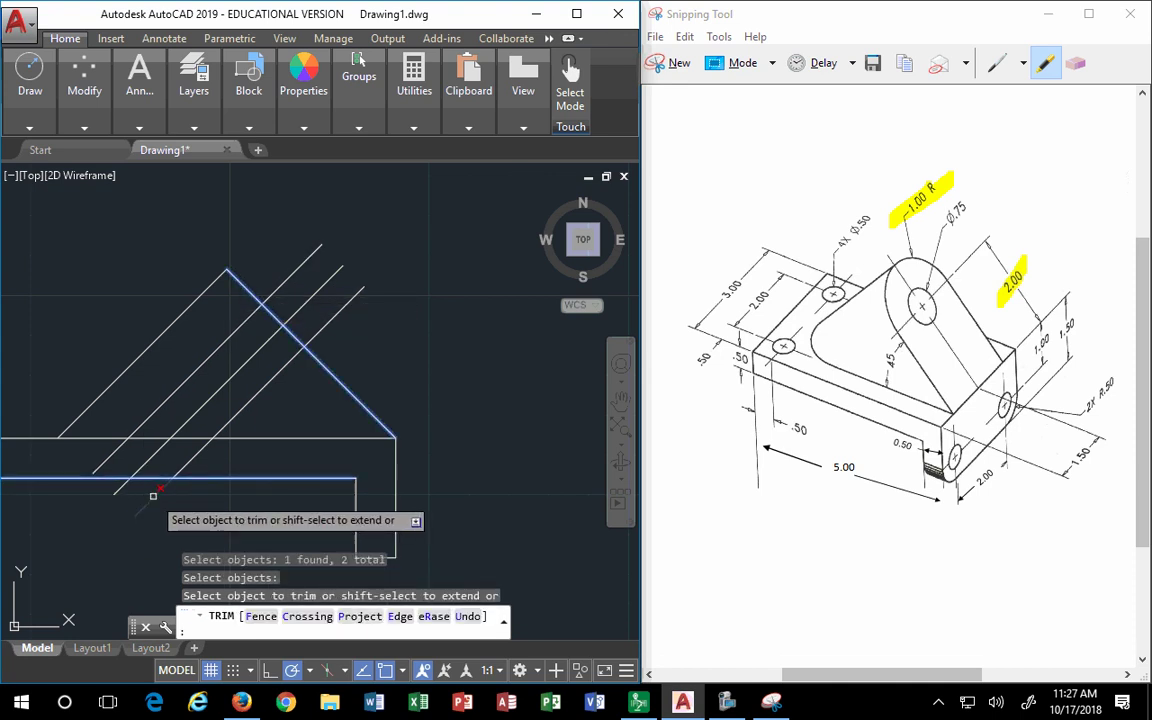
pyautogui.click(288, 269)
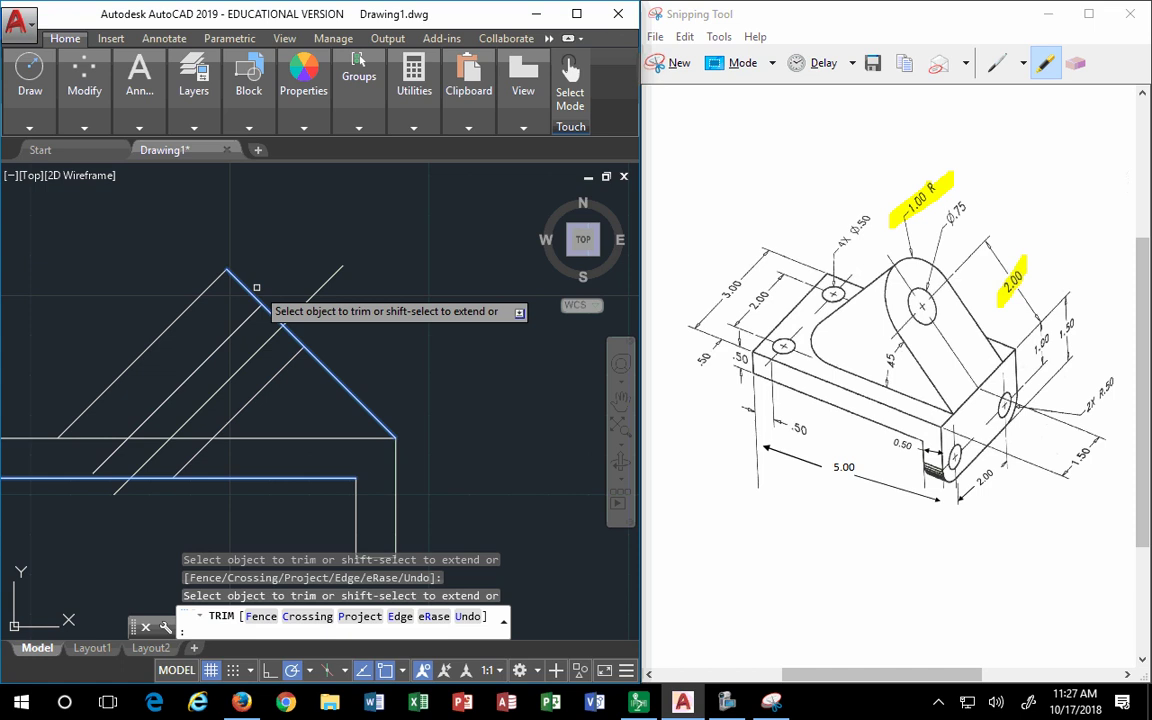
pyautogui.press('Return')
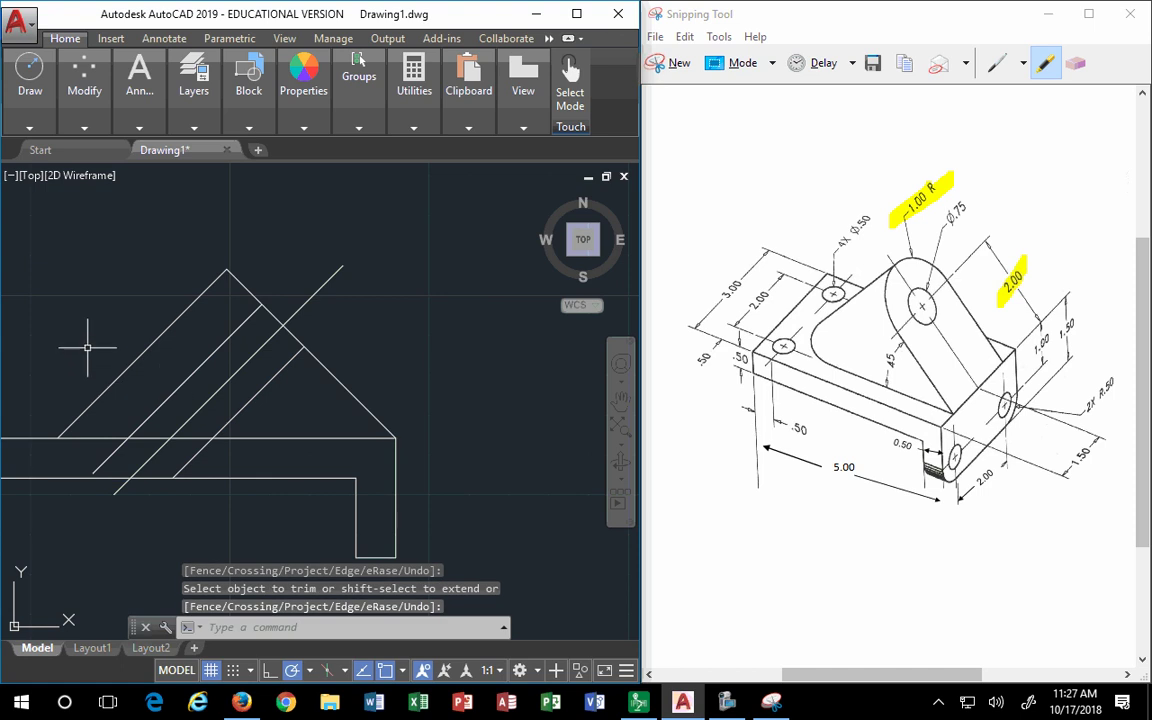
# Discard a misspelled command and cancel an attempted extrude of the lower edge line.
pyautogui.press('Escape')
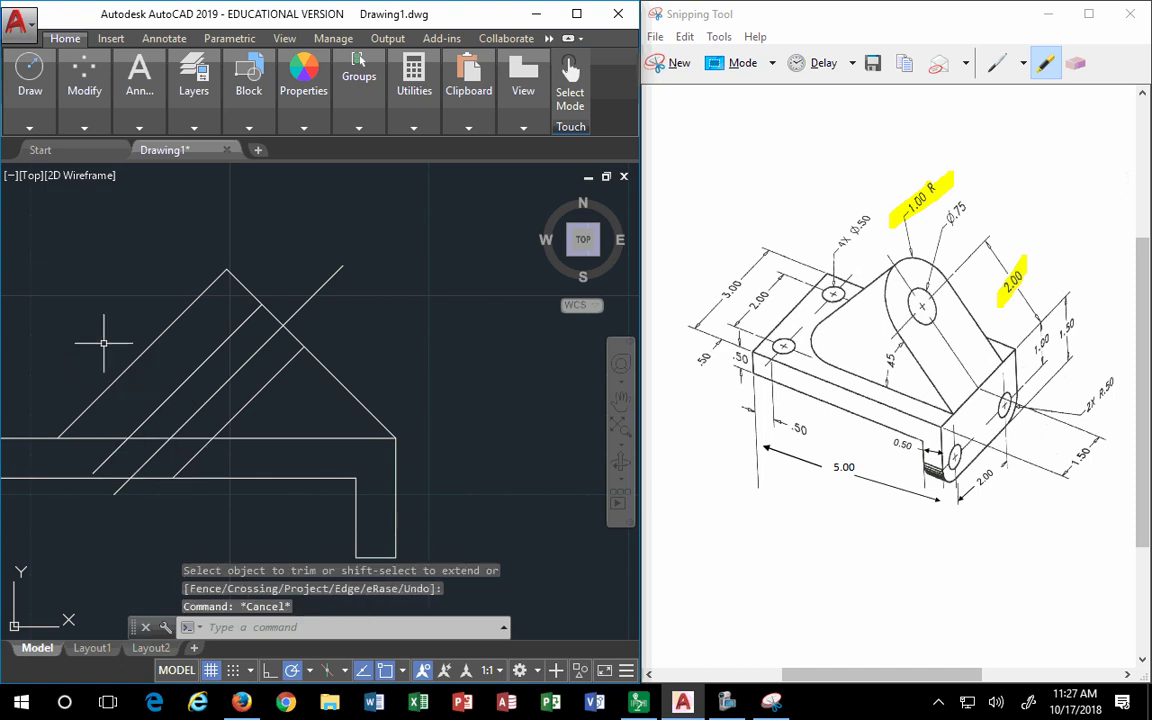
pyautogui.press('Escape')
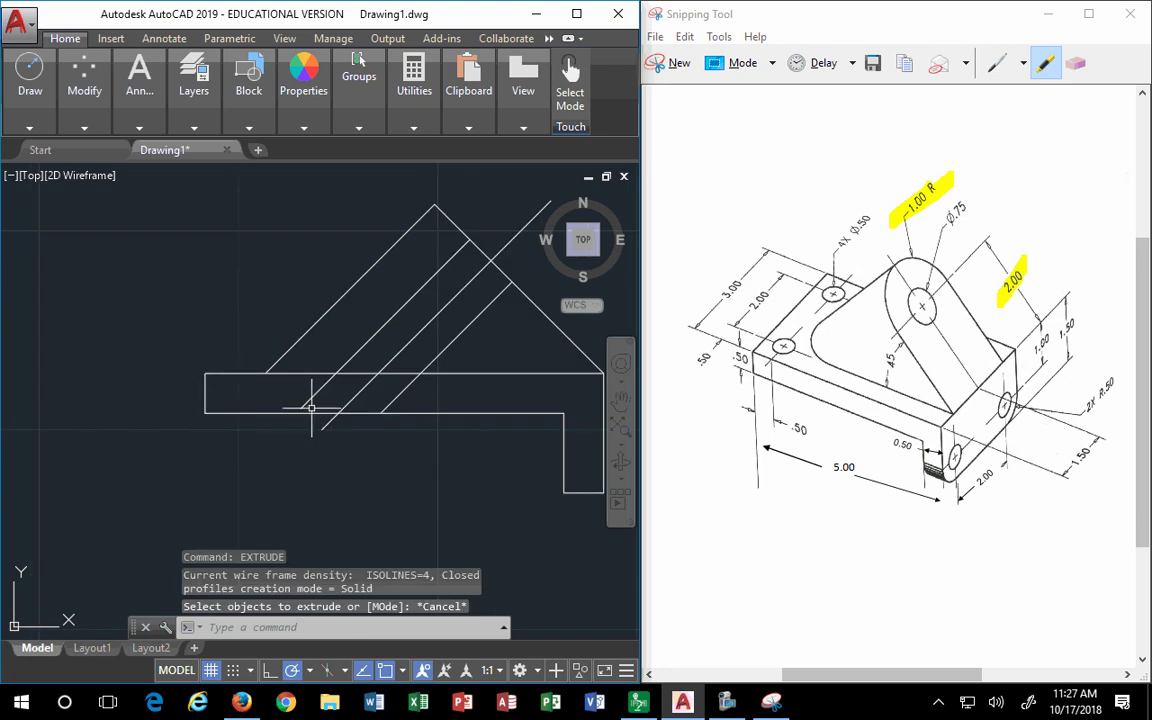
pyautogui.press('Return')
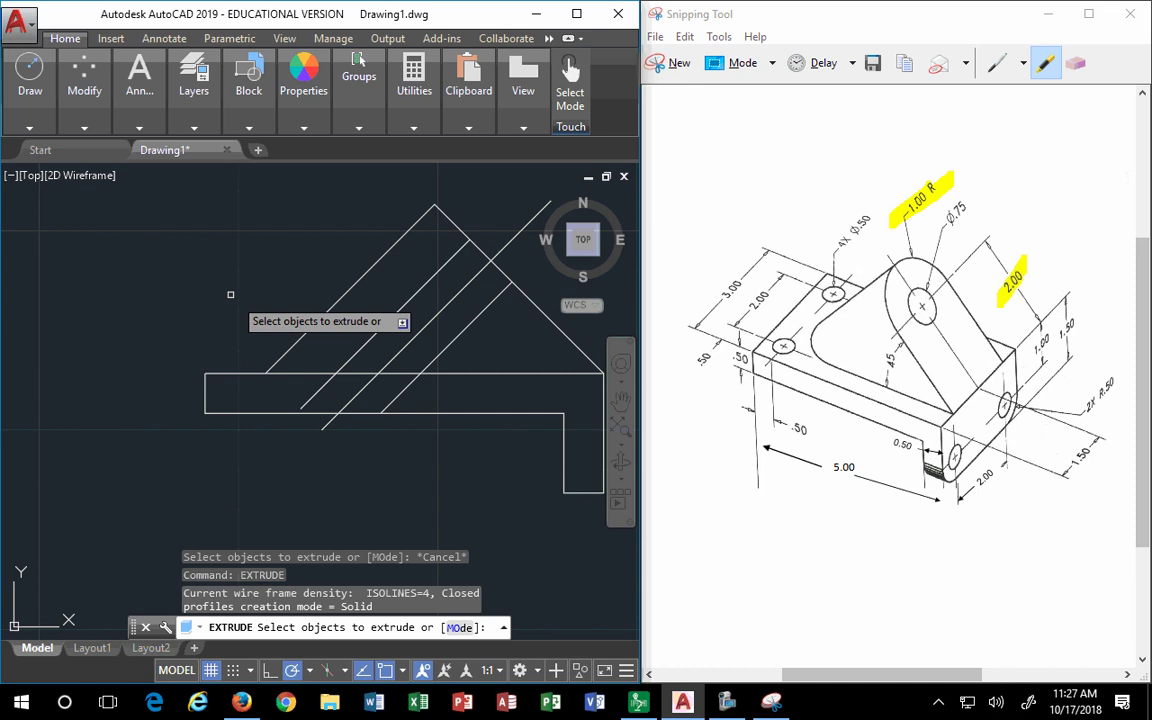
pyautogui.click(262, 420)
pyautogui.click(242, 385)
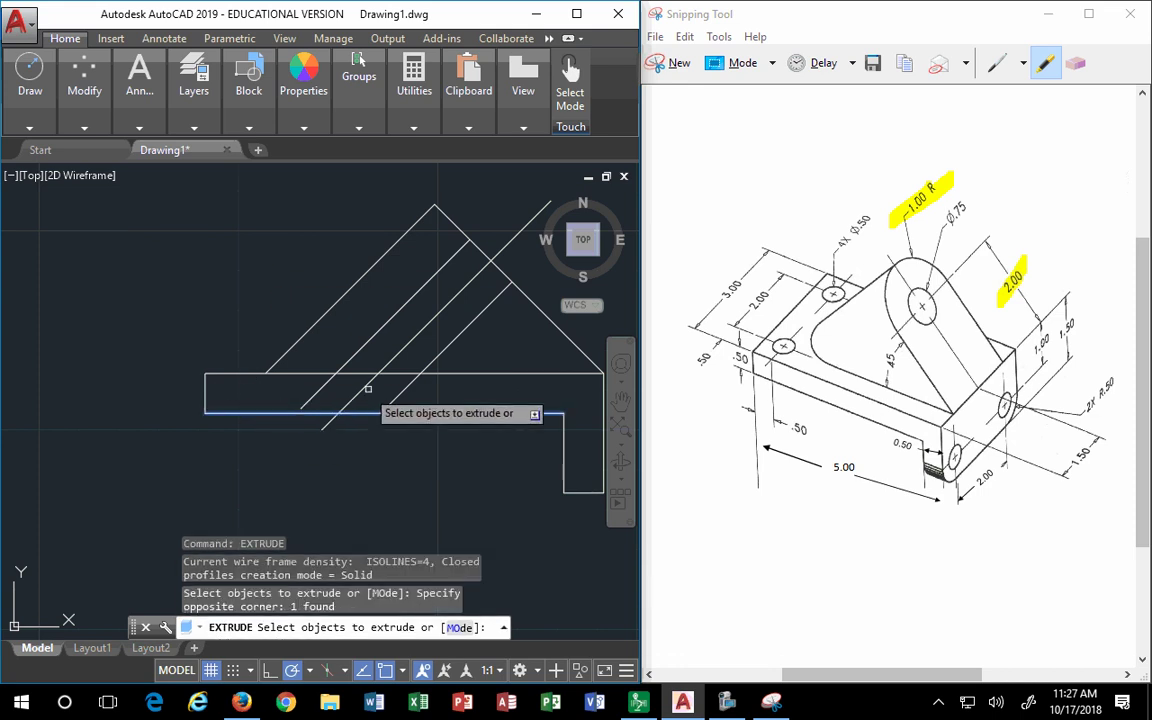
pyautogui.press('Return')
pyautogui.press('Escape')
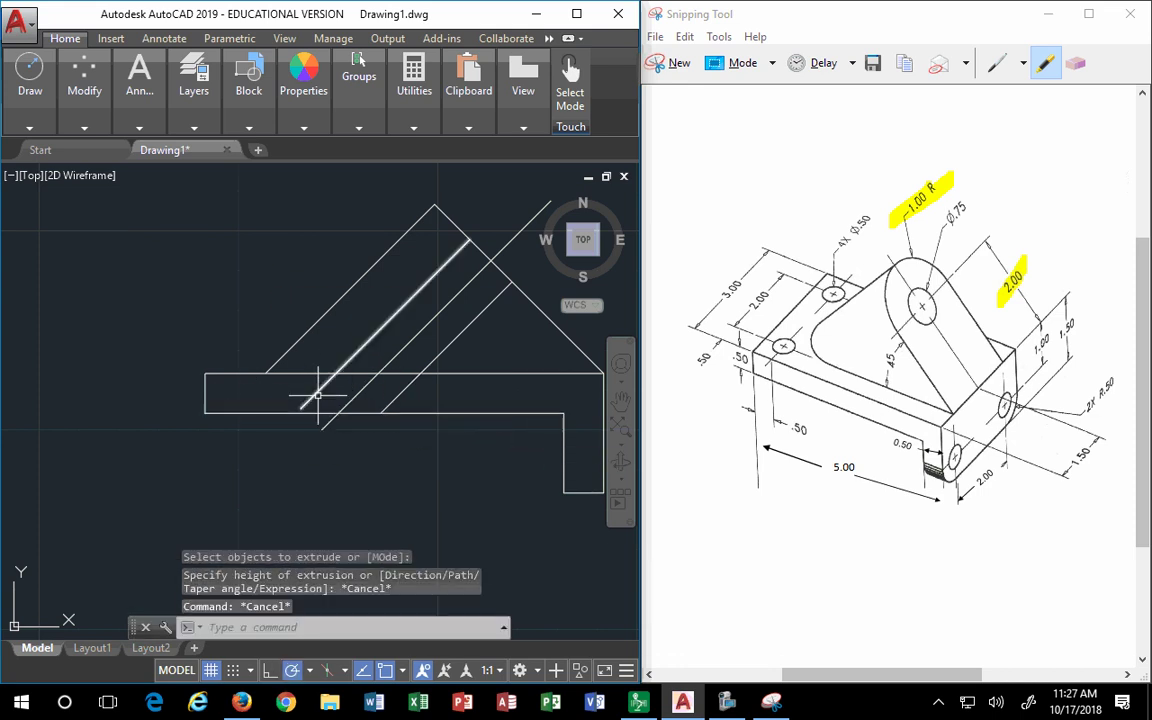
pyautogui.press('Escape')
pyautogui.press('Escape')
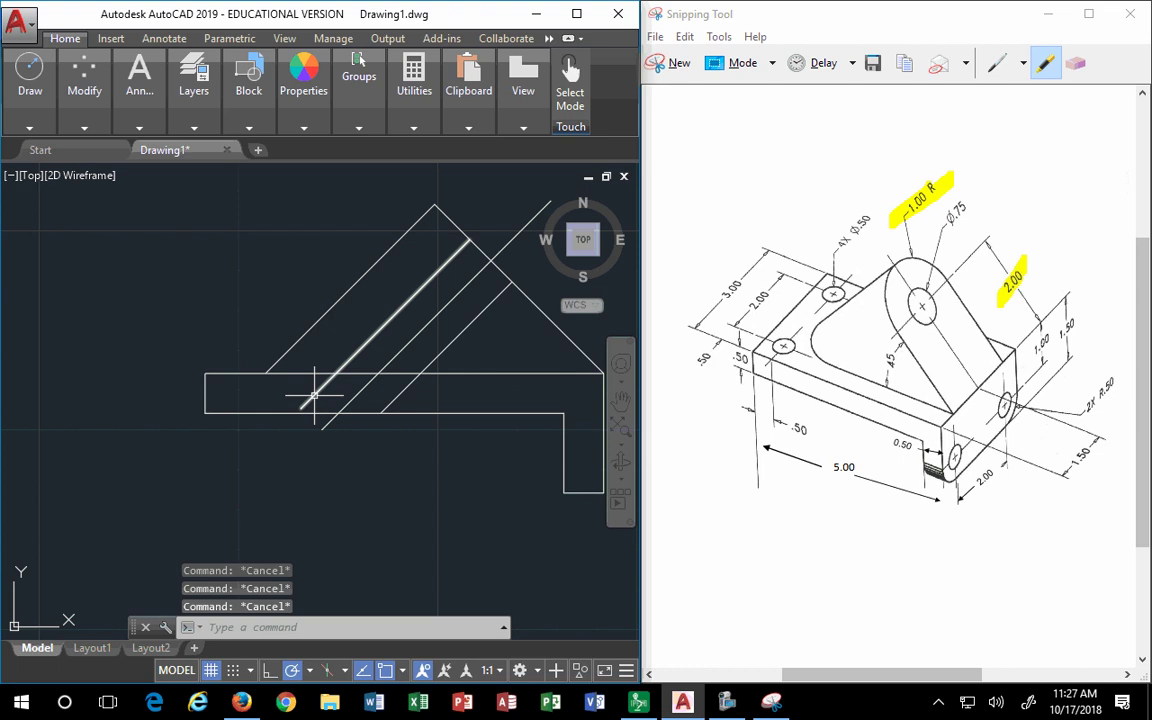
# Extend the window-selected diagonals down to the base's lower edge boundary.
pyautogui.click(139, 128)
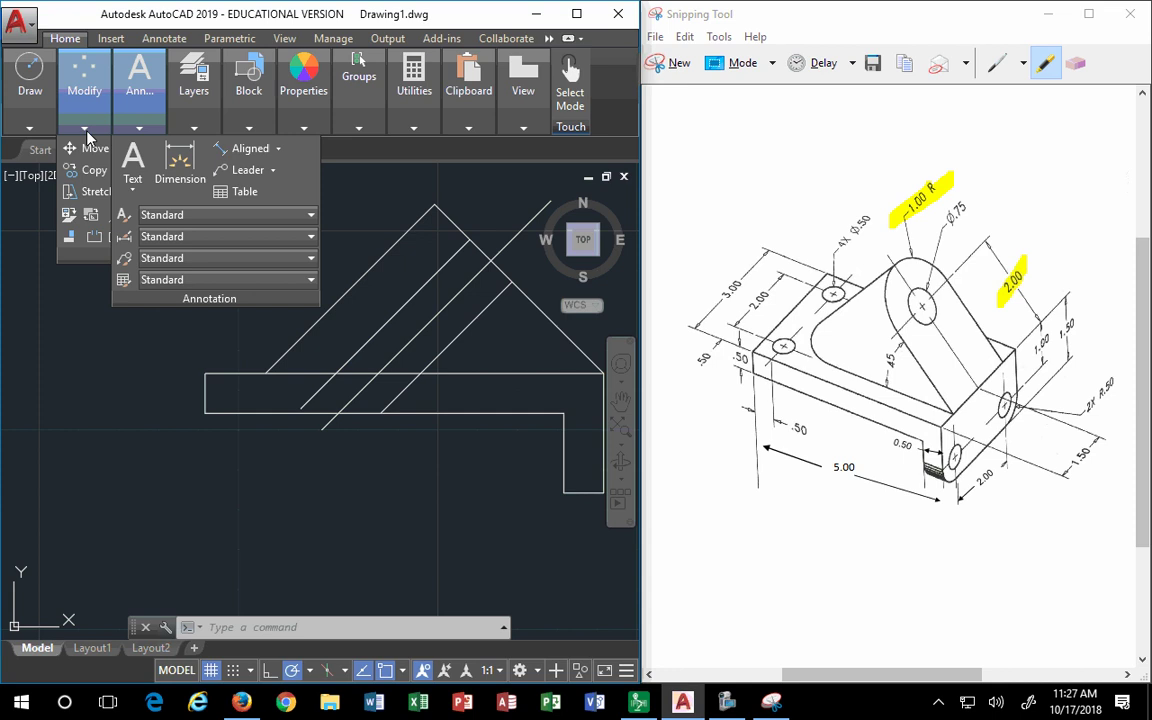
pyautogui.moveTo(85, 128)
pyautogui.click(244, 150)
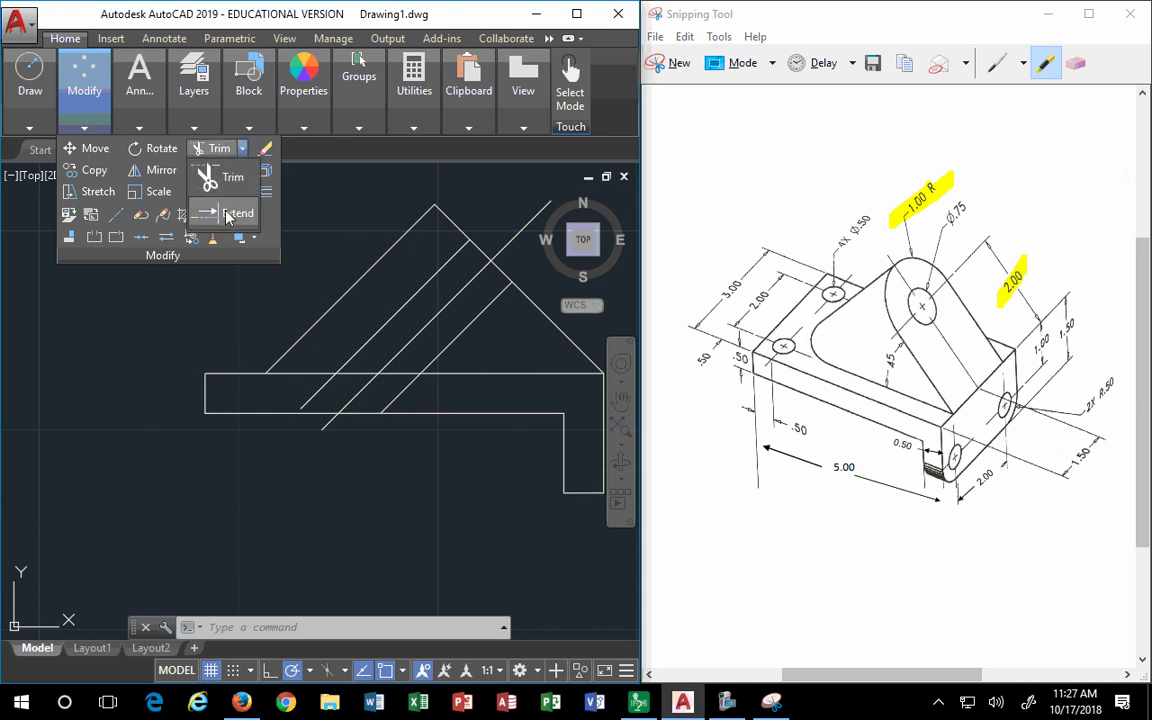
pyautogui.click(222, 206)
pyautogui.click(270, 412)
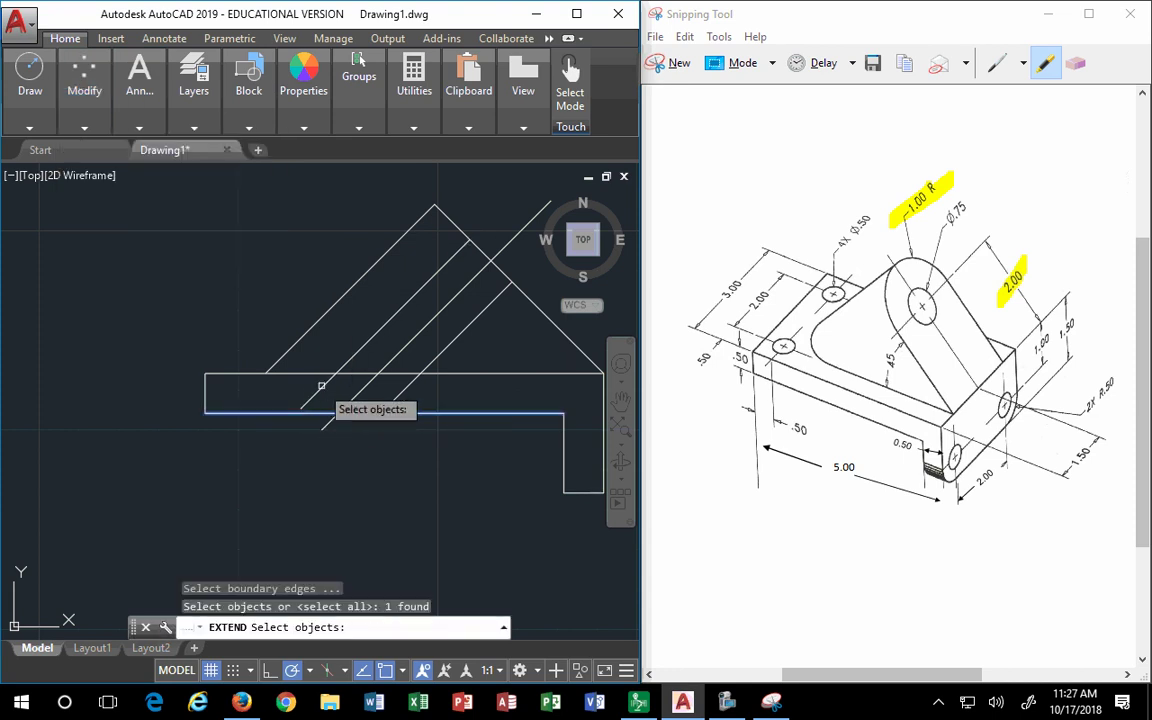
pyautogui.press('Return')
pyautogui.click(318, 381)
pyautogui.click(310, 398)
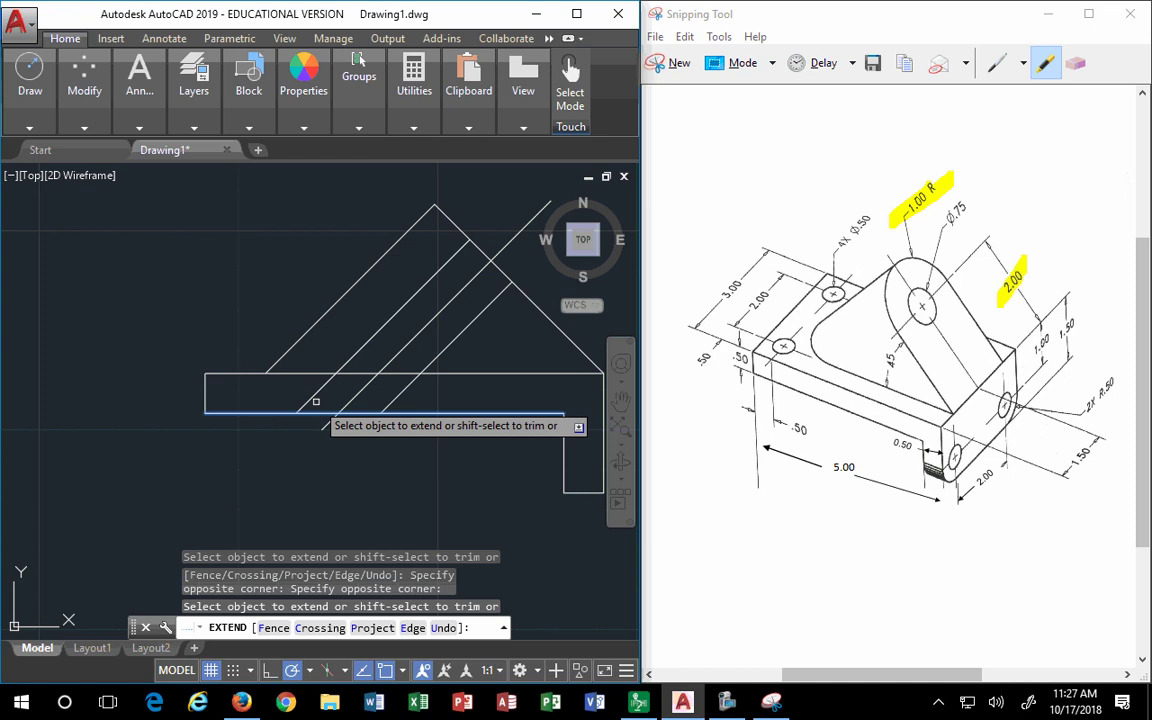
pyautogui.scroll(-4, 270, 393)
pyautogui.press('Escape')
pyautogui.scroll(4, 385, 341)
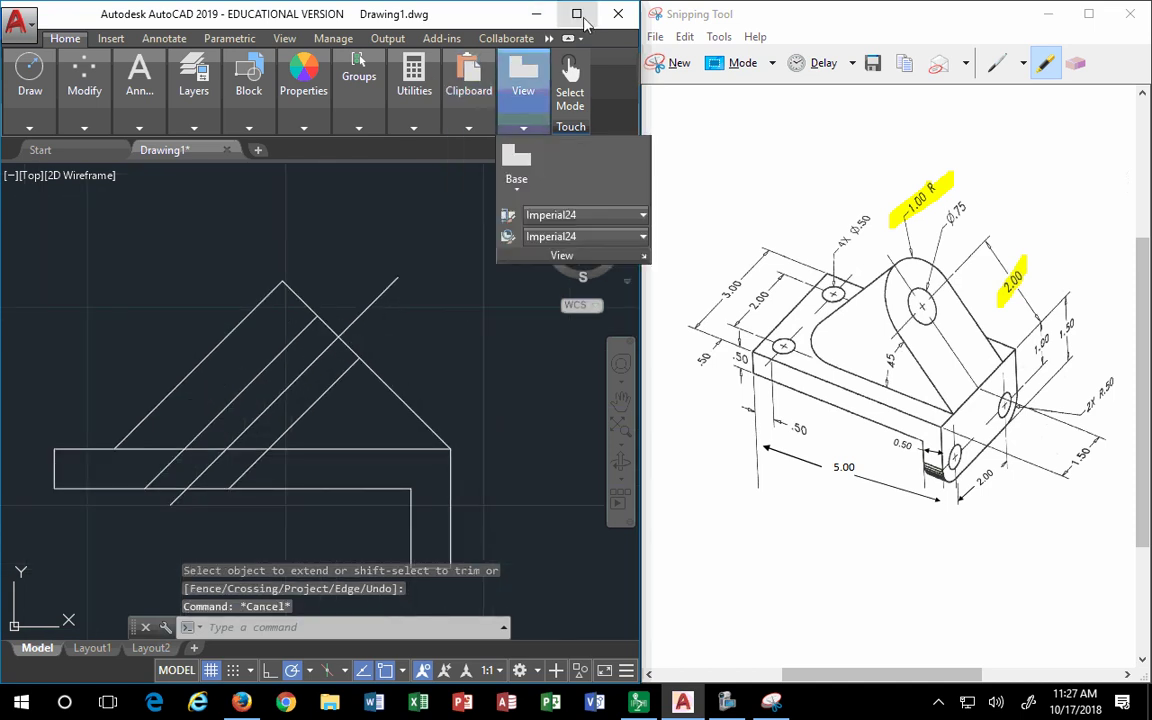
# Maximize AutoCAD and load the HIDDEN linetype through the linetype manager.
pyautogui.press('super+Up')
pyautogui.moveTo(800, 75)
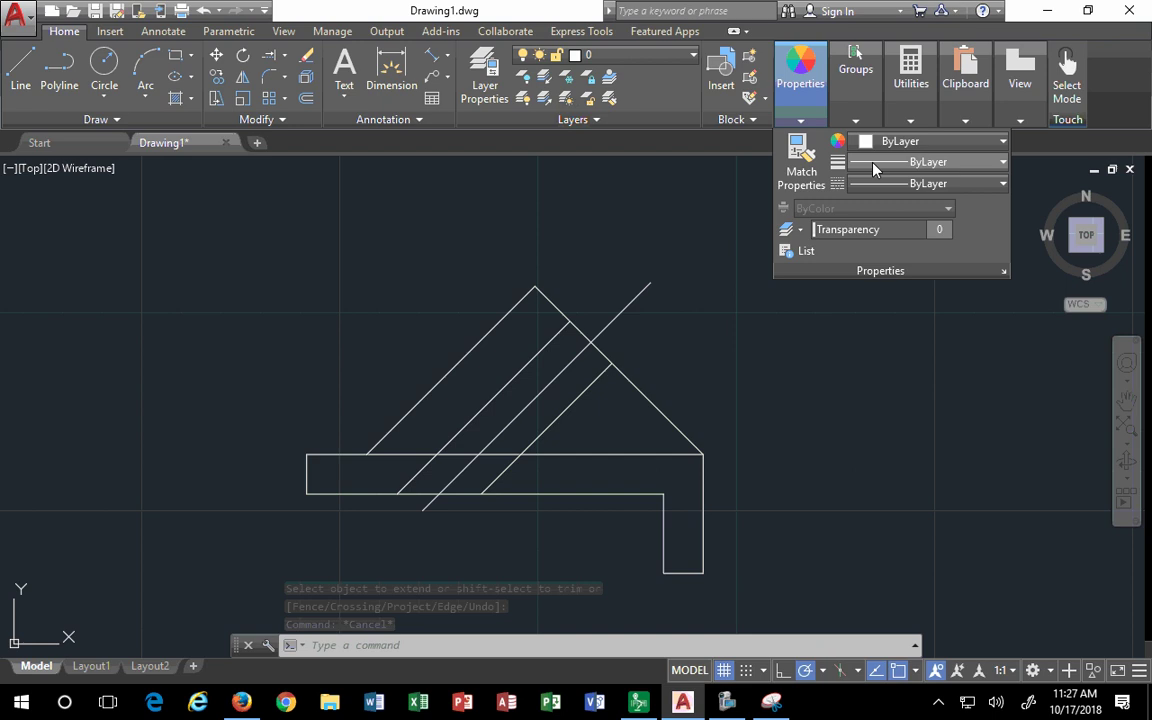
pyautogui.click(872, 186)
pyautogui.click(872, 274)
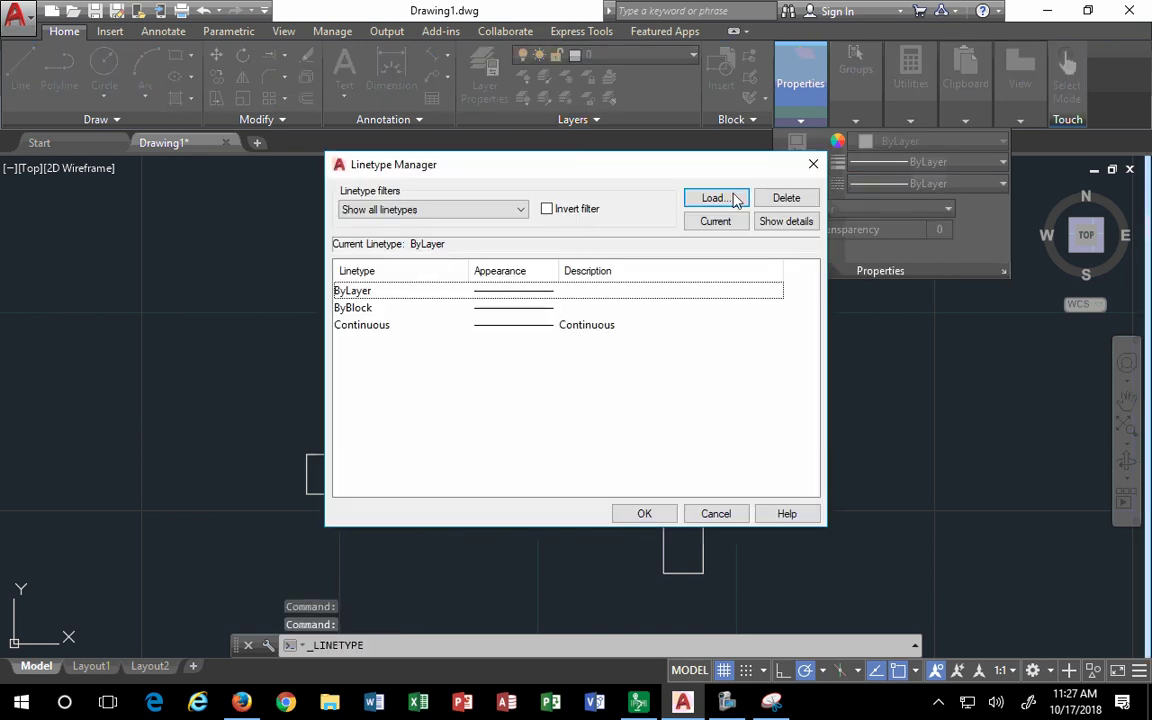
pyautogui.click(715, 198)
pyautogui.click(430, 333)
pyautogui.press('h')
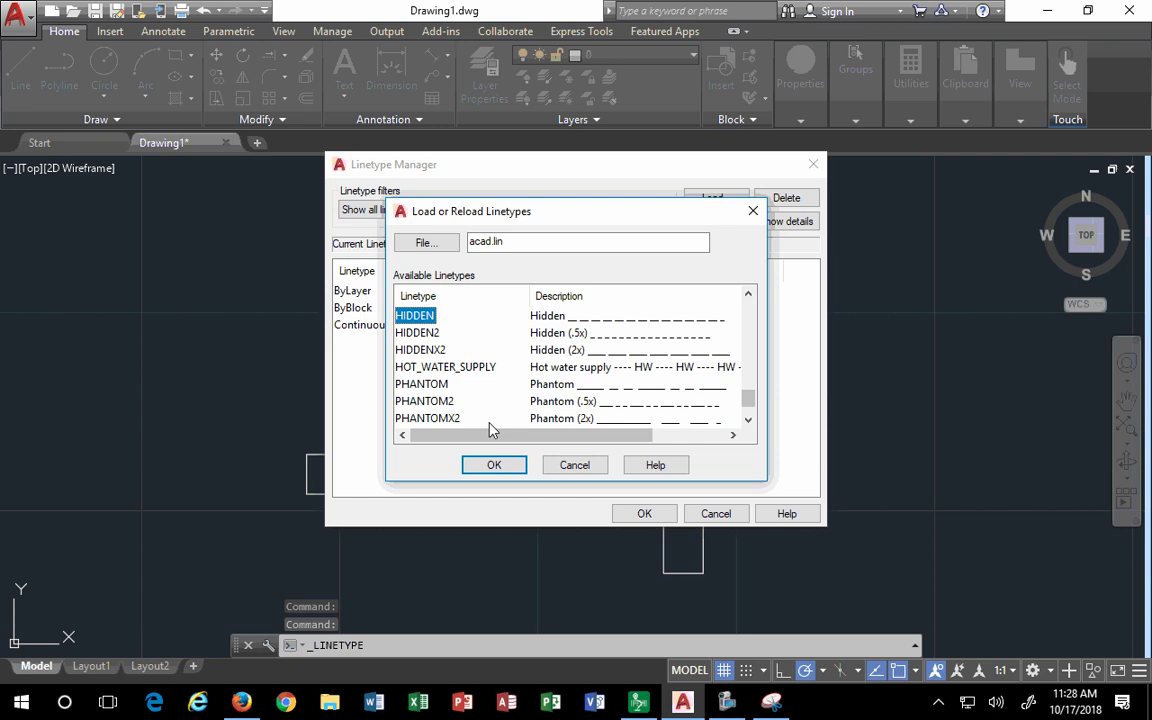
pyautogui.click(489, 465)
# Load the CENTER linetype as well.
pyautogui.click(715, 198)
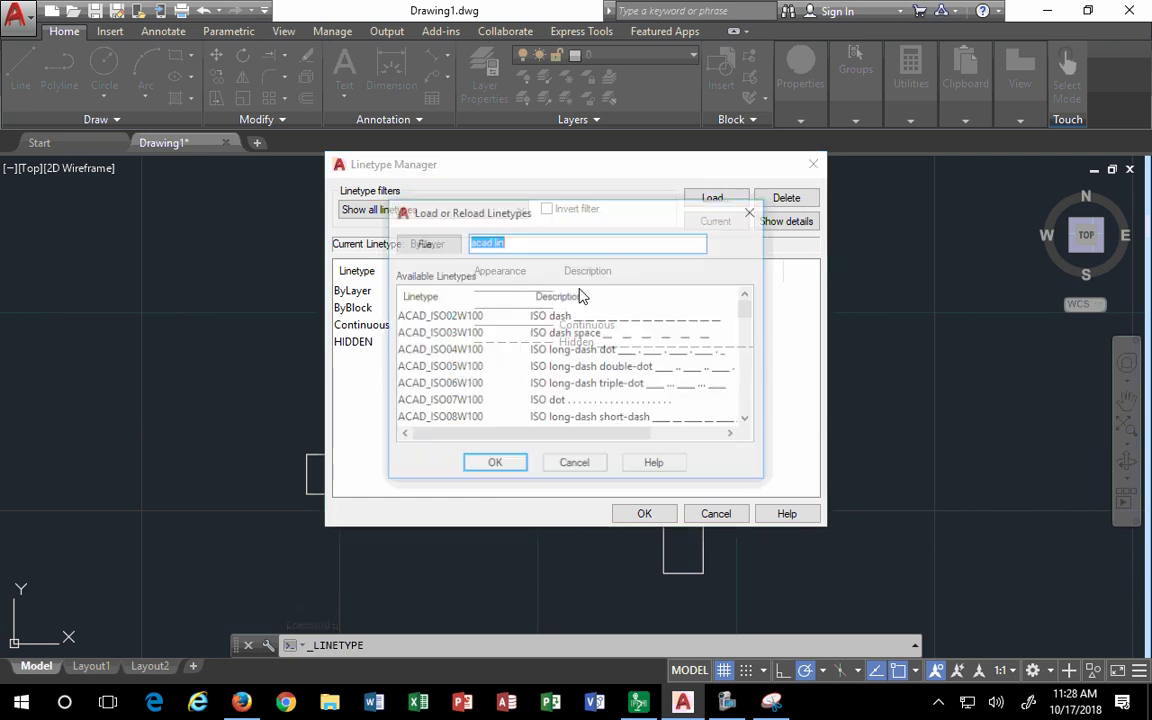
pyautogui.click(500, 466)
pyautogui.click(656, 390)
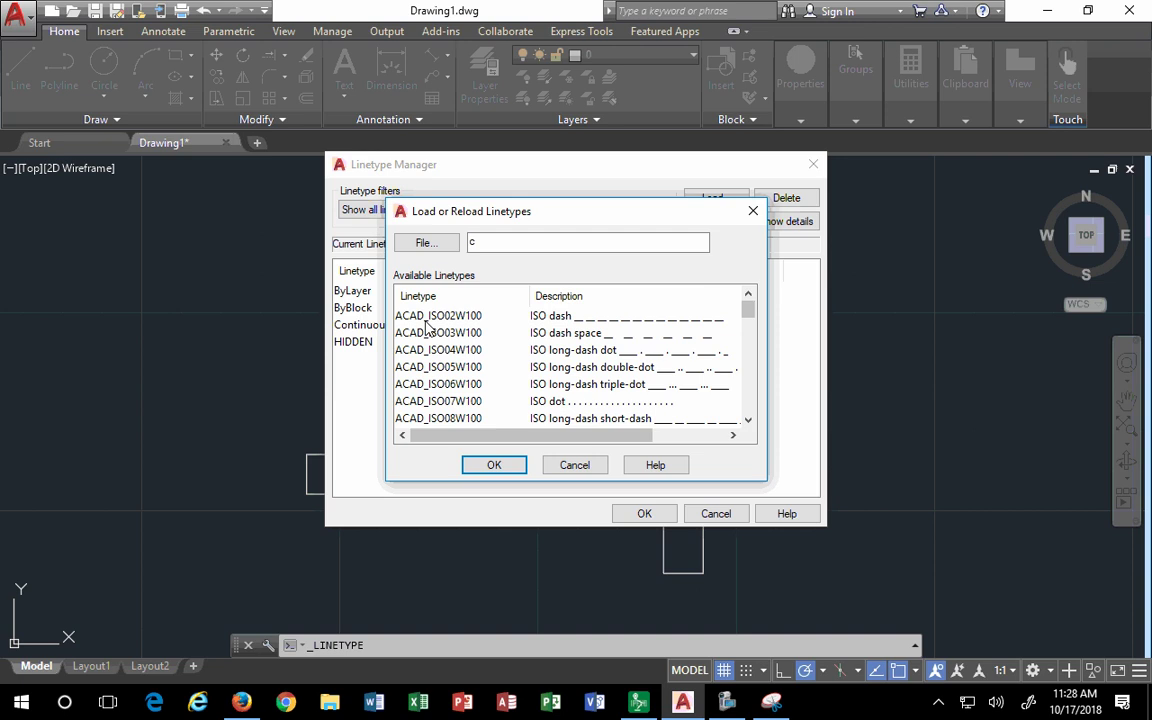
pyautogui.press('Escape')
pyautogui.click(700, 199)
pyautogui.click(455, 367)
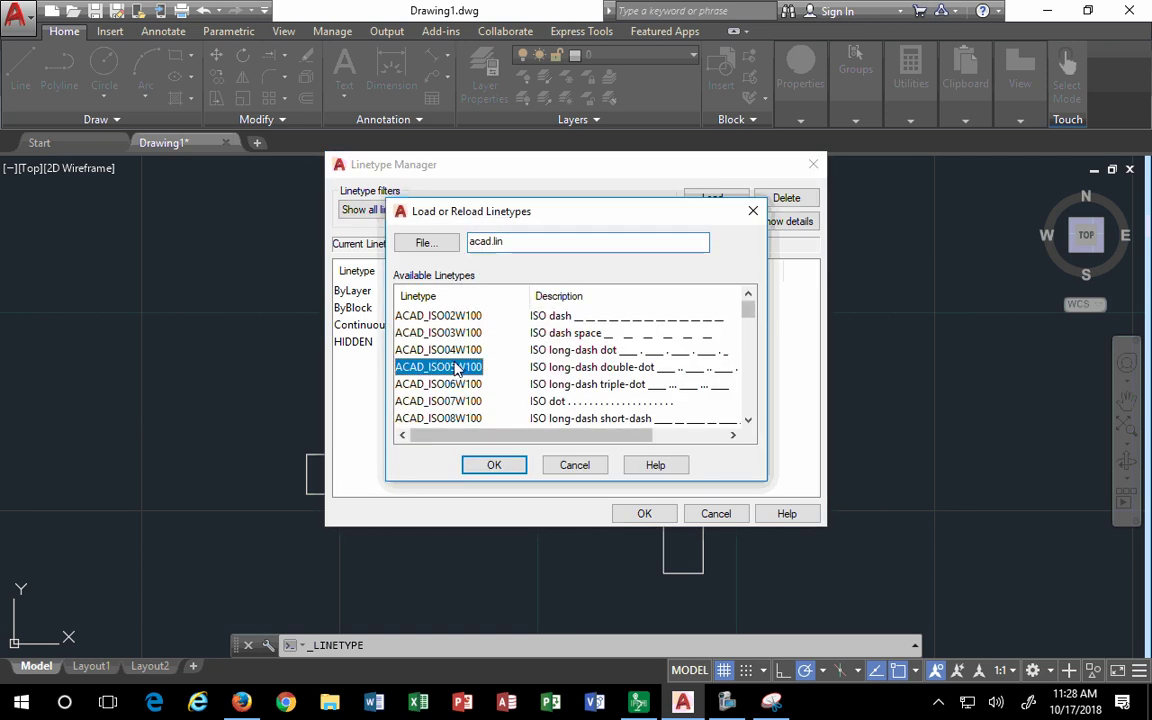
pyautogui.scroll(-6, 460, 367)
pyautogui.click(415, 315)
pyautogui.click(493, 467)
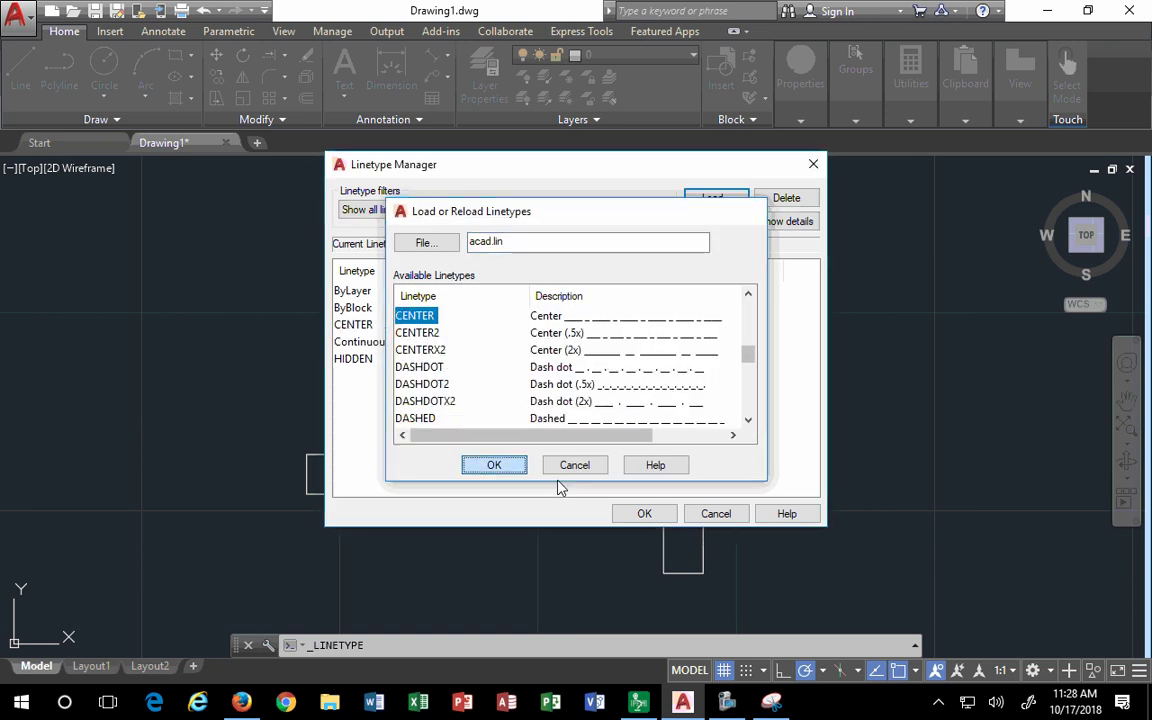
# Give the two inner diagonals the HIDDEN linetype.
pyautogui.click(668, 513)
pyautogui.click(571, 416)
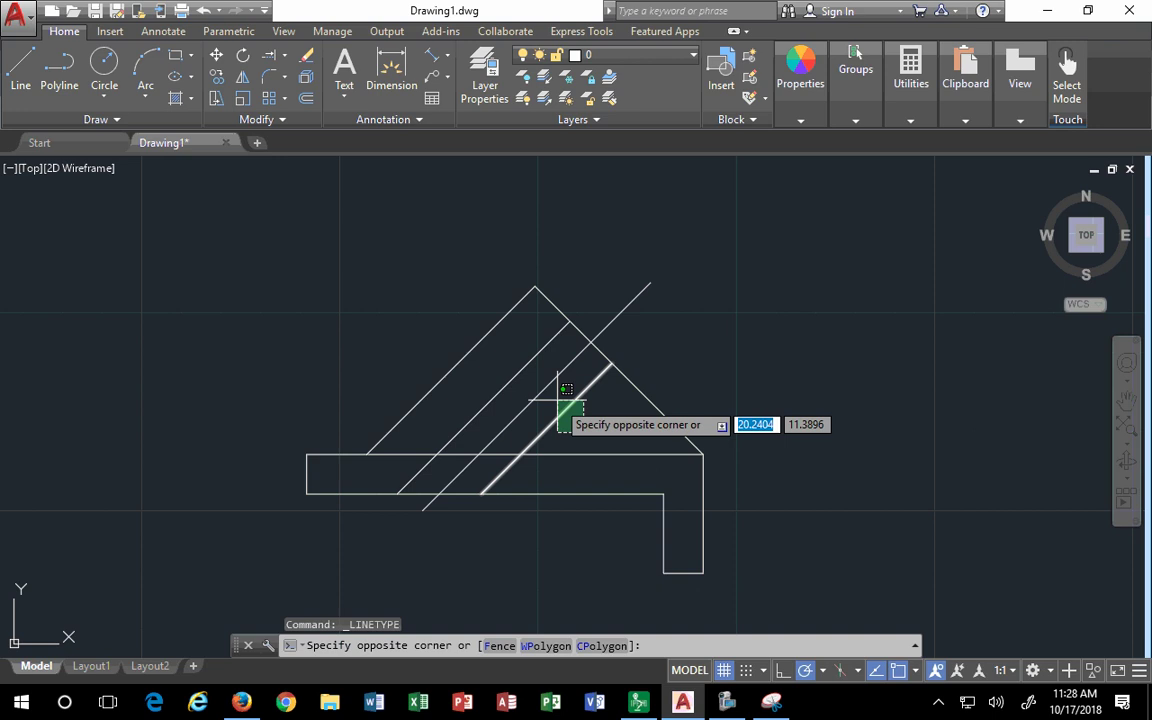
pyautogui.click(548, 383)
pyautogui.click(540, 377)
pyautogui.click(521, 359)
pyautogui.click(800, 70)
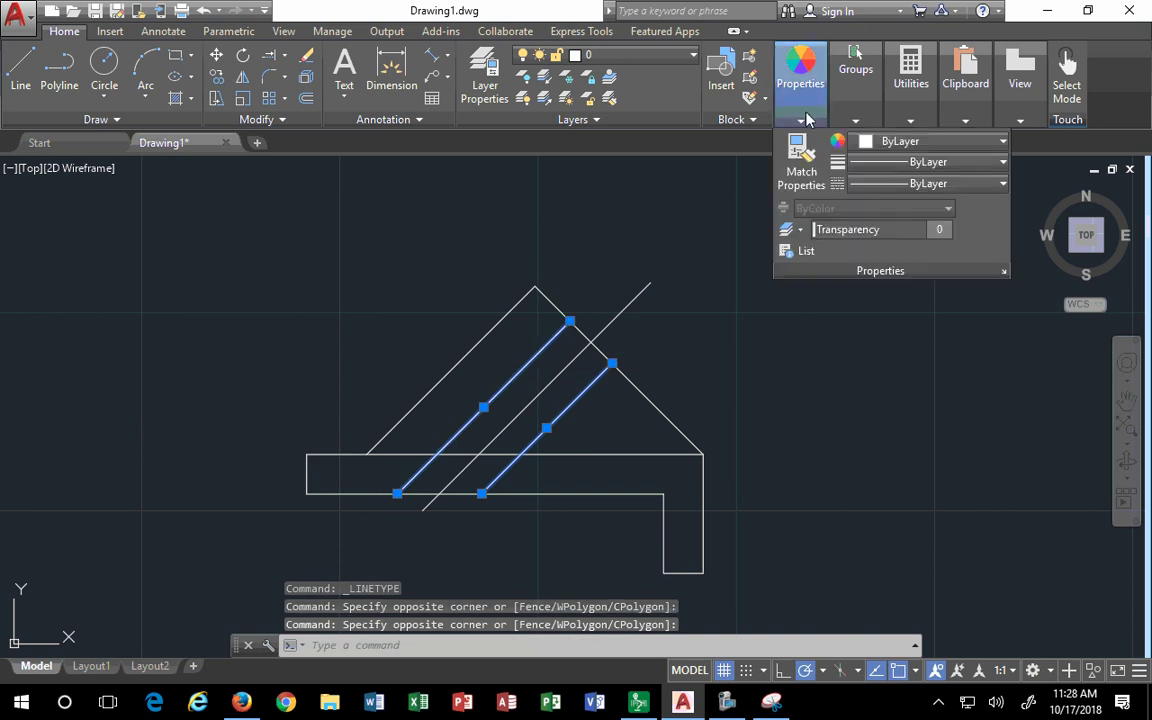
pyautogui.click(887, 183)
pyautogui.click(871, 290)
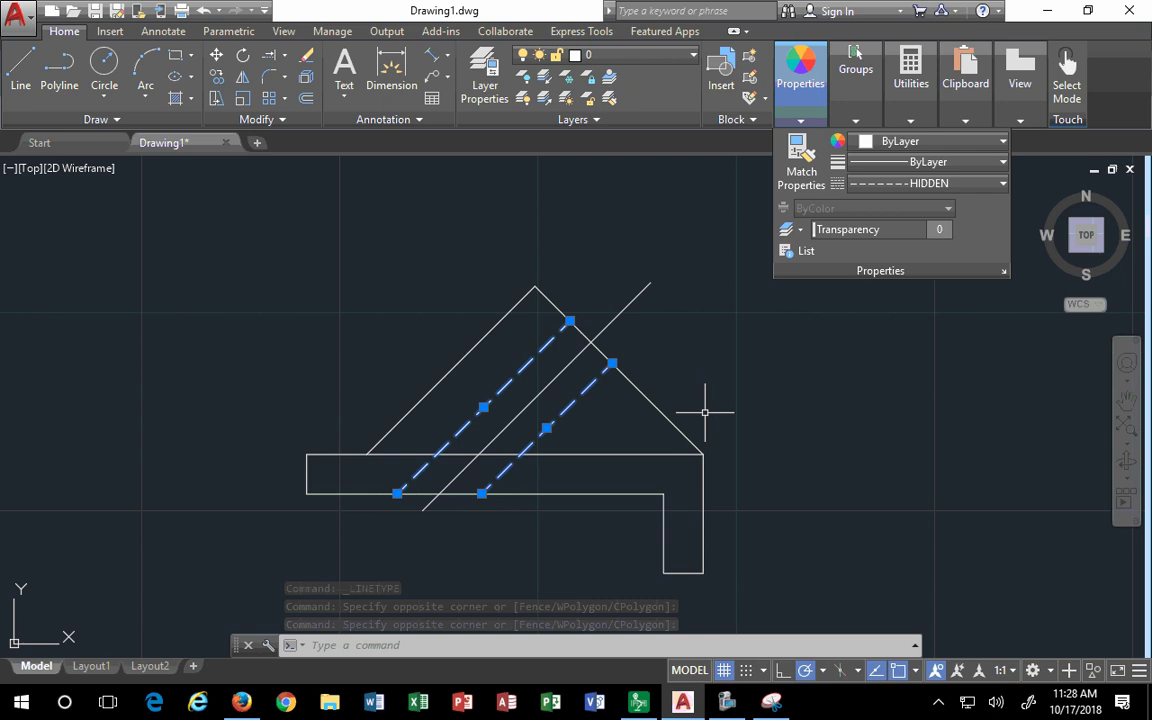
pyautogui.press('Escape')
pyautogui.press('Escape')
# Give the middle diagonal the CENTER linetype.
pyautogui.click(578, 387)
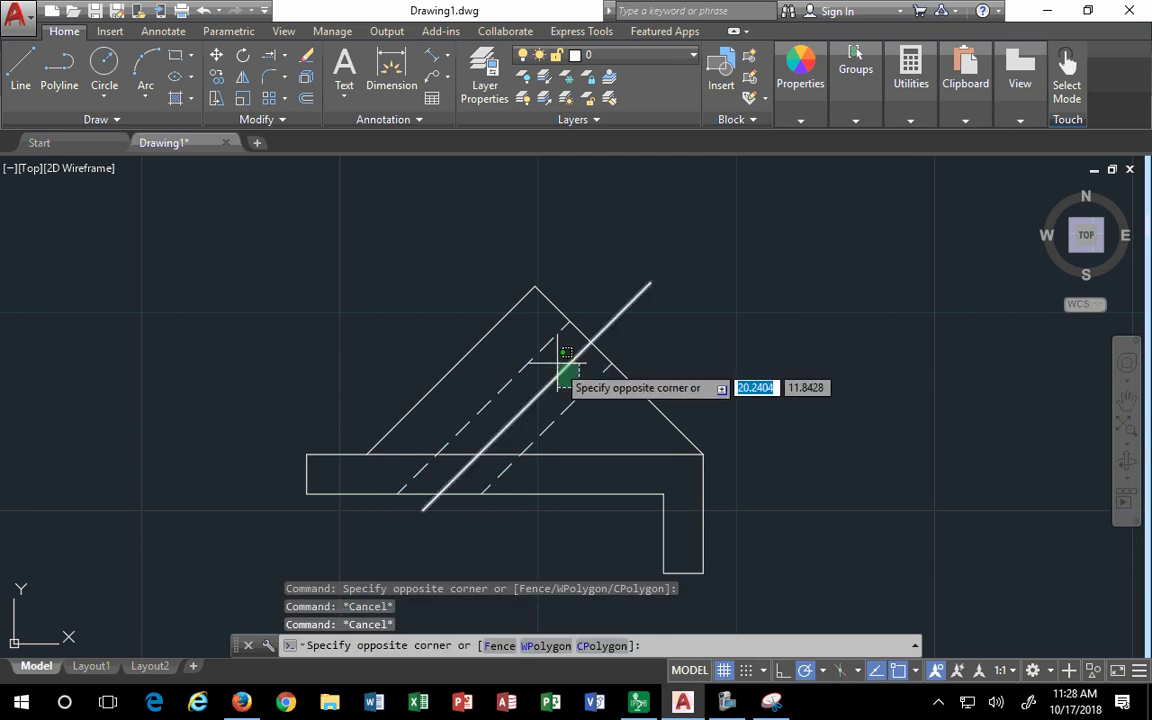
pyautogui.click(549, 356)
pyautogui.click(803, 118)
pyautogui.click(886, 184)
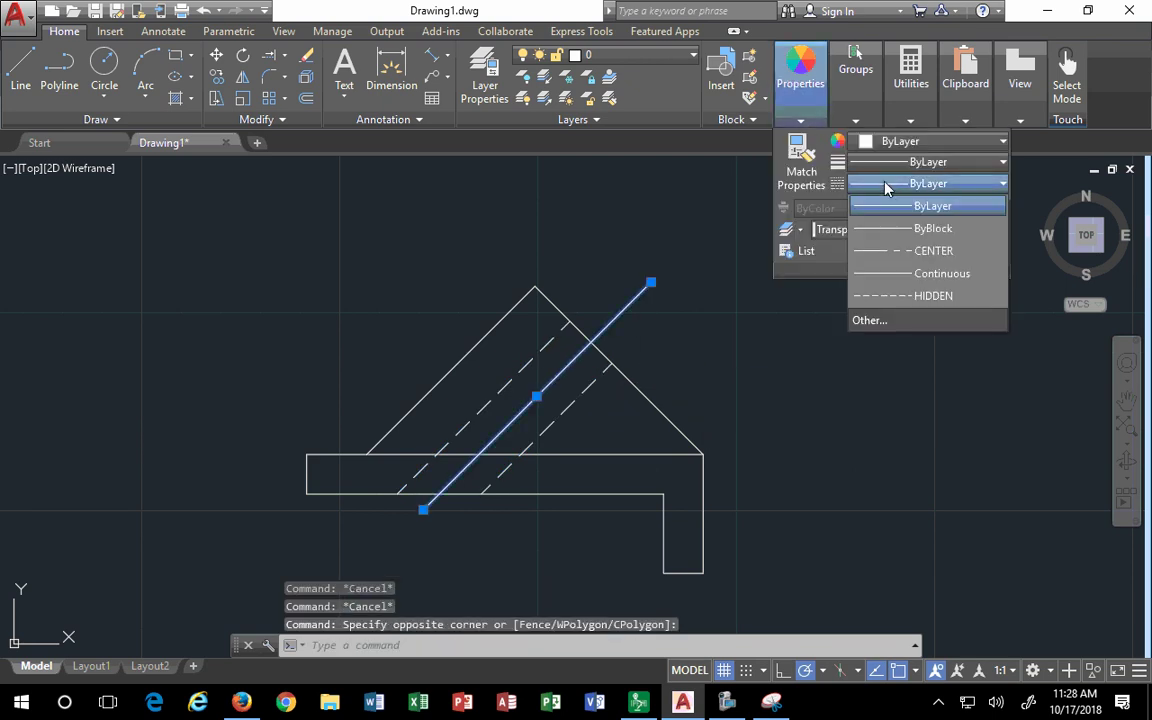
pyautogui.click(882, 251)
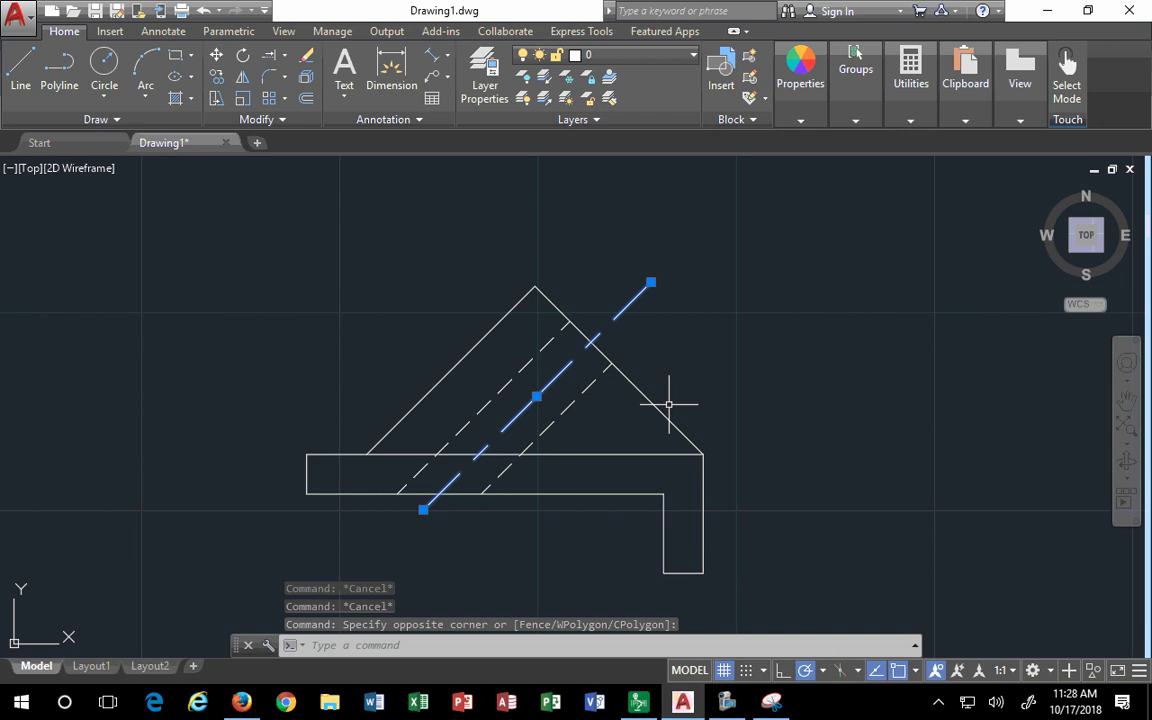
pyautogui.press('Escape')
pyautogui.scroll(-3, 527, 398)
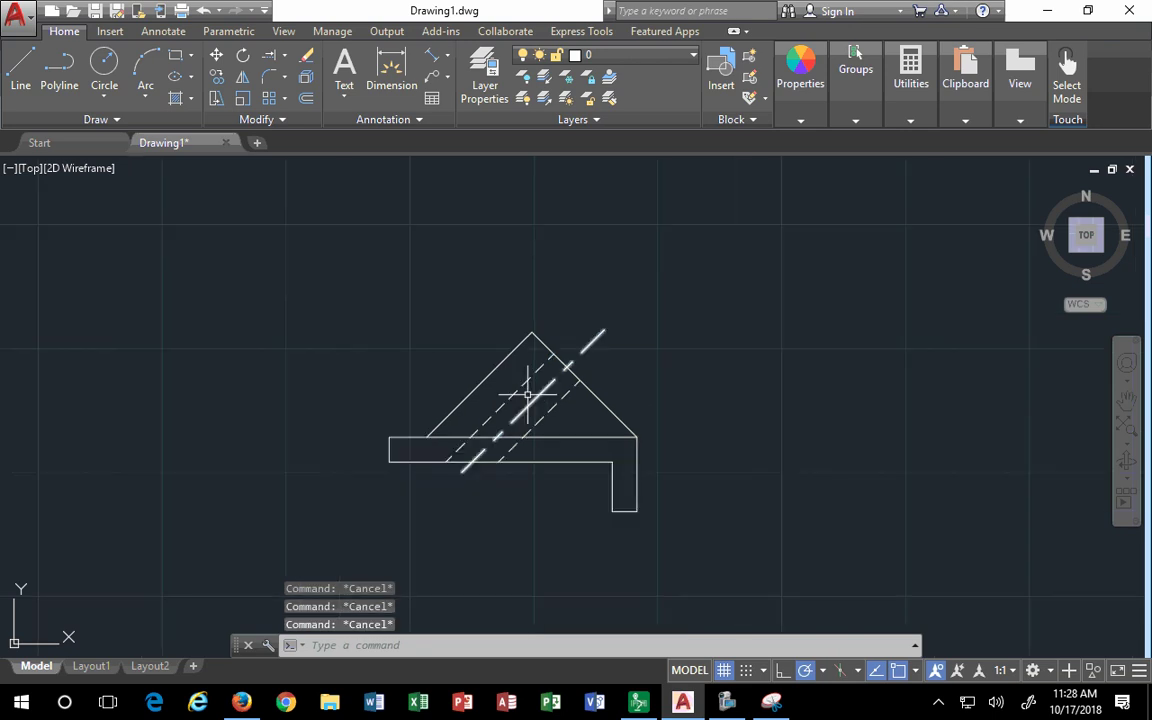
pyautogui.scroll(3, 556, 370)
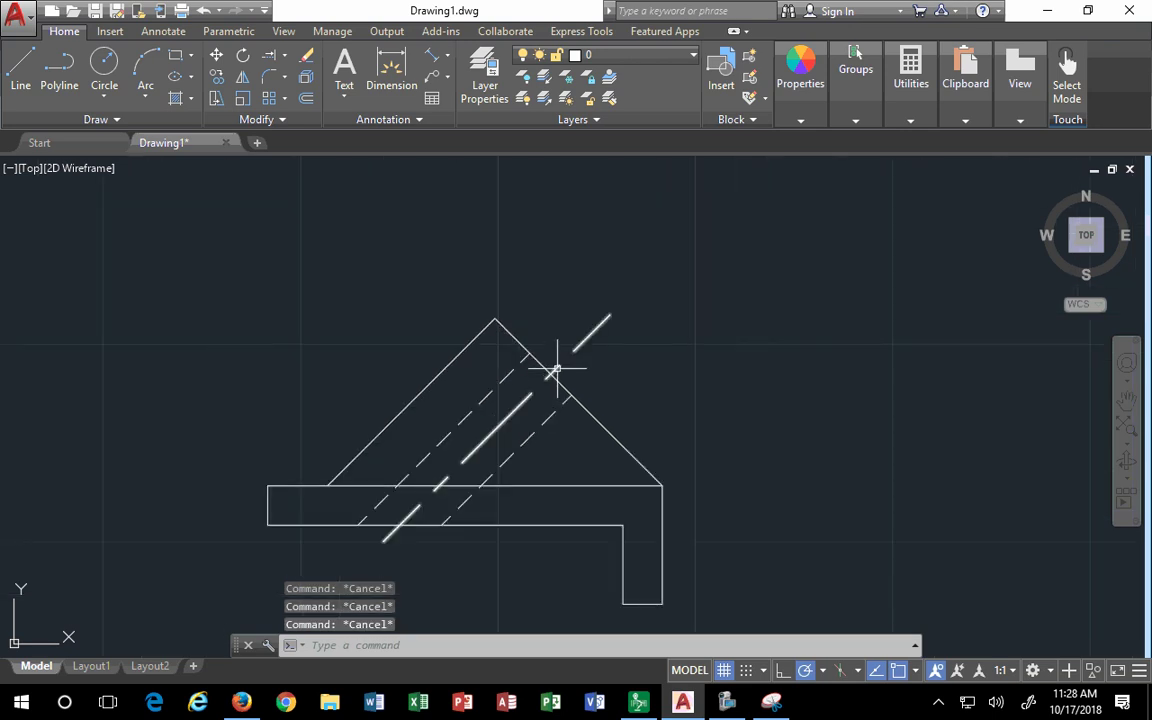
# Colour the two dashed hidden diagonals green.
pyautogui.click(548, 440)
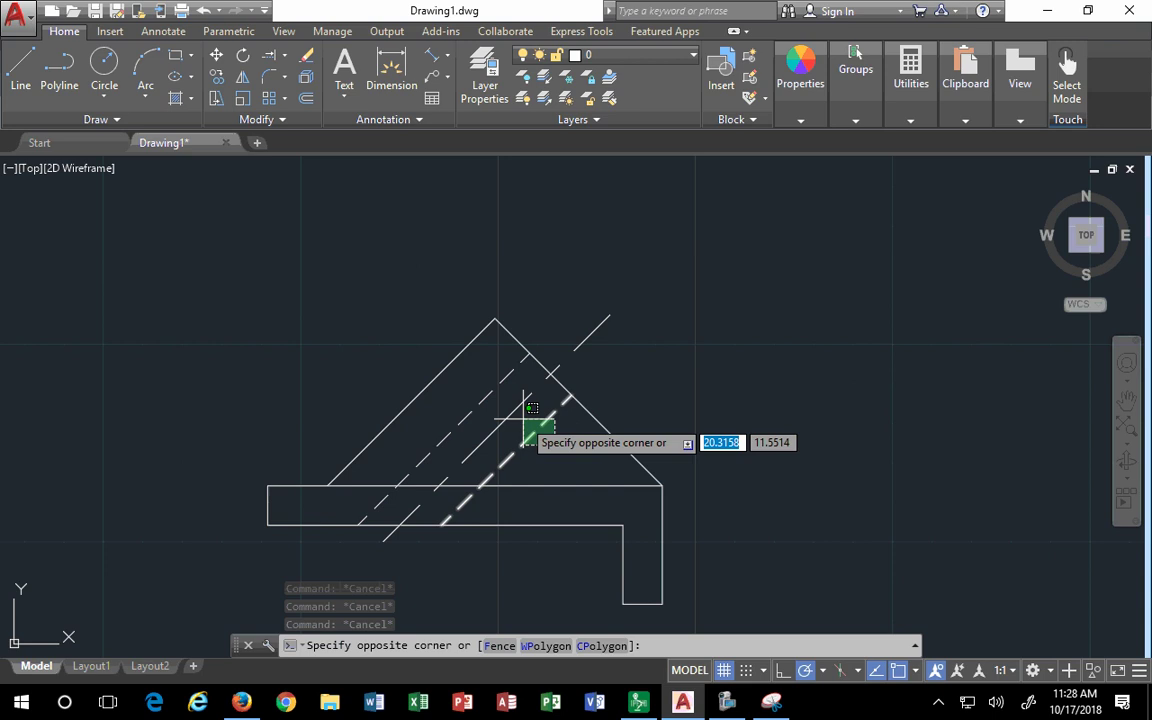
pyautogui.click(475, 396)
pyautogui.click(484, 408)
pyautogui.click(463, 381)
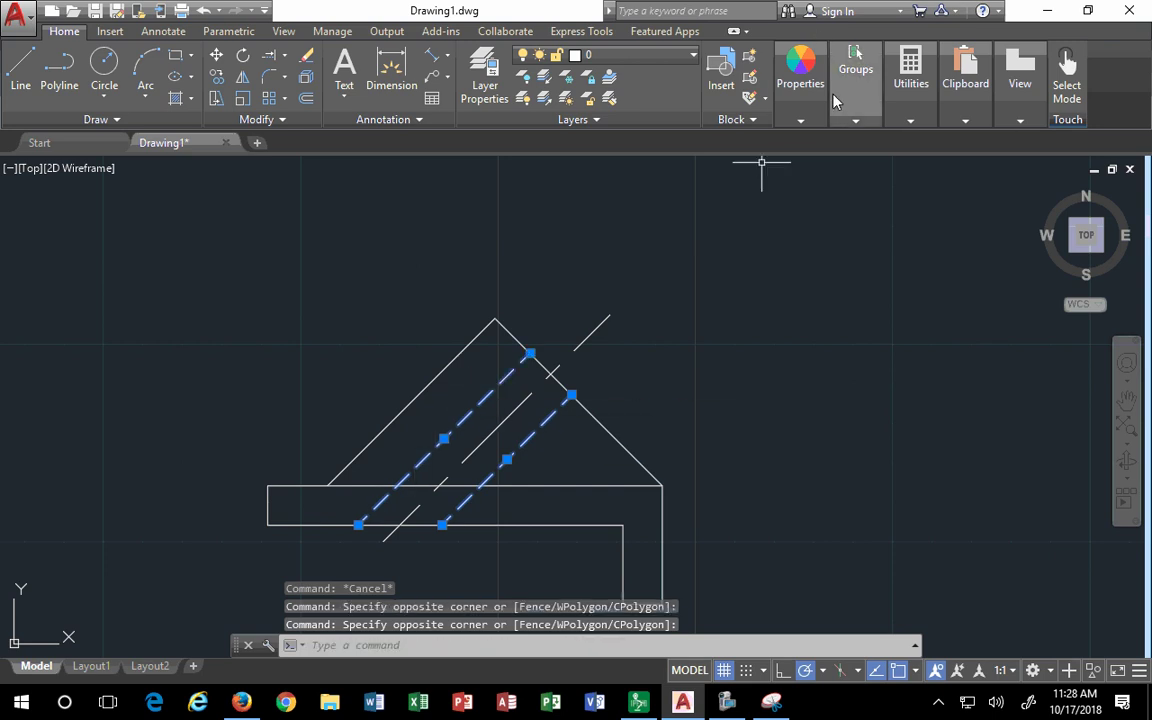
pyautogui.click(800, 80)
pyautogui.click(910, 145)
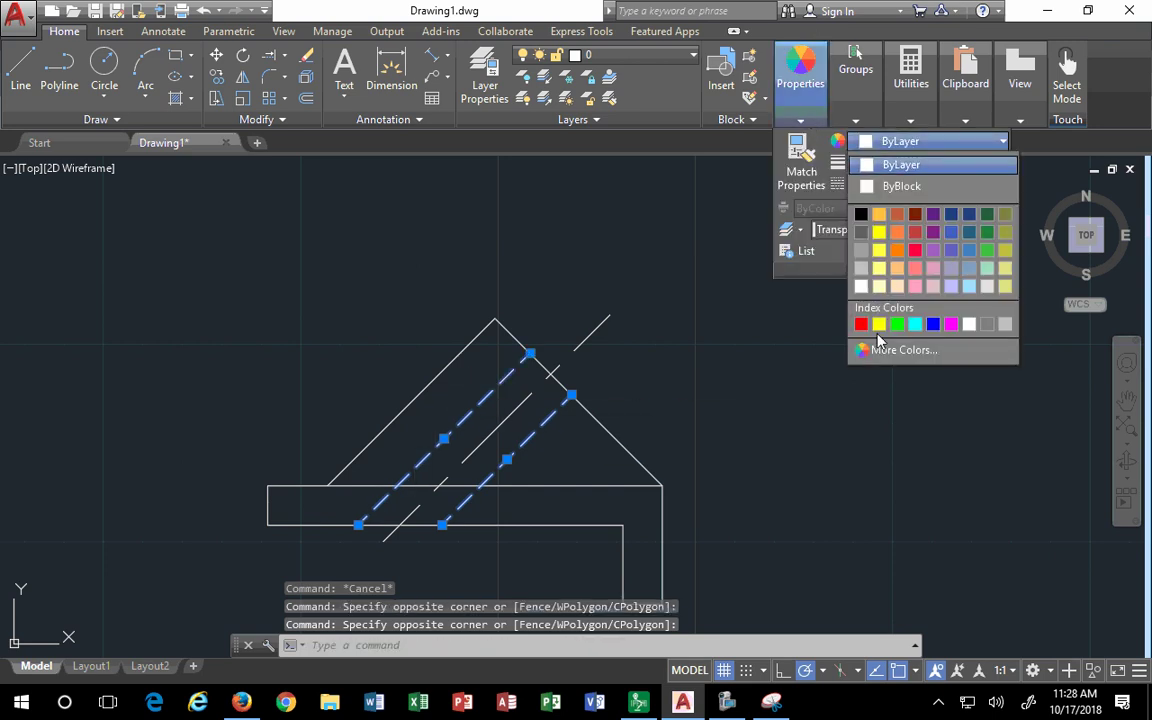
pyautogui.click(895, 328)
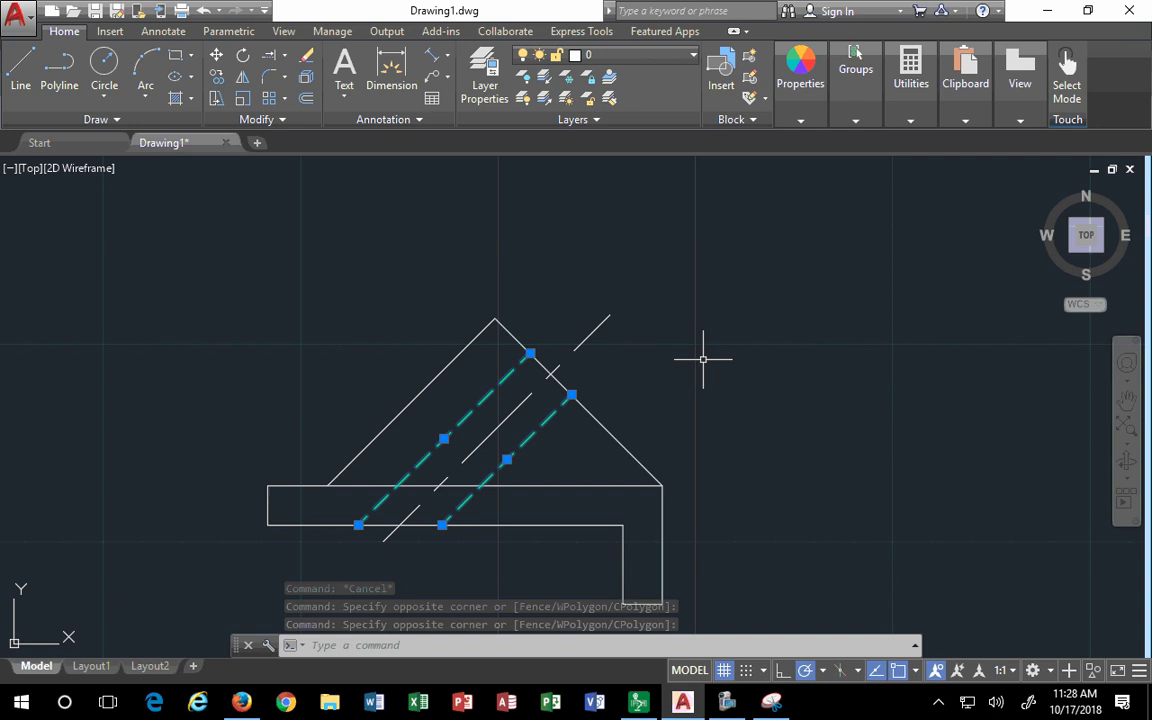
pyautogui.press('Escape')
pyautogui.press('Escape')
# Colour the middle centre line red.
pyautogui.moveTo(638, 391)
pyautogui.mouseDown(button='middle')
pyautogui.moveTo(679, 393)
pyautogui.moveTo(709, 341)
pyautogui.mouseUp(button='middle')
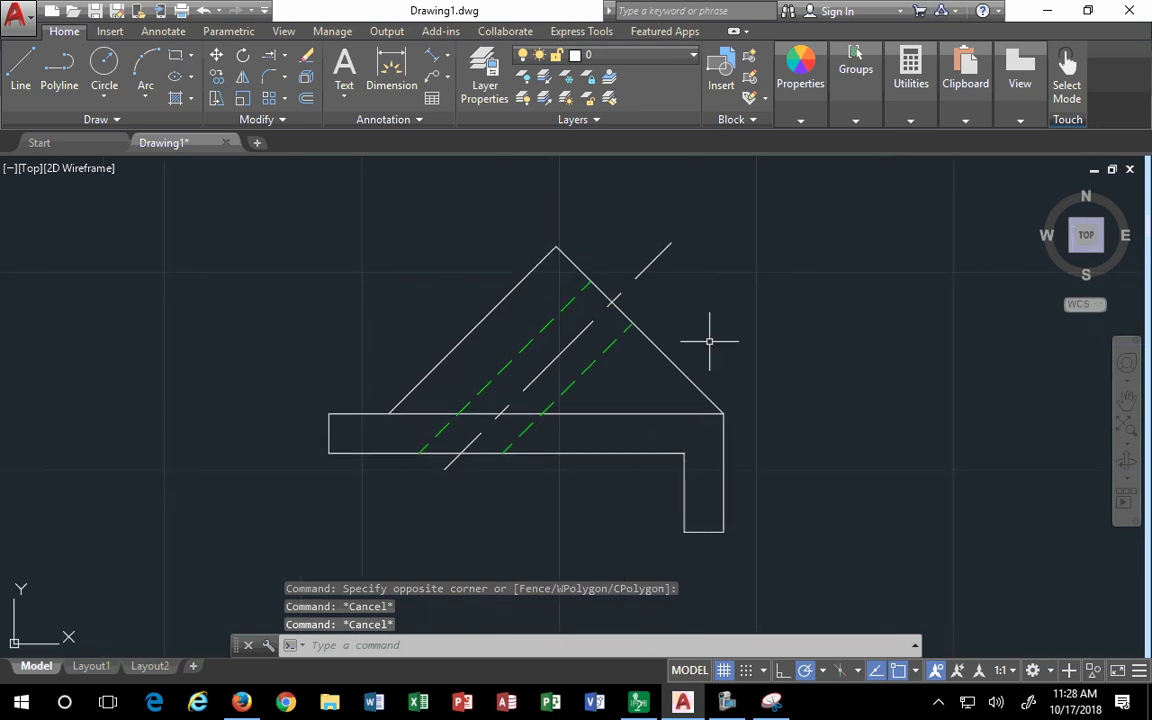
pyautogui.click(689, 237)
pyautogui.click(640, 255)
pyautogui.click(800, 75)
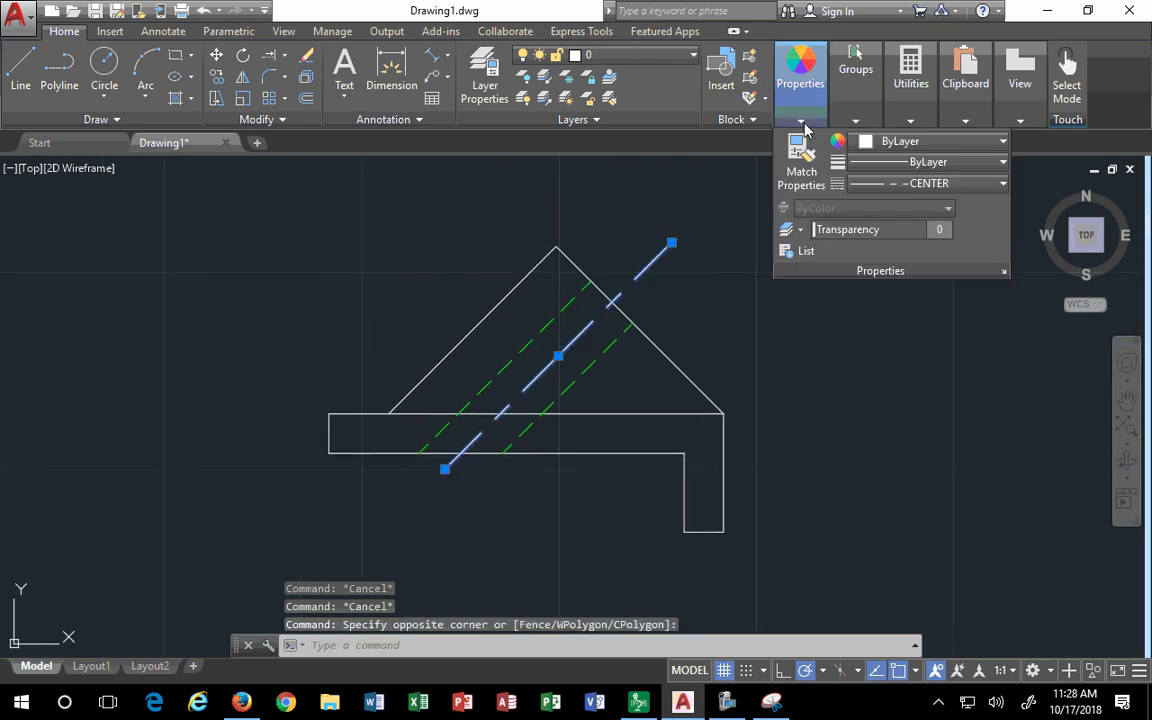
pyautogui.click(871, 147)
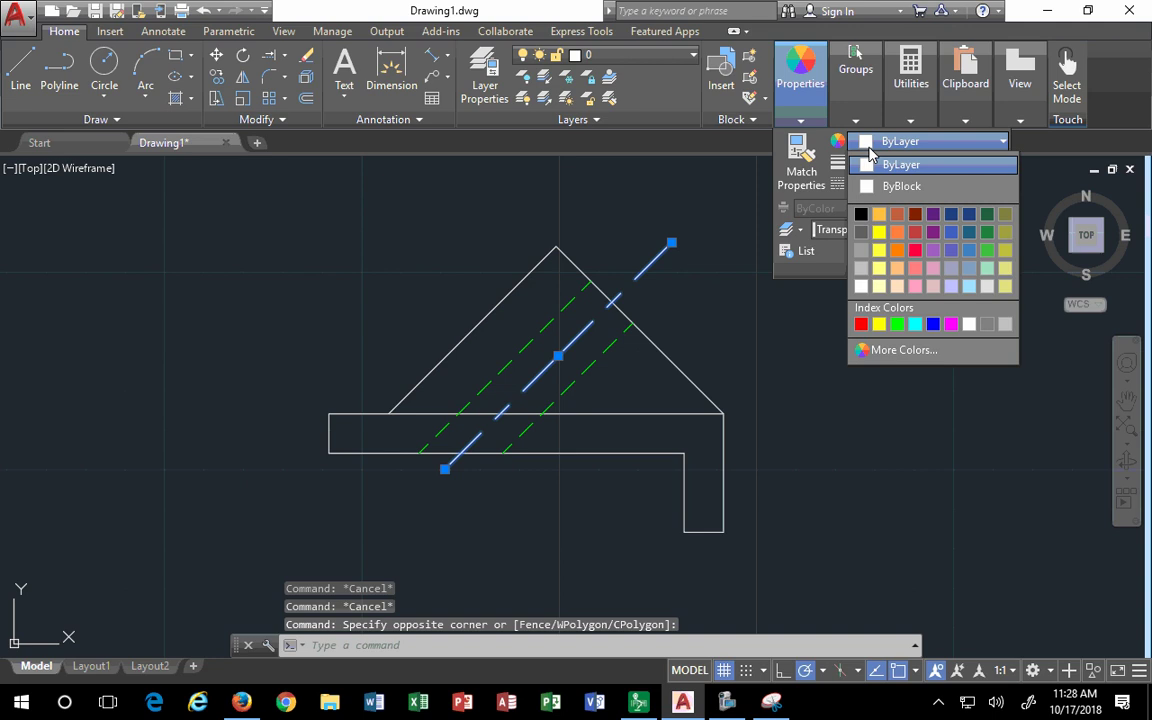
pyautogui.click(860, 323)
pyautogui.press('Escape')
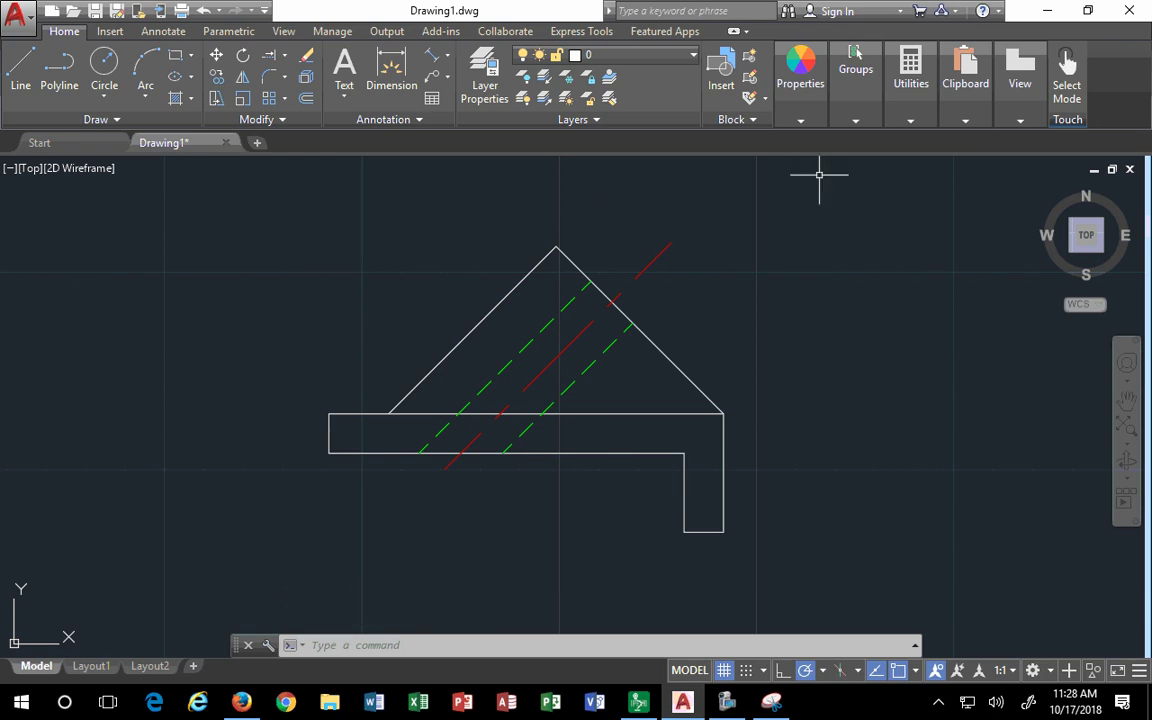
# Draw a projection line up from the triangle's right base corner, then across to the left.
pyautogui.scroll(2, 652, 353)
pyautogui.scroll(-5, 661, 355)
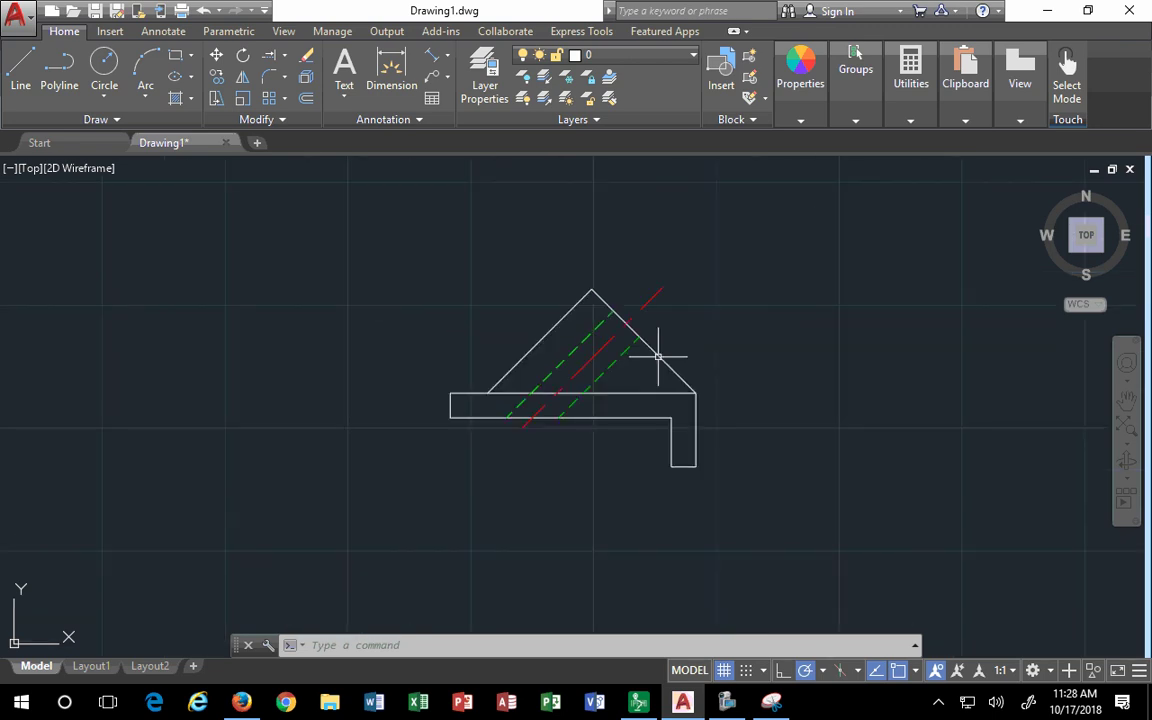
pyautogui.moveTo(663, 314); pyautogui.dragTo(608, 333, button='middle')
pyautogui.scroll(2, 530, 302)
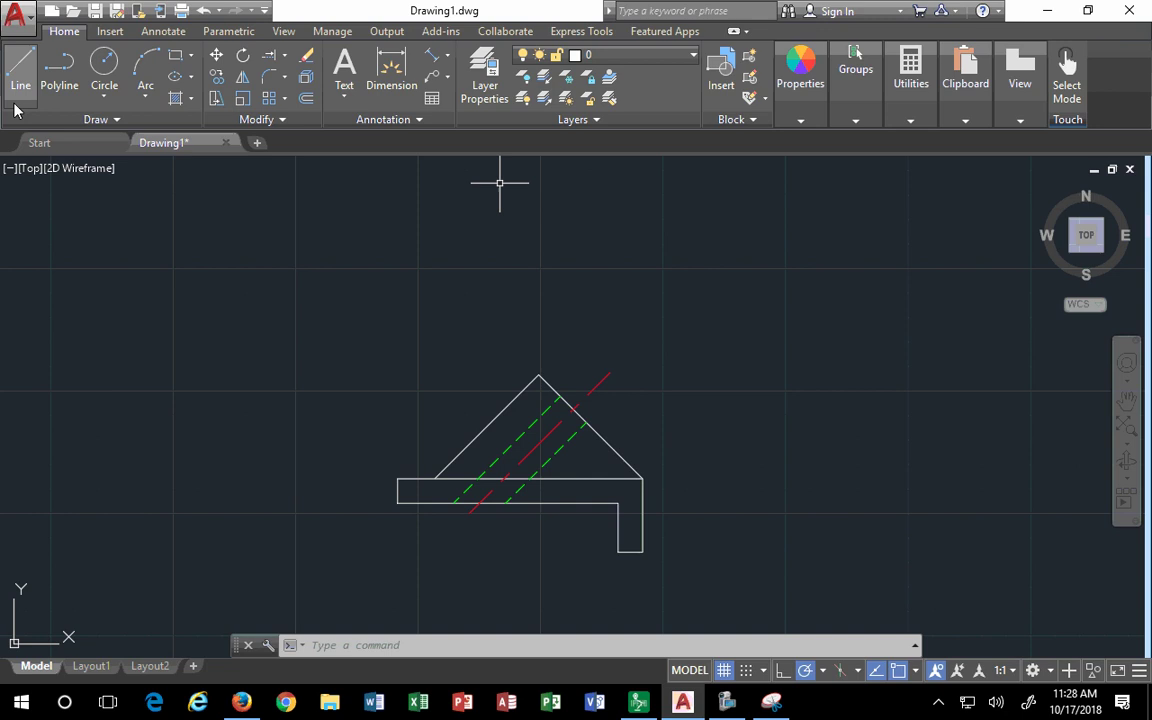
pyautogui.click(18, 65)
pyautogui.click(642, 478)
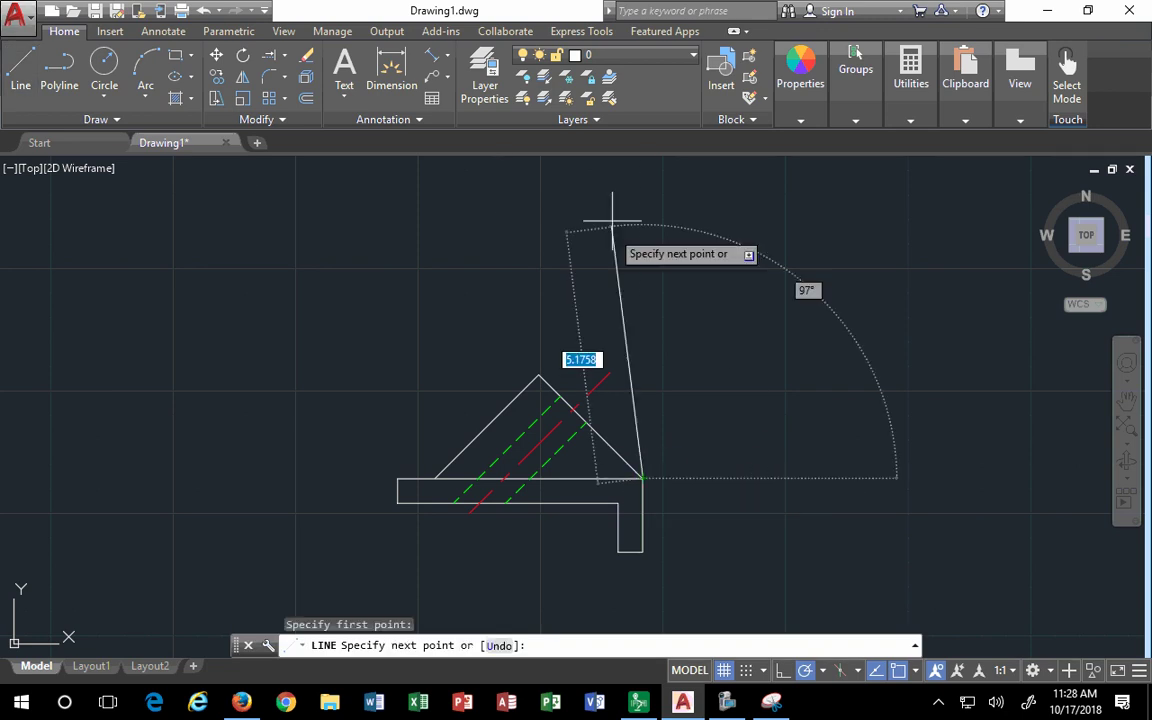
pyautogui.click(642, 207)
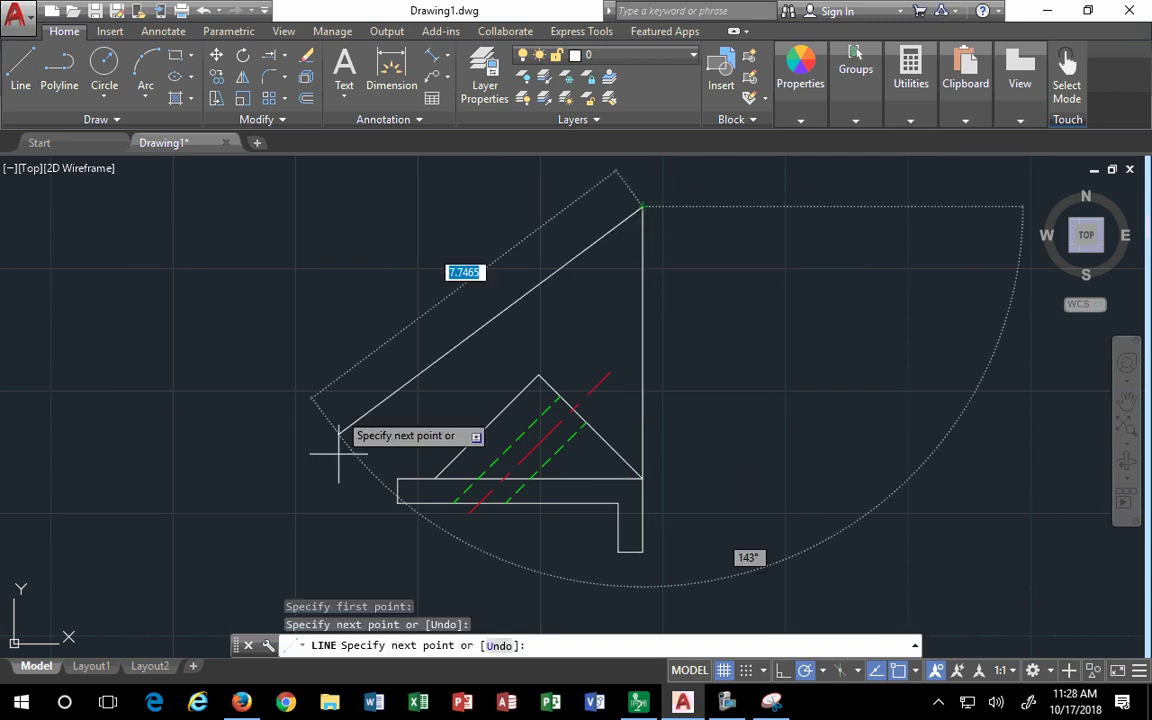
pyautogui.click(397, 207)
pyautogui.moveTo(488, 249)
pyautogui.mouseDown(button='middle')
pyautogui.moveTo(437, 537)
pyautogui.moveTo(483, 442)
pyautogui.moveTo(514, 470)
pyautogui.moveTo(505, 336)
pyautogui.mouseUp(button='middle')
pyautogui.press('Escape')
# Snap the AutoCAD window to the left half beside the reference sketch.
pyautogui.scroll(2, 507, 508)
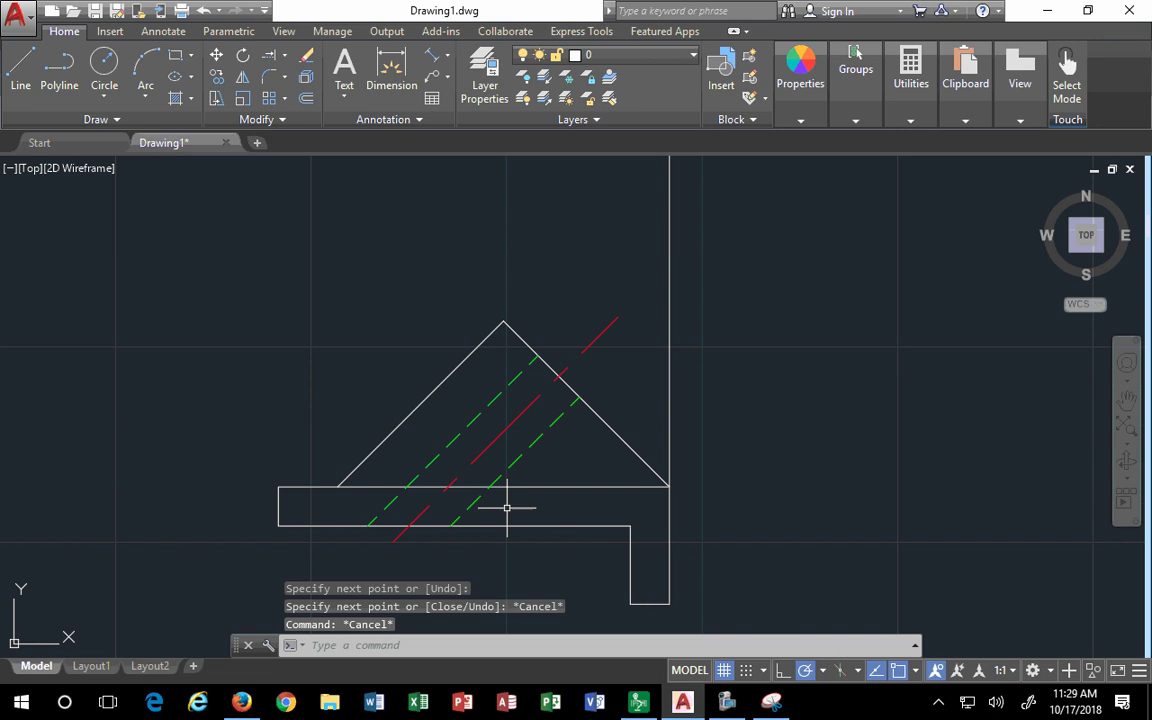
pyautogui.click(505, 429)
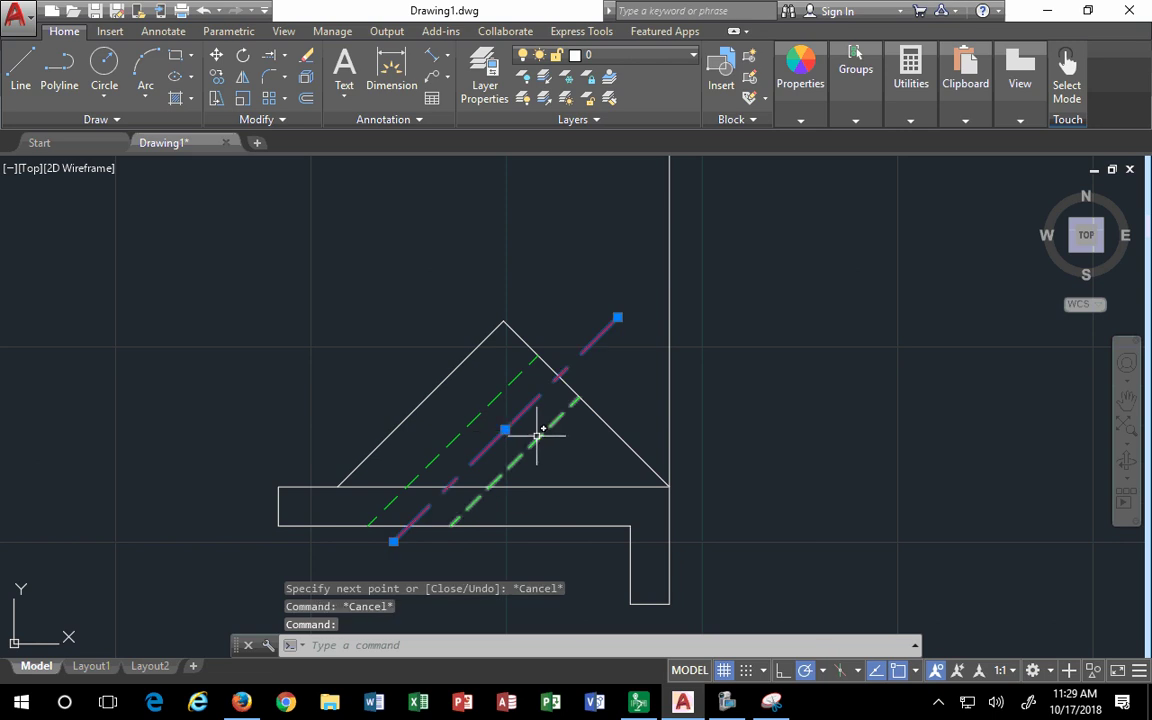
pyautogui.press('Escape')
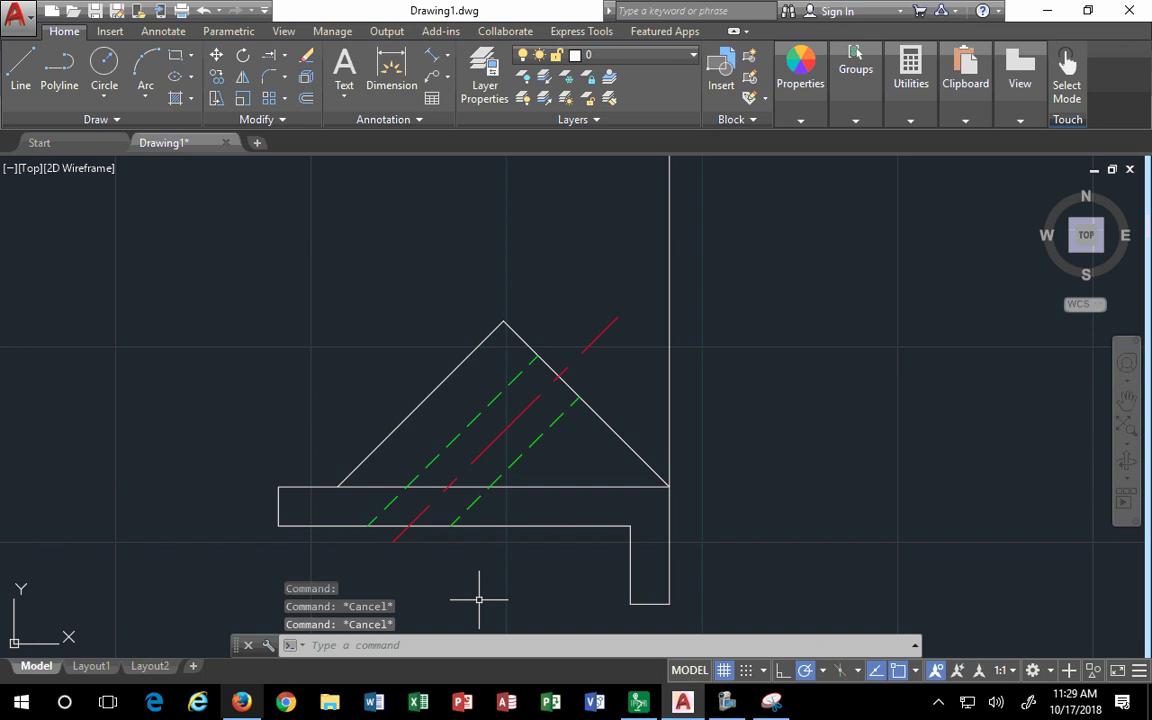
pyautogui.moveTo(540, 18); pyautogui.dragTo(3, 222)
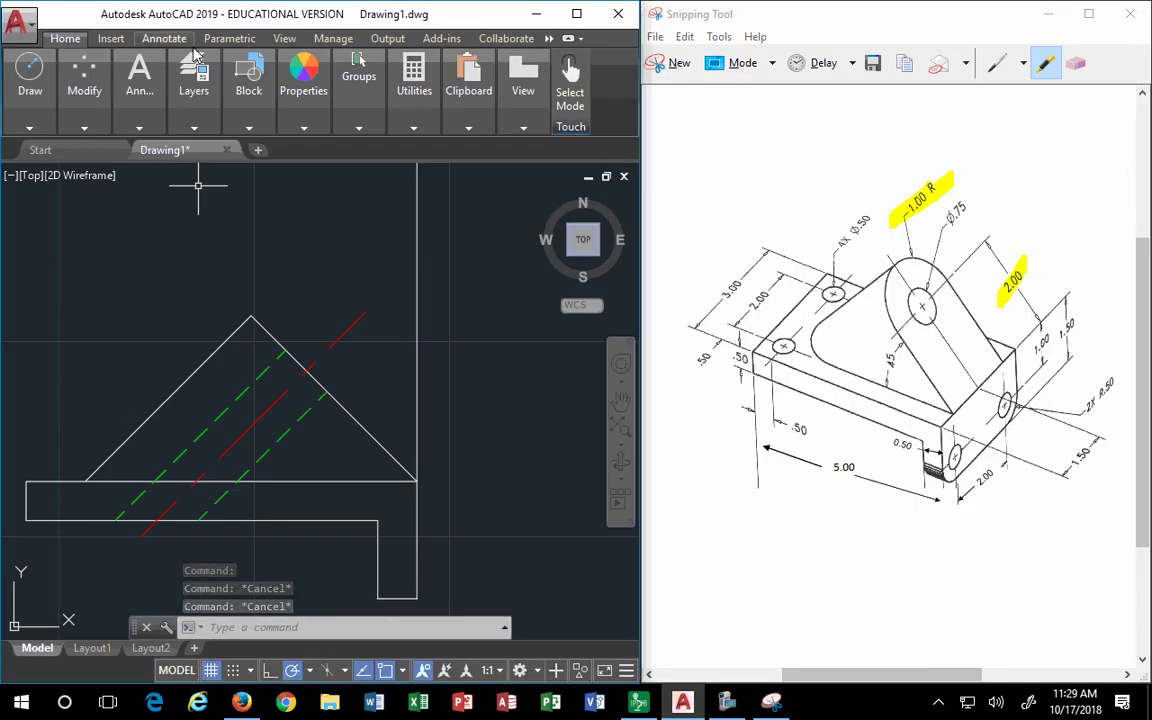
pyautogui.click(110, 38)
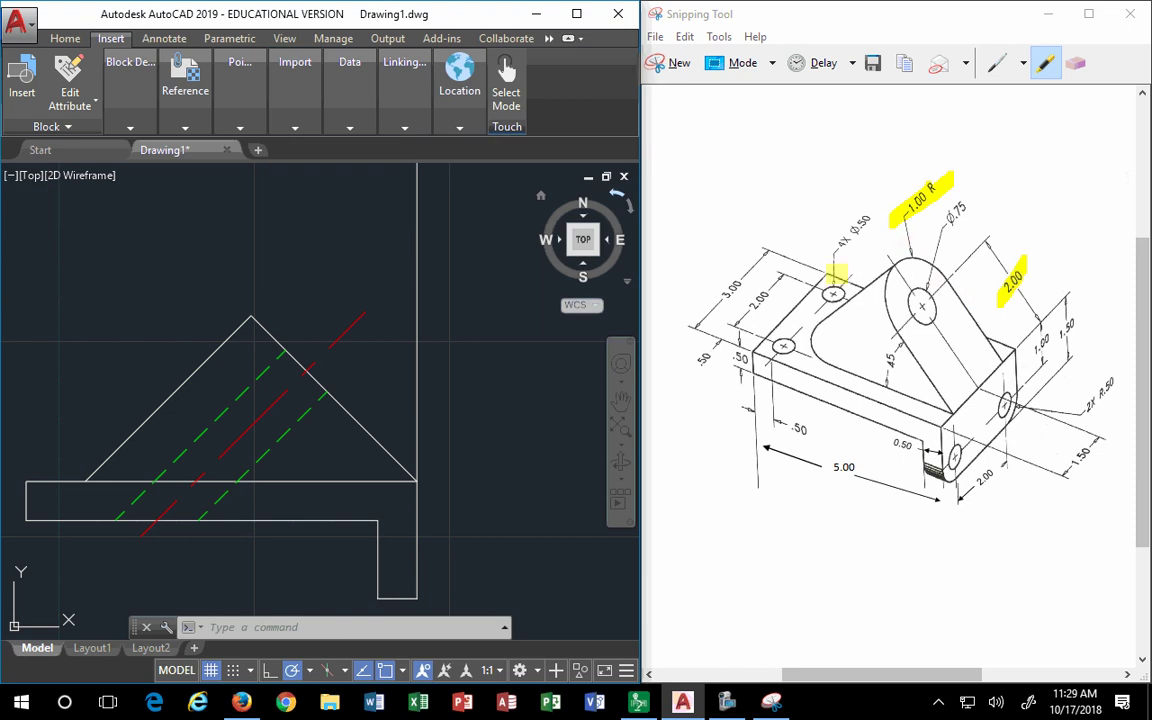
pyautogui.click(577, 15)
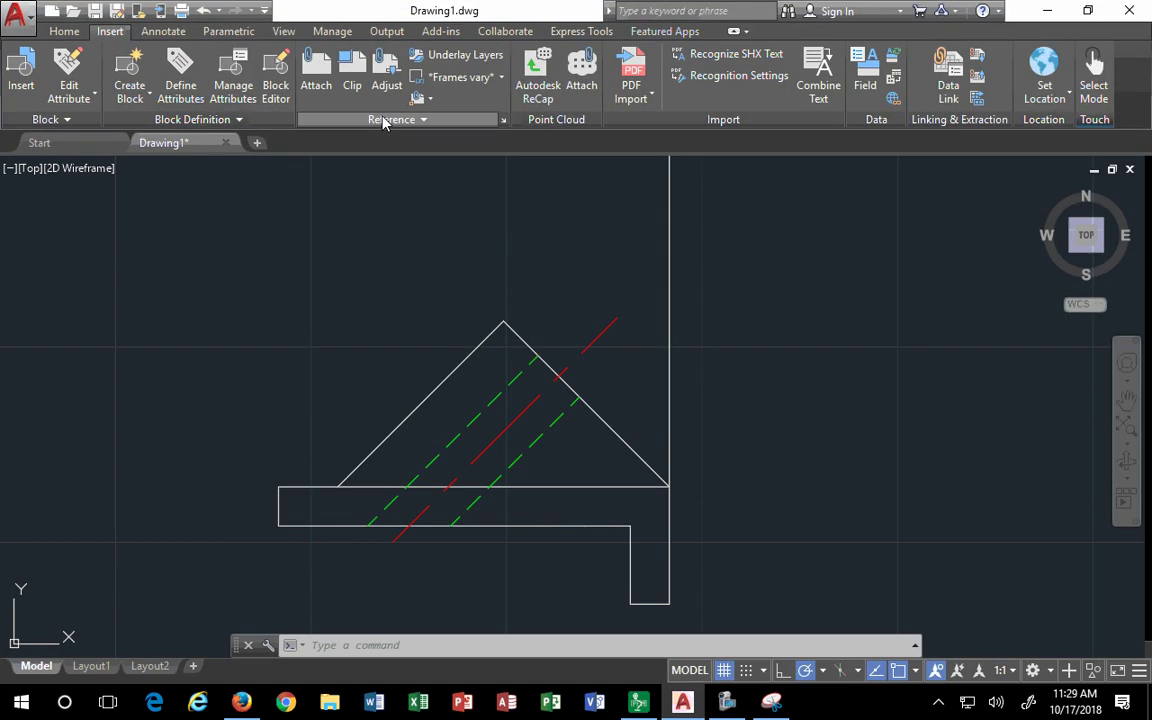
pyautogui.click(64, 32)
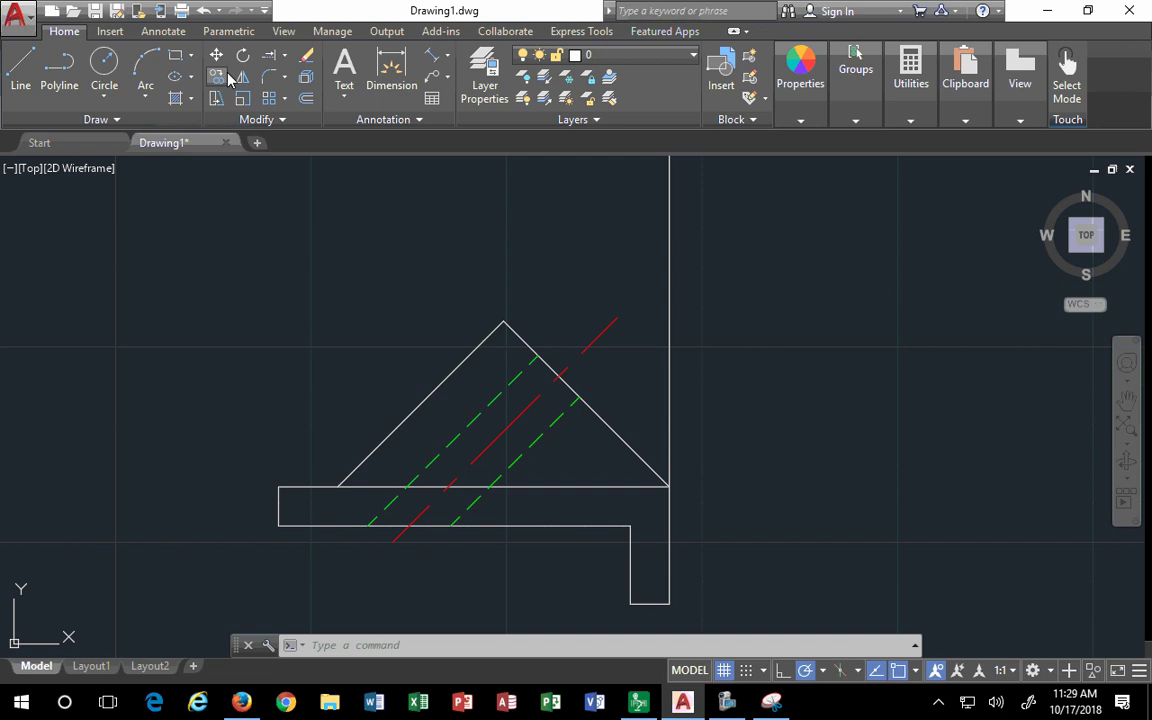
pyautogui.click(391, 70)
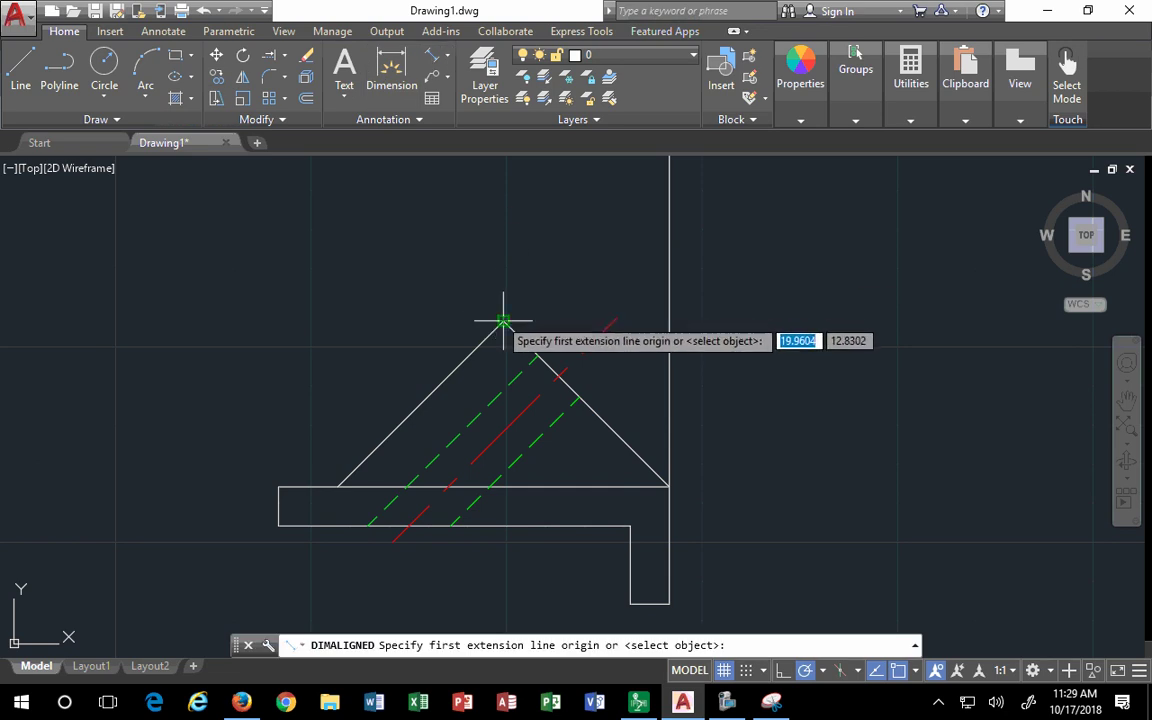
pyautogui.click(503, 321)
pyautogui.click(560, 374)
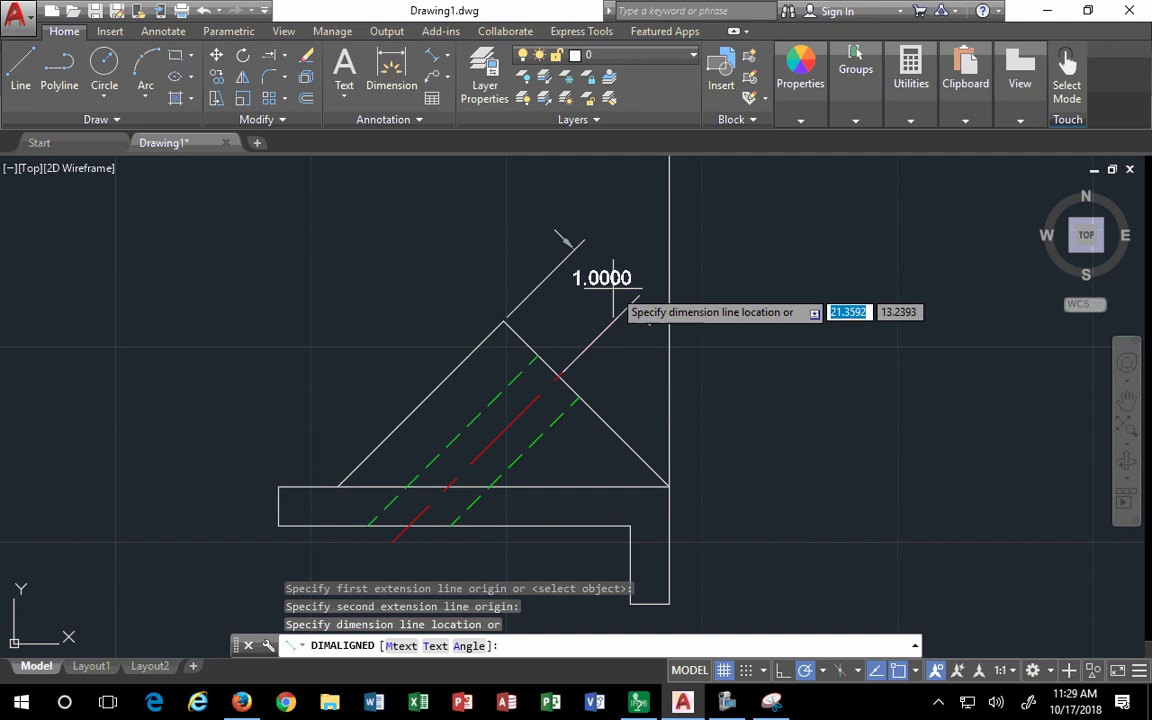
pyautogui.press('Escape')
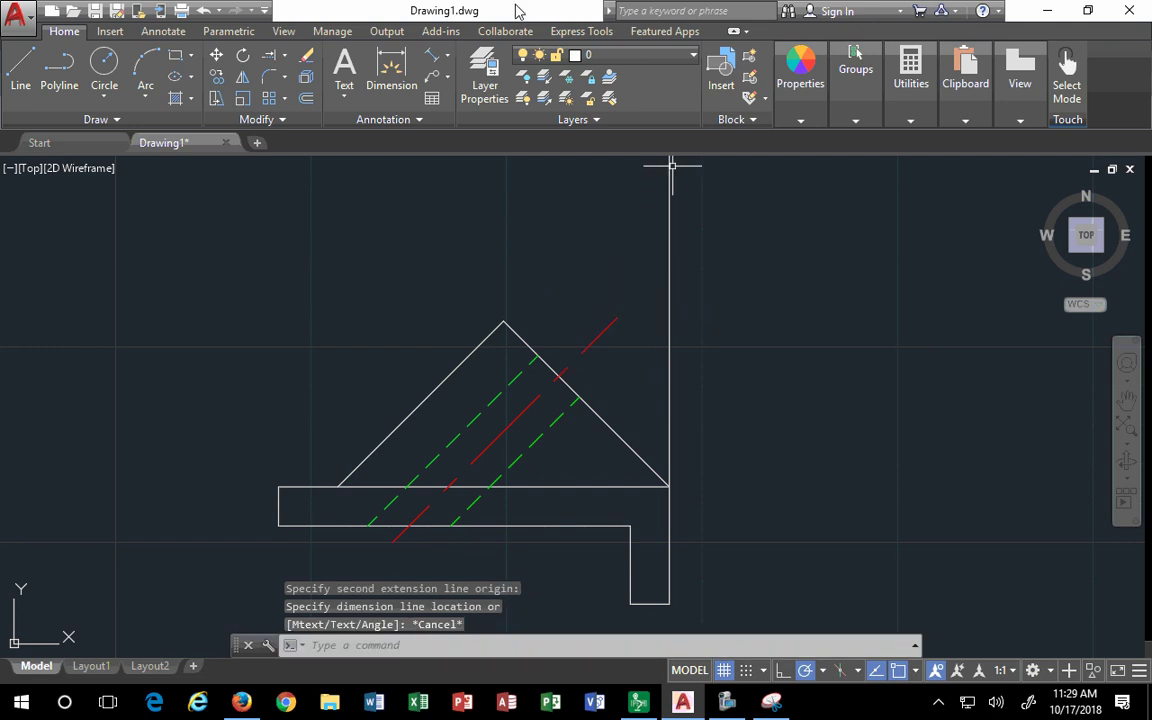
pyautogui.moveTo(518, 10); pyautogui.dragTo(2, 250)
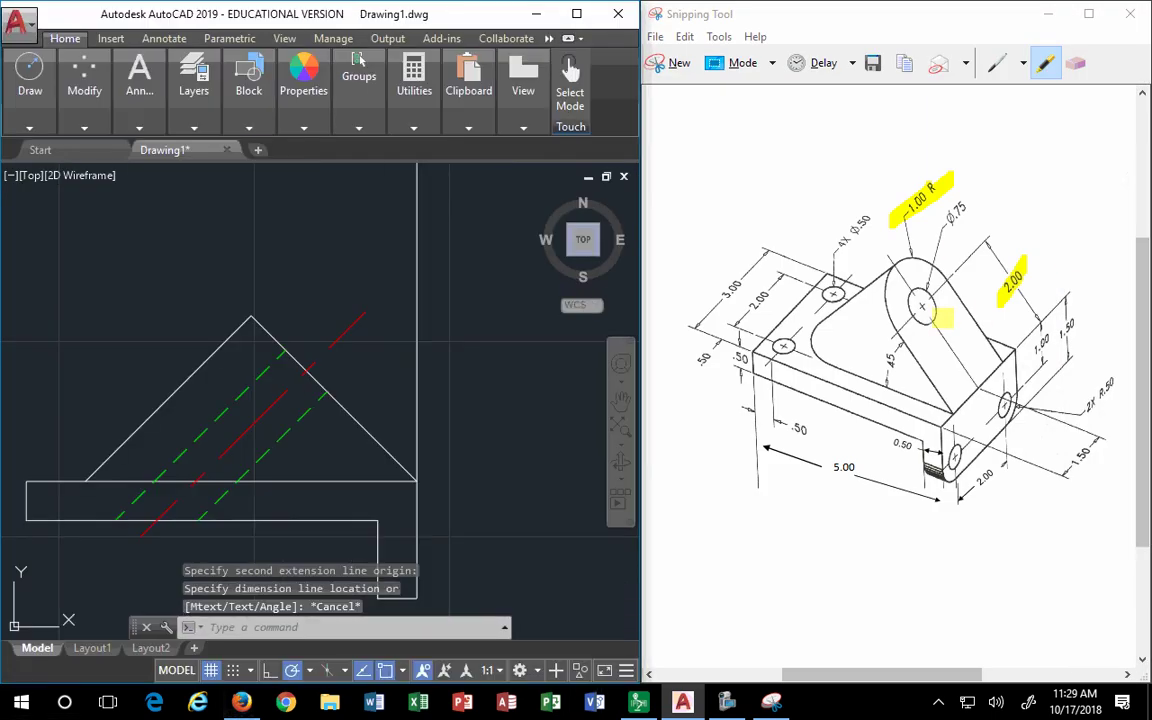
# Highlight the Ø.75 boss in yellow on the reference sketch.
pyautogui.moveTo(990, 240); pyautogui.dragTo(884, 338)
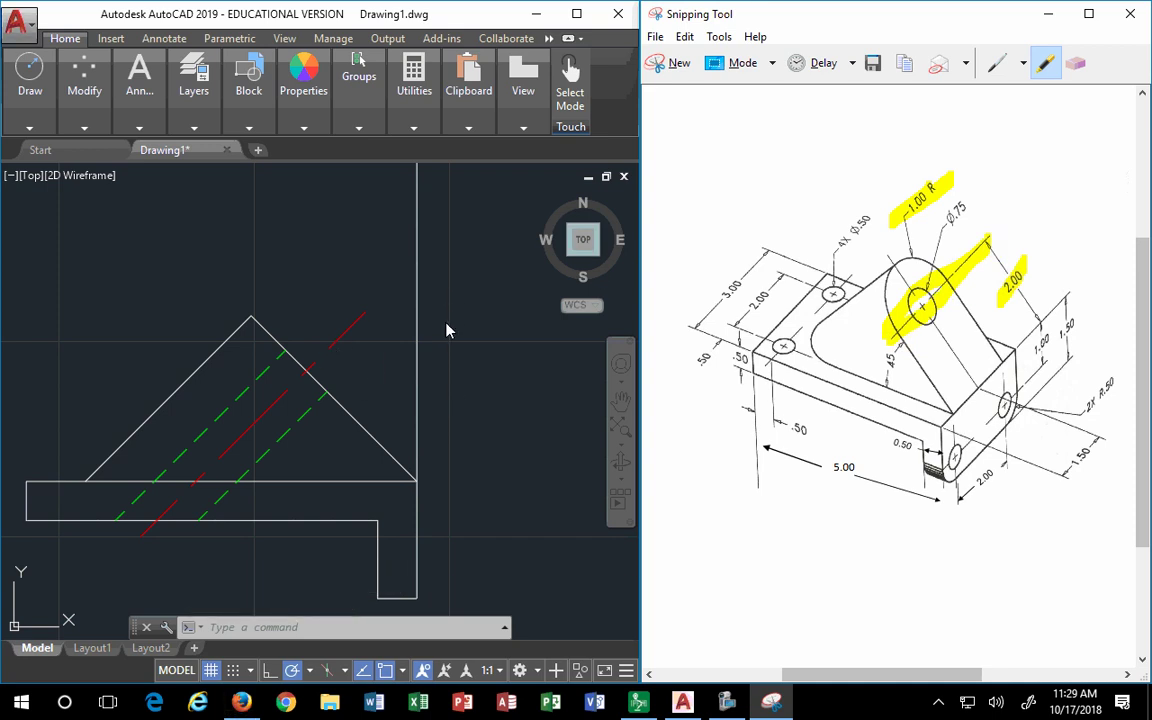
pyautogui.click(340, 285)
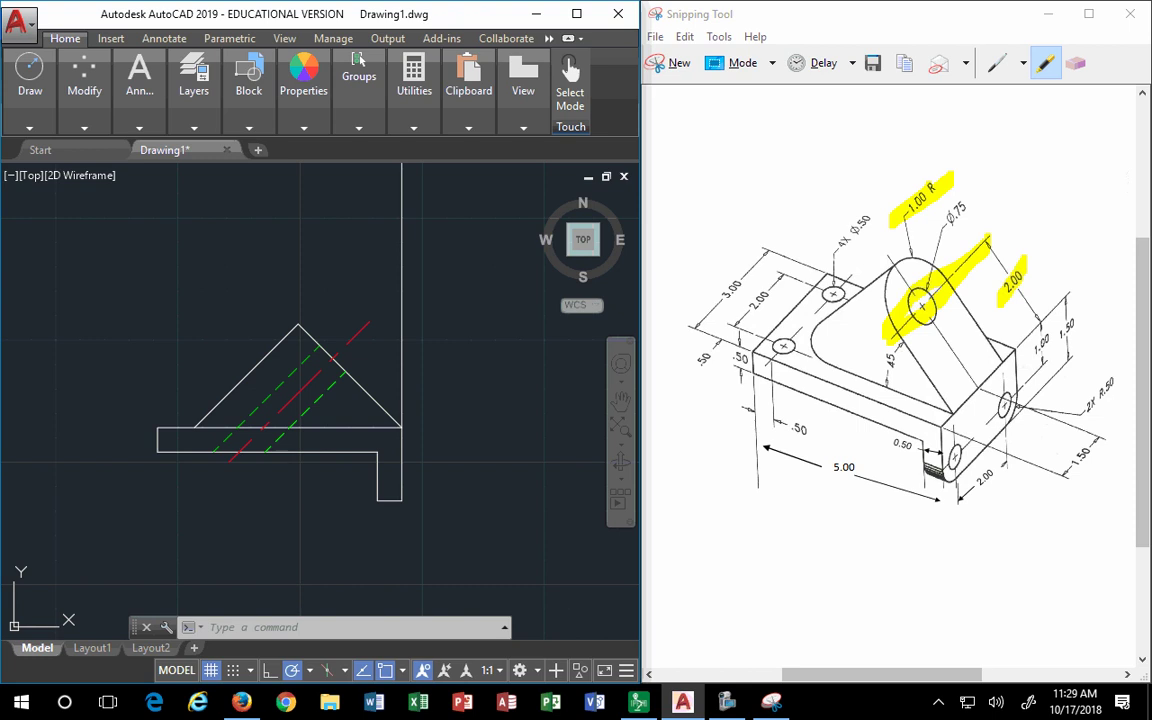
pyautogui.moveTo(295, 221)
pyautogui.mouseDown(button='middle')
pyautogui.moveTo(326, 264)
pyautogui.moveTo(383, 263)
pyautogui.mouseUp(button='middle')
pyautogui.scroll(-5, 326, 264)
# Start a DAL dimension on the left edge, cancel it, and restart LINE.
pyautogui.moveTo(190, 68)
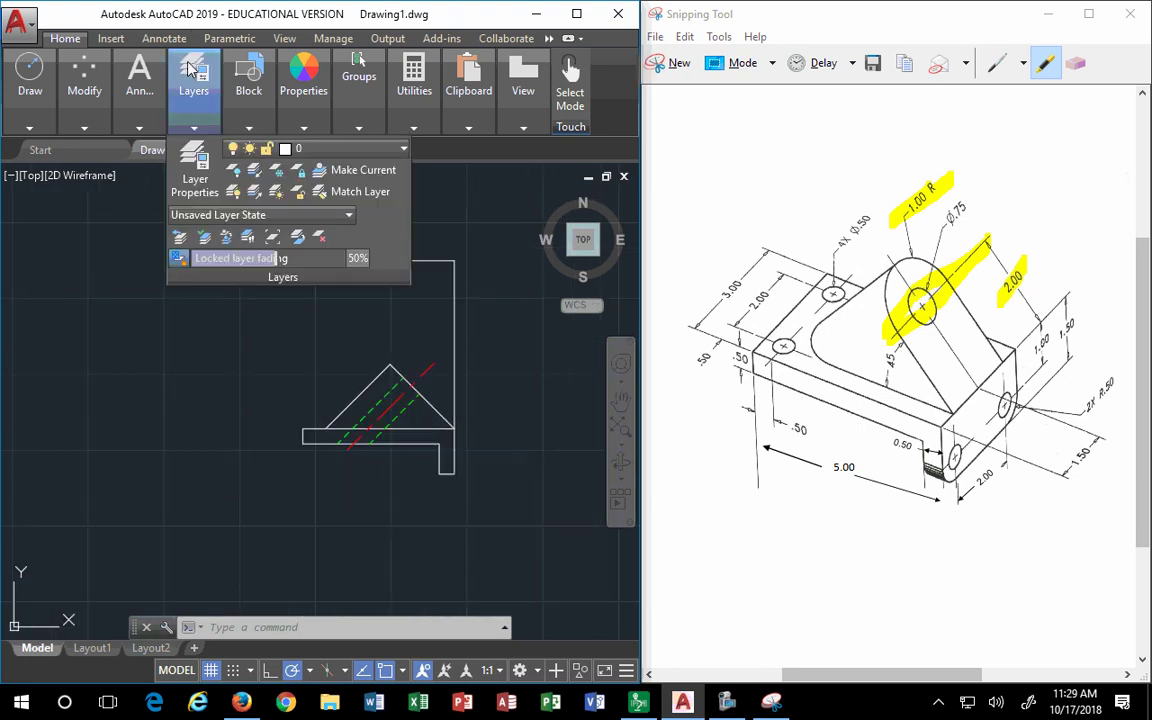
pyautogui.write('dal')
pyautogui.press('Return')
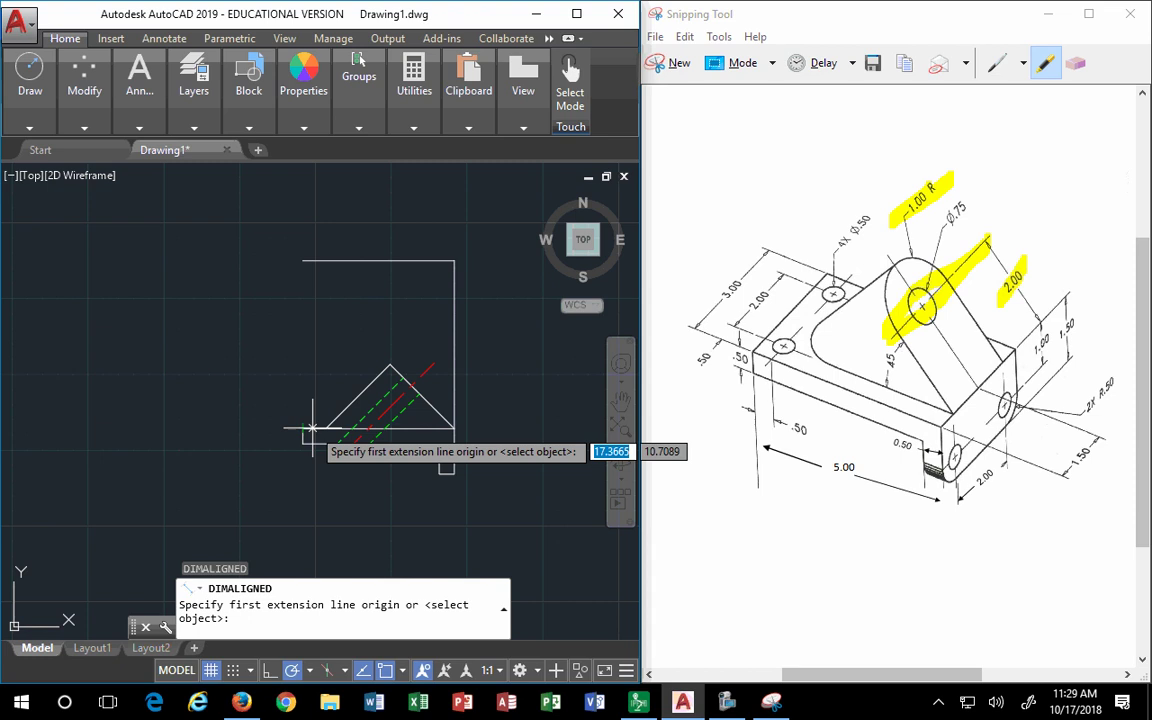
pyautogui.click(302, 430)
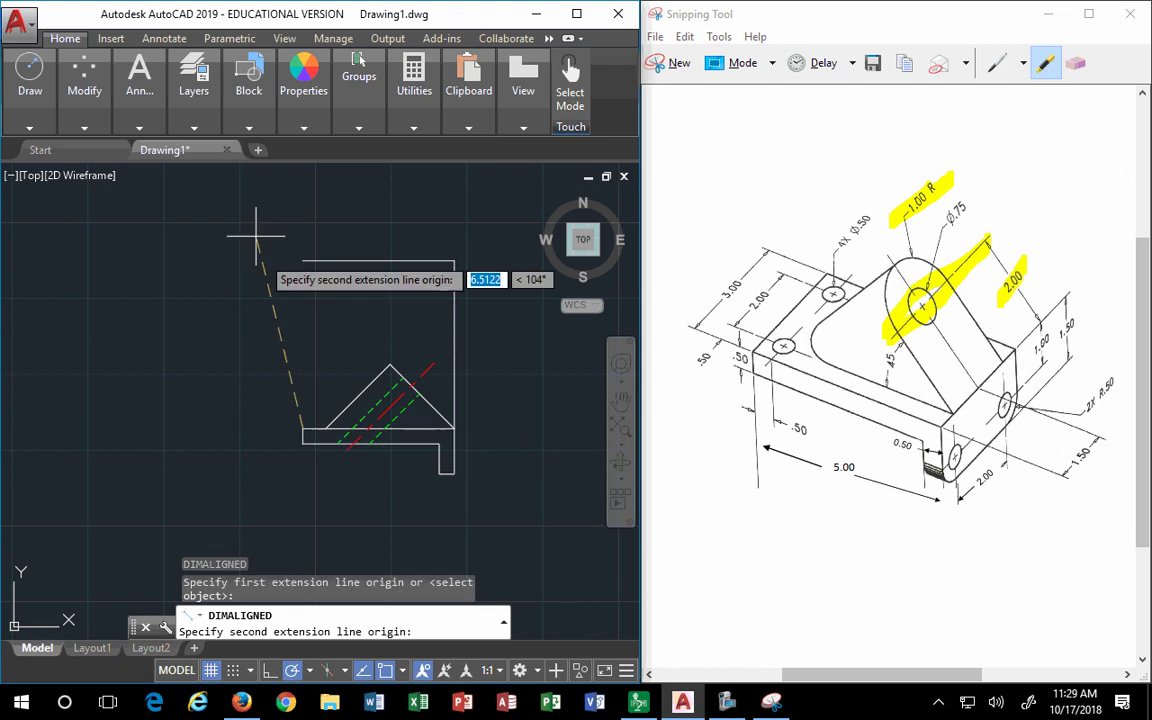
pyautogui.click(302, 261)
pyautogui.press('Escape')
pyautogui.press('Escape')
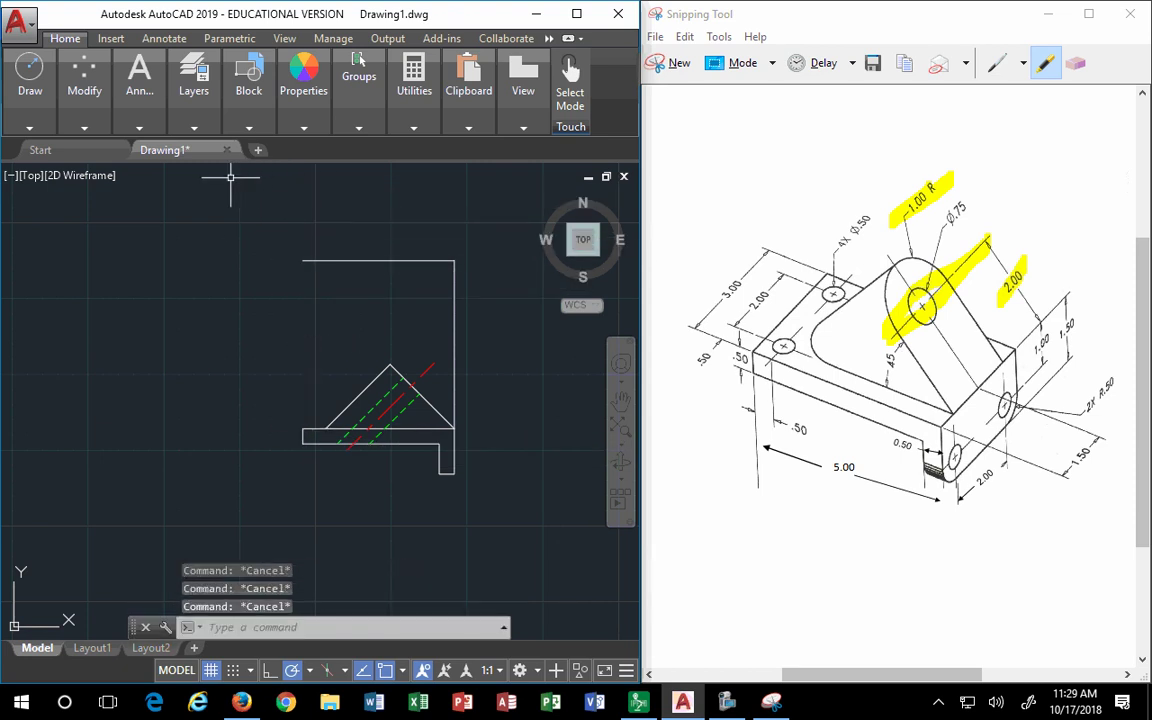
pyautogui.press('Return')
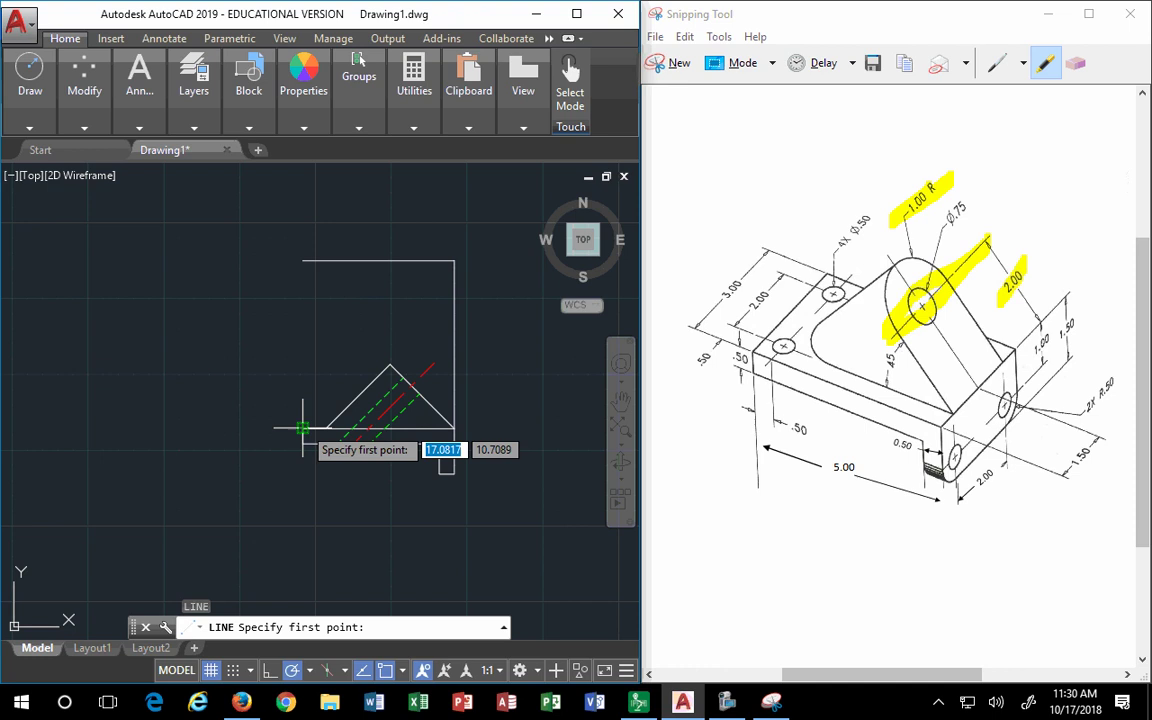
# Draw the 3-unit-tall top-view outline above the front view and highlight 5.00 on the sketch.
pyautogui.click(302, 260)
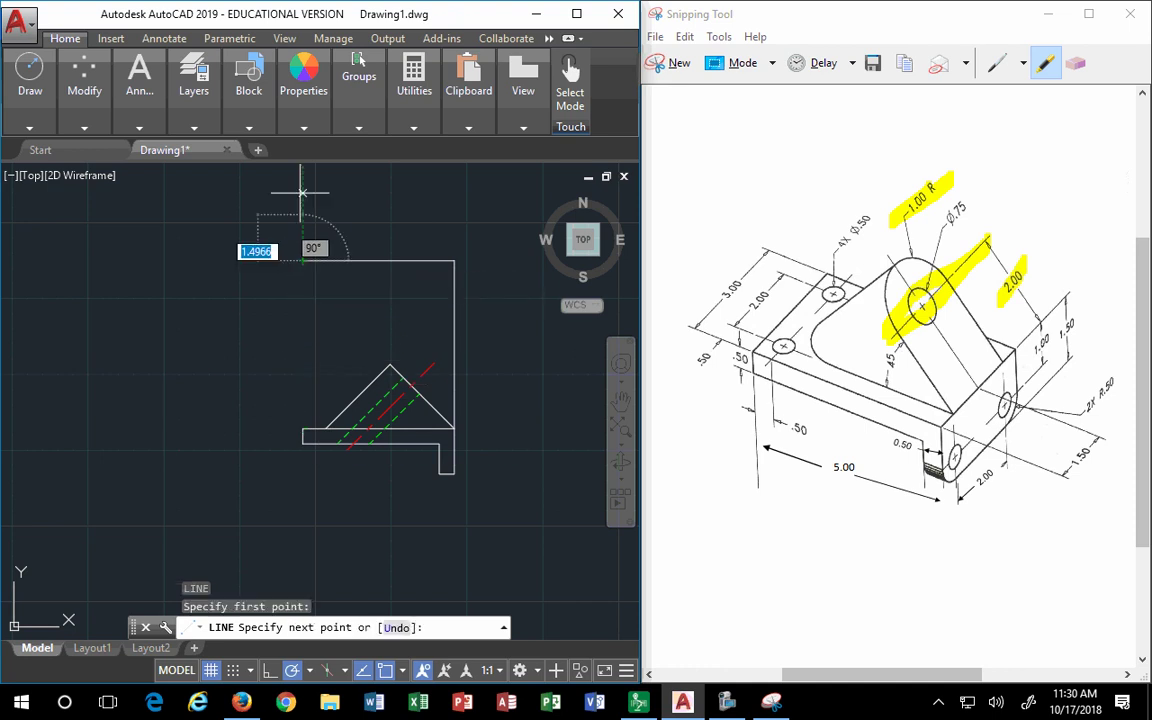
pyautogui.moveTo(303, 288); pyautogui.dragTo(289, 370, button='middle')
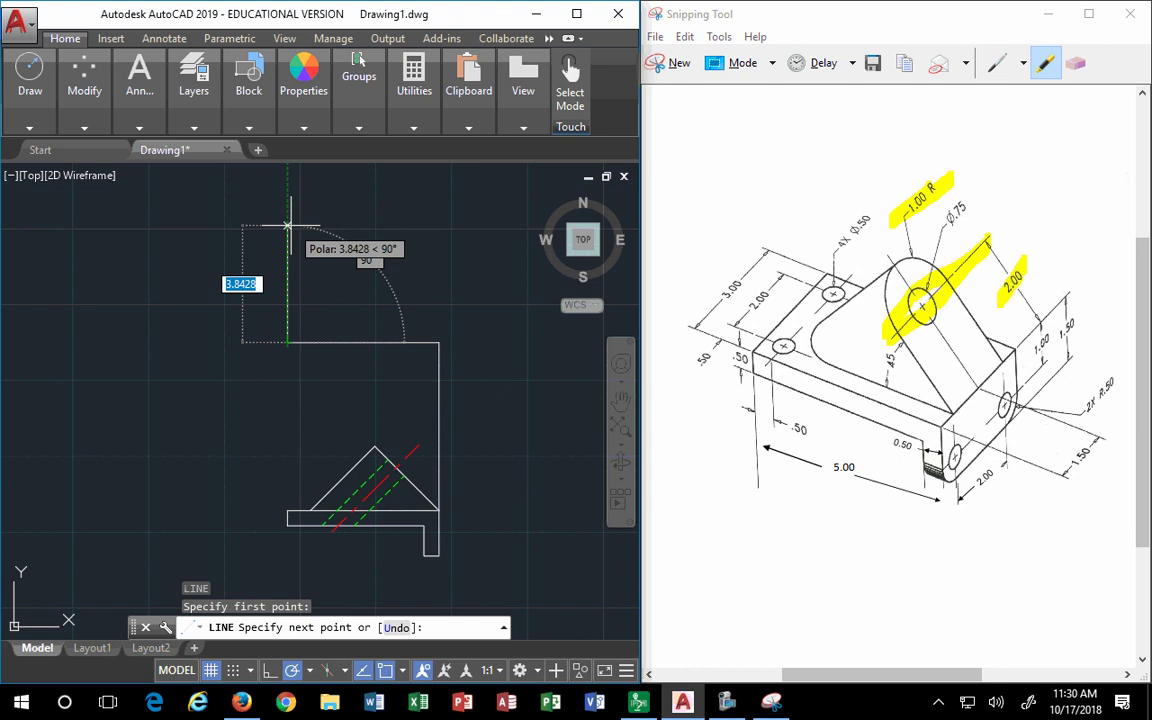
pyautogui.write('3')
pyautogui.press('Return')
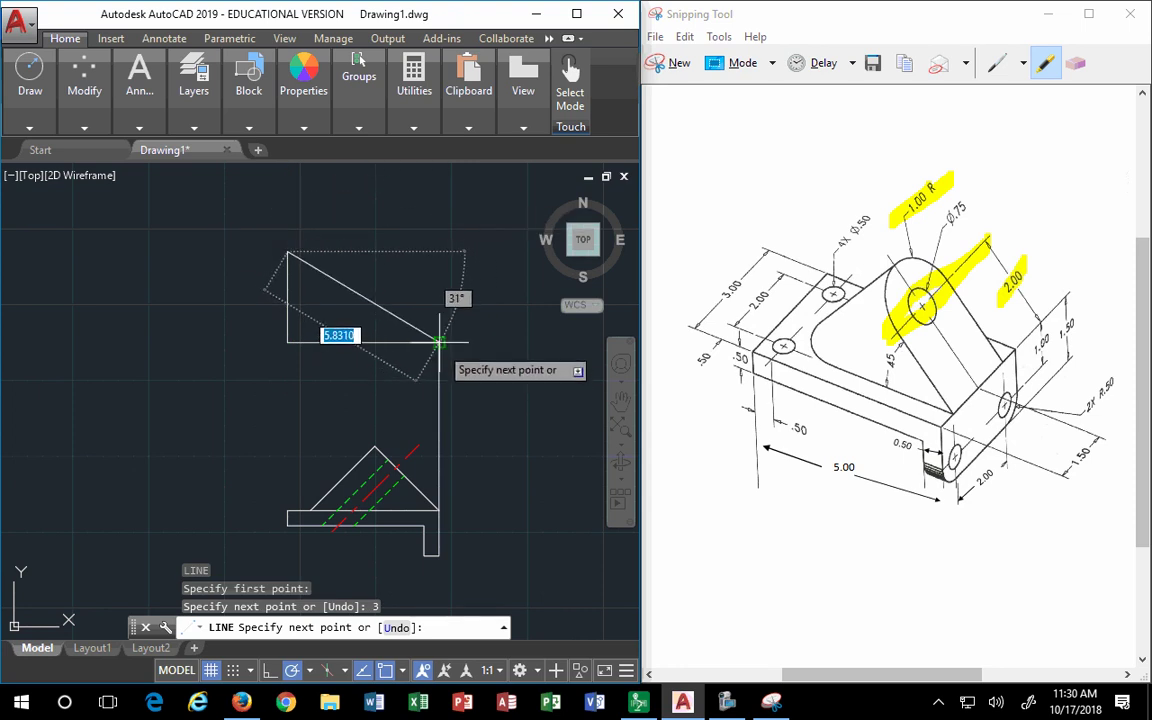
pyautogui.click(439, 252)
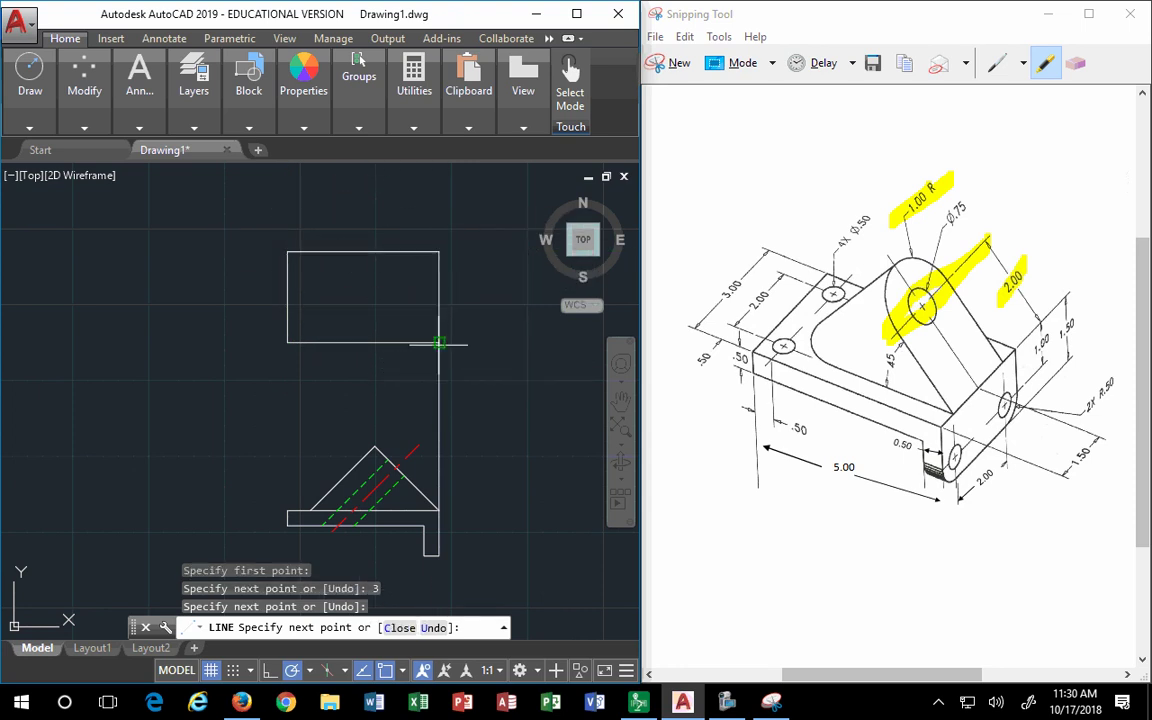
pyautogui.press('Escape')
pyautogui.click(760, 275)
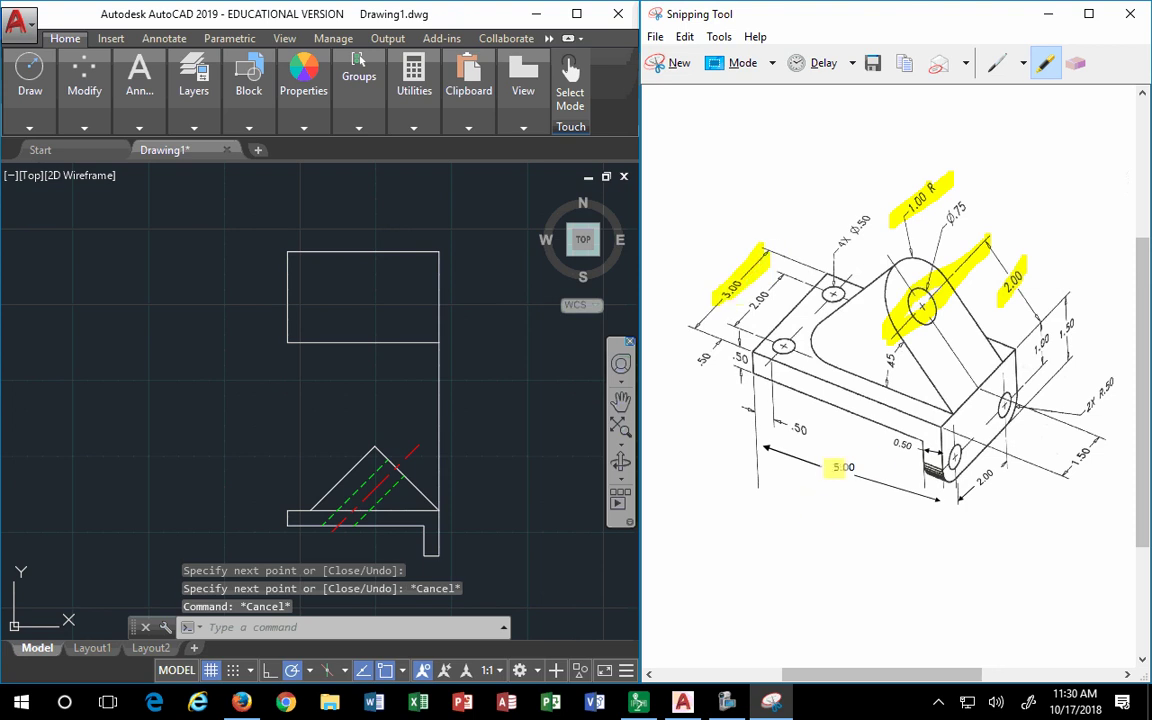
pyautogui.moveTo(846, 467); pyautogui.dragTo(868, 467)
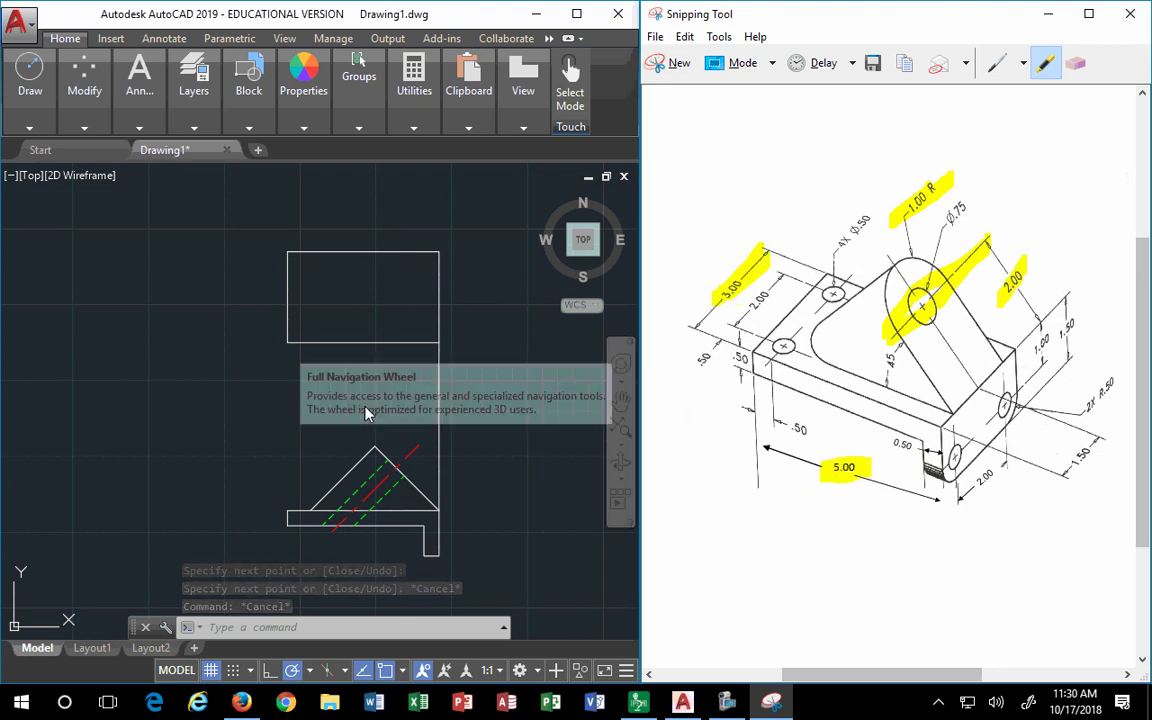
# Add an aligned dimension reading 5.0000 across the top-view rectangle's top corners.
pyautogui.click(143, 132)
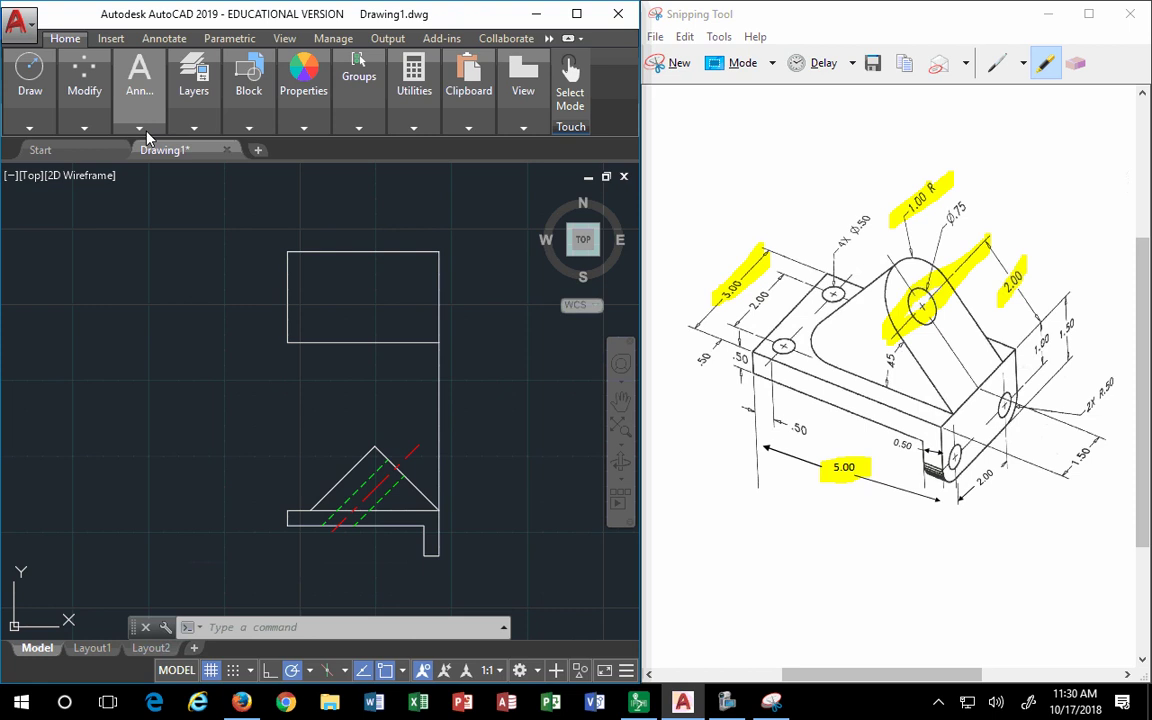
pyautogui.click(128, 115)
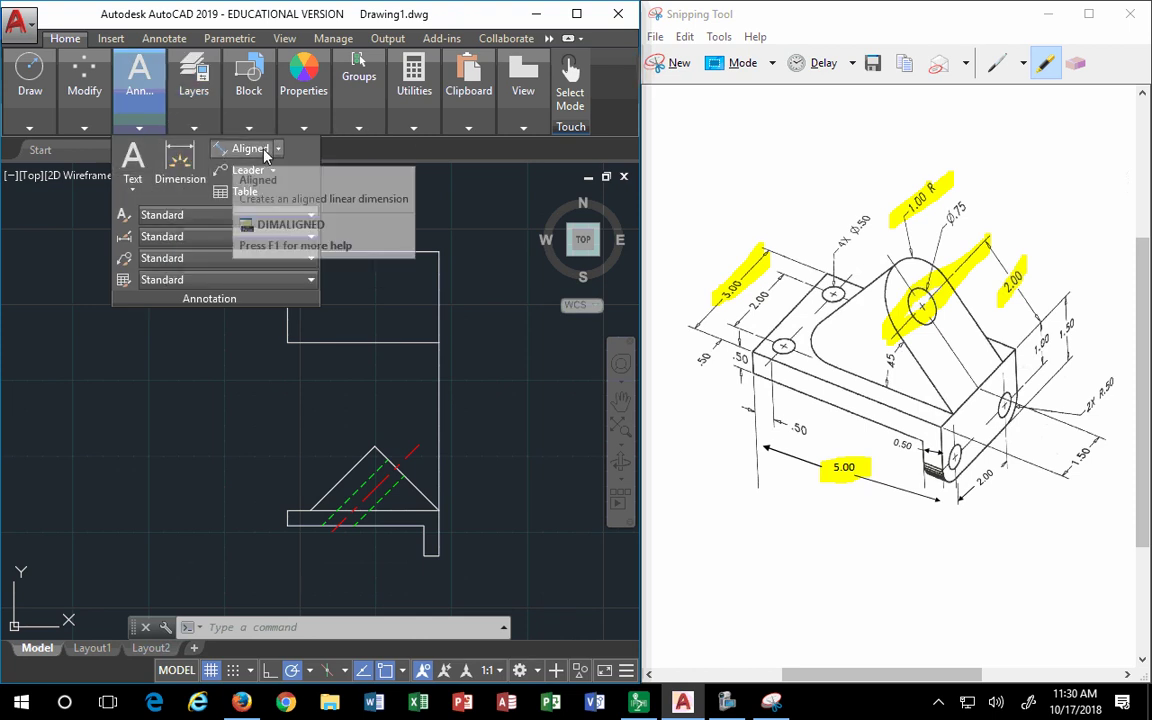
pyautogui.click(221, 152)
pyautogui.click(439, 252)
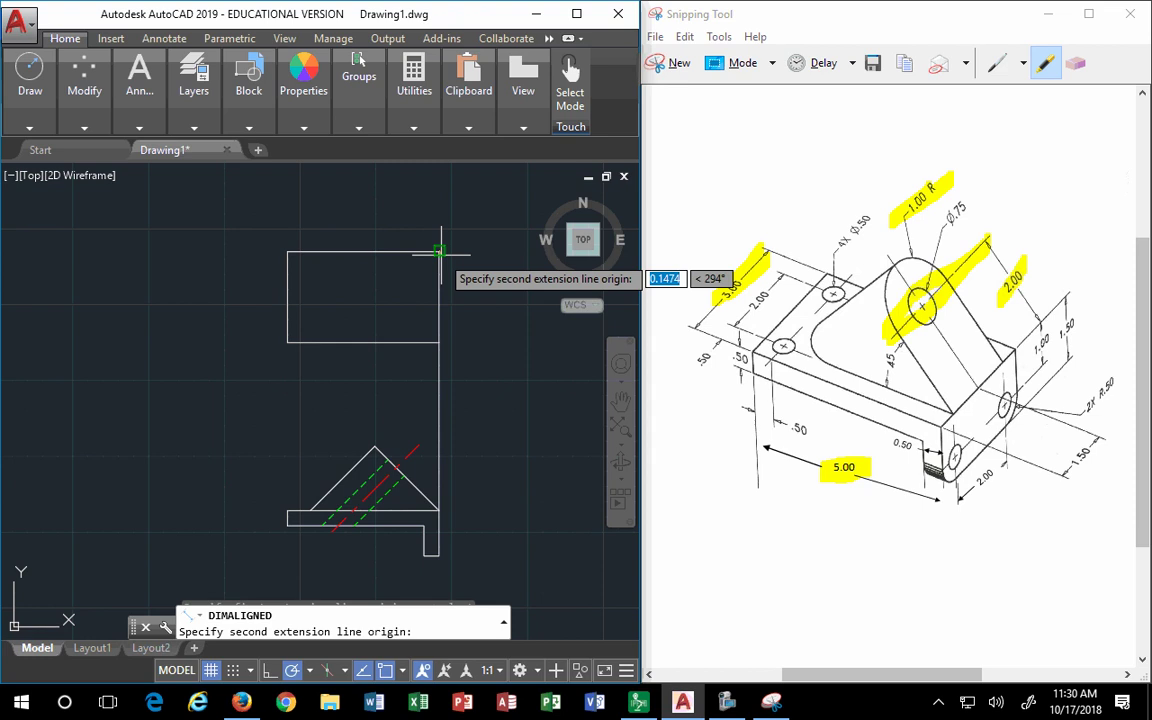
pyautogui.click(288, 252)
pyautogui.click(365, 199)
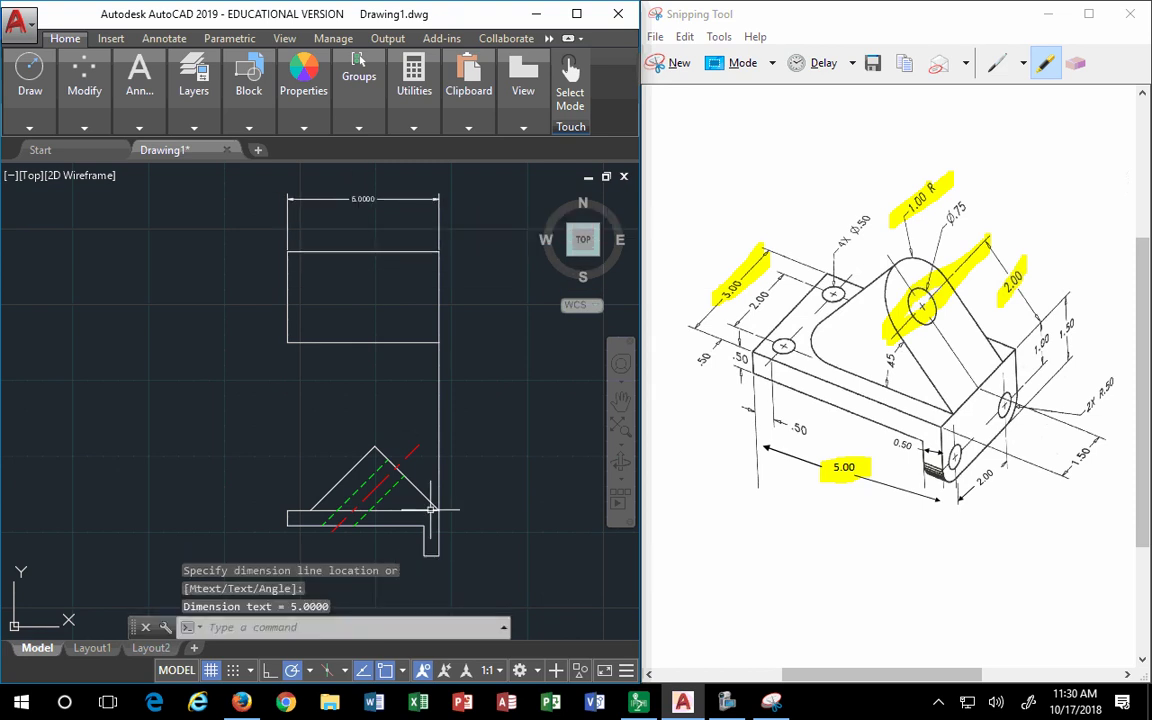
pyautogui.scroll(3, 381, 316)
pyautogui.moveTo(381, 316); pyautogui.dragTo(393, 375, button='middle')
pyautogui.scroll(-3, 404, 293)
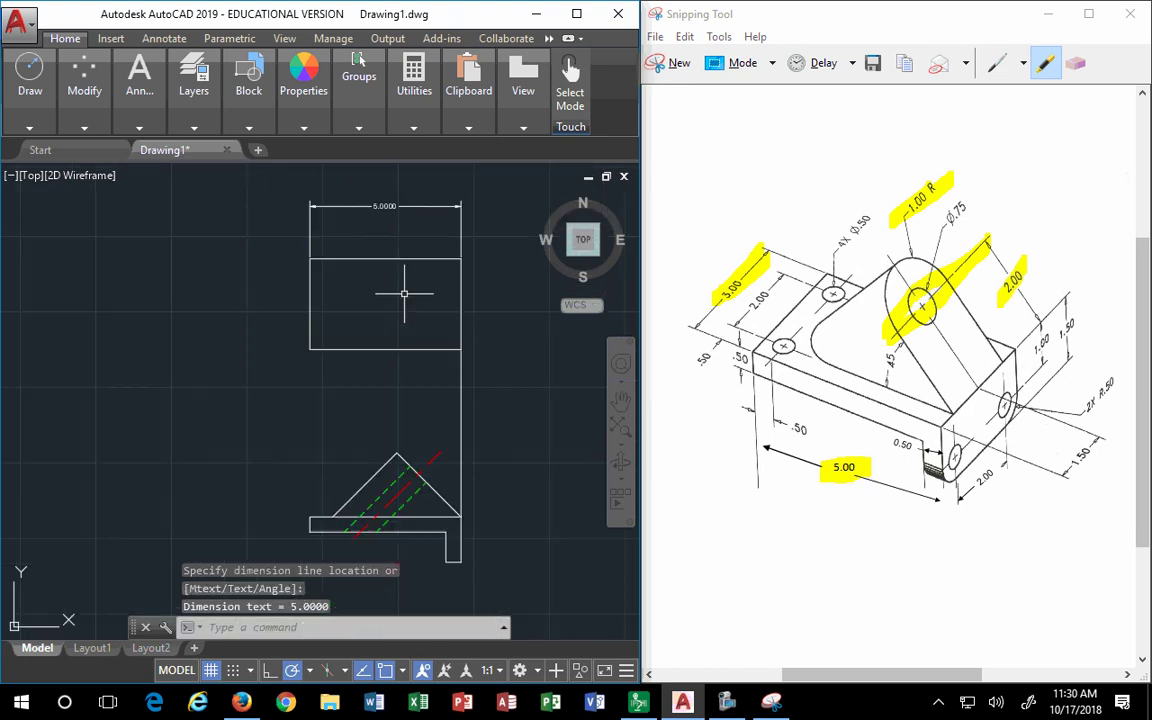
# Add a second 5.0000 aligned dimension across the front view's bottom corners.
pyautogui.press('Return')
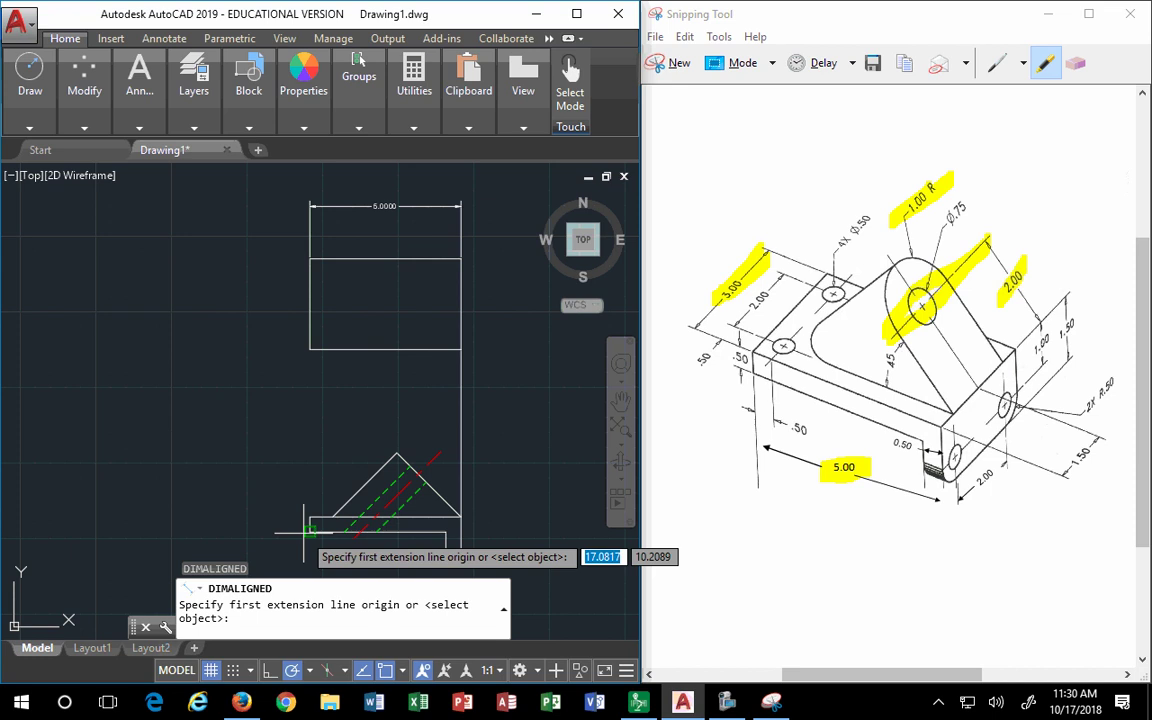
pyautogui.click(310, 531)
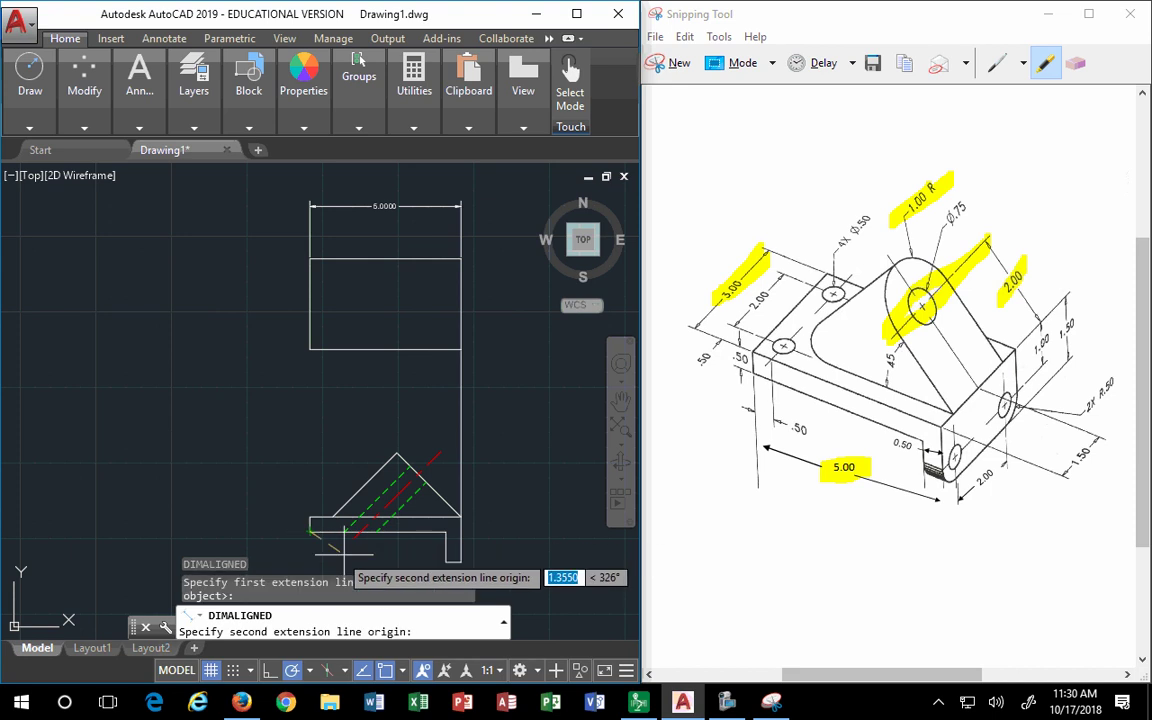
pyautogui.click(460, 531)
pyautogui.moveTo(387, 515); pyautogui.dragTo(385, 473, button='middle')
pyautogui.click(389, 367)
pyautogui.press('Escape')
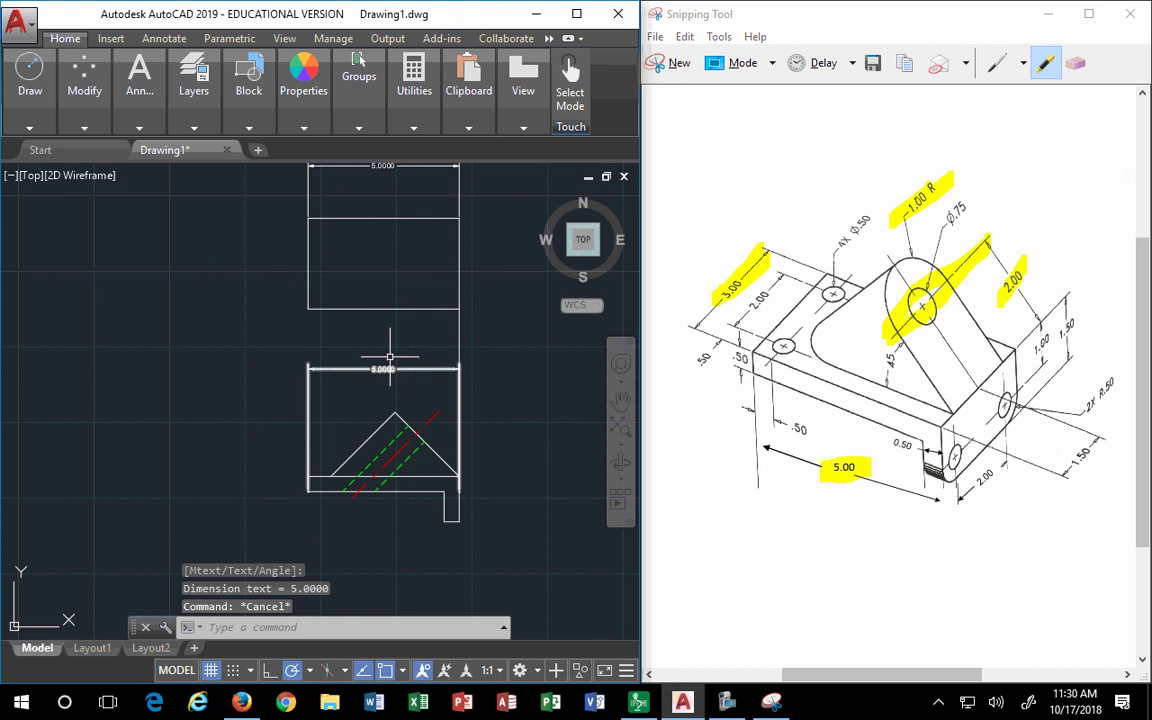
# Move the 5.0000 dimension above the rectangle with its grip, then delete it.
pyautogui.scroll(3, 389, 356)
pyautogui.click(485, 445)
pyautogui.click(317, 402)
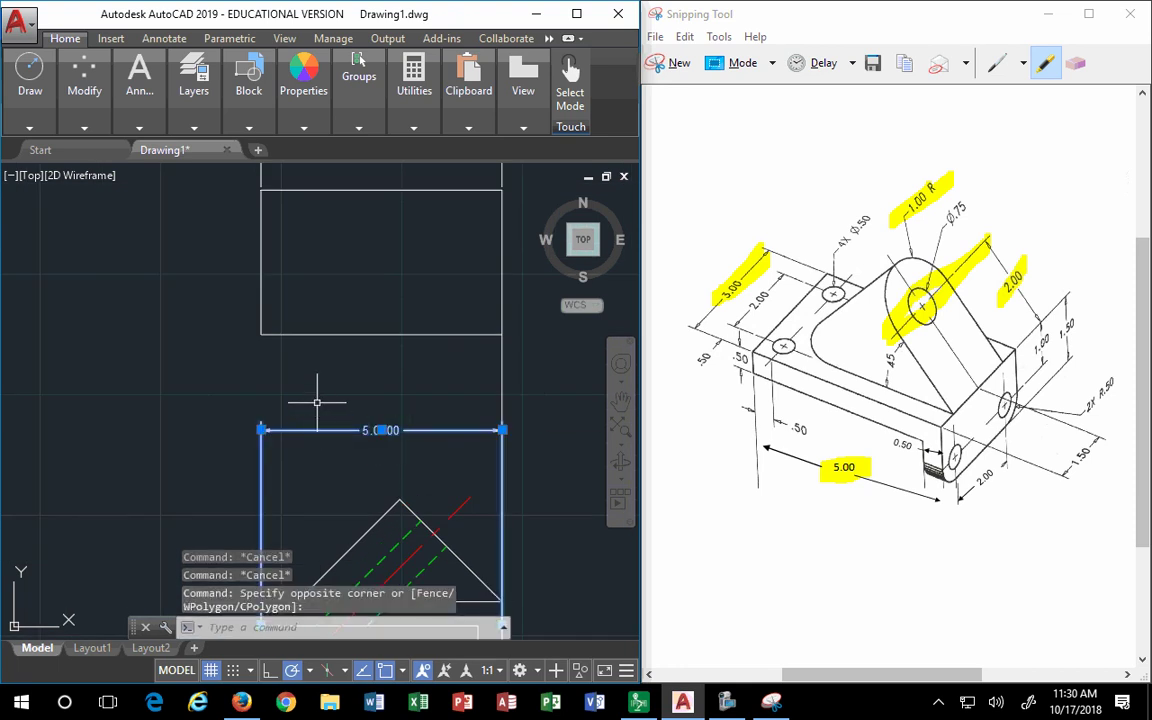
pyautogui.click(380, 430)
pyautogui.click(350, 211)
pyautogui.scroll(-2, 390, 300)
pyautogui.click(385, 215)
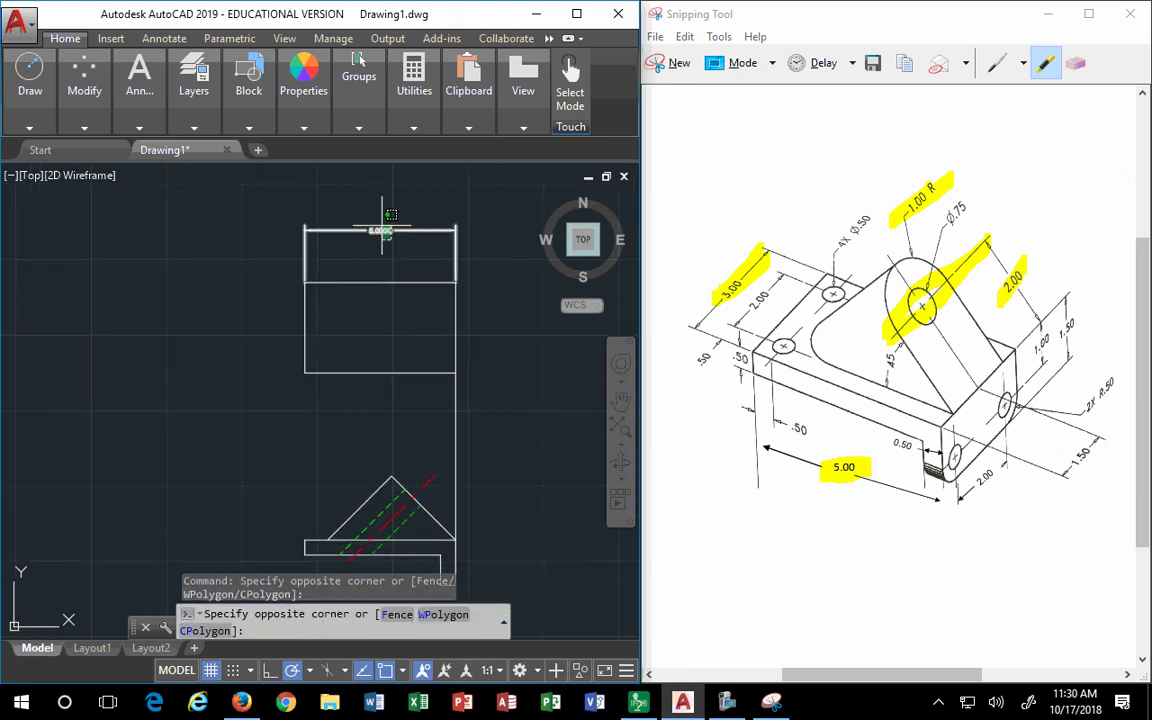
pyautogui.click(385, 232)
pyautogui.press('Delete')
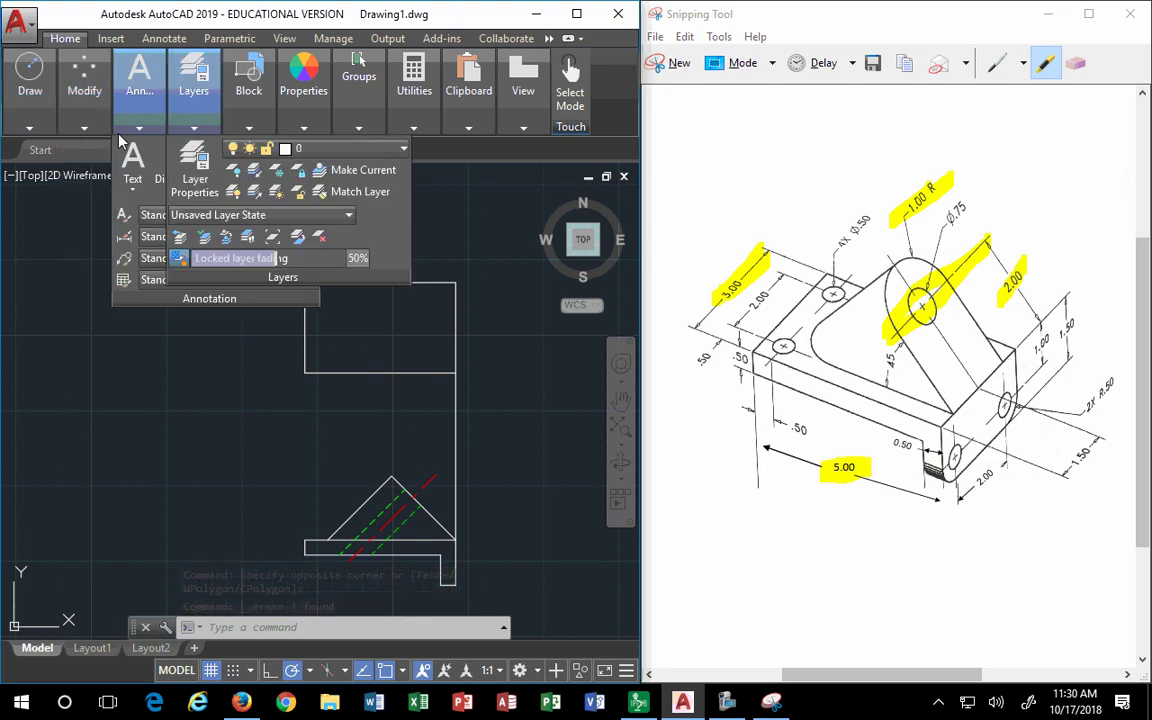
# Dimension the top-view rectangle's right edge with an aligned 3.0000 dimension.
pyautogui.moveTo(125, 141)
pyautogui.click(246, 148)
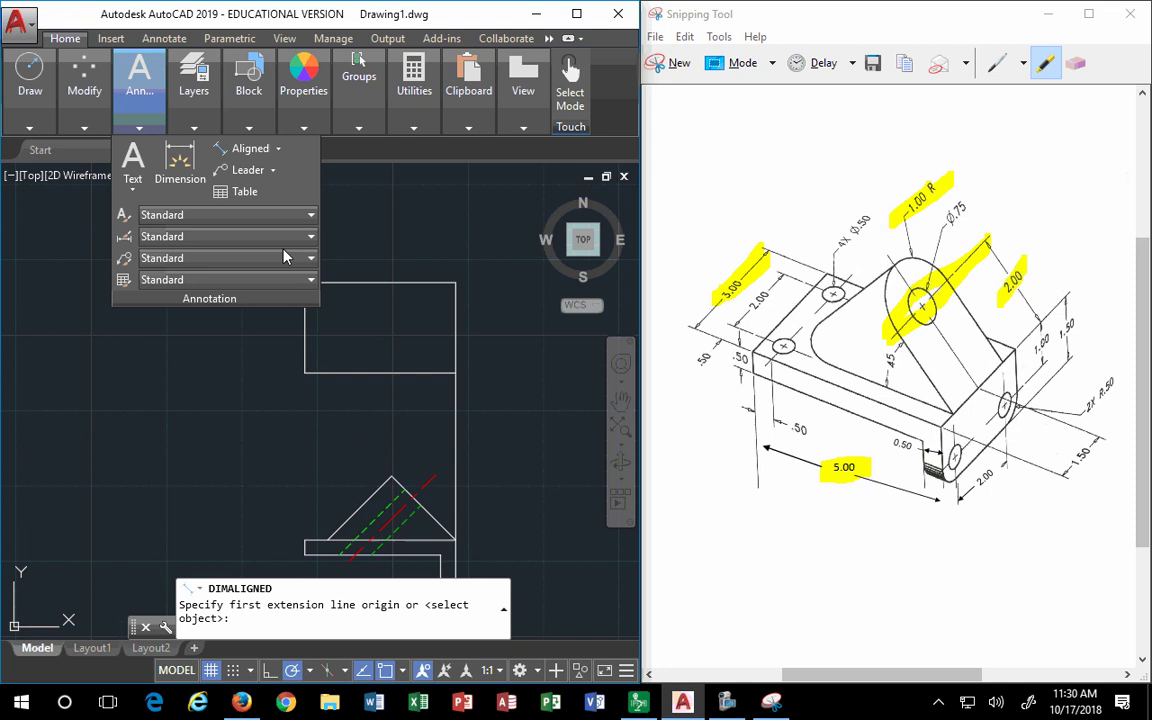
pyautogui.click(455, 283)
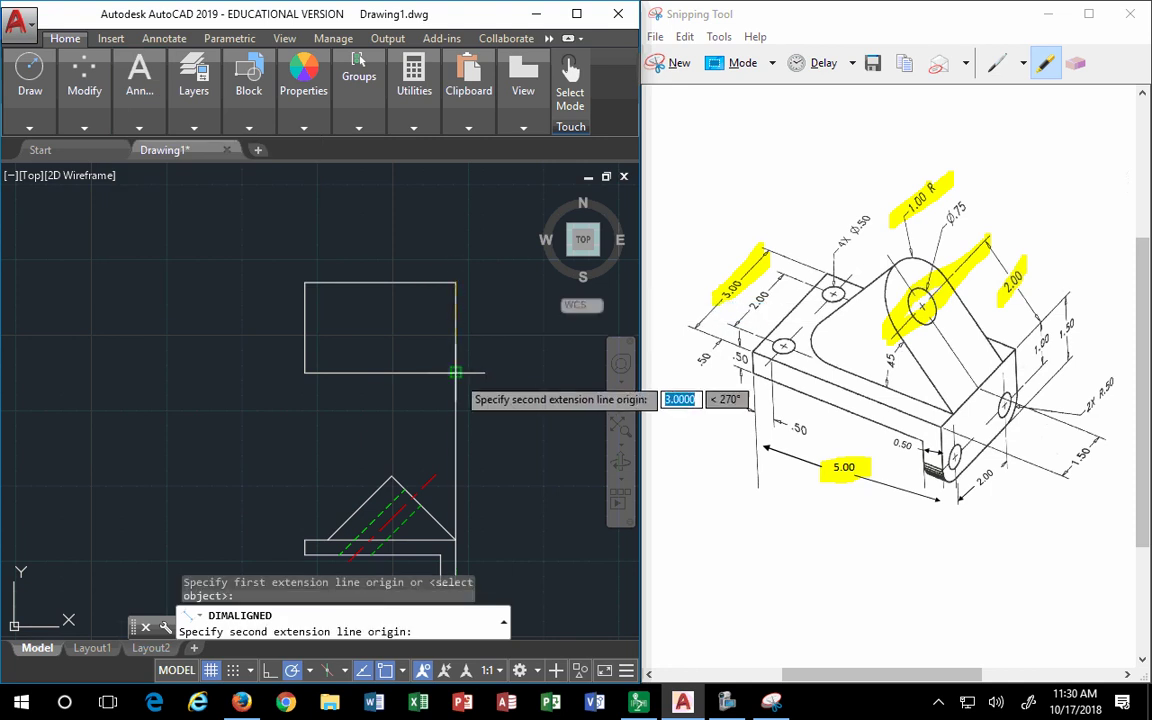
pyautogui.click(455, 372)
pyautogui.click(503, 327)
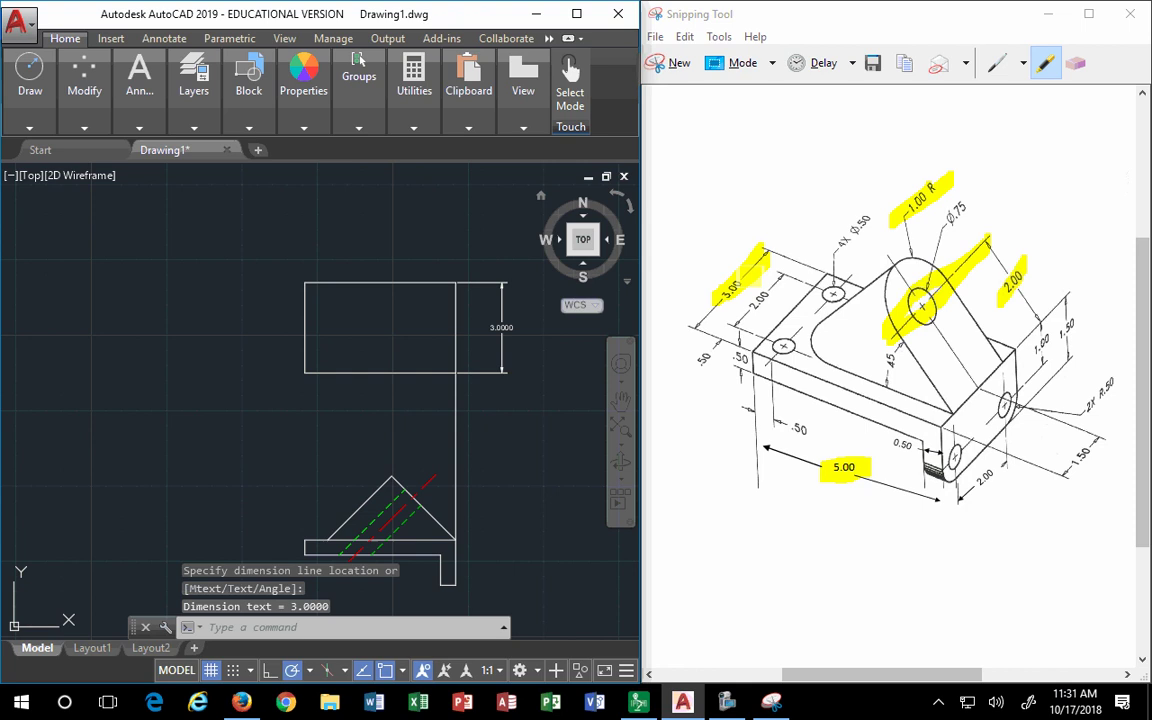
pyautogui.scroll(1, 660, 280)
# Window-select the 3.0000 dimension and delete it.
pyautogui.click(650, 292)
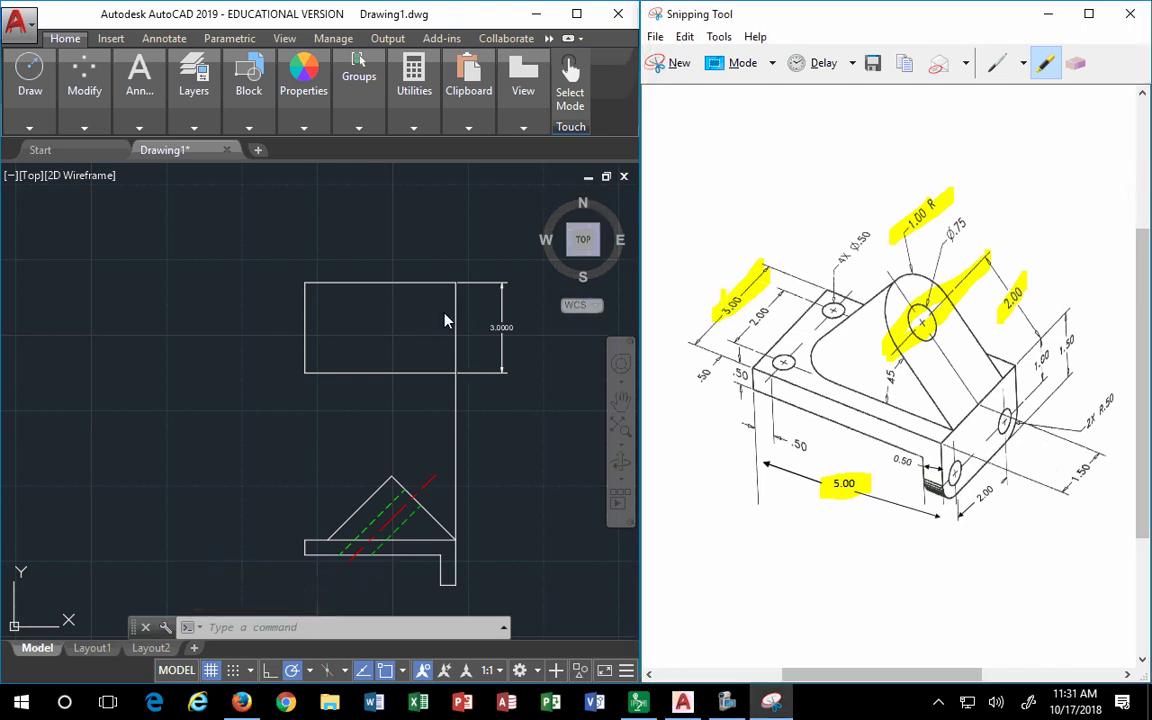
pyautogui.click(512, 360)
pyautogui.click(516, 408)
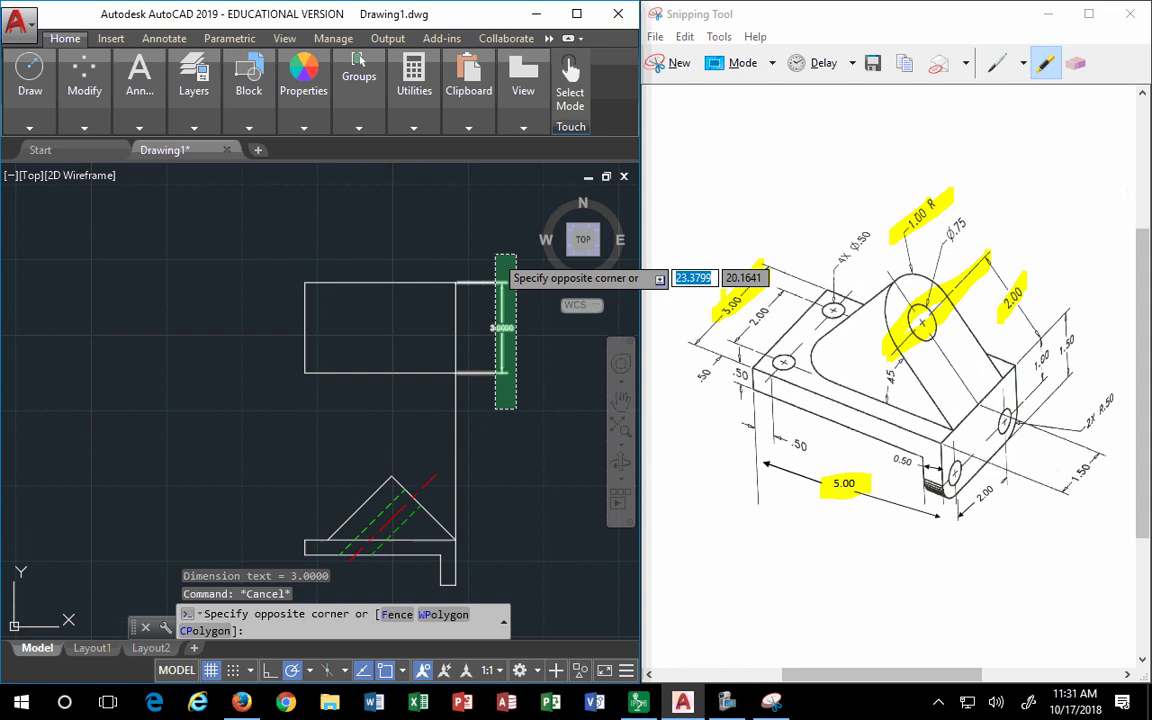
pyautogui.click(496, 257)
pyautogui.press('Delete')
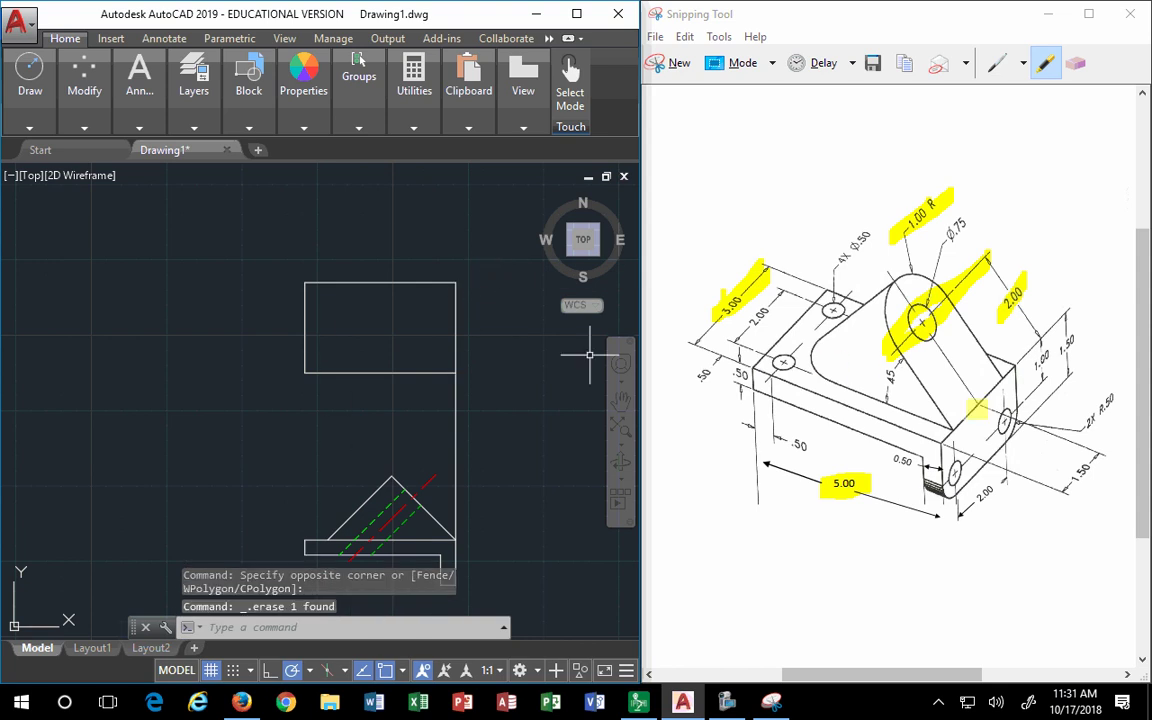
# Trace a blue pen outline around the base block in the reference sketch.
pyautogui.click(997, 63)
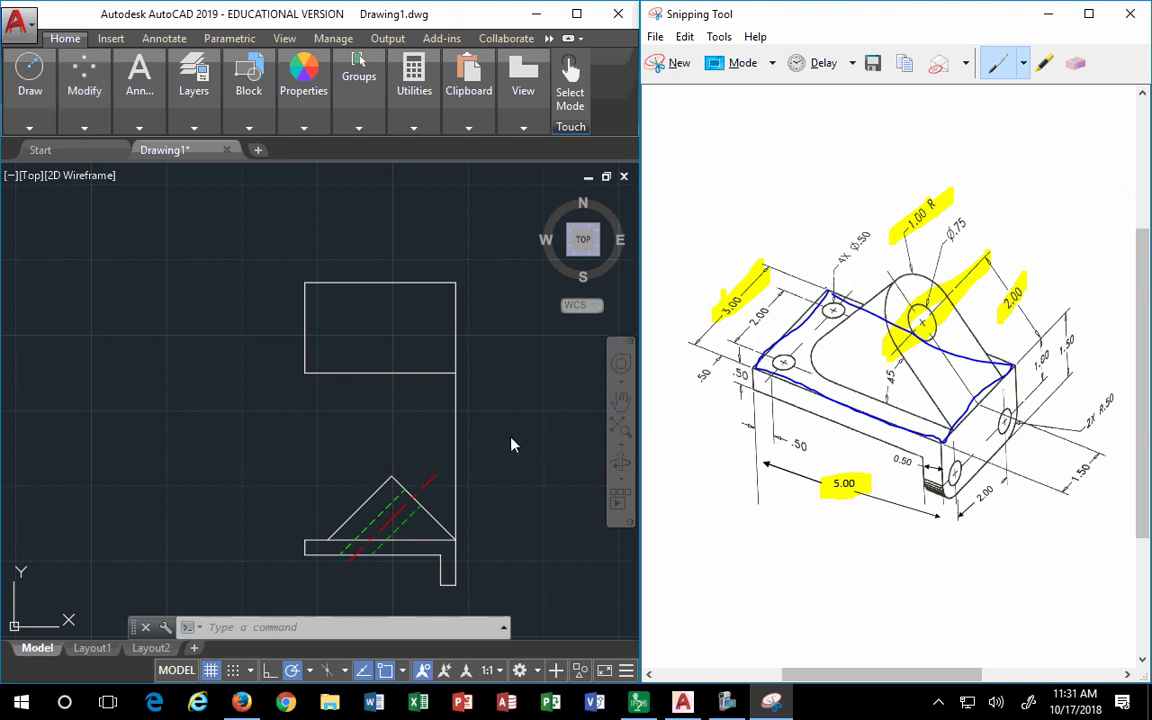
pyautogui.click(527, 458)
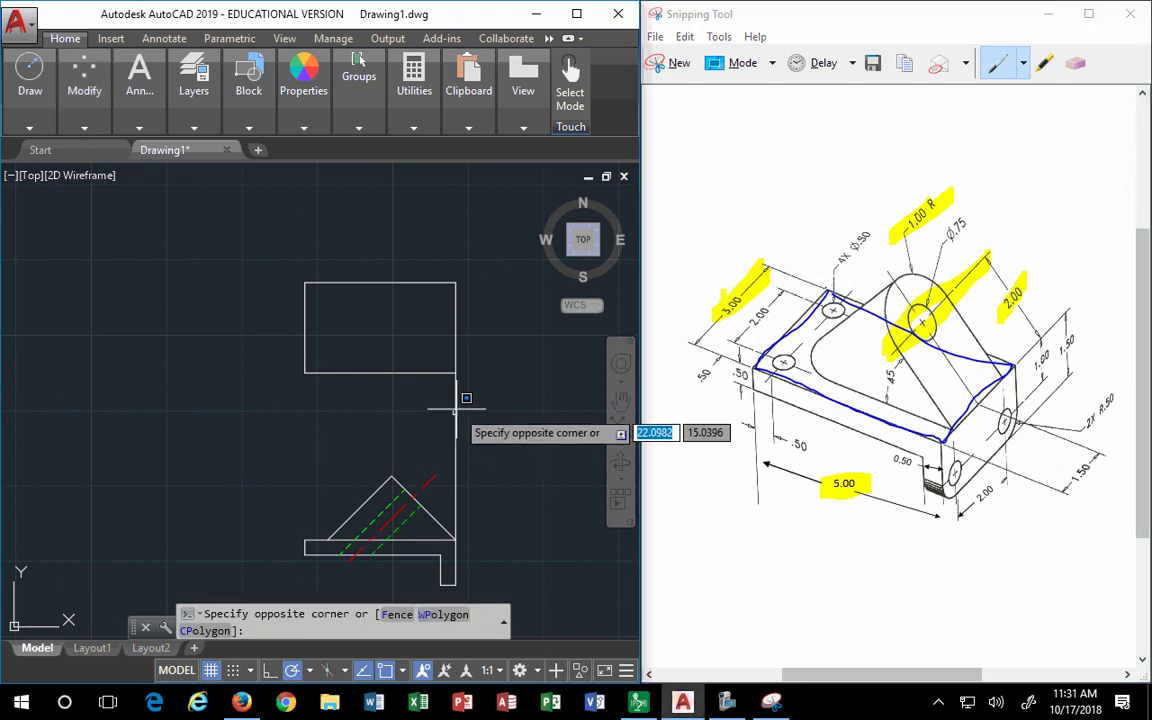
# Set the right vertical line's colour to Yellow in the Properties panel.
pyautogui.click(437, 390)
pyautogui.click(358, 128)
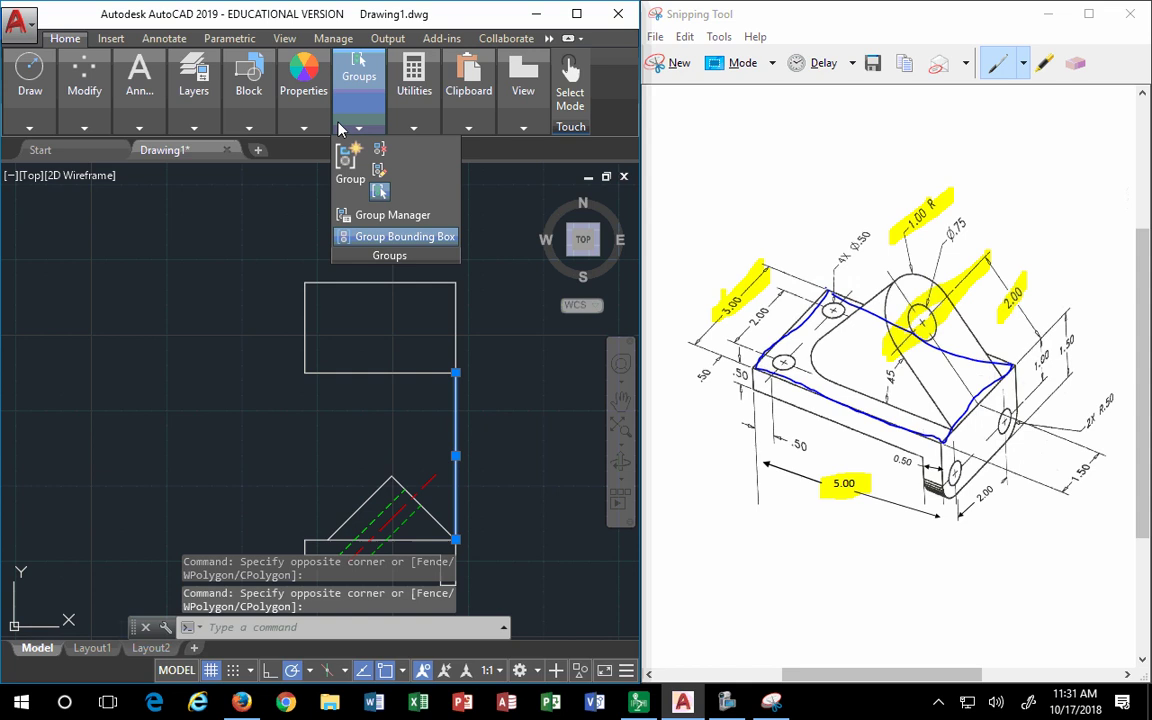
pyautogui.click(285, 112)
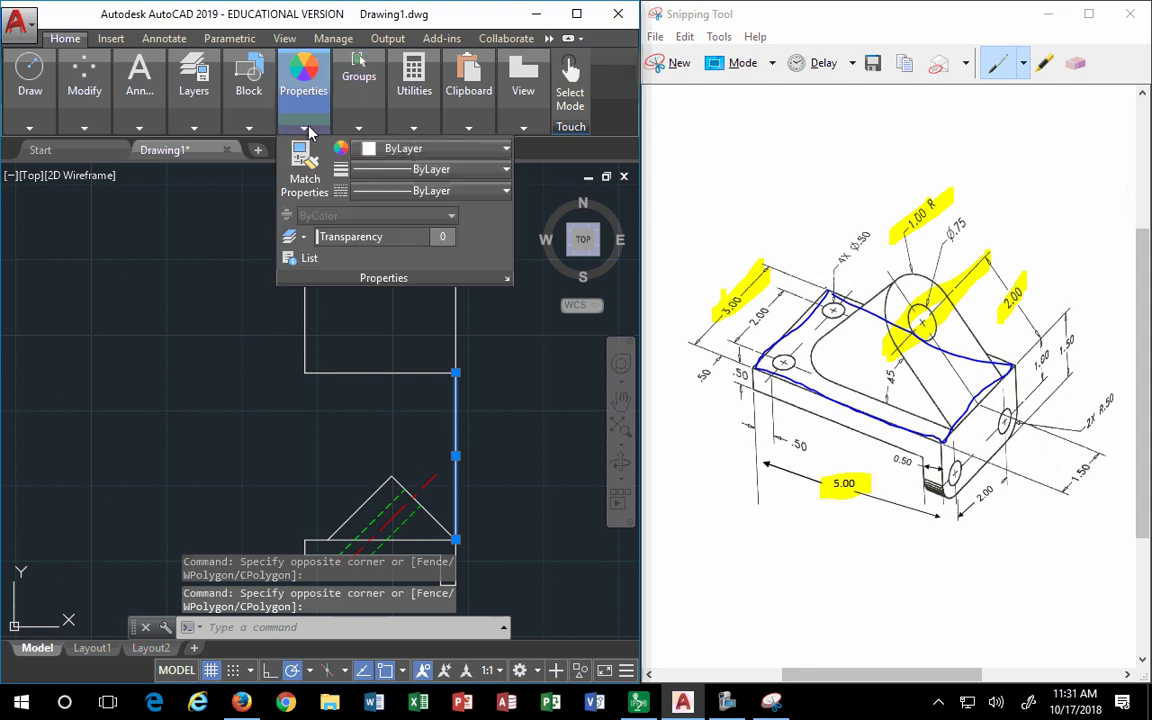
pyautogui.click(407, 150)
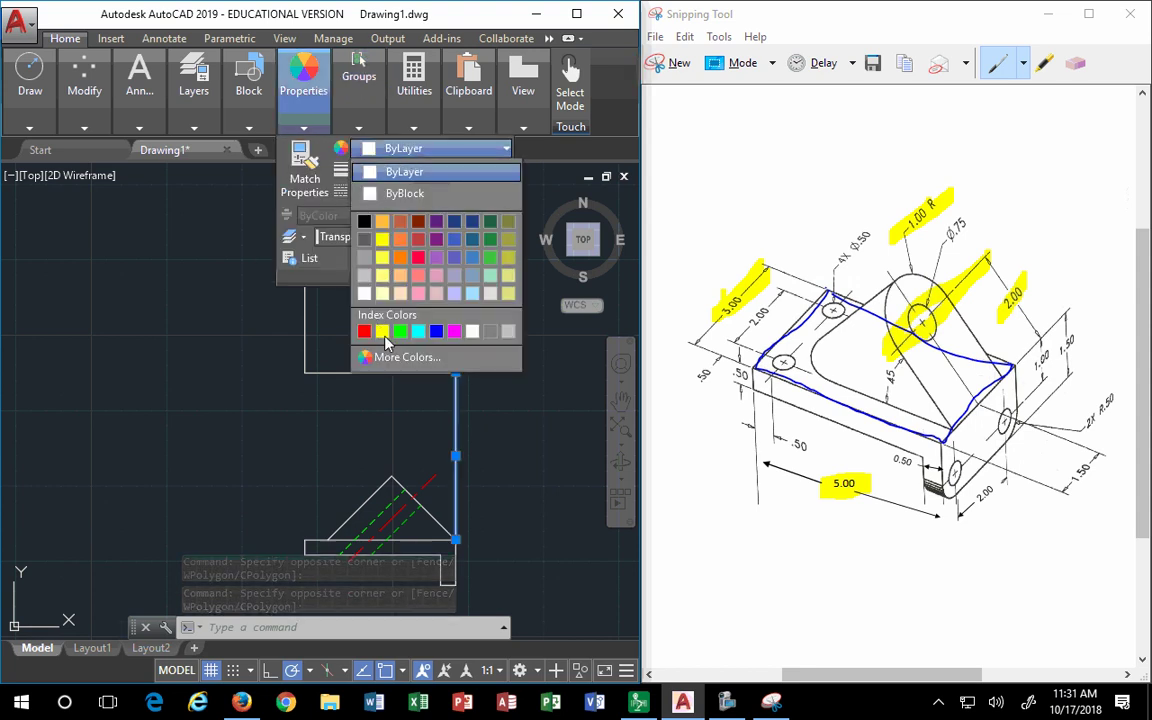
pyautogui.click(382, 331)
pyautogui.press('Escape')
pyautogui.press('Escape')
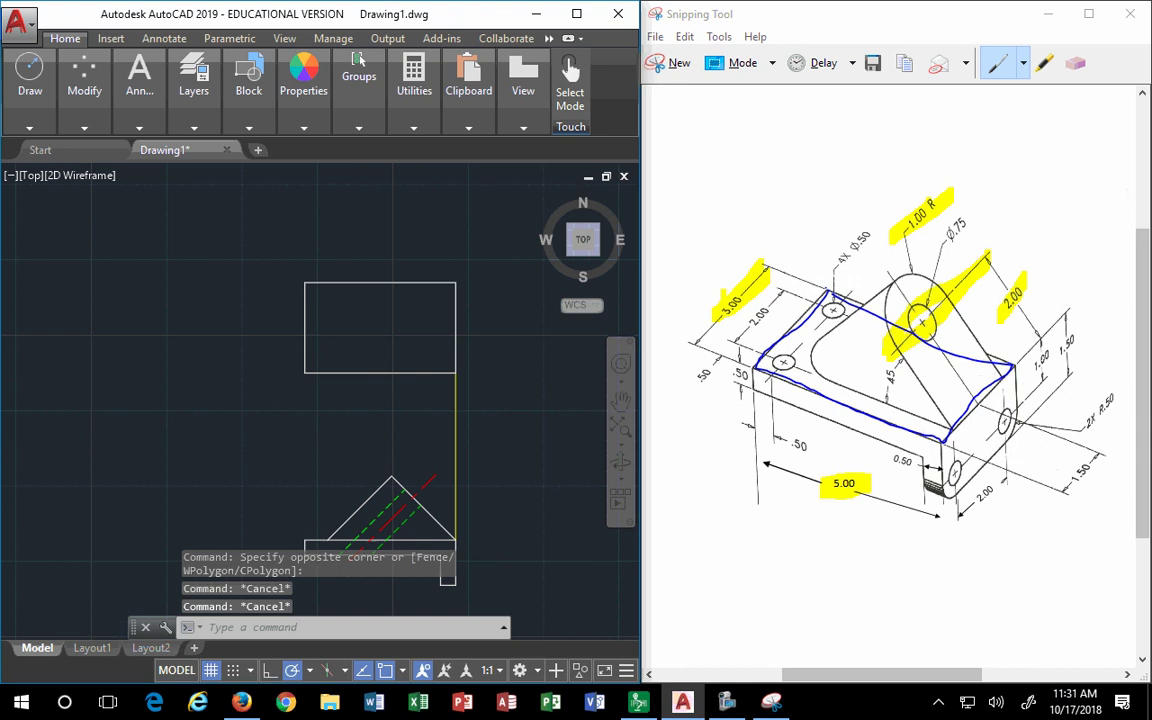
pyautogui.scroll(2, 489, 432)
# Copy the yellow line from its lower end to three points on the gusset triangle.
pyautogui.moveTo(517, 399); pyautogui.dragTo(514, 379, button='middle')
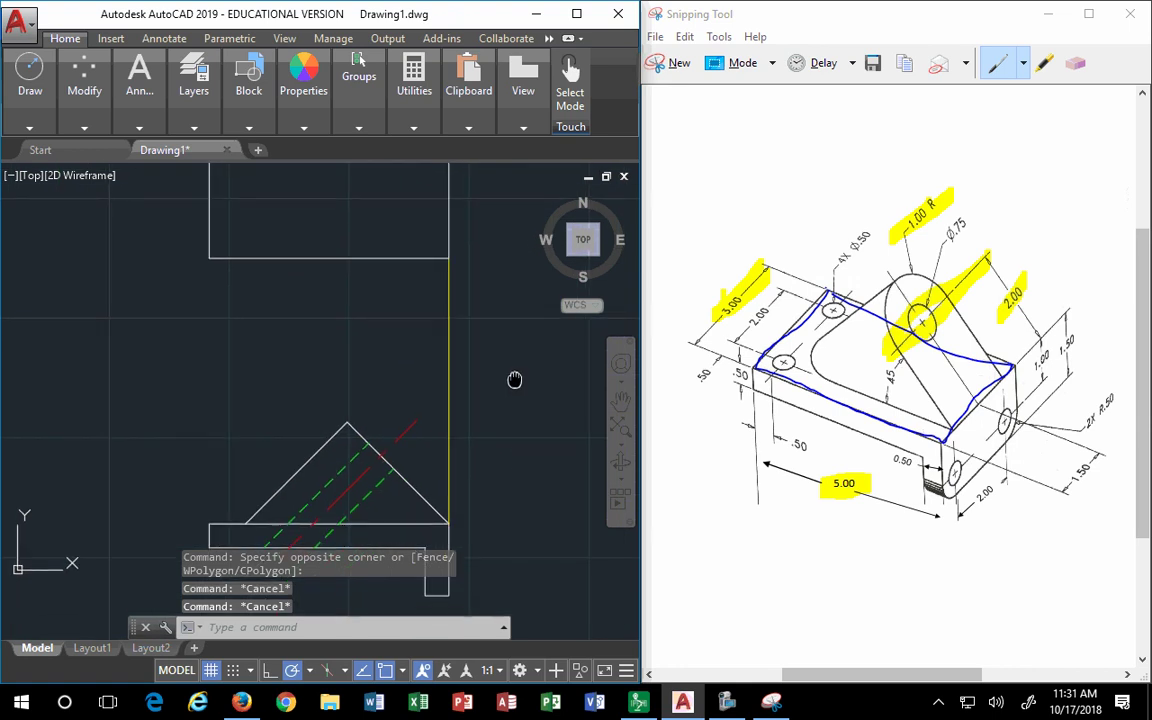
pyautogui.click(460, 350)
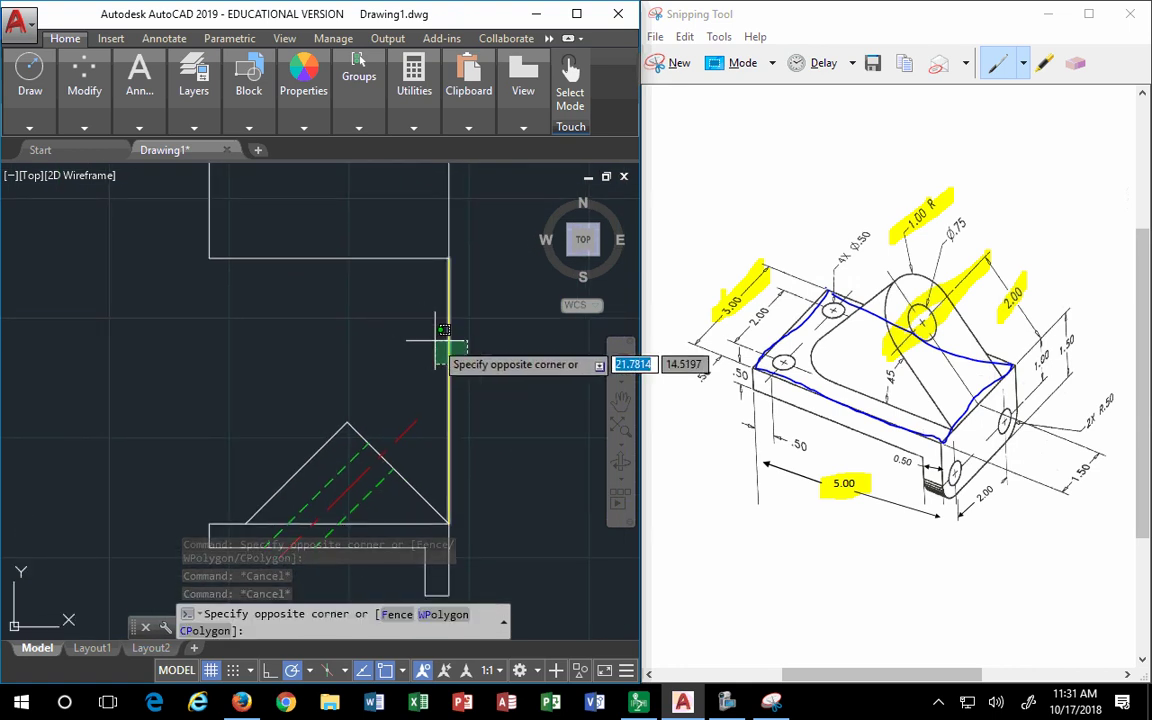
pyautogui.press('Escape')
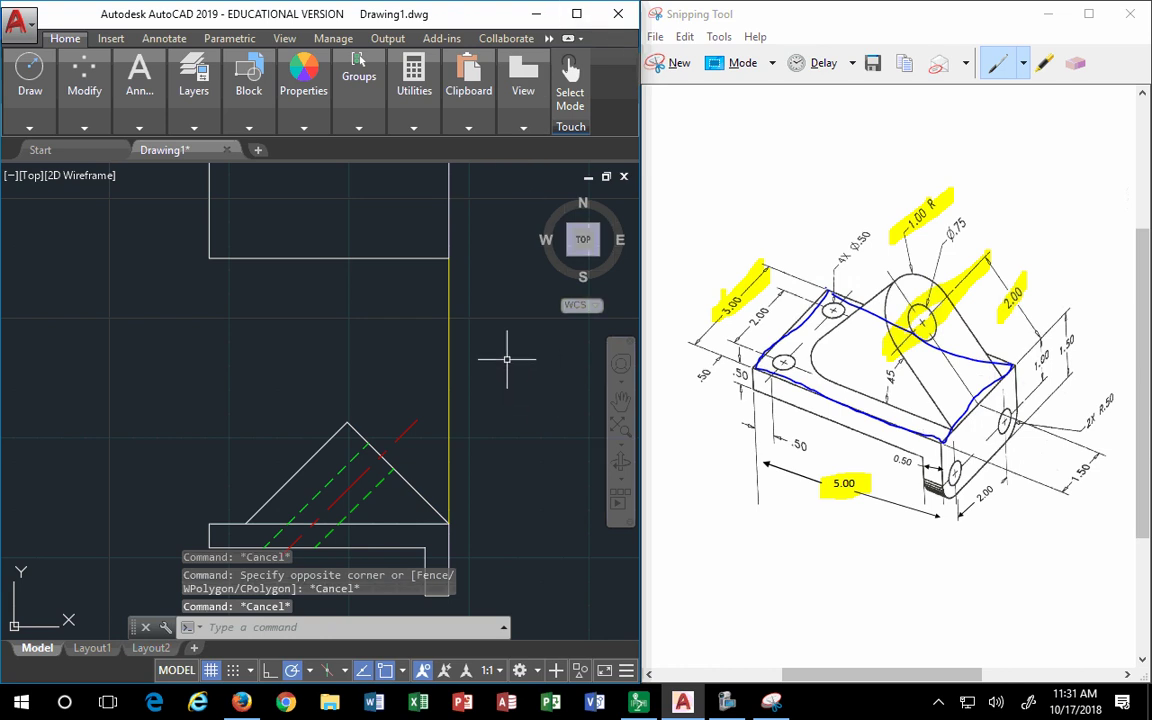
pyautogui.write('copy')
pyautogui.press('Return')
pyautogui.click(470, 300)
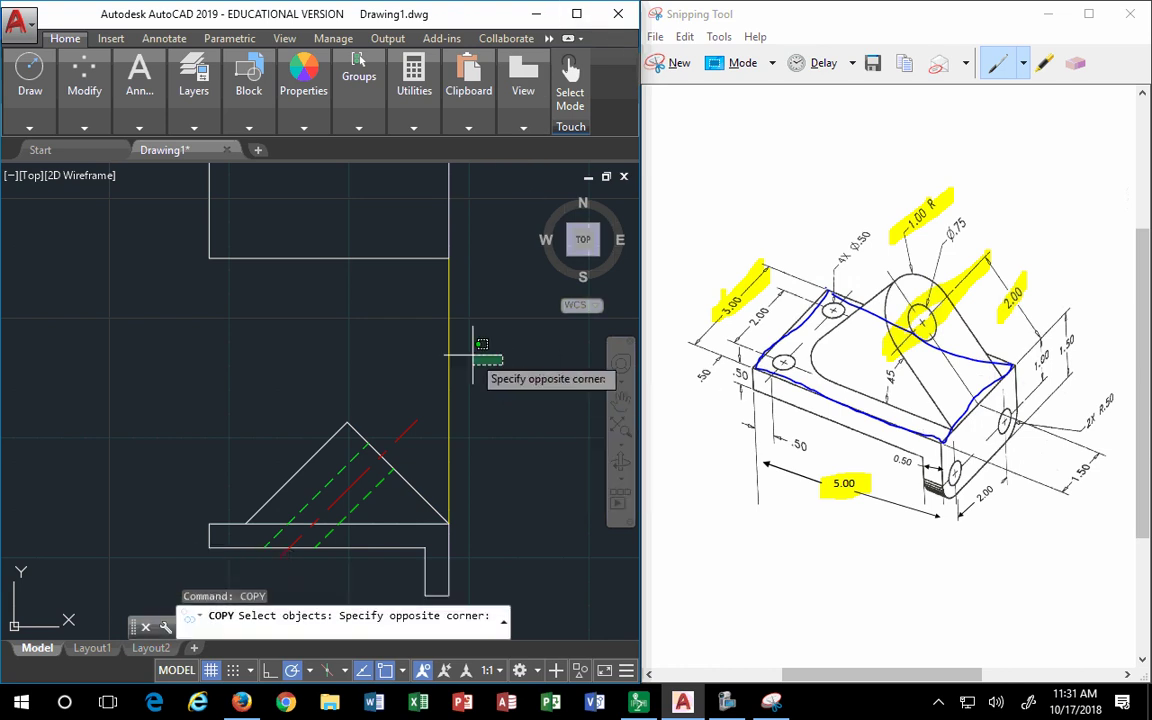
pyautogui.click(440, 350)
pyautogui.press('Return')
pyautogui.click(449, 521)
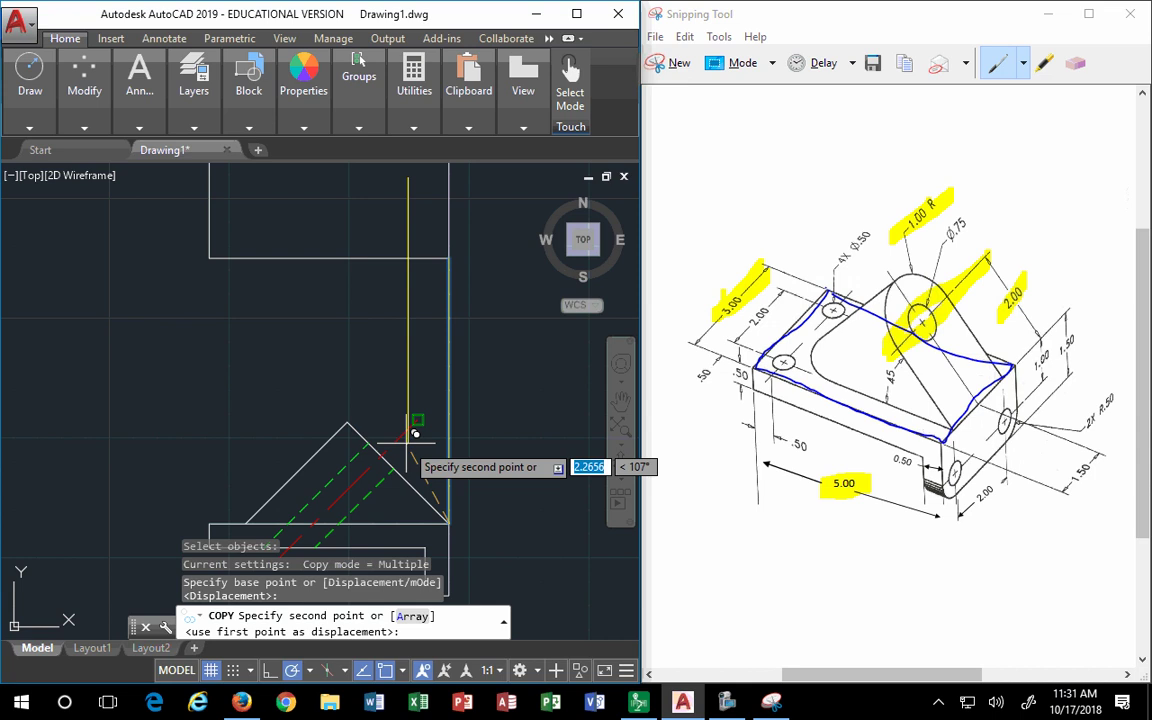
pyautogui.click(386, 446)
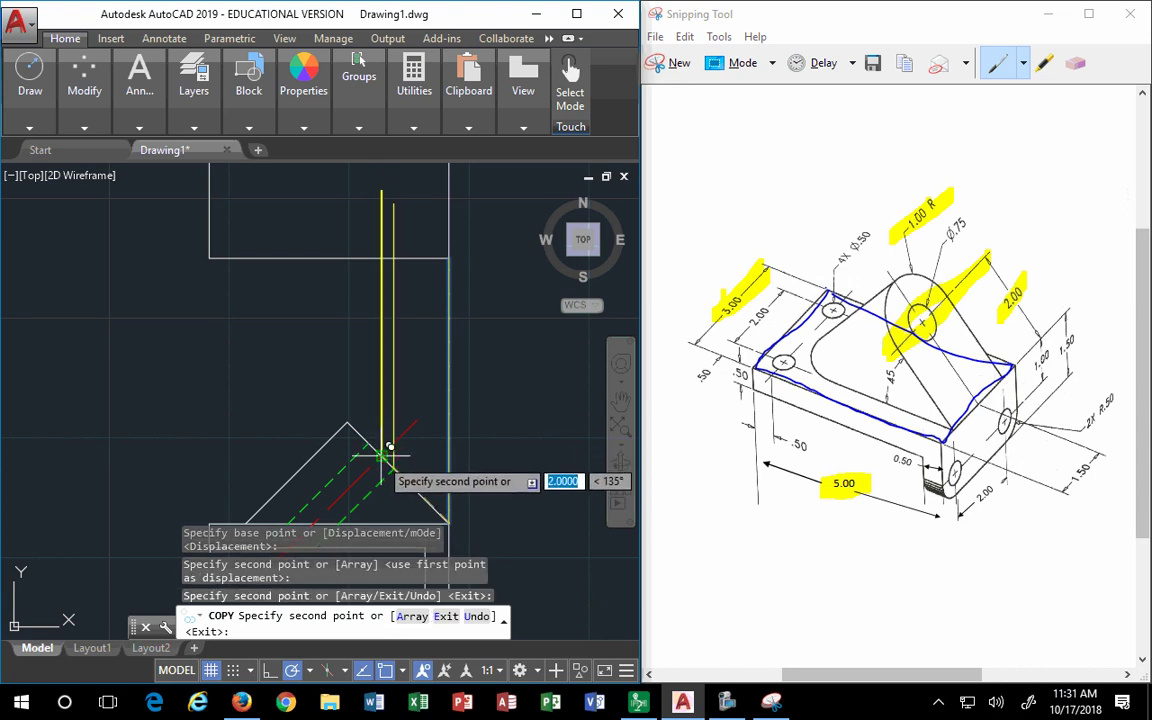
pyautogui.click(374, 428)
pyautogui.click(356, 413)
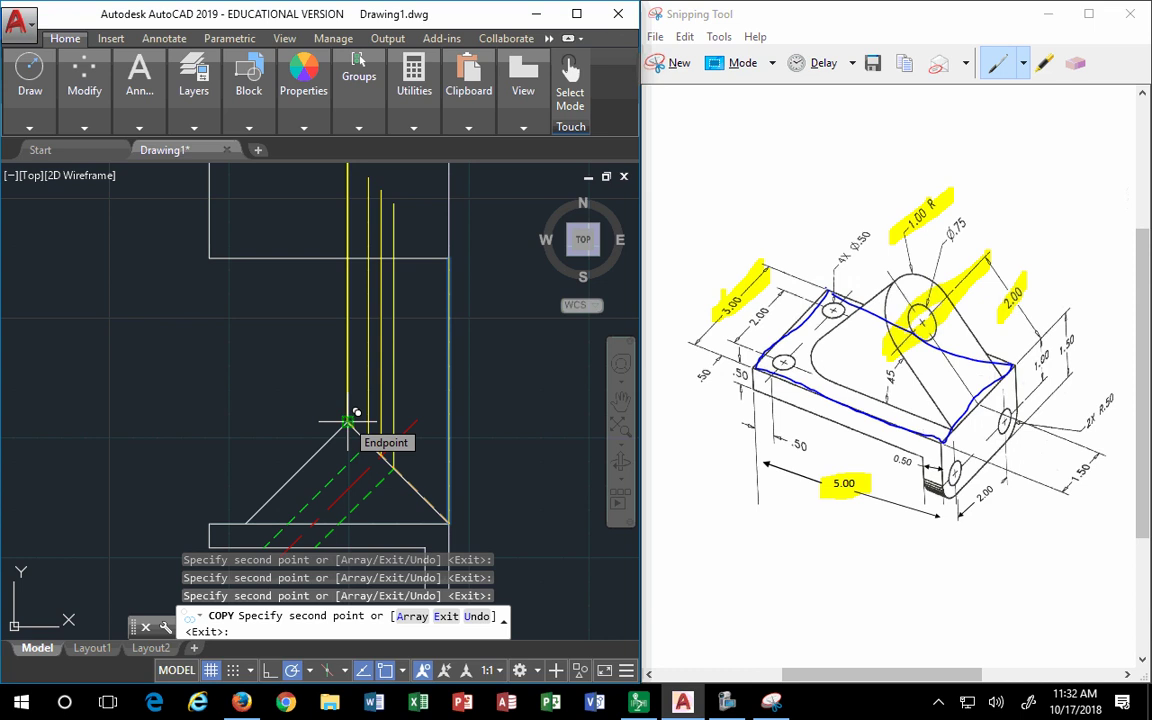
# Finish copying and stretch the first two copied yellow lines up above the rectangle.
pyautogui.press('Return')
pyautogui.moveTo(368, 368); pyautogui.dragTo(373, 489, button='middle')
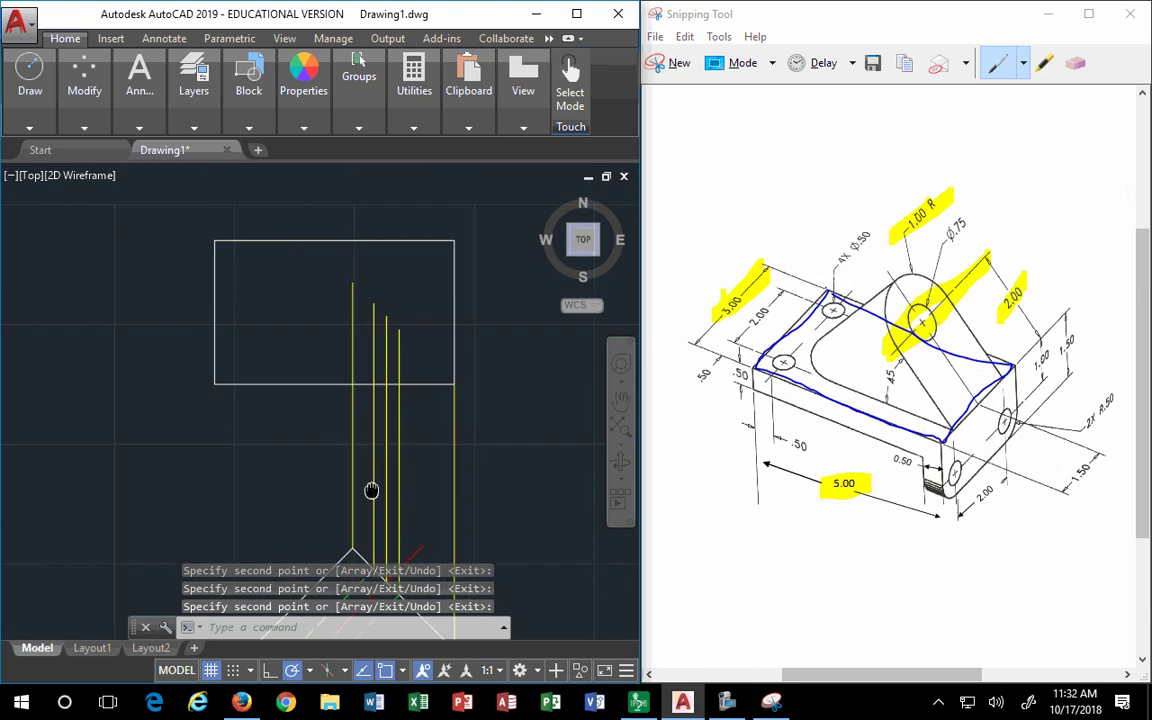
pyautogui.click(399, 365)
pyautogui.click(399, 337)
pyautogui.click(399, 226)
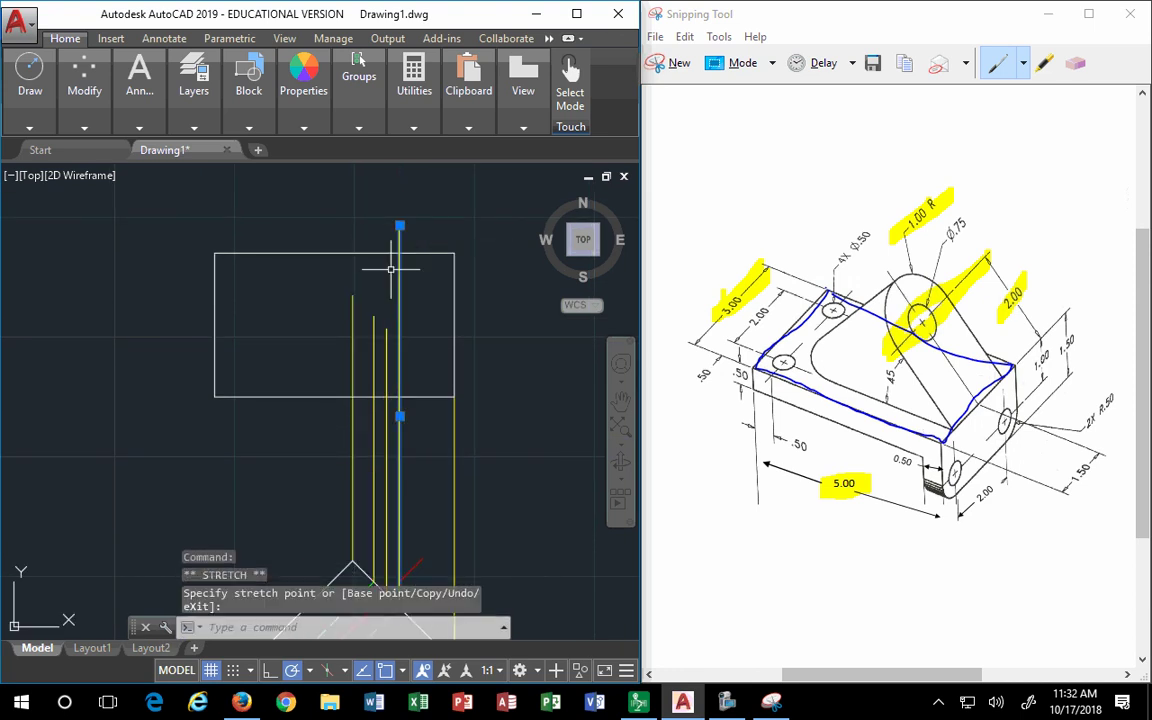
pyautogui.click(387, 340)
pyautogui.click(386, 329)
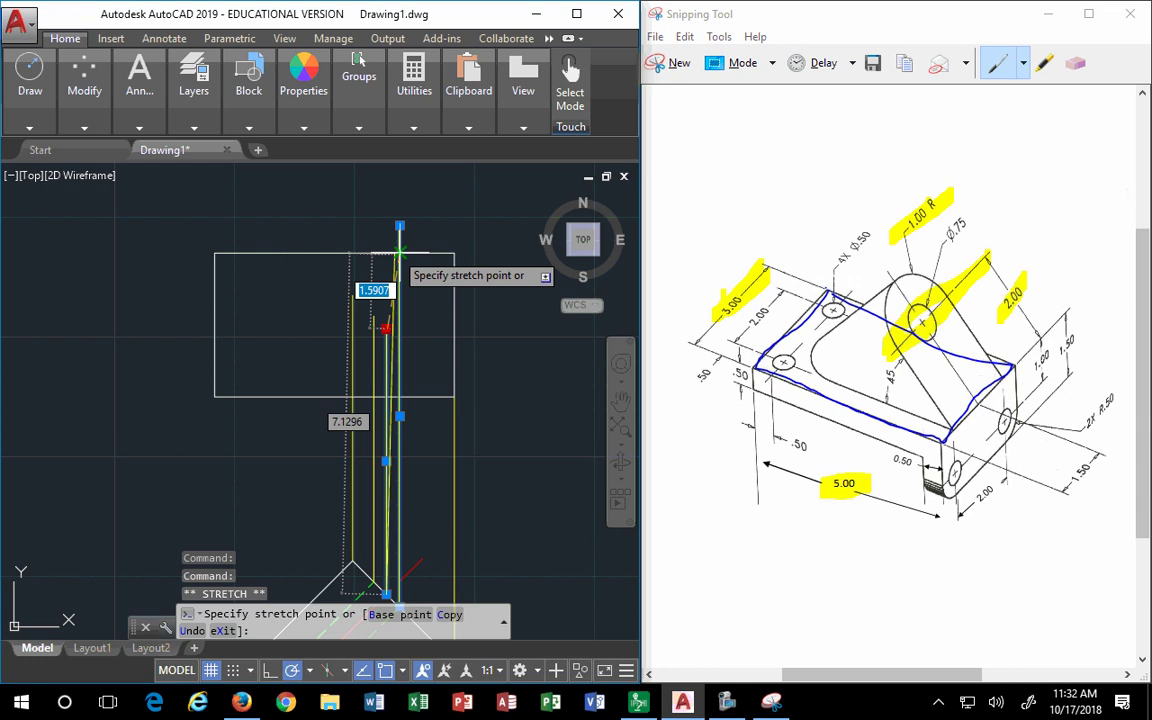
pyautogui.click(386, 237)
# Stretch the remaining yellow lines up level with the others.
pyautogui.click(374, 340)
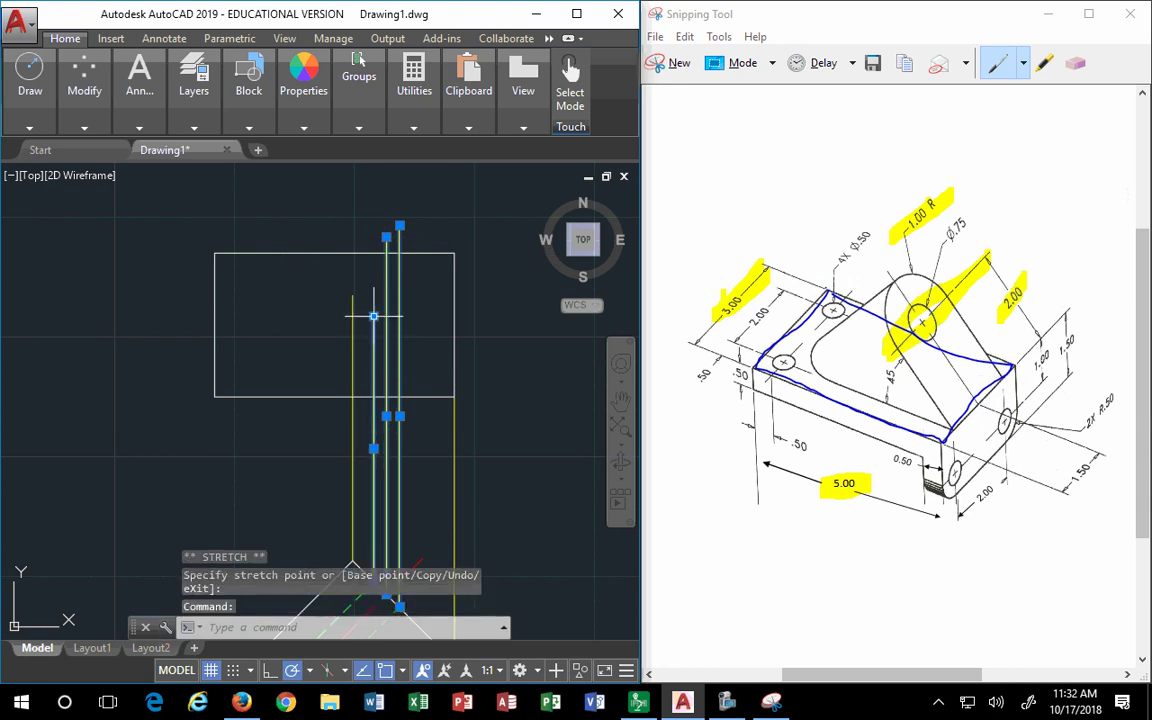
pyautogui.click(374, 313)
pyautogui.click(374, 233)
pyautogui.click(353, 291)
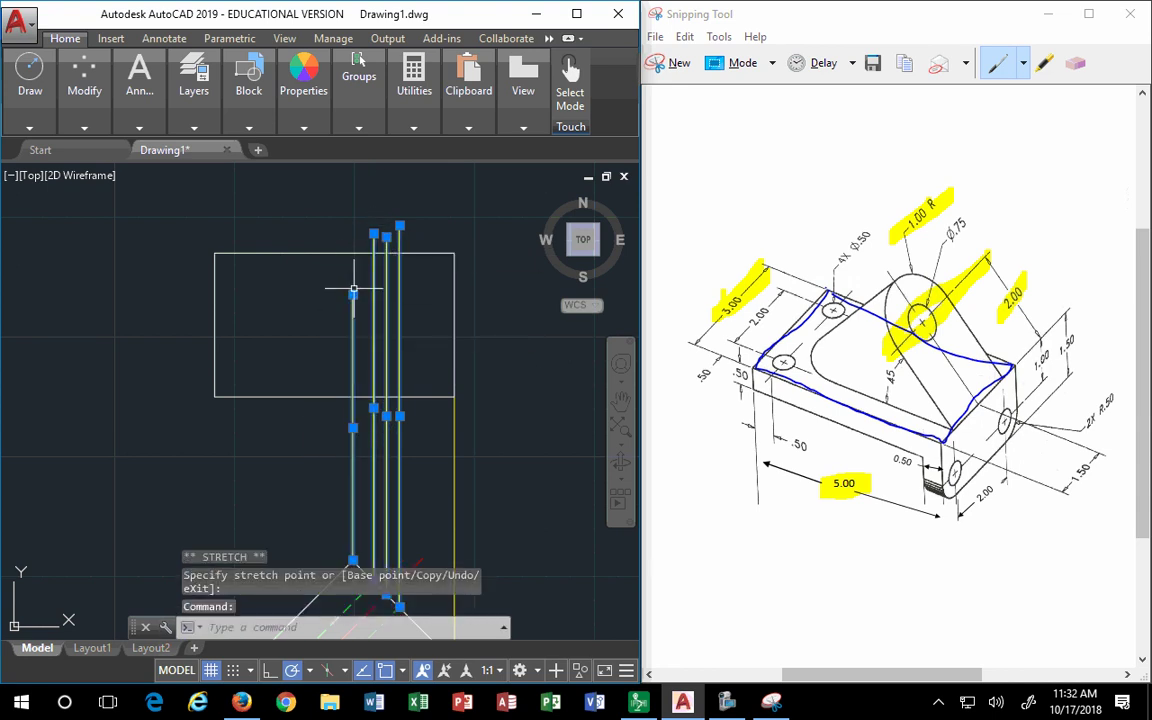
pyautogui.click(352, 294)
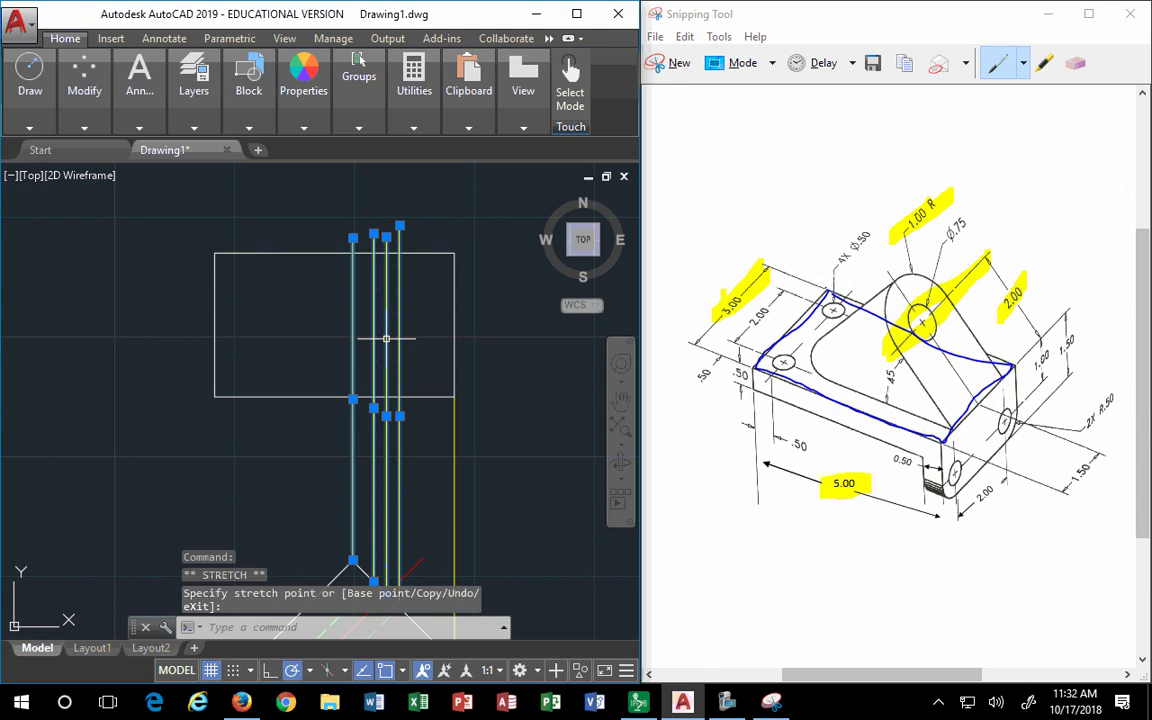
pyautogui.press('Escape')
pyautogui.press('Escape')
pyautogui.press('Escape')
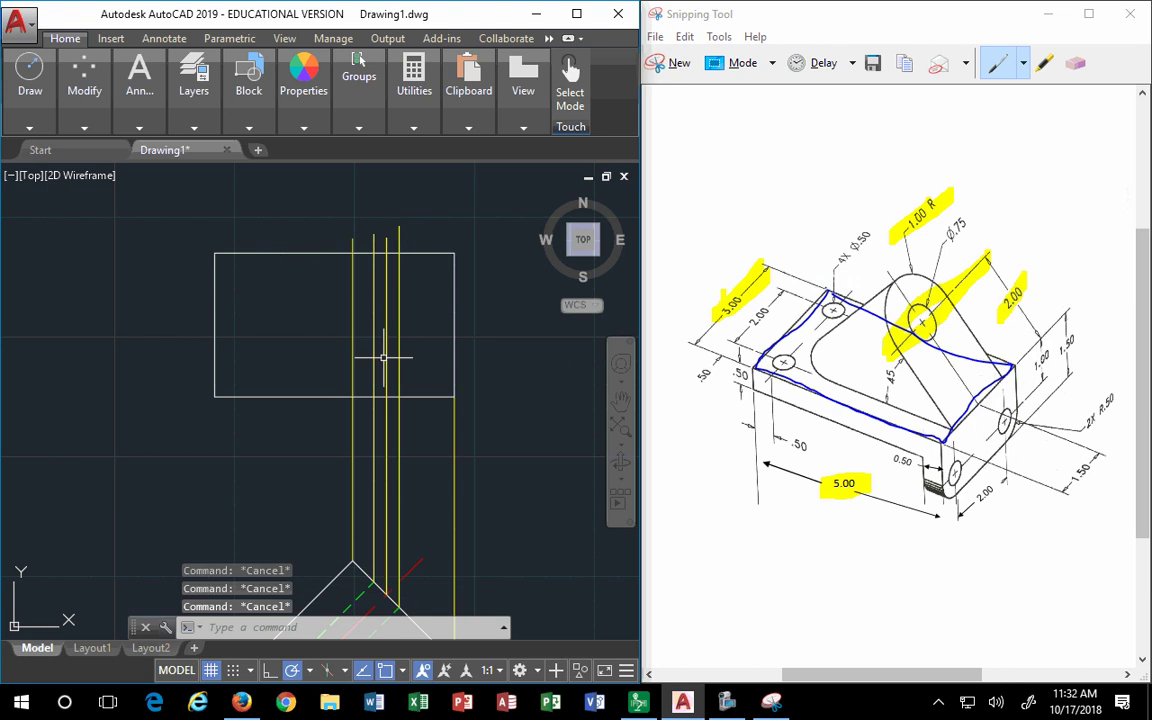
pyautogui.press('l')
pyautogui.press('Return')
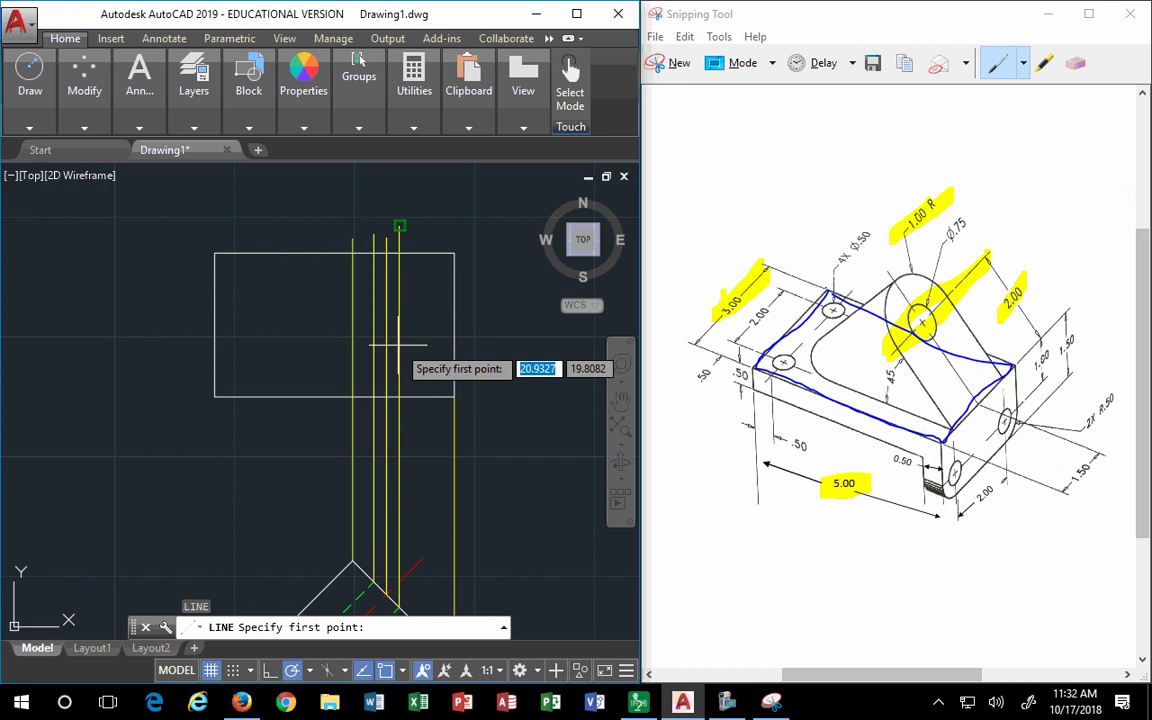
# Draw a horizontal line from the rectangle's left-edge midpoint using the mid snap.
pyautogui.click(398, 345)
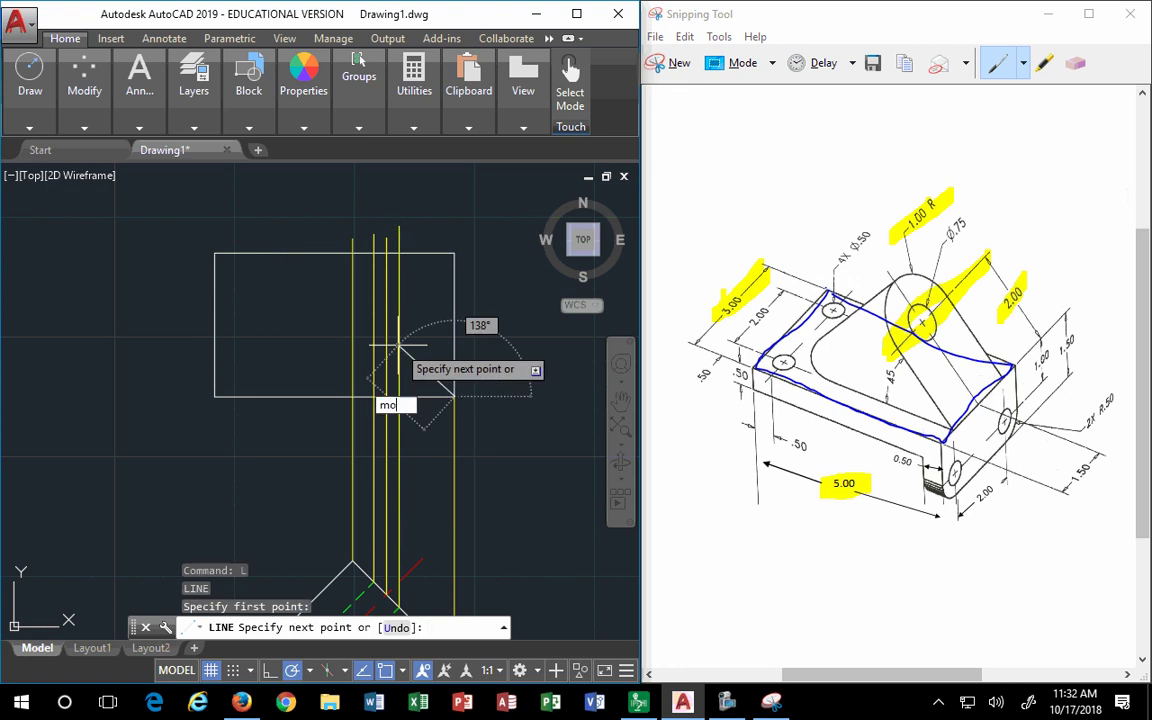
pyautogui.write('mid')
pyautogui.press('Return')
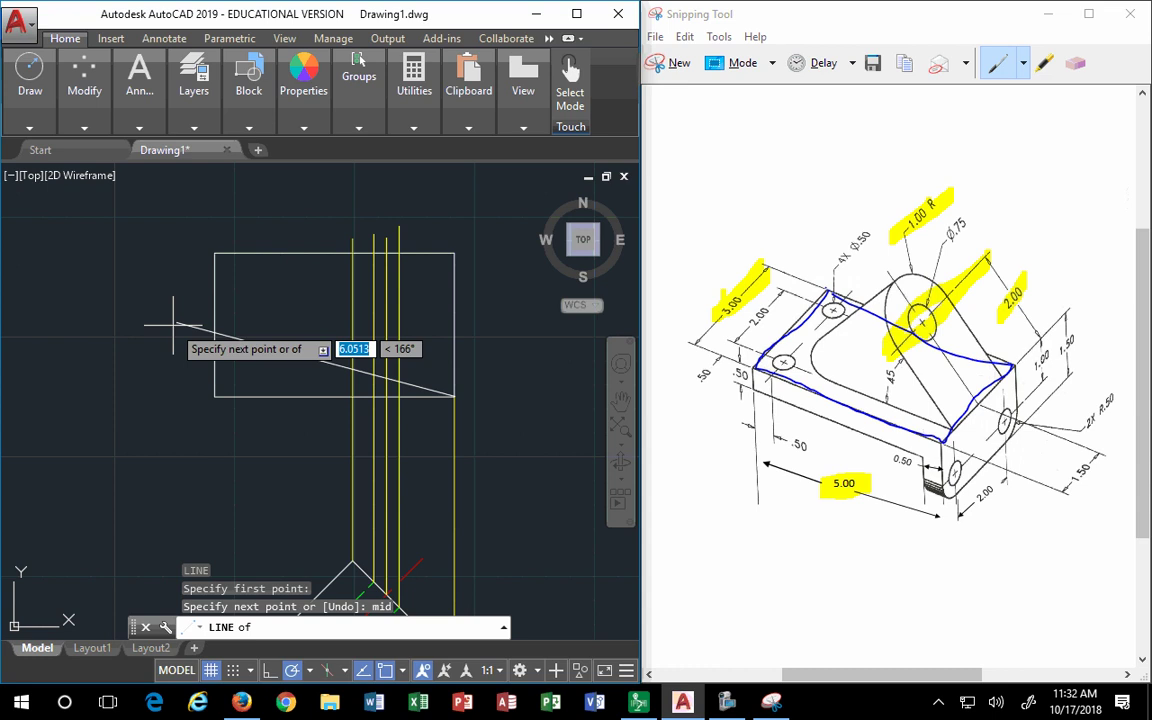
pyautogui.press('Escape')
pyautogui.press('Escape')
pyautogui.press('Escape')
pyautogui.press('Return')
pyautogui.write('mid')
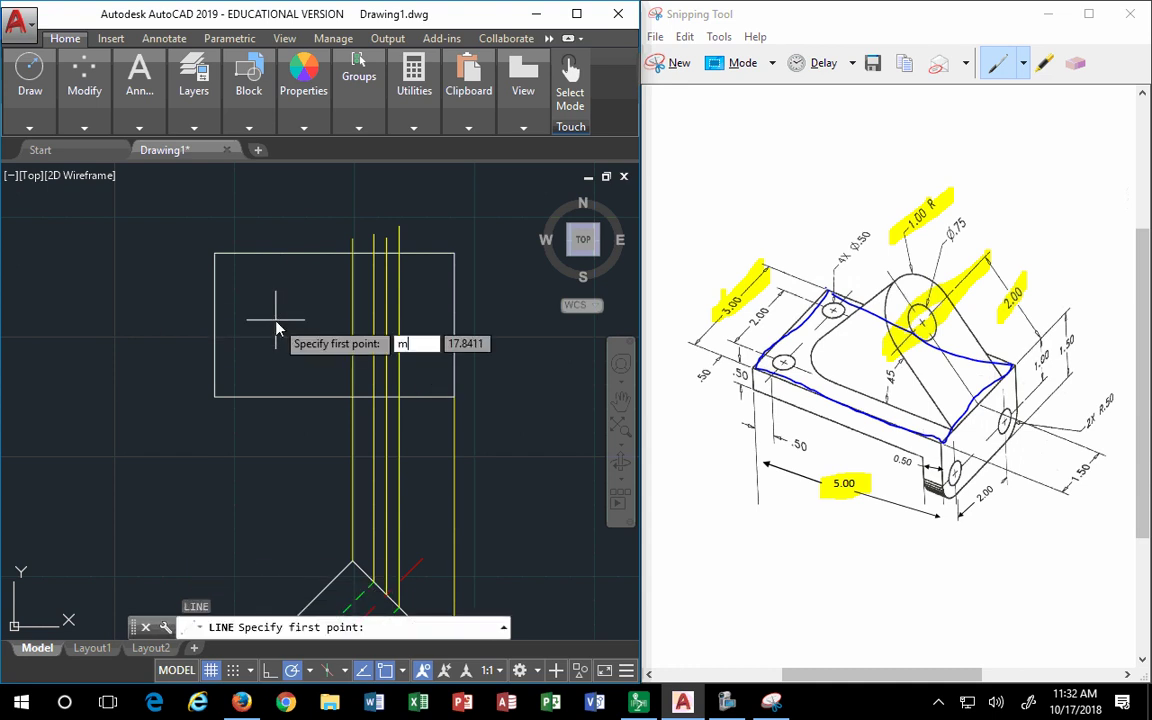
pyautogui.press('Return')
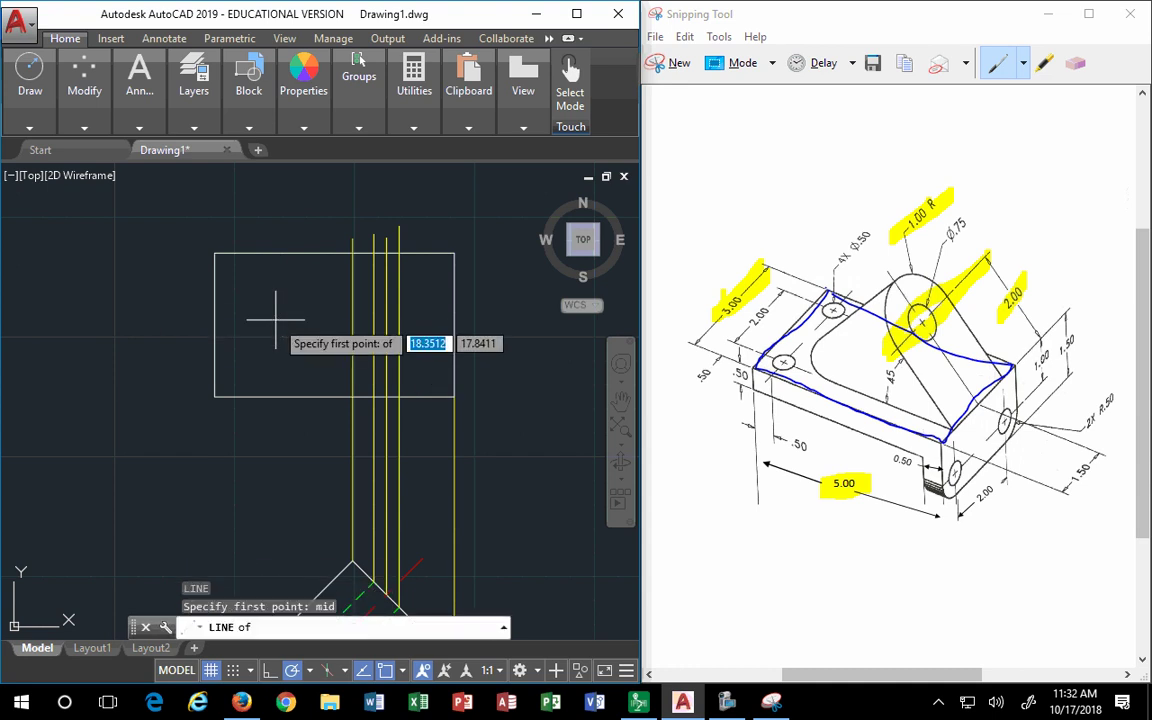
pyautogui.click(214, 324)
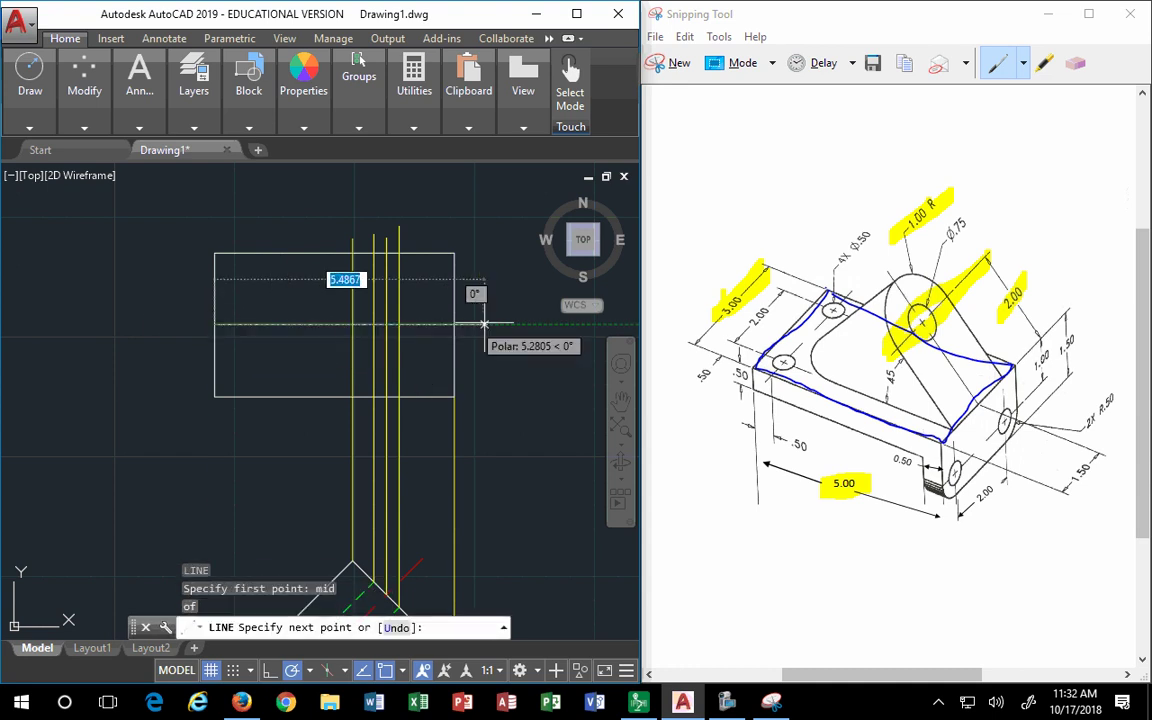
pyautogui.press('Escape')
pyautogui.press('Escape')
# Stretch the horizontal line's left end out past the rectangle's left side.
pyautogui.click(311, 334)
pyautogui.click(244, 326)
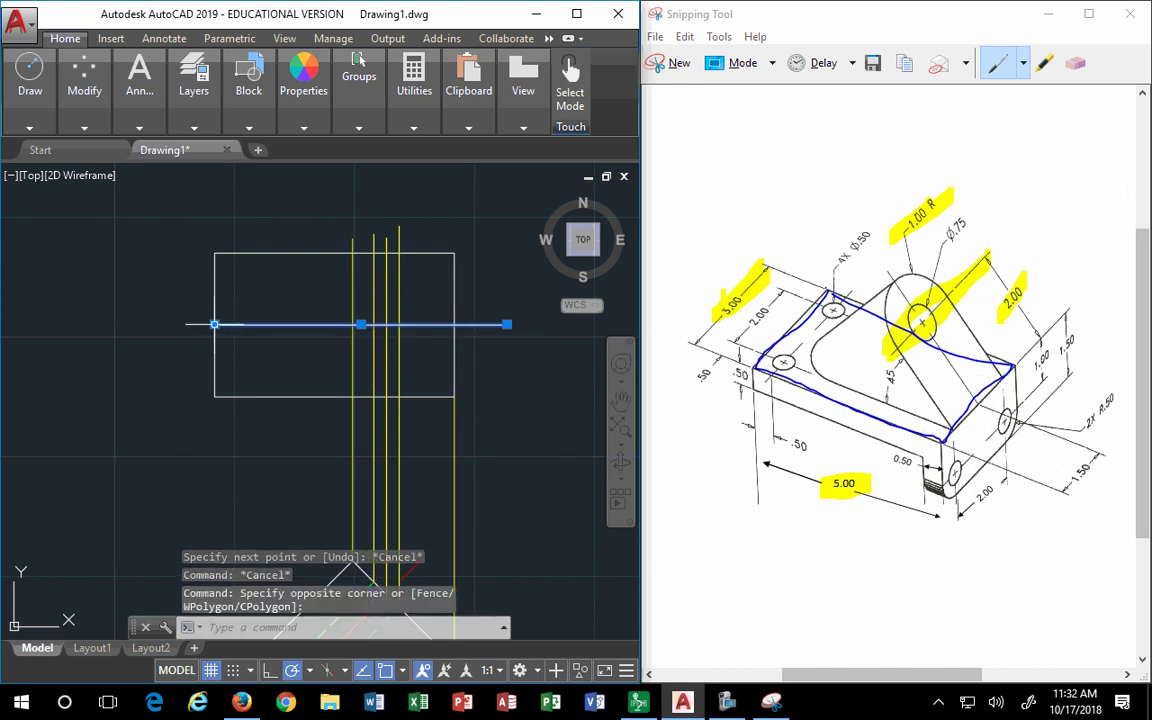
pyautogui.click(214, 324)
pyautogui.click(166, 324)
pyautogui.press('Escape')
pyautogui.scroll(-2, 273, 324)
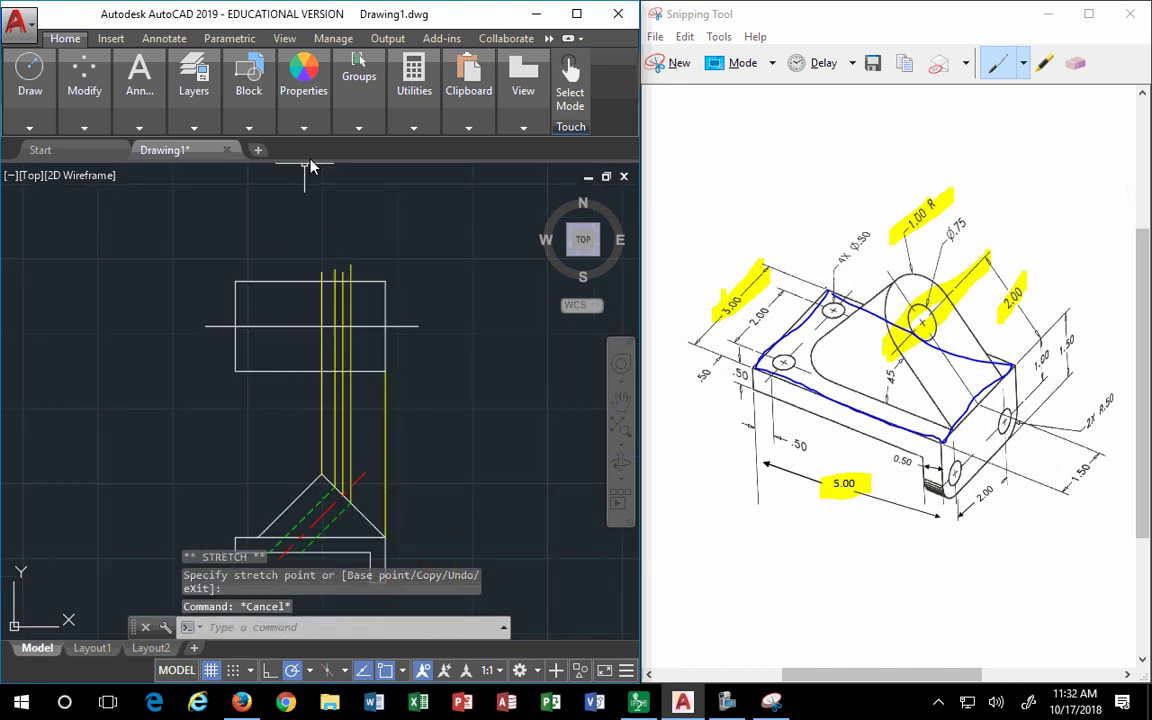
# Match the red dashed centreline style onto the horizontal line.
pyautogui.click(303, 90)
pyautogui.click(300, 162)
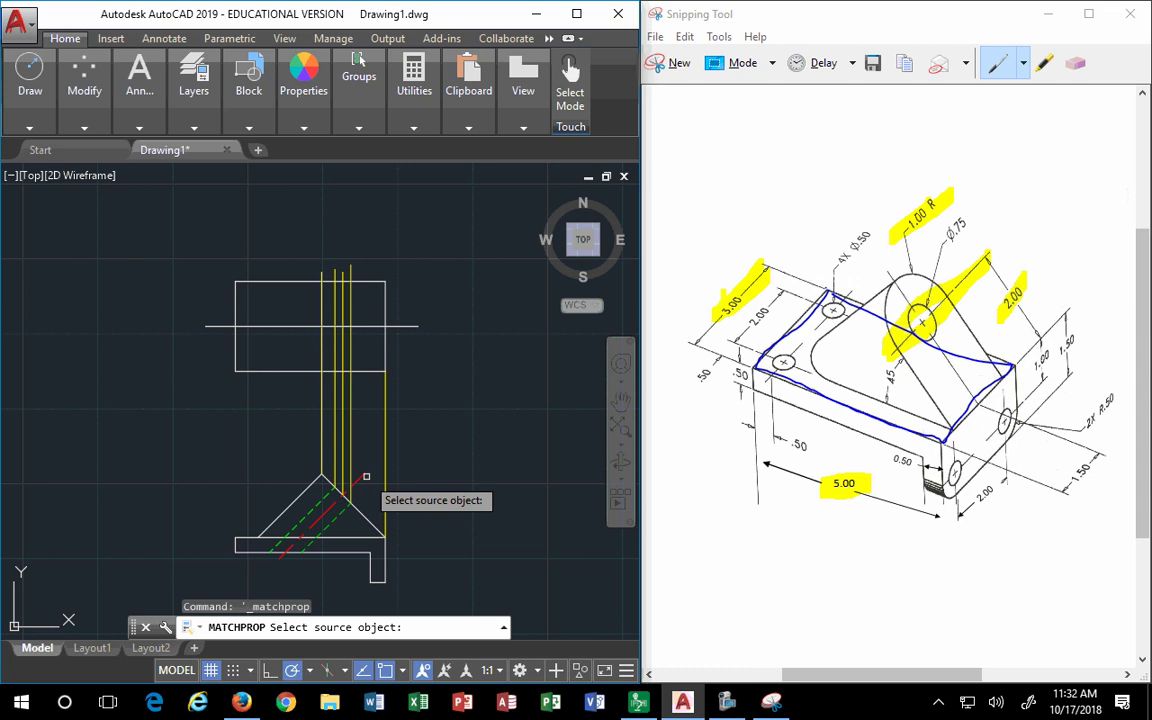
pyautogui.click(366, 477)
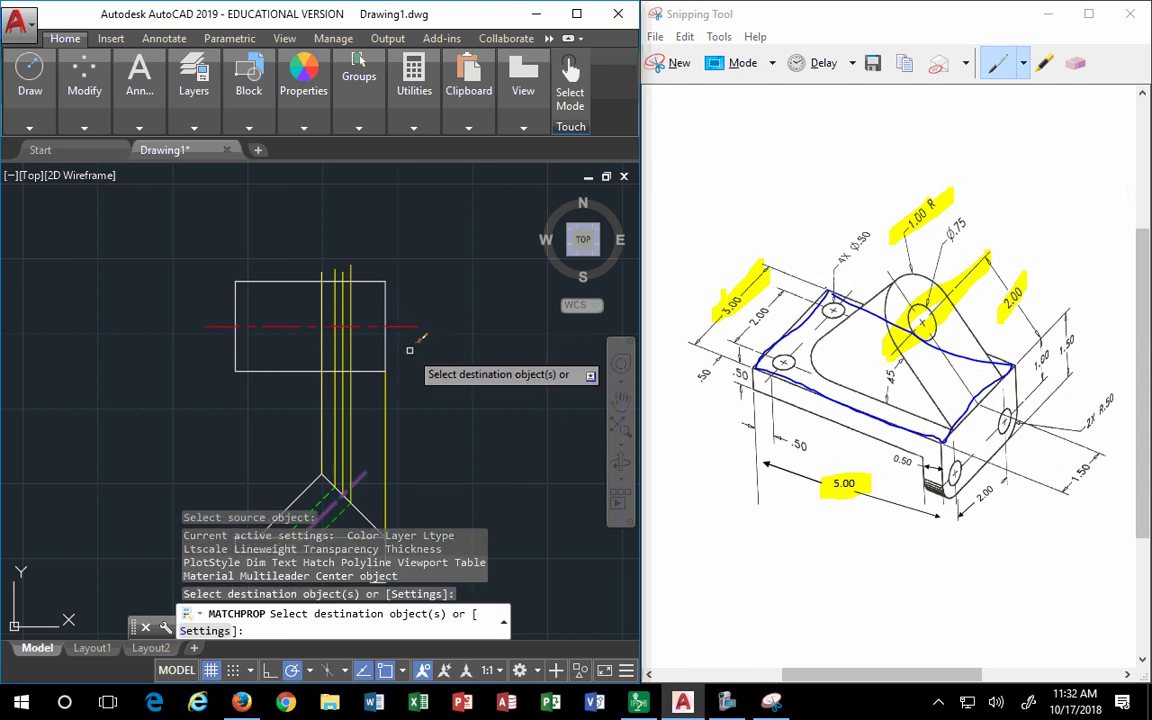
pyautogui.click(349, 326)
pyautogui.press('Escape')
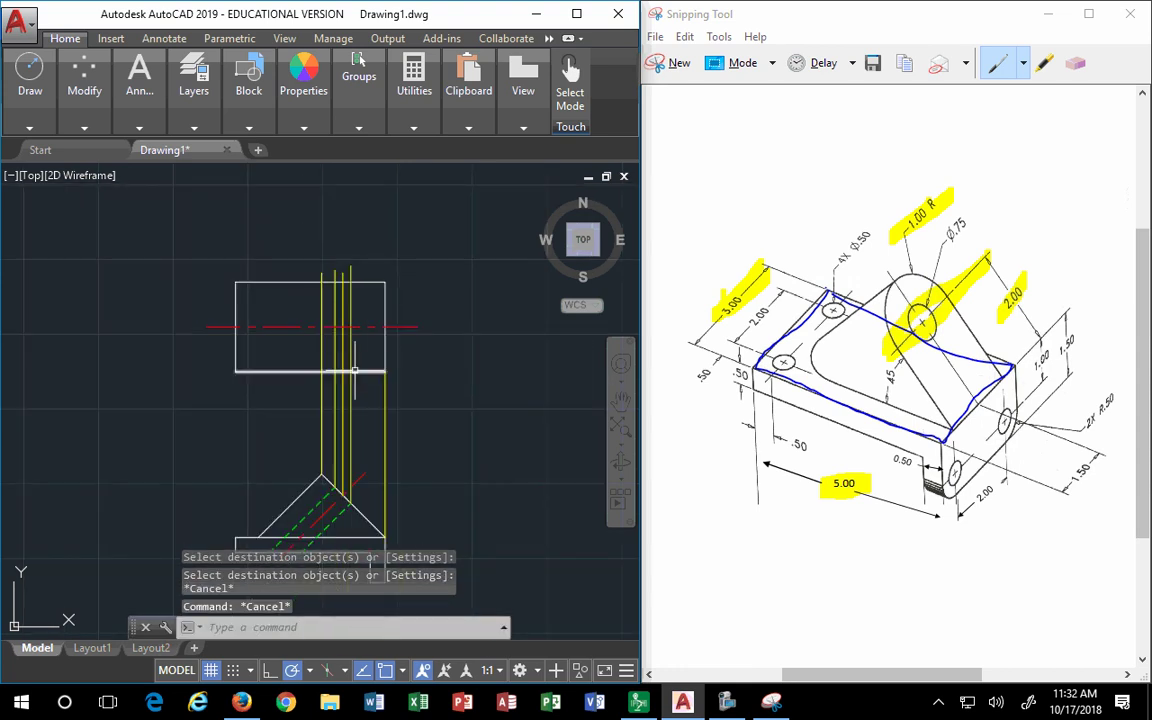
pyautogui.click(342, 454)
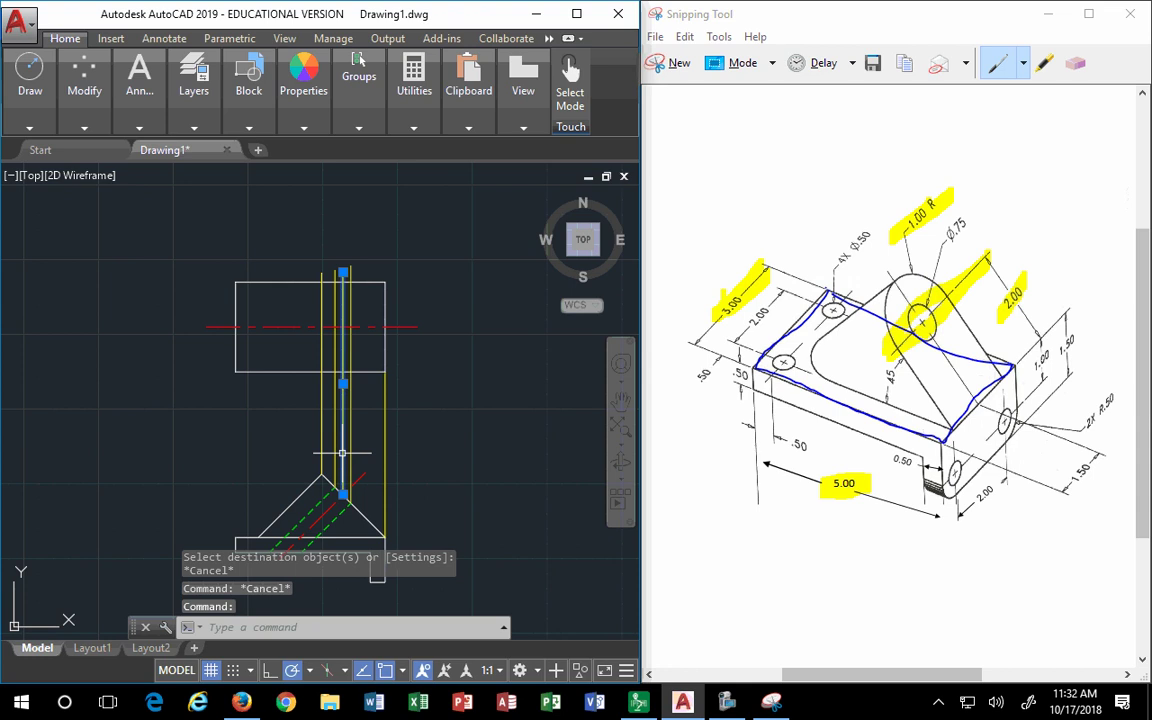
pyautogui.press('Escape')
# Match the red dashed centreline style onto the vertical line between the projection lines.
pyautogui.click(303, 110)
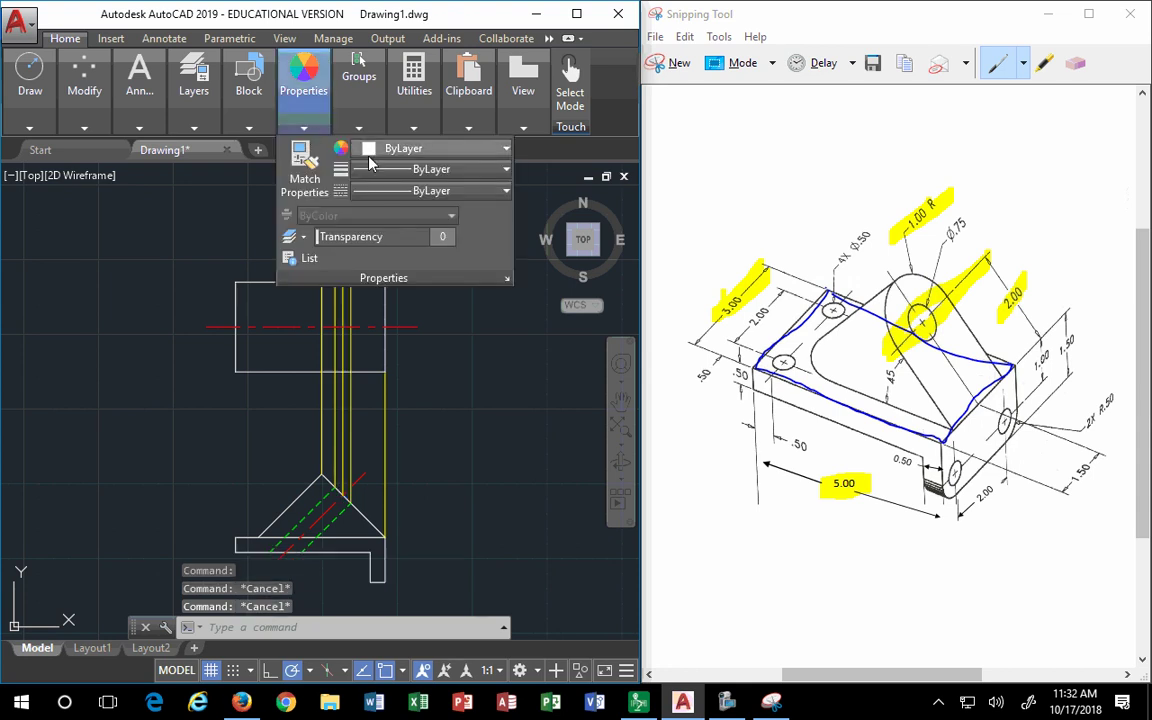
pyautogui.click(304, 168)
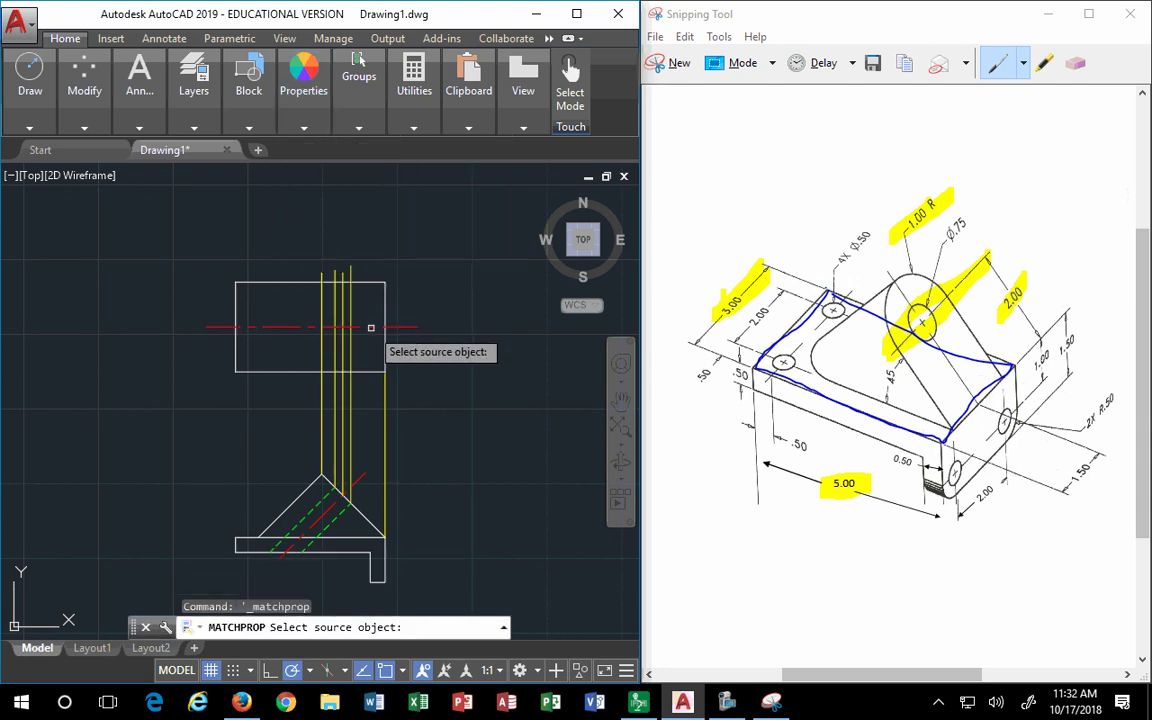
pyautogui.click(366, 326)
pyautogui.click(343, 310)
pyautogui.press('Escape')
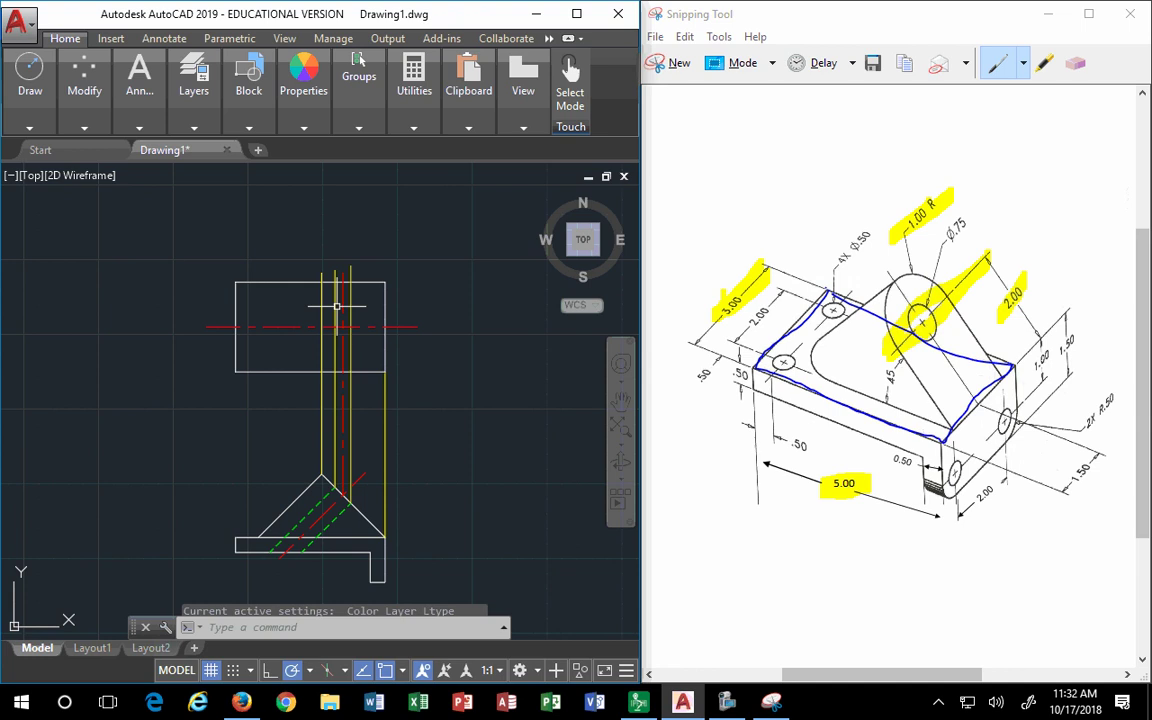
pyautogui.click(344, 483)
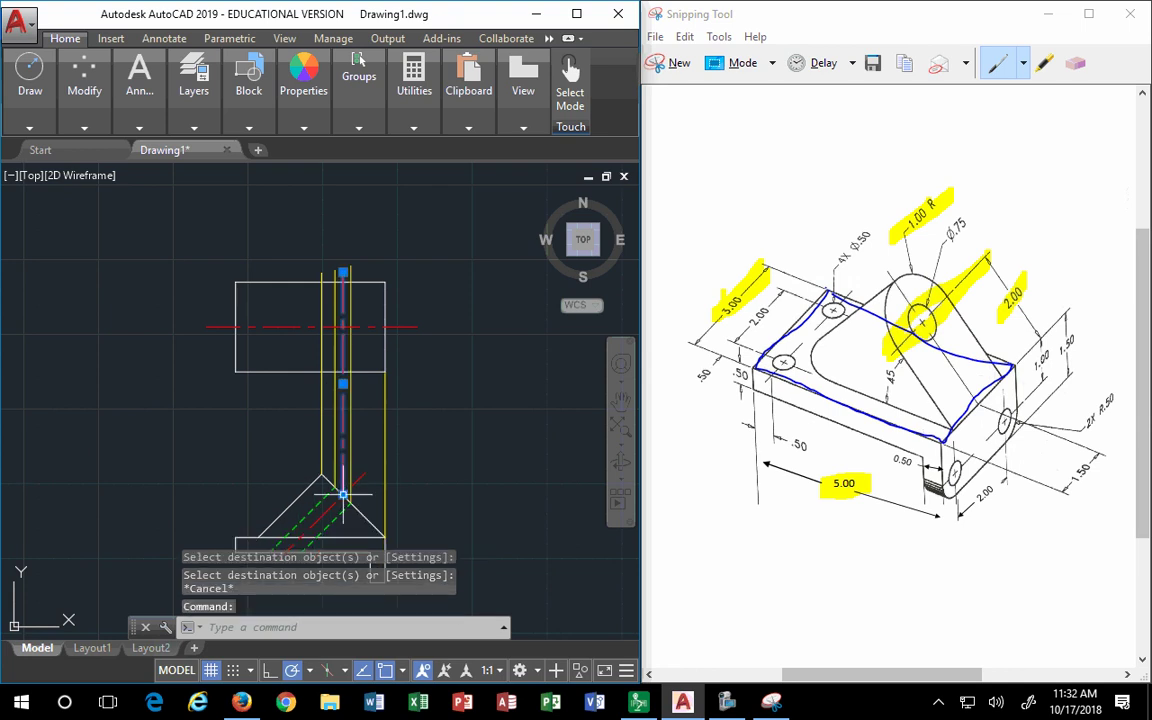
pyautogui.click(343, 494)
pyautogui.scroll(4, 345, 327)
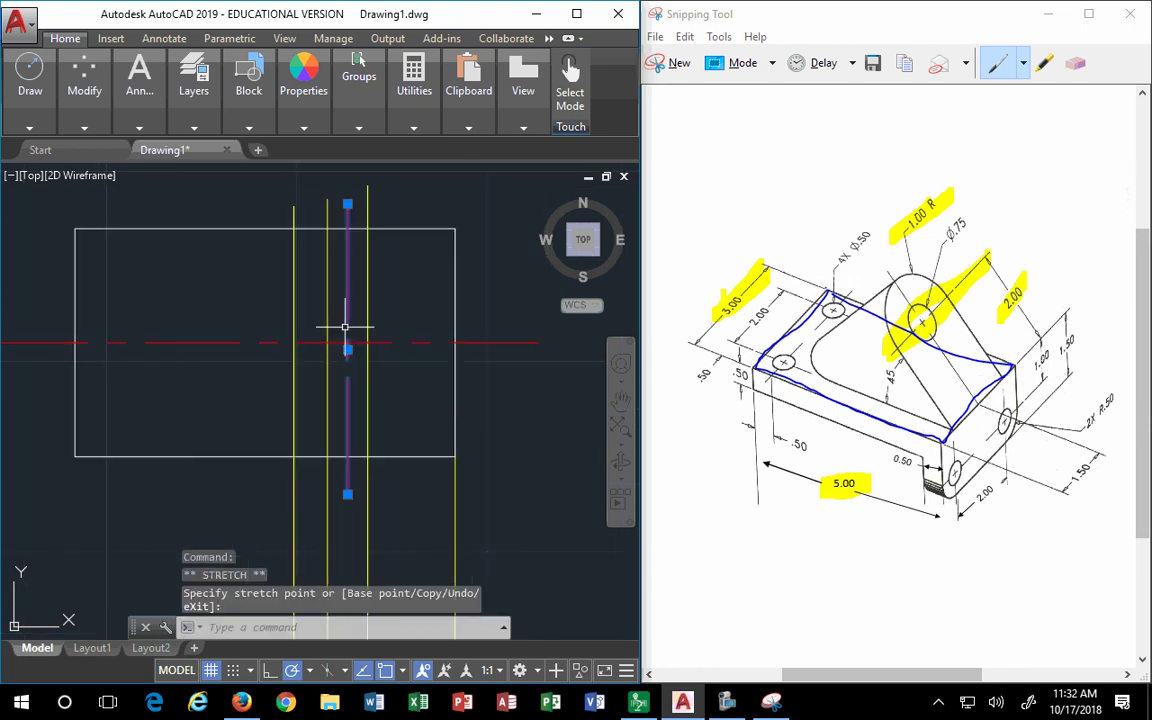
pyautogui.press('Escape')
pyautogui.press('Escape')
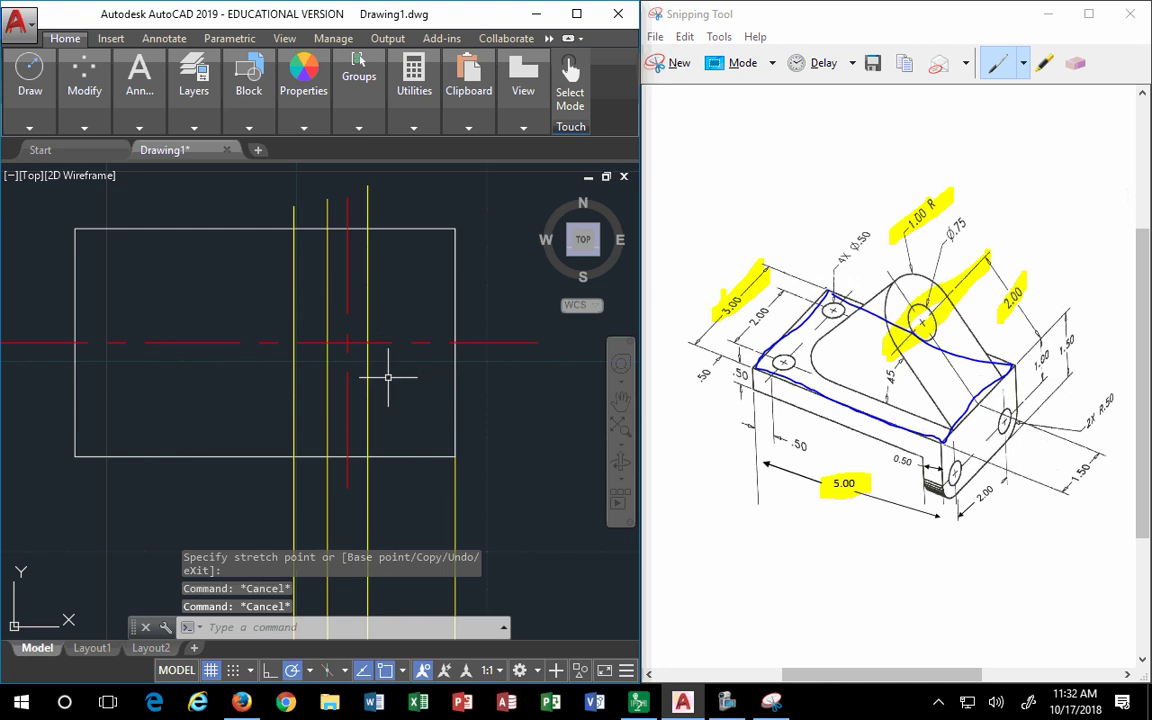
# Inspect two yellow projection lines, then return to the reference picture.
pyautogui.click(327, 302)
pyautogui.click(367, 311)
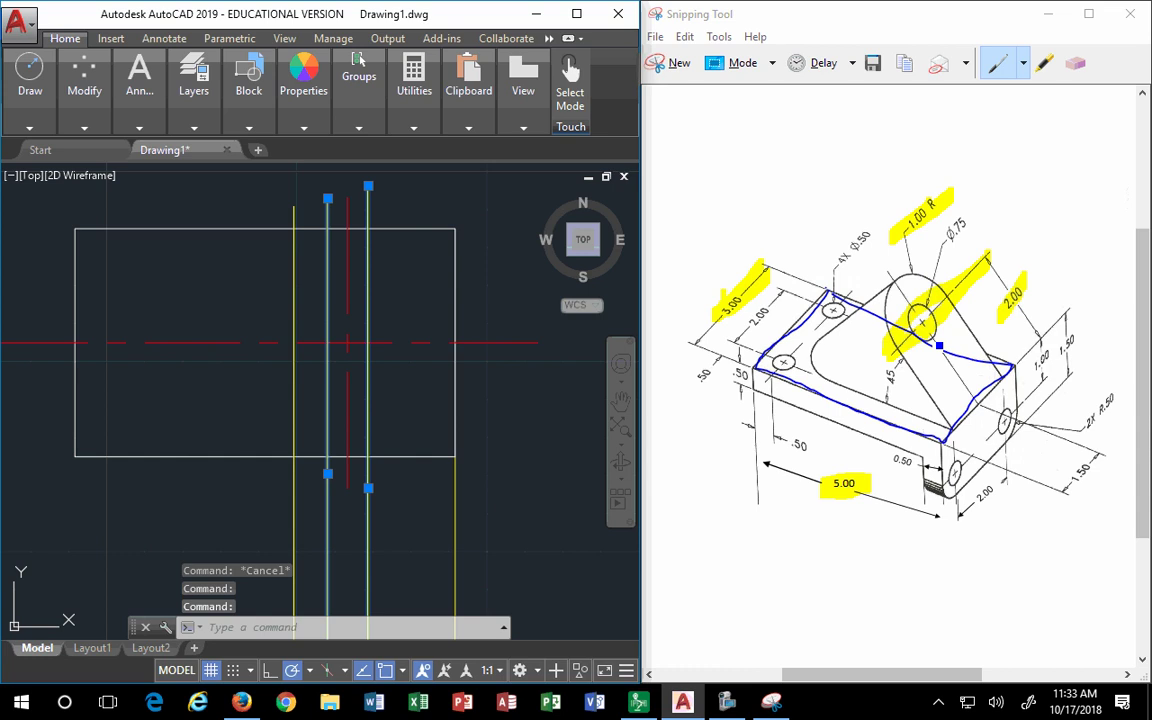
pyautogui.press('Escape')
pyautogui.press('Escape')
pyautogui.click(996, 68)
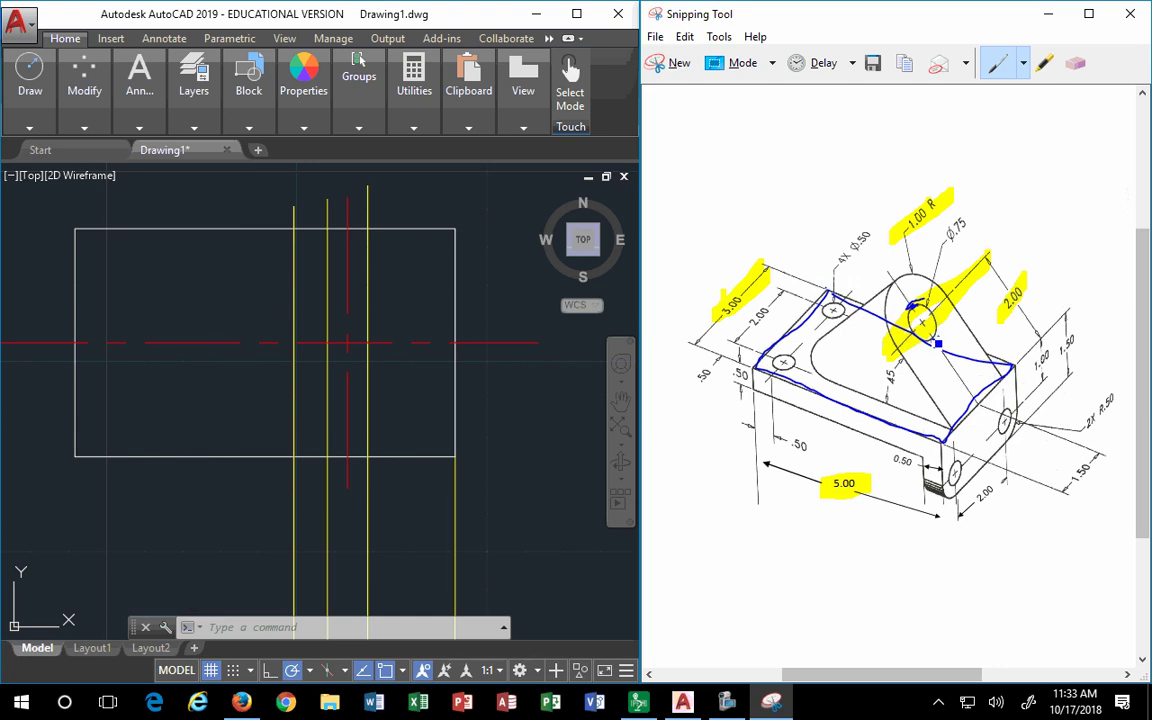
# Erase the blue pen outline around the part with the Snipping Tool eraser.
pyautogui.click(1076, 63)
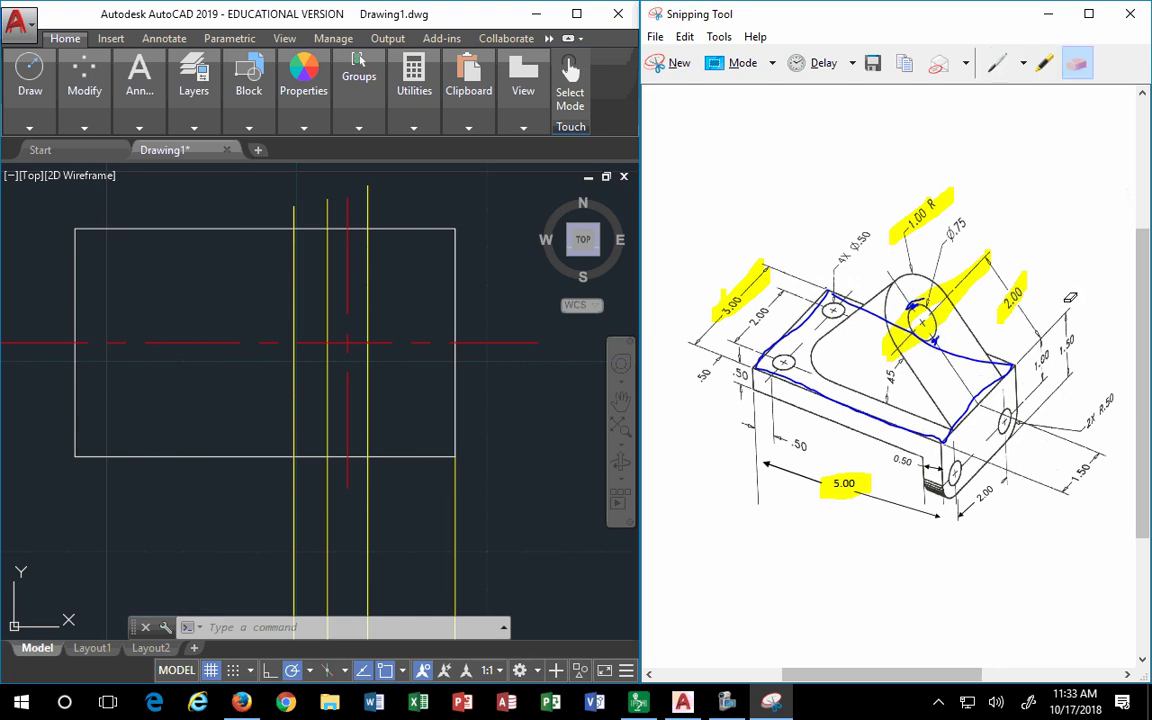
pyautogui.click(978, 357)
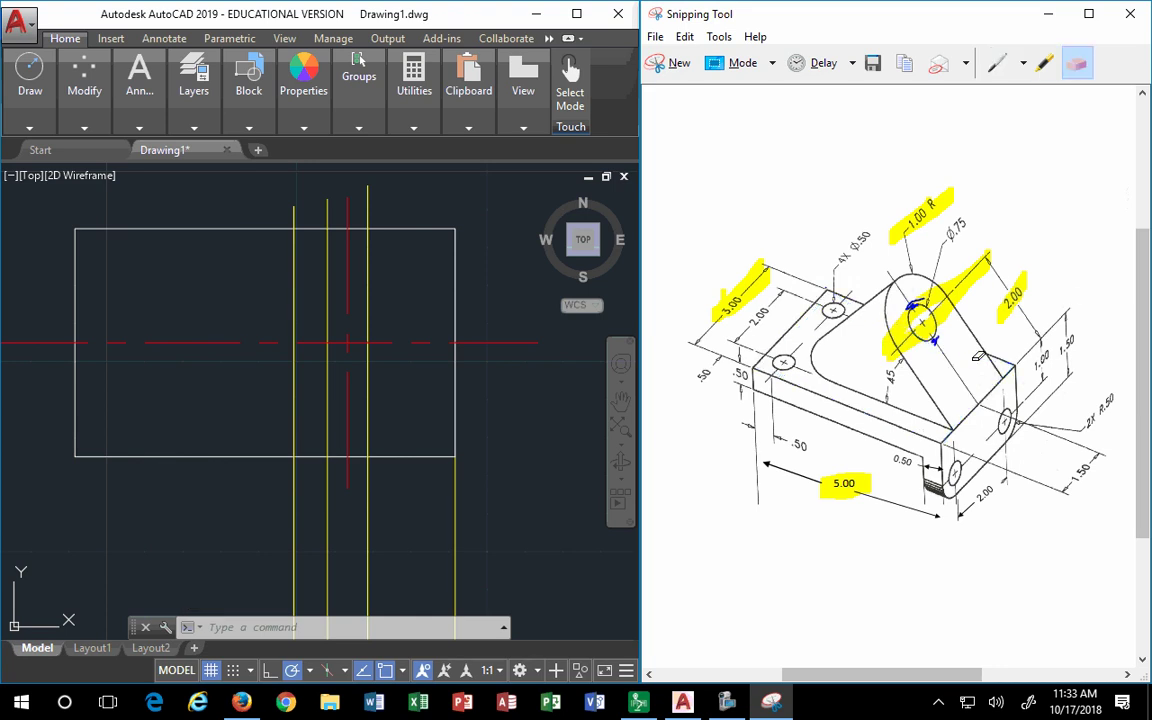
pyautogui.click(328, 318)
# Inspect the middle and leftmost yellow projection lines in the drawing.
pyautogui.click(328, 298)
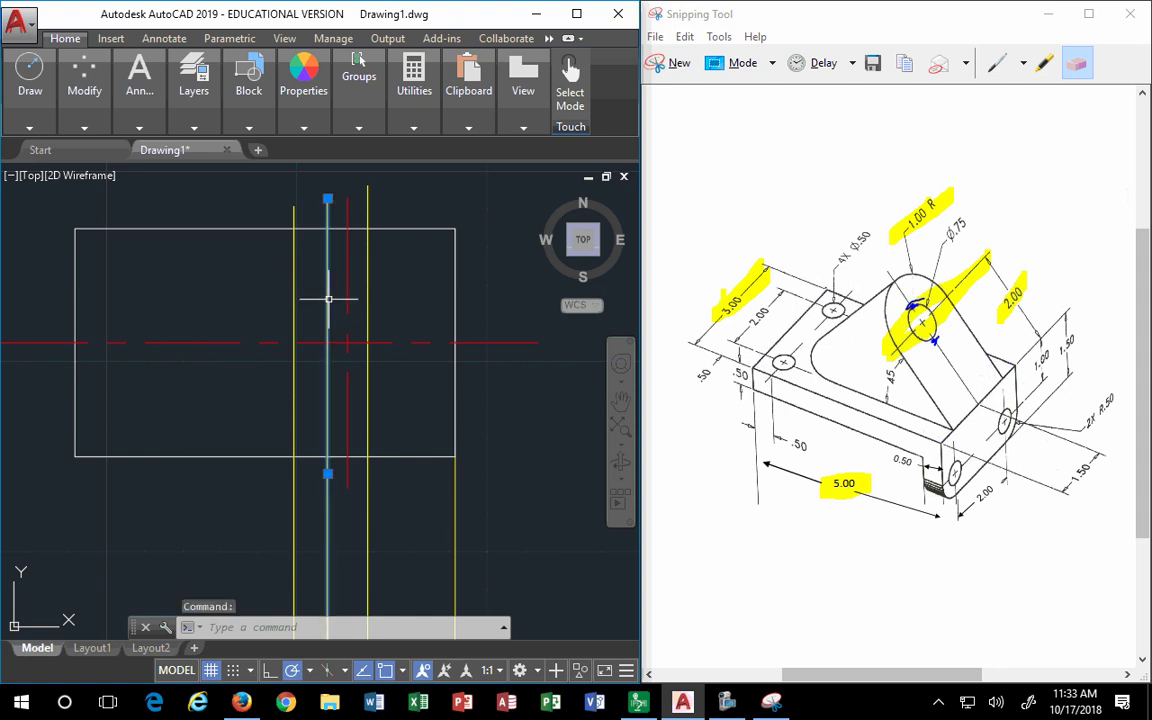
pyautogui.click(369, 301)
pyautogui.press('Escape')
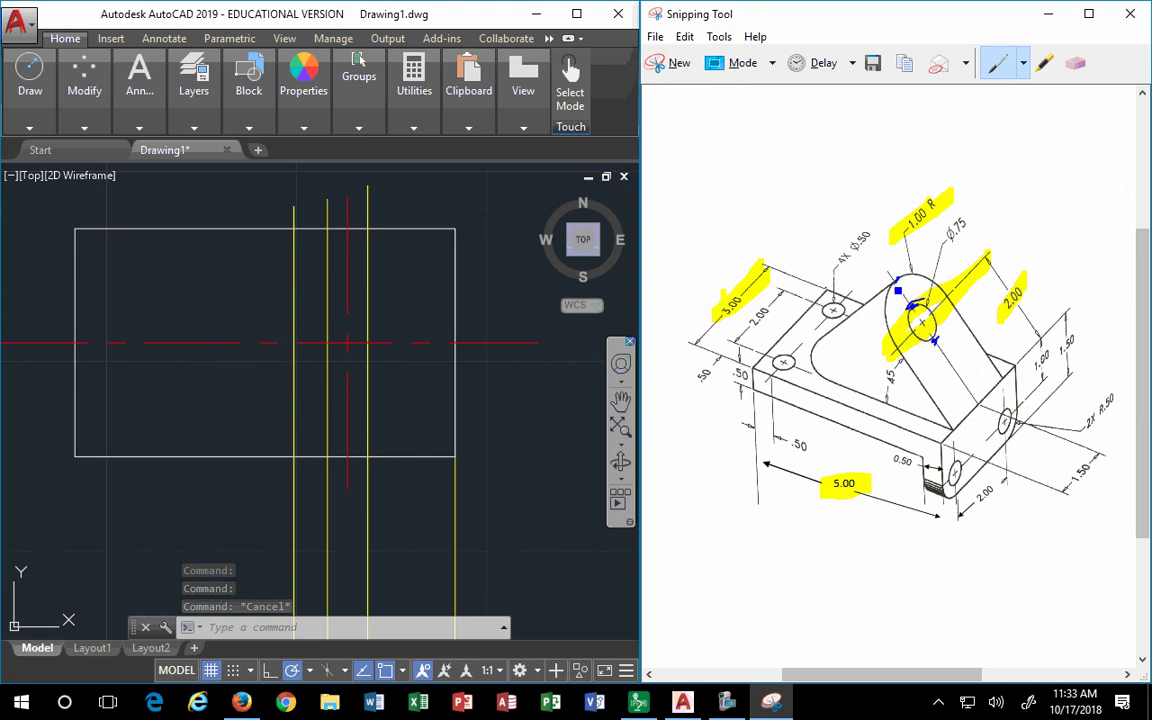
pyautogui.click(294, 328)
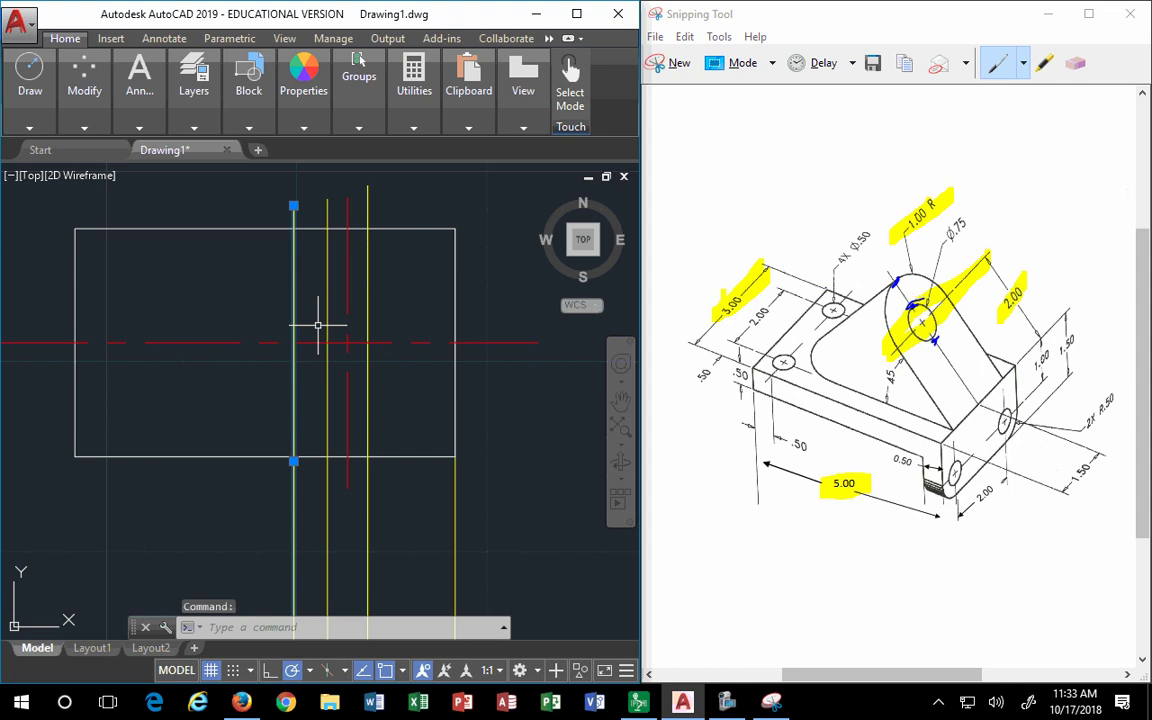
pyautogui.press('Escape')
pyautogui.press('Escape')
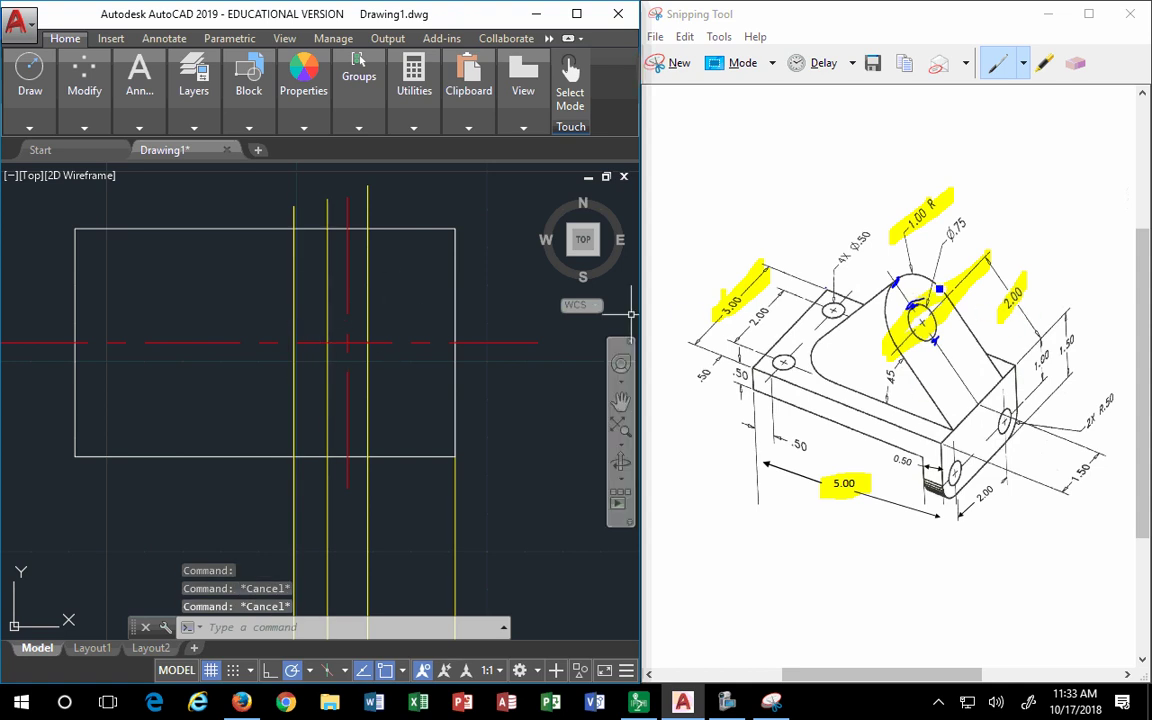
# Offset the top view's centreline 0.375 downward.
pyautogui.write('offset')
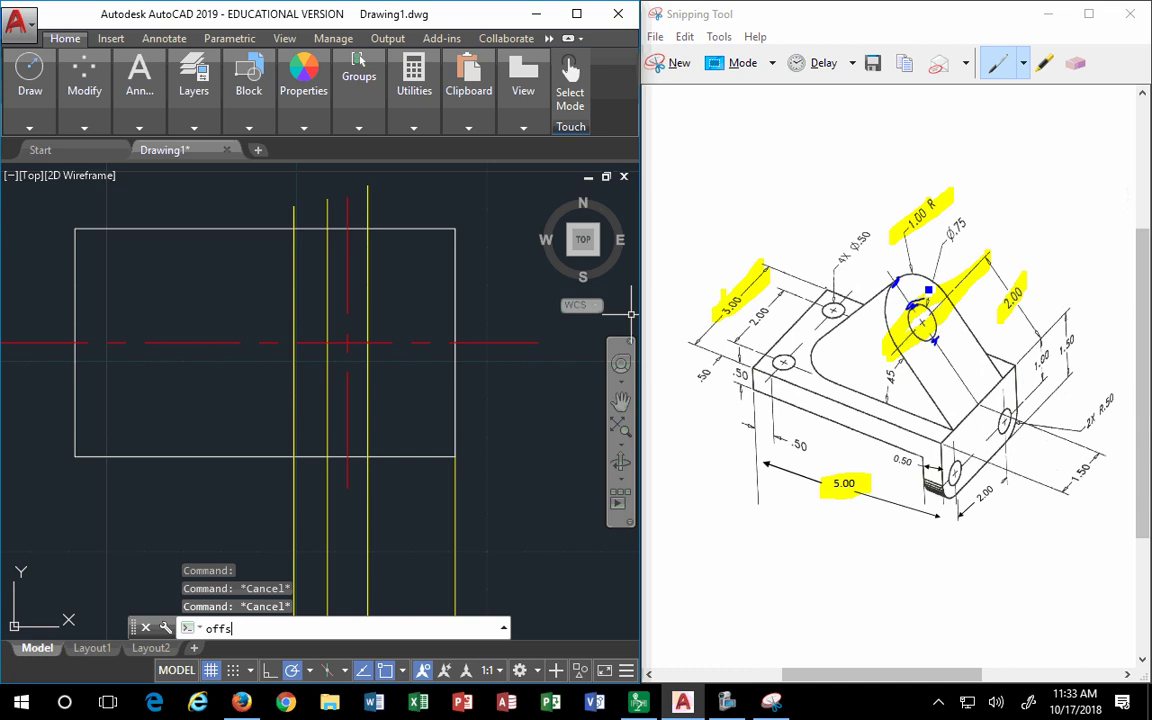
pyautogui.press('Return')
pyautogui.write('.375')
pyautogui.press('Return')
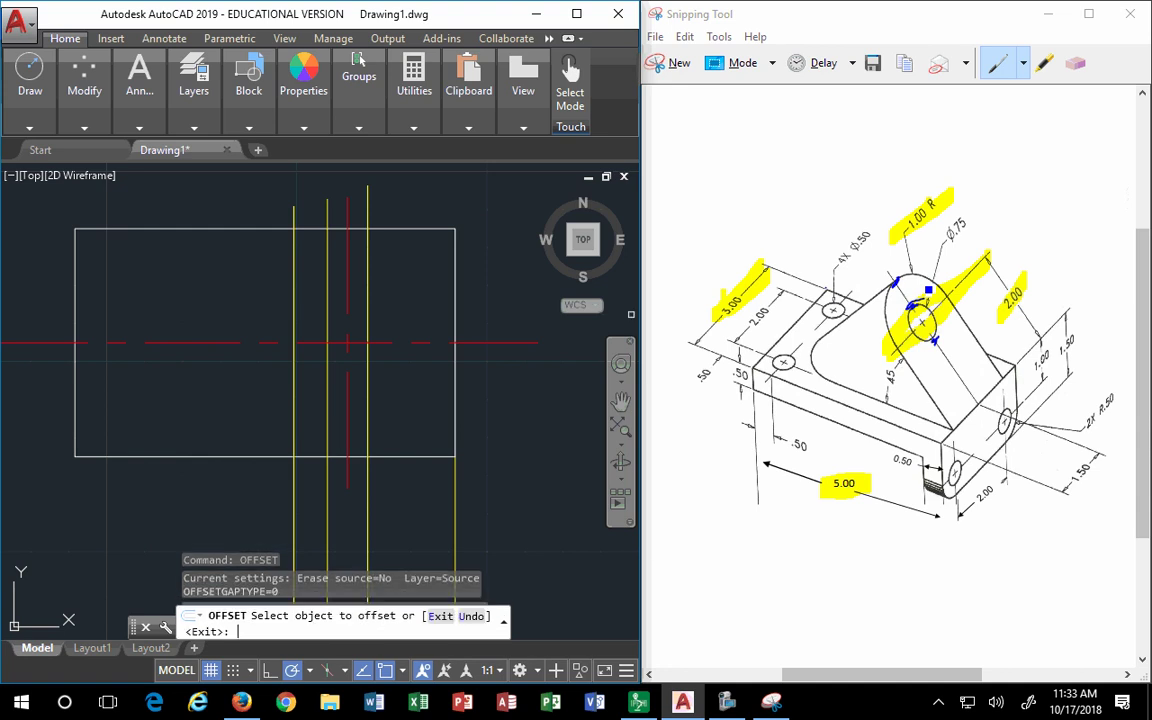
pyautogui.click(384, 342)
pyautogui.click(380, 358)
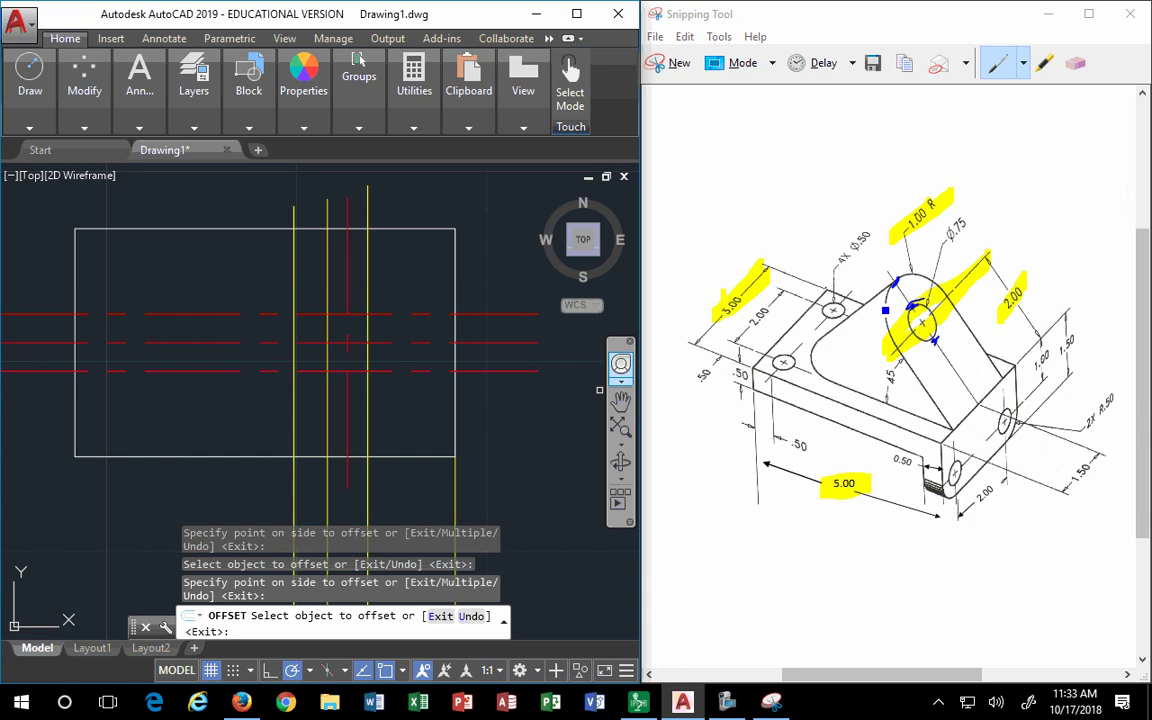
pyautogui.press('Escape')
pyautogui.press('Escape')
# Offset centreline copies 1 unit away, then delete the misplaced offset line.
pyautogui.press('Return')
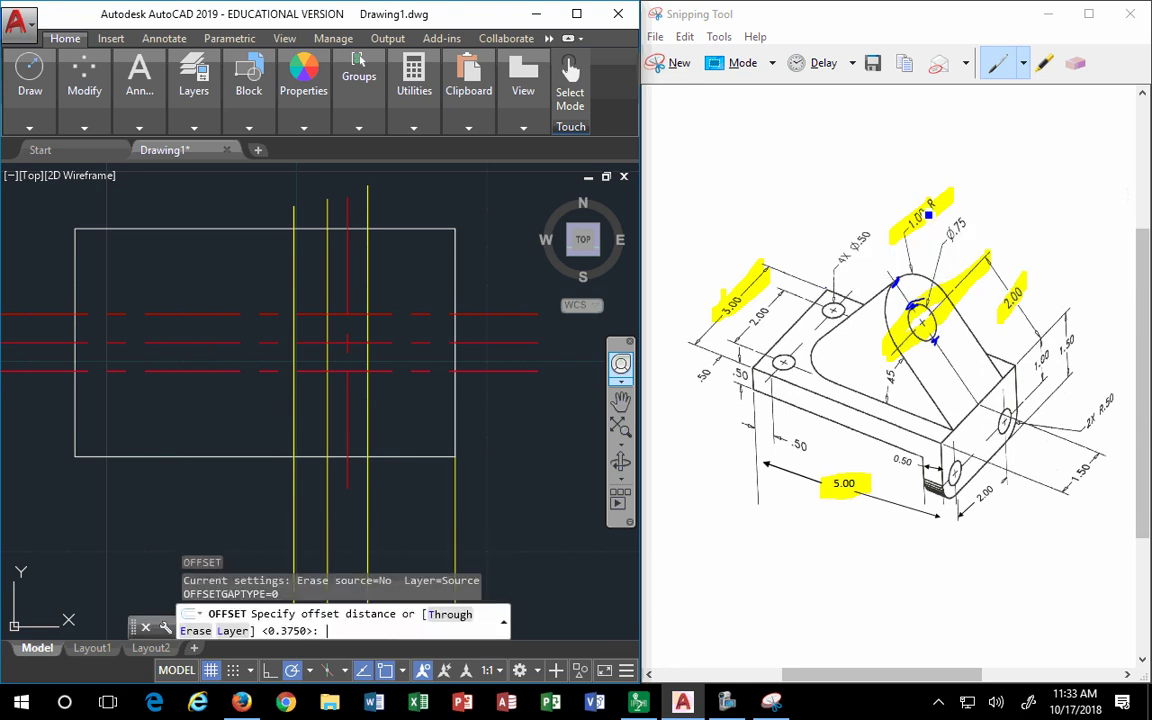
pyautogui.write('1')
pyautogui.press('Return')
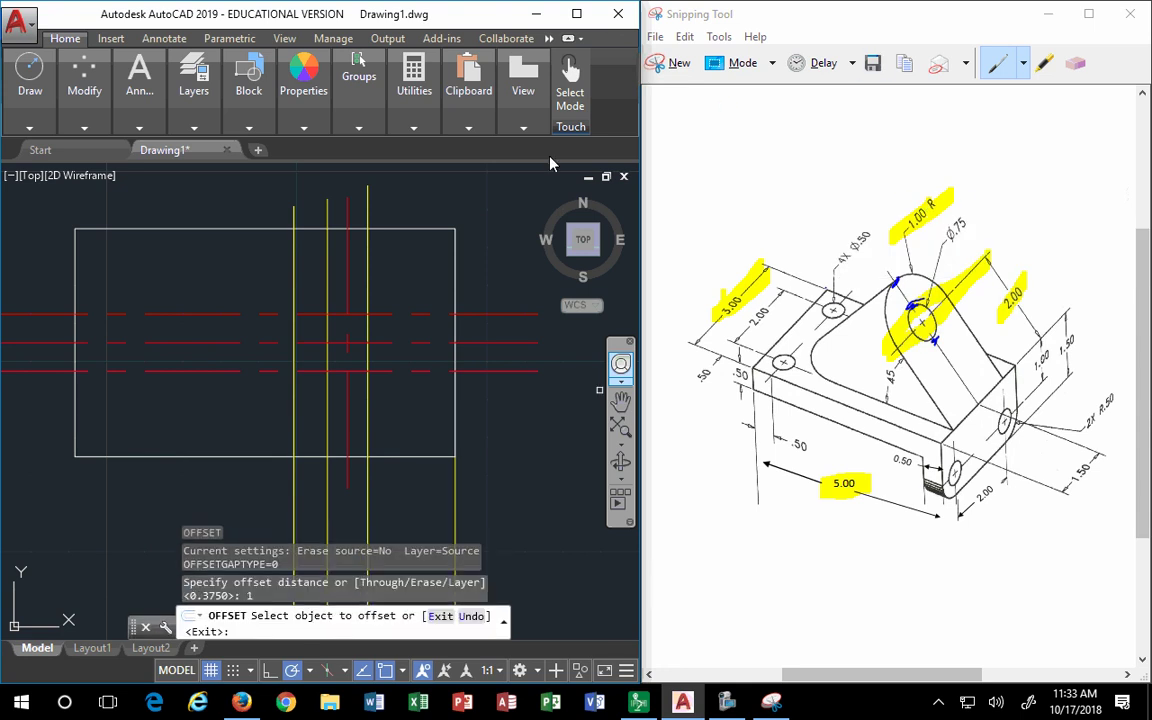
pyautogui.click(381, 342)
pyautogui.click(384, 336)
pyautogui.click(372, 370)
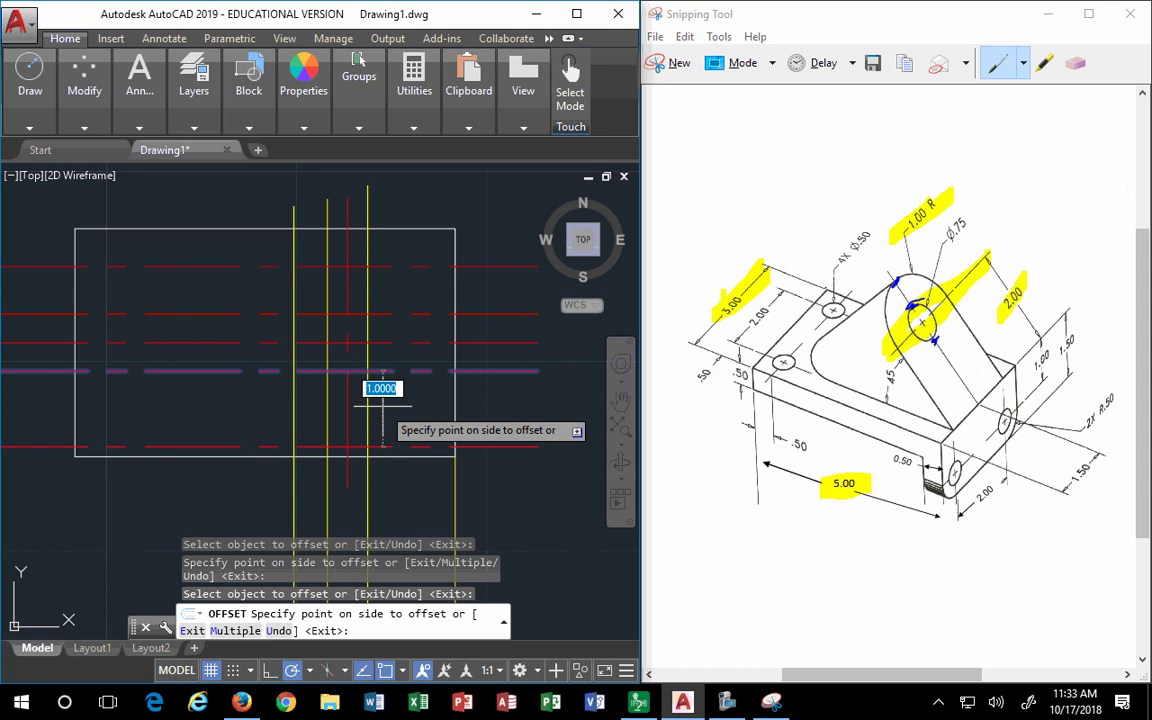
pyautogui.click(373, 390)
pyautogui.press('Escape')
pyautogui.click(545, 364)
pyautogui.click(480, 455)
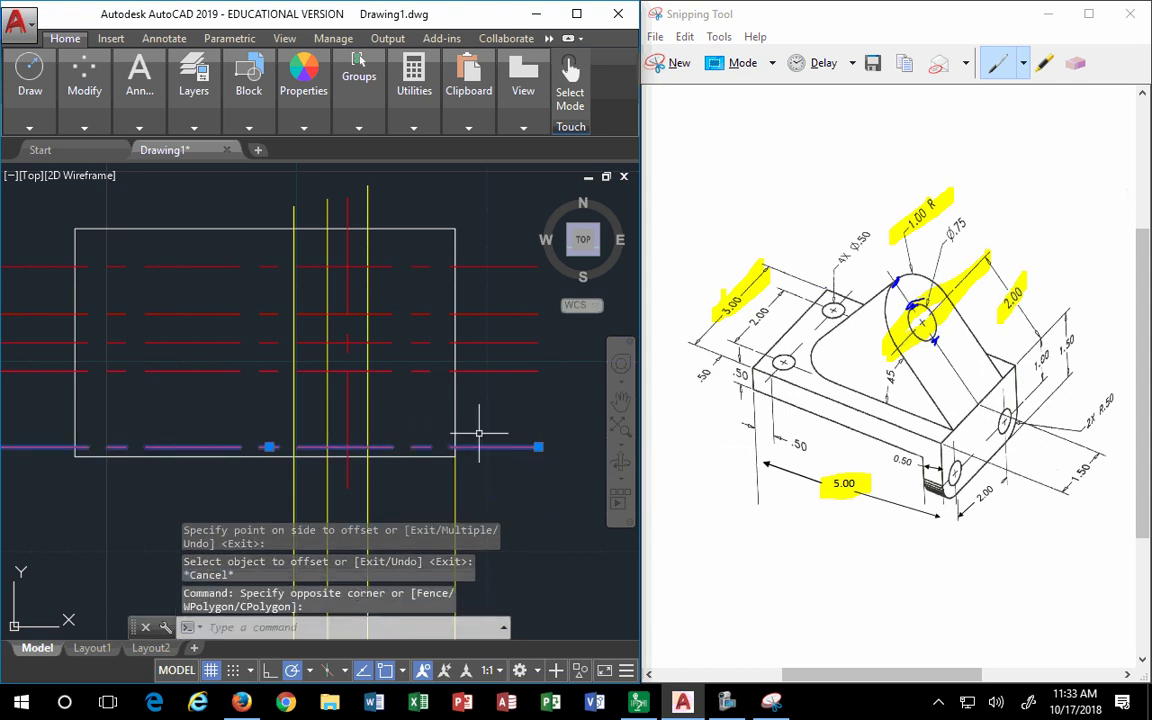
pyautogui.press('Delete')
# Offset the centreline 1 unit downward and select the new upper and lower offset lines.
pyautogui.write('offset')
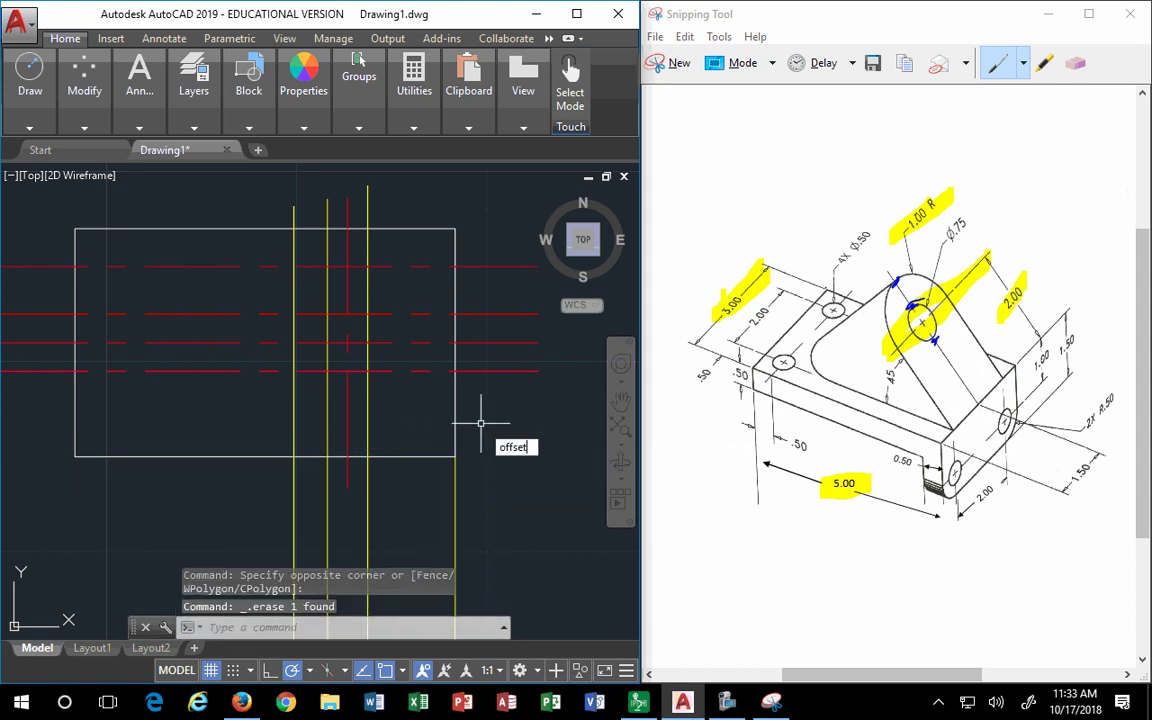
pyautogui.press('Return')
pyautogui.write('1')
pyautogui.press('Return')
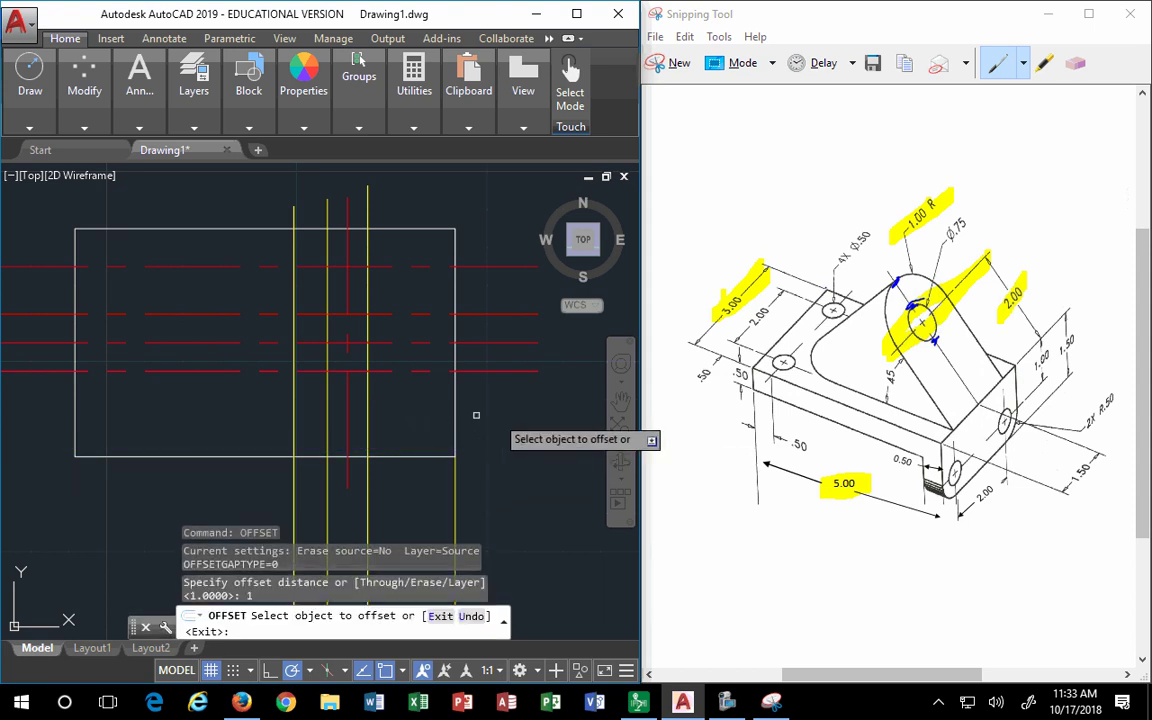
pyautogui.click(389, 342)
pyautogui.click(402, 412)
pyautogui.press('Escape')
pyautogui.press('Escape')
pyautogui.click(402, 430)
pyautogui.click(397, 380)
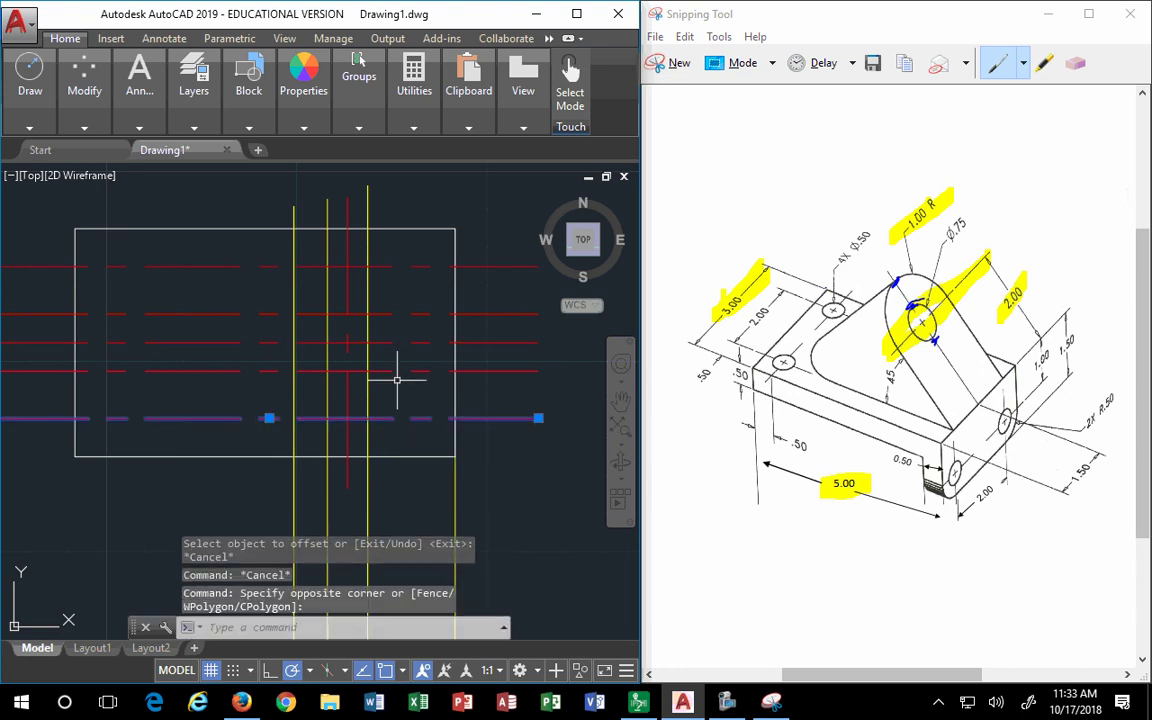
pyautogui.click(410, 272)
pyautogui.click(372, 258)
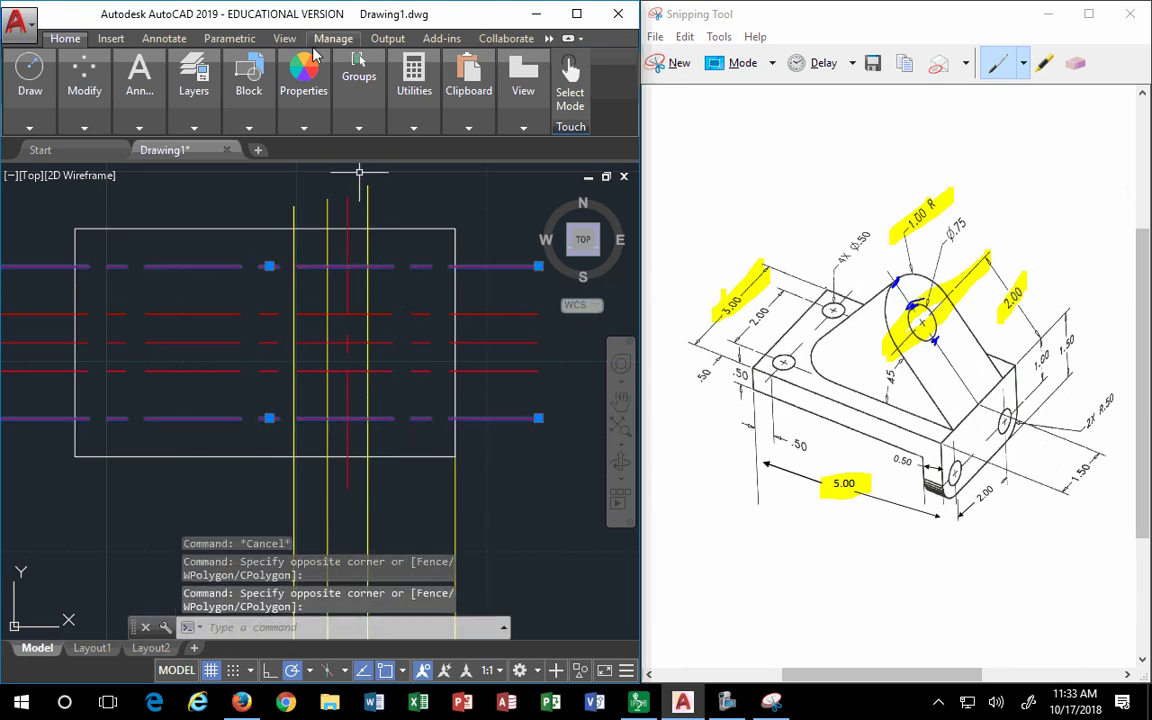
pyautogui.moveTo(300, 133)
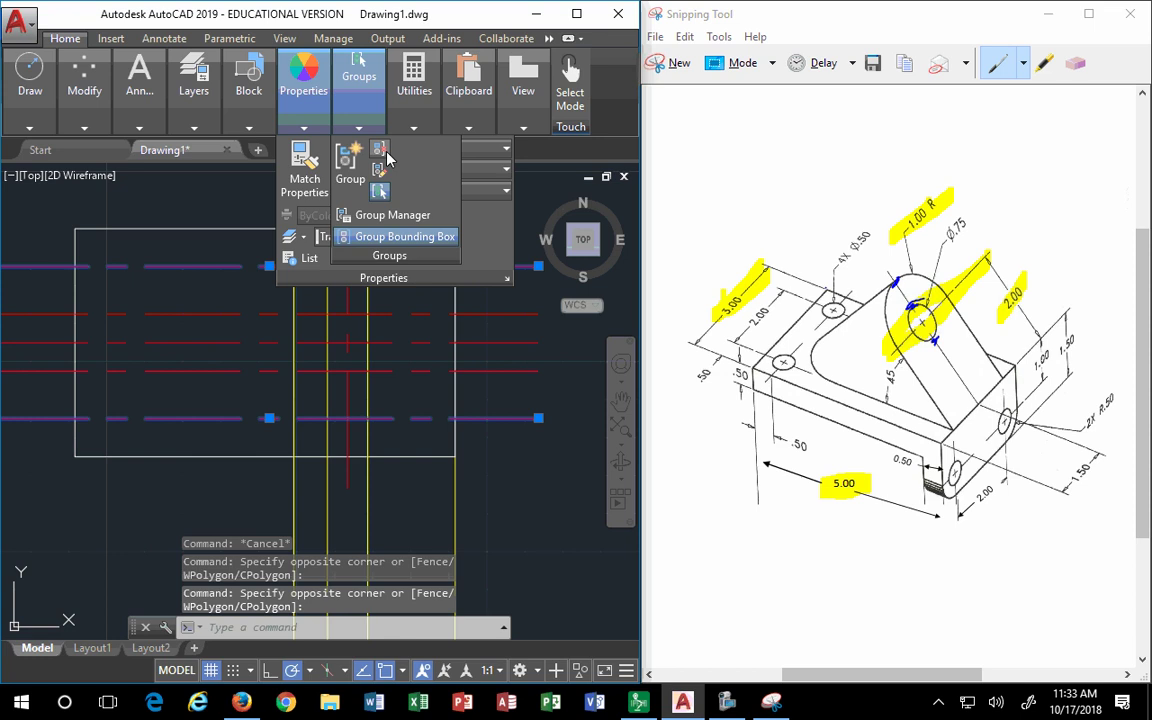
# Match the red lines around the centreline to a yellow projection line's style.
pyautogui.press('Escape')
pyautogui.moveTo(139, 100)
pyautogui.click(517, 450)
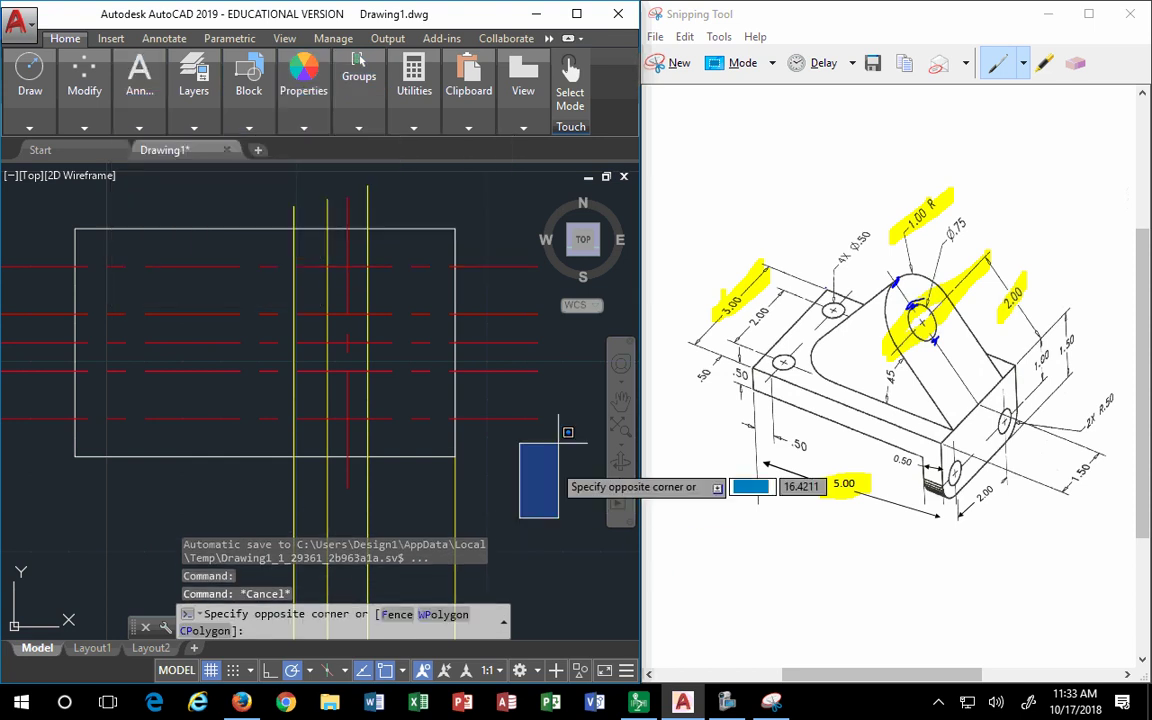
pyautogui.press('Escape')
pyautogui.moveTo(305, 135)
pyautogui.click(300, 205)
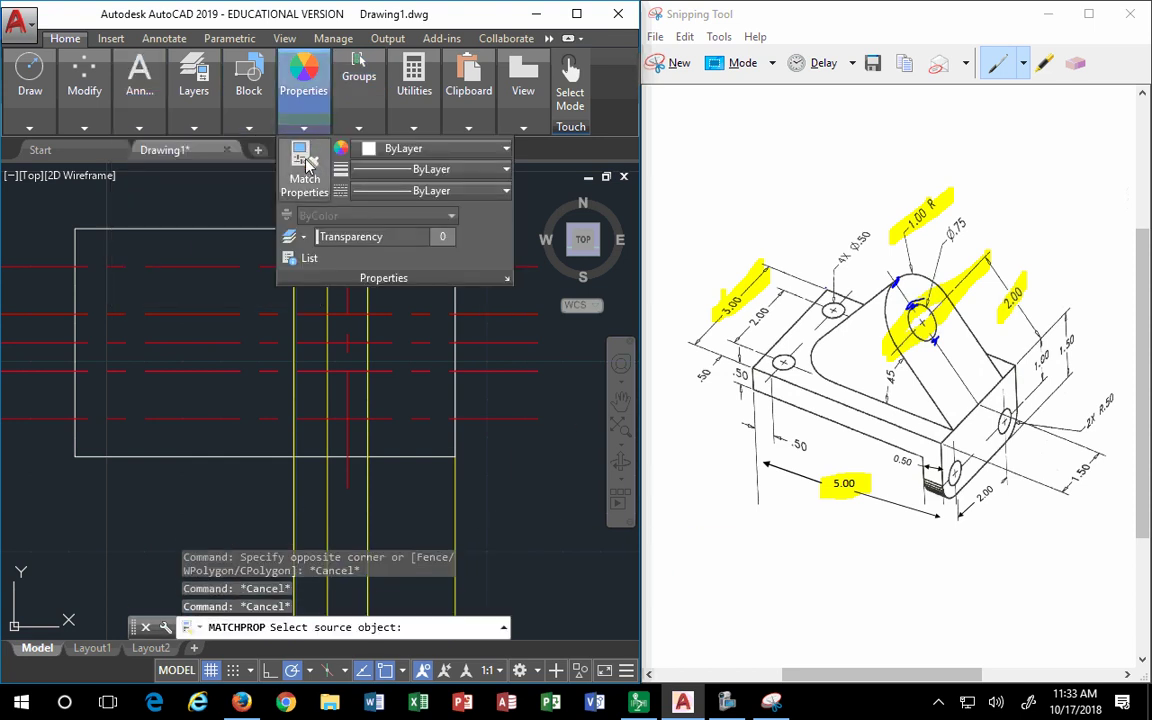
pyautogui.click(370, 397)
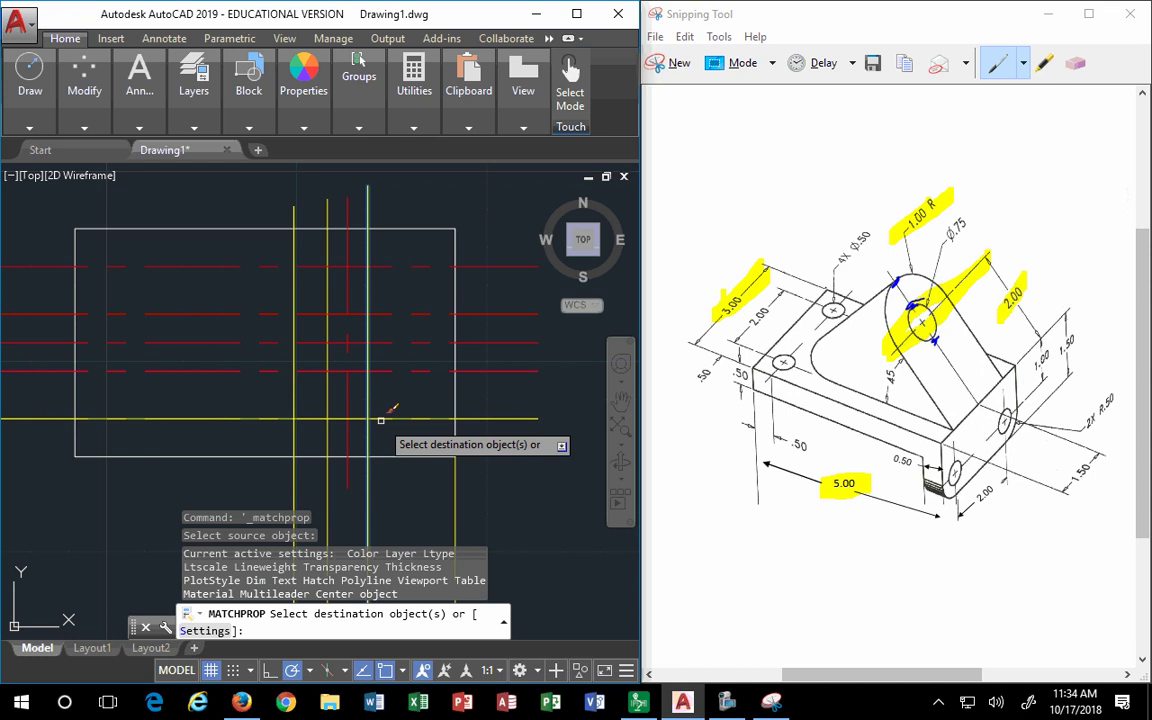
pyautogui.click(386, 417)
pyautogui.click(395, 266)
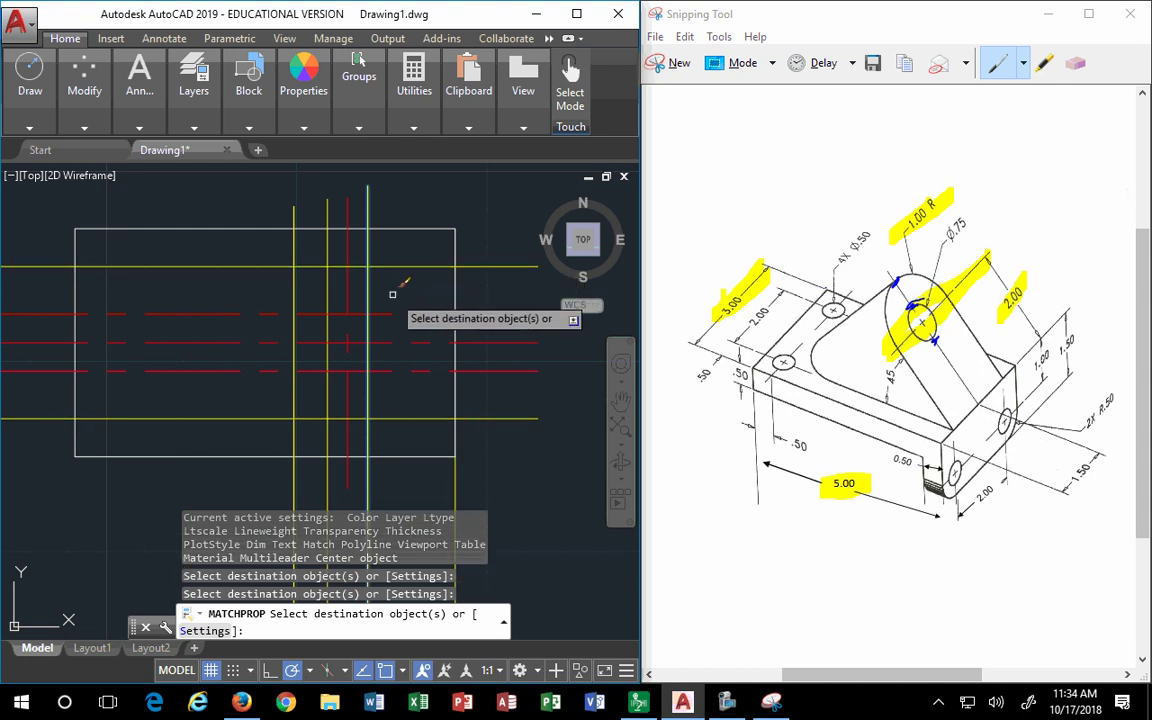
pyautogui.click(388, 314)
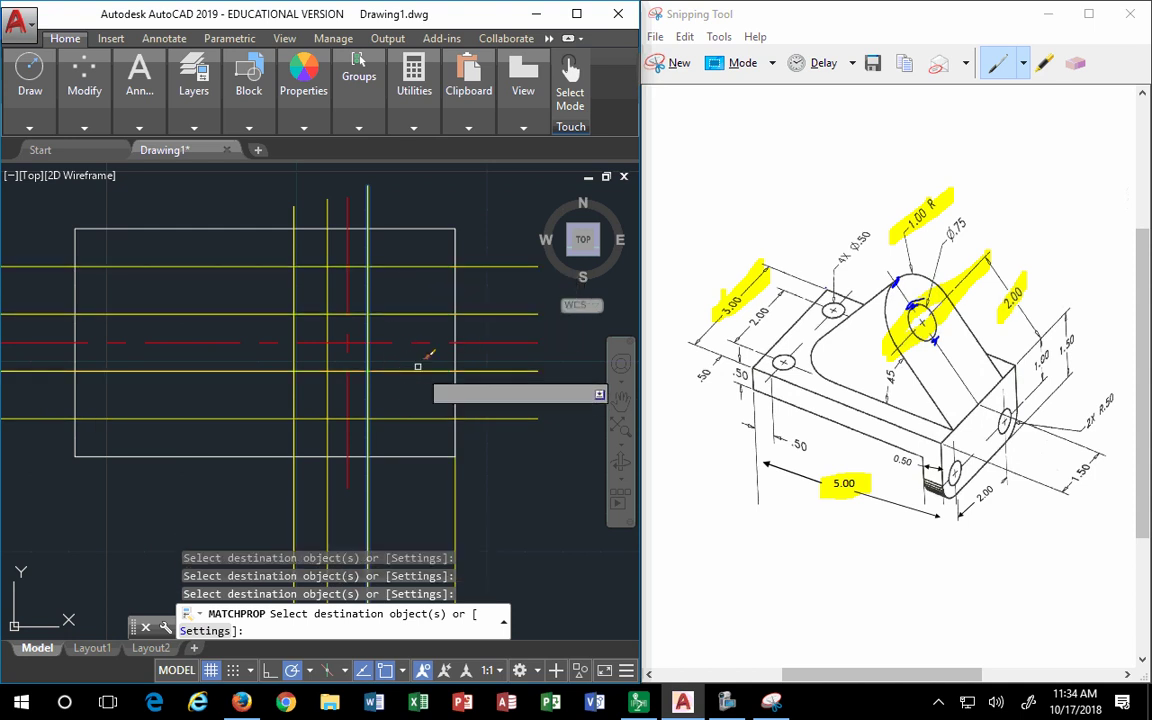
pyautogui.press('Escape')
pyautogui.press('Escape')
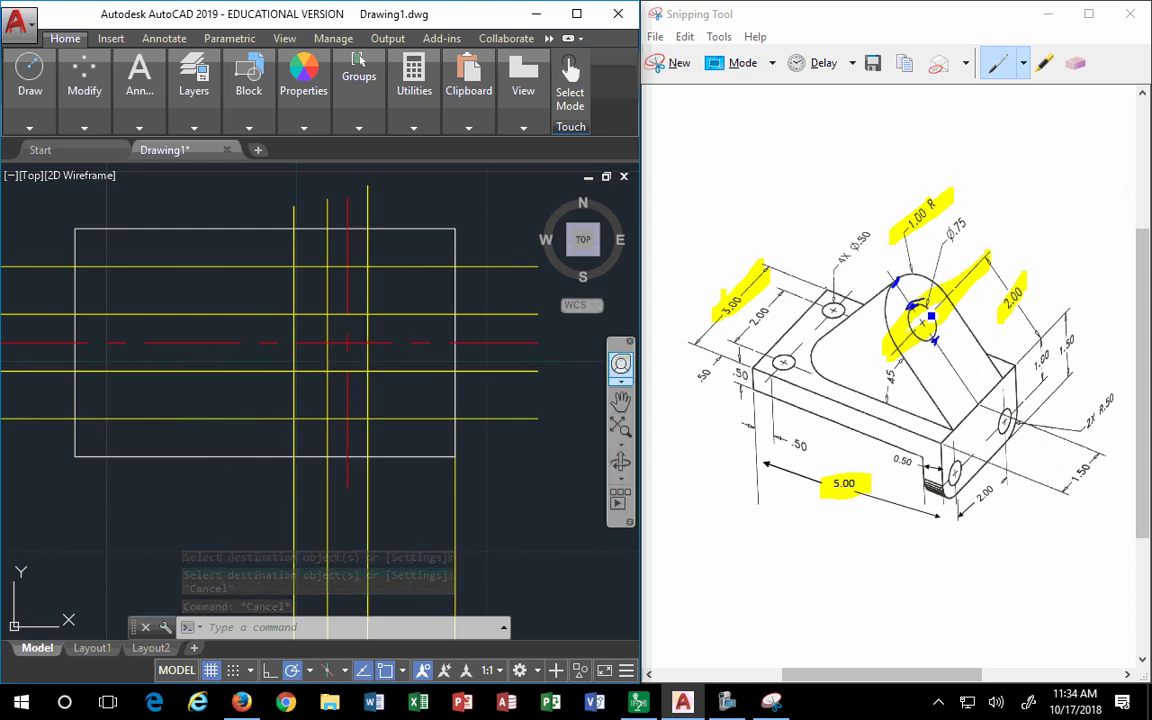
pyautogui.moveTo(56, 121)
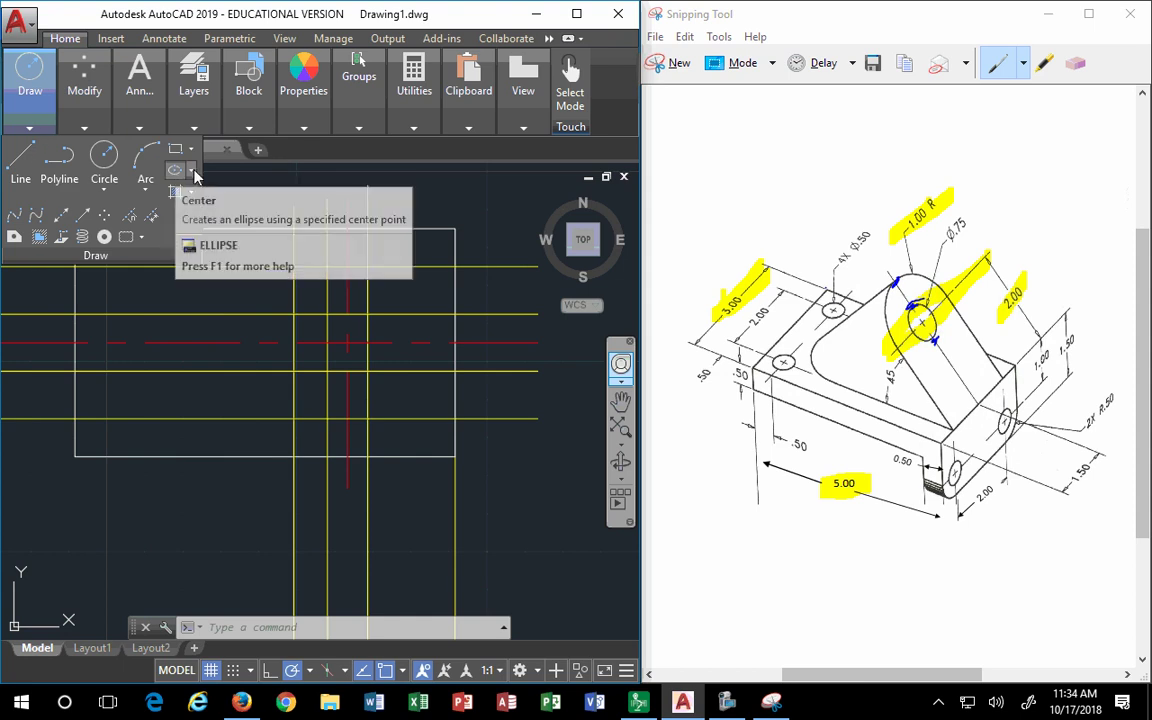
# Draw a large centre ellipse at the red centreline crossing.
pyautogui.click(190, 170)
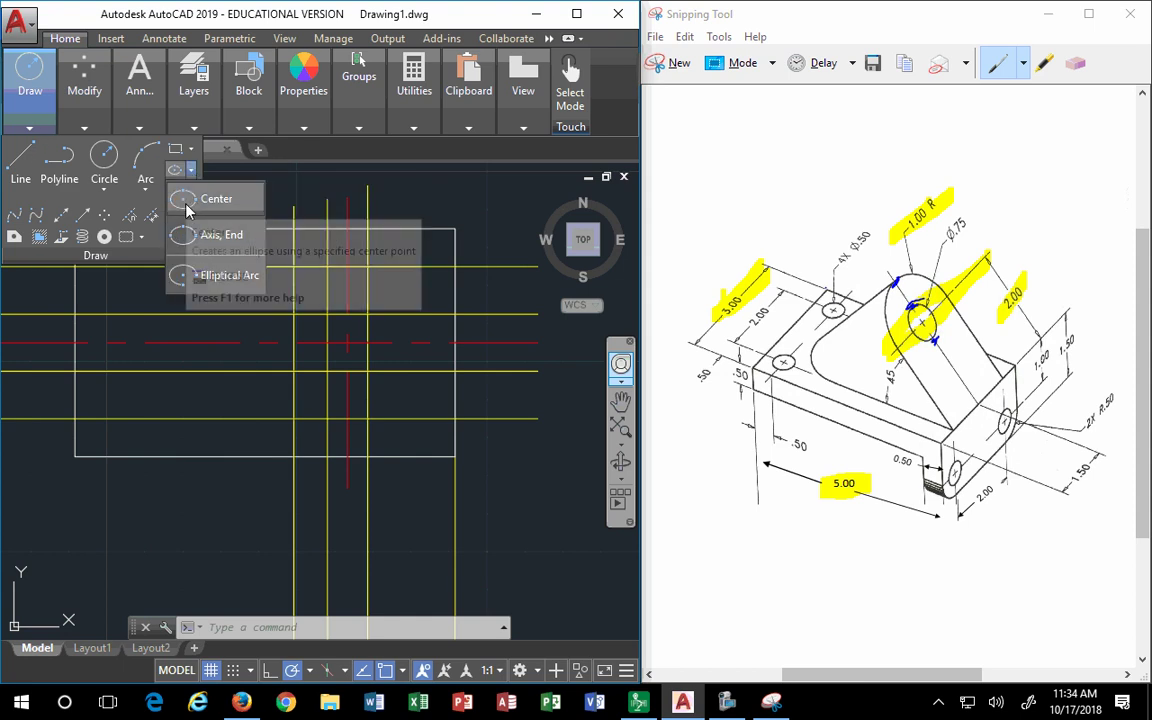
pyautogui.click(188, 203)
pyautogui.click(347, 343)
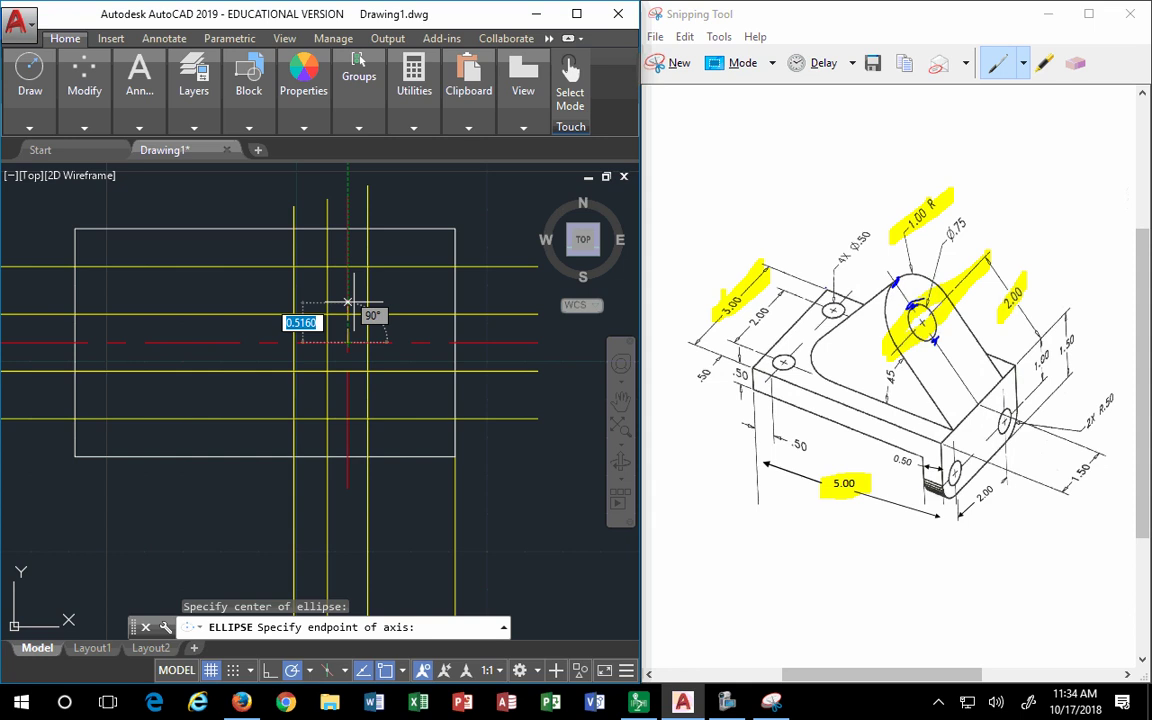
pyautogui.click(347, 267)
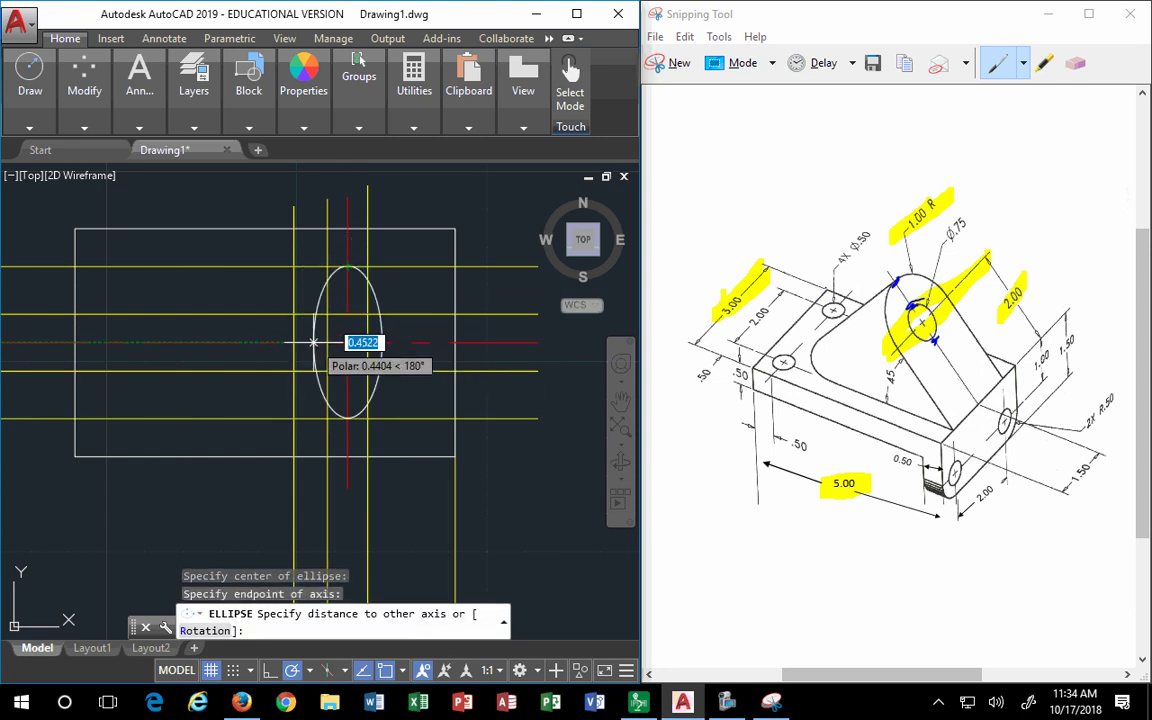
pyautogui.click(398, 371)
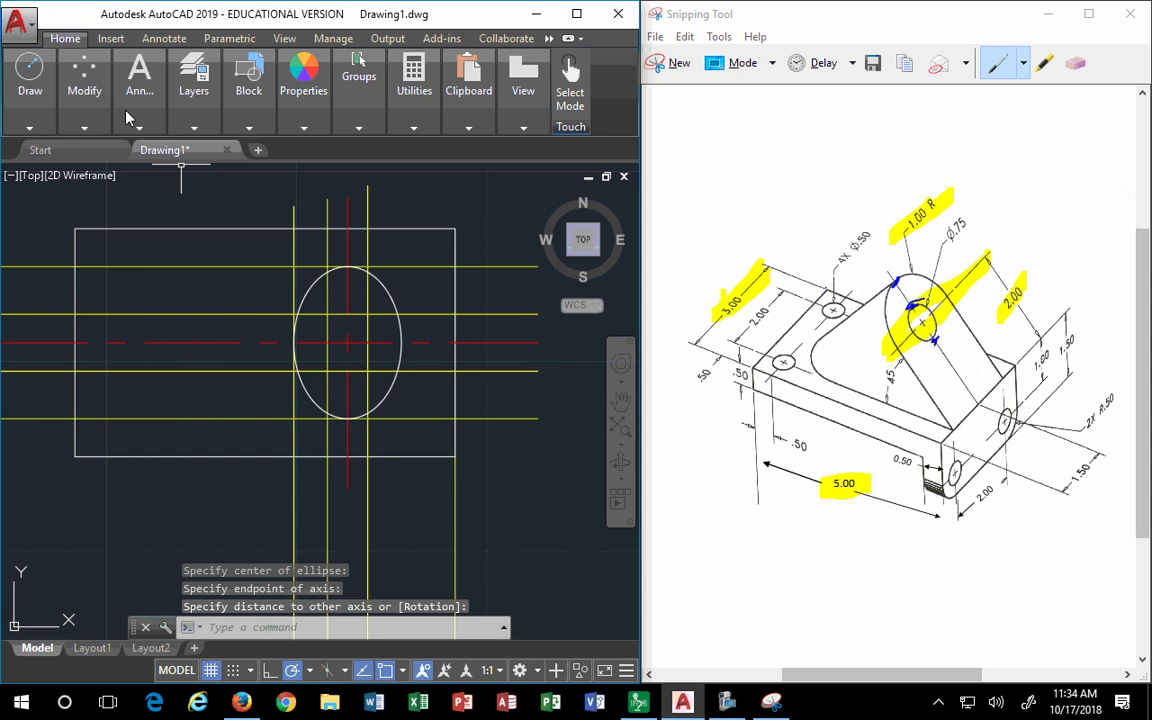
# Draw a smaller ellipse inside it at the same centre.
pyautogui.moveTo(30, 135)
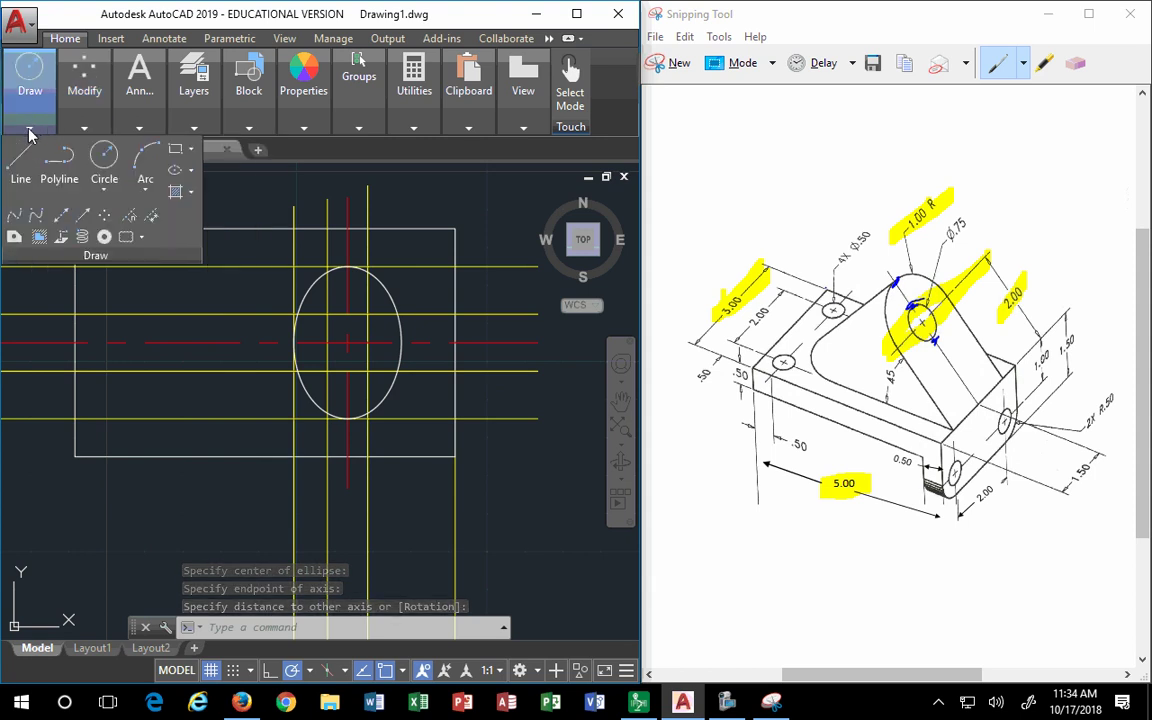
pyautogui.click(176, 170)
pyautogui.click(347, 342)
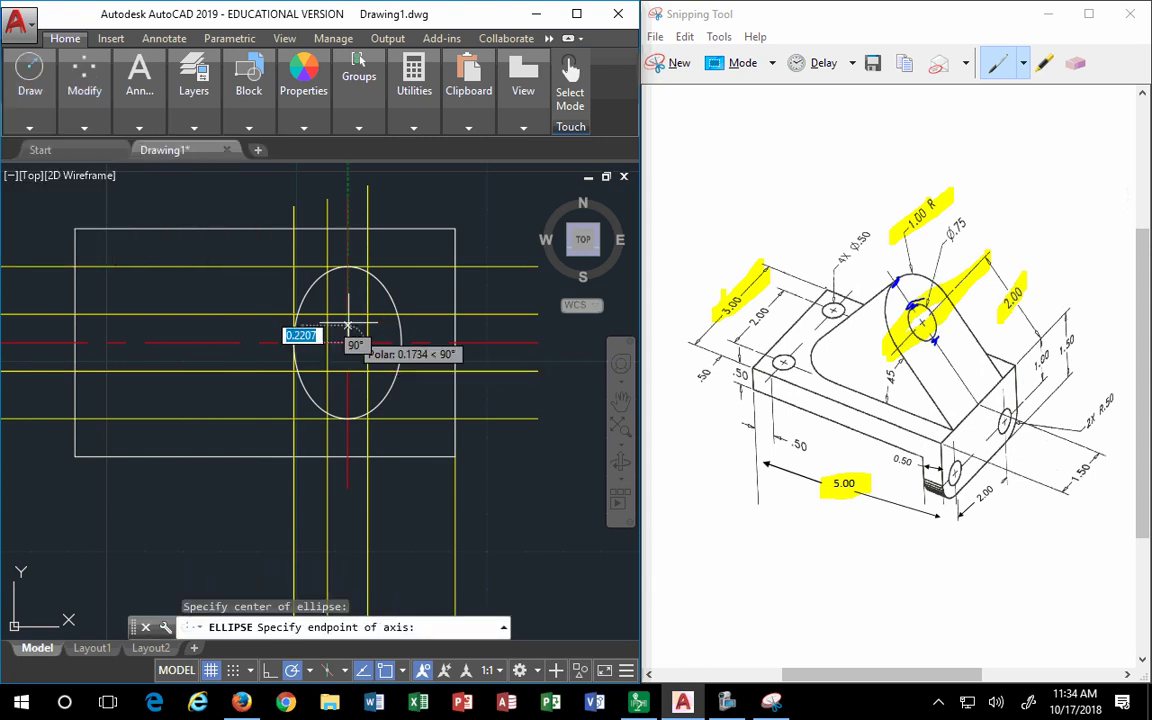
pyautogui.click(347, 314)
pyautogui.click(330, 343)
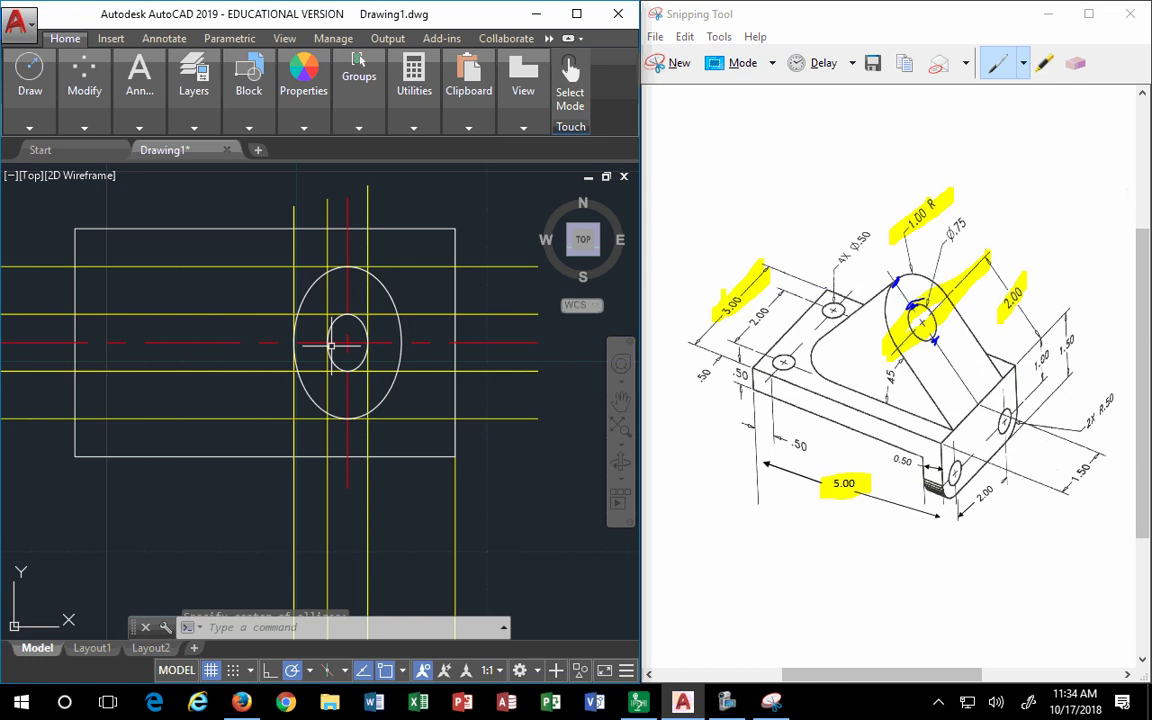
pyautogui.press('Escape')
pyautogui.press('Escape')
pyautogui.press('Escape')
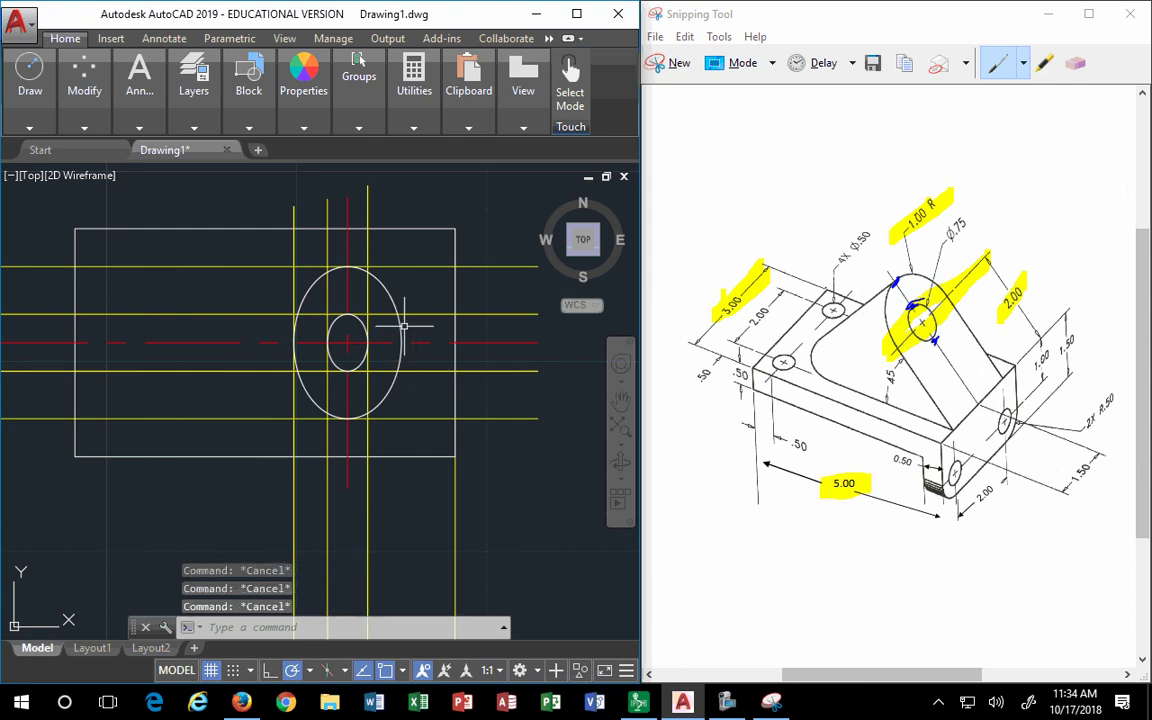
# Trim away the outer ellipse's right half at the vertical centreline.
pyautogui.write('trim')
pyautogui.press('Return')
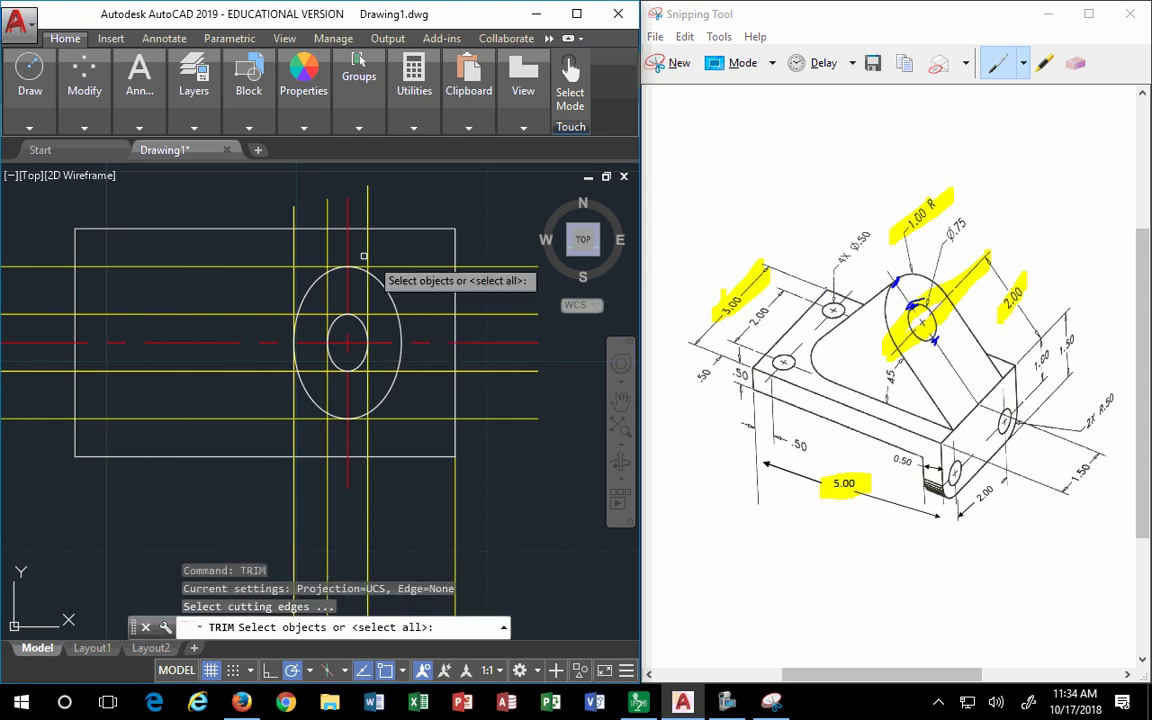
pyautogui.click(347, 251)
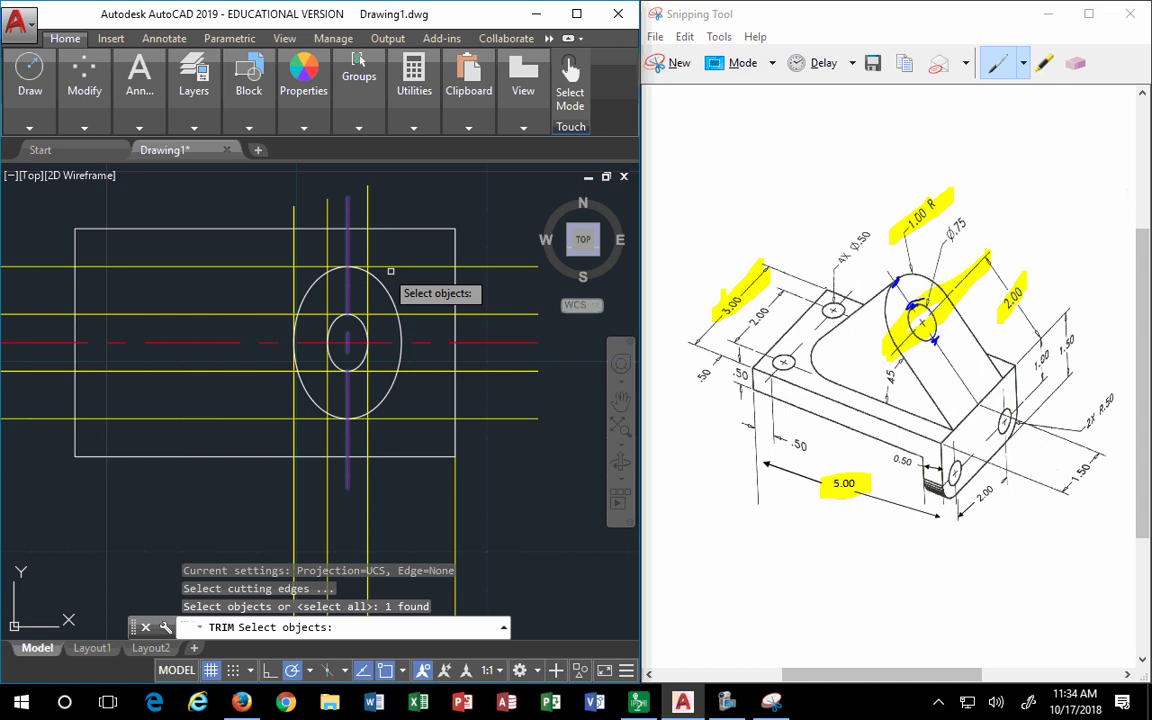
pyautogui.press('Return')
pyautogui.click(381, 285)
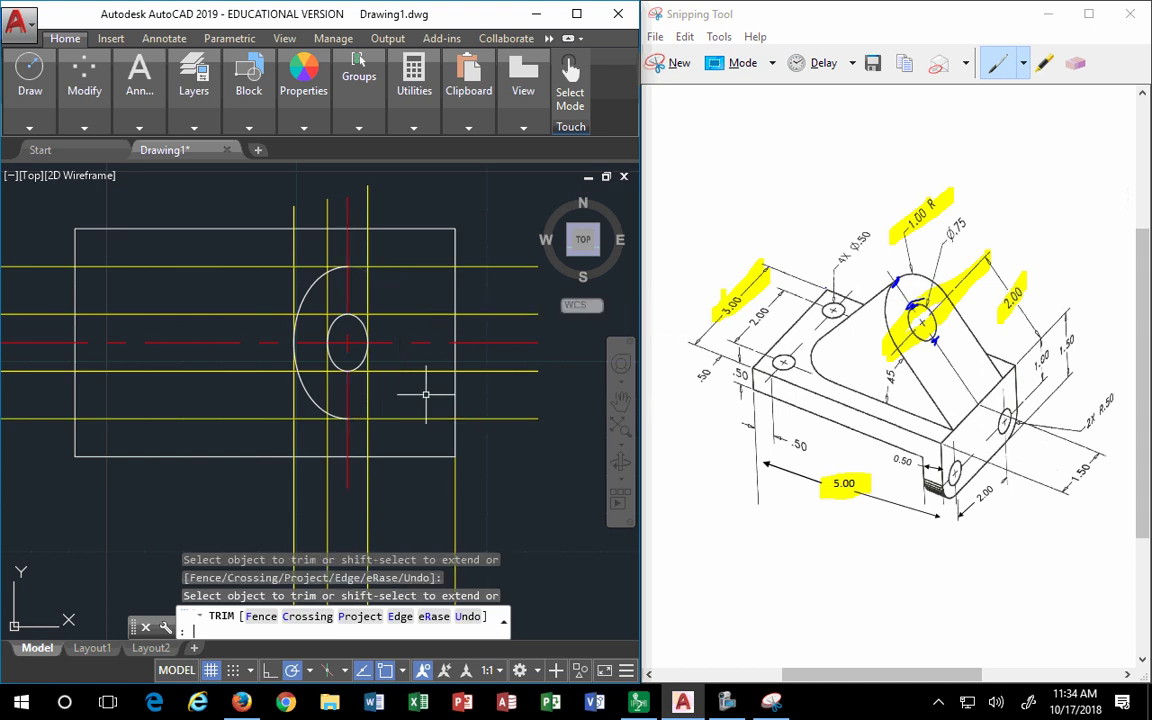
pyautogui.press('Return')
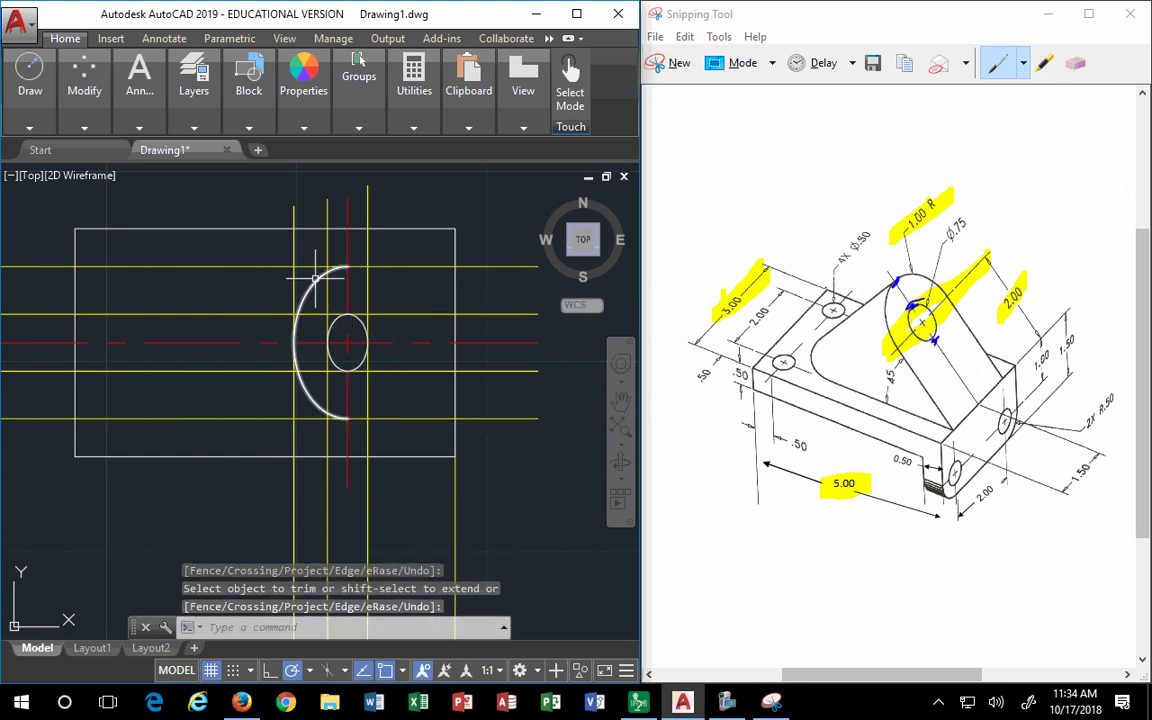
# Delete two unneeded vertical projection lines.
pyautogui.press('Return')
pyautogui.click(310, 288)
pyautogui.press('Return')
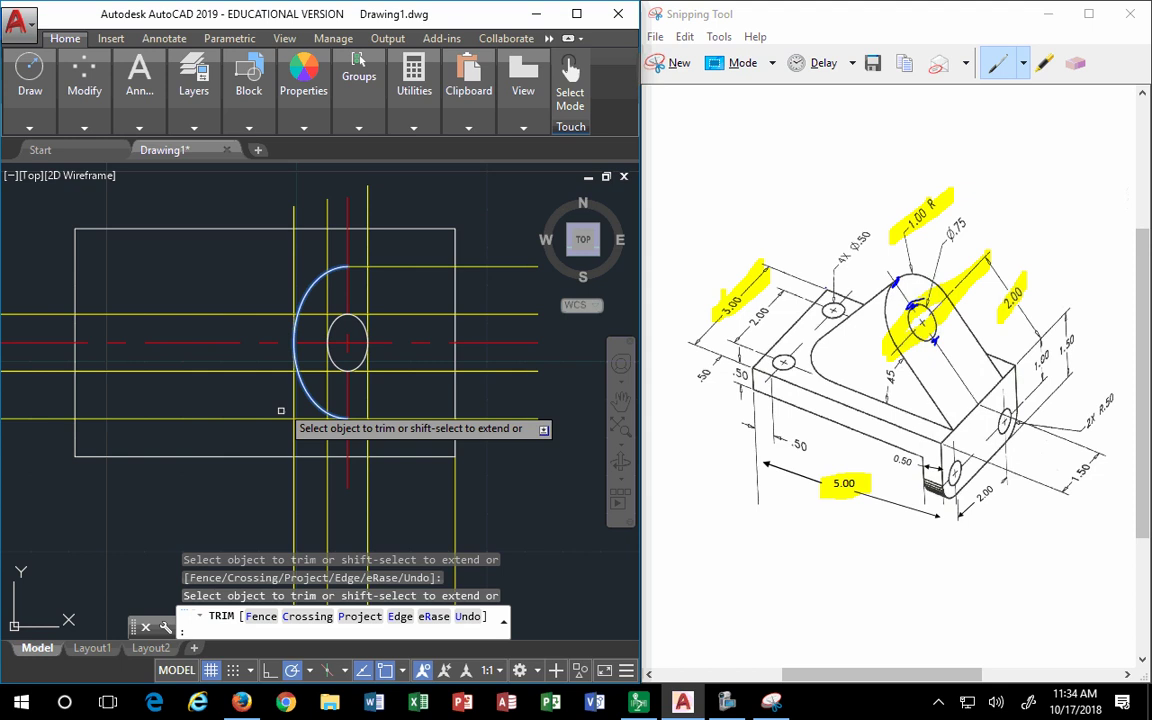
pyautogui.press('Return')
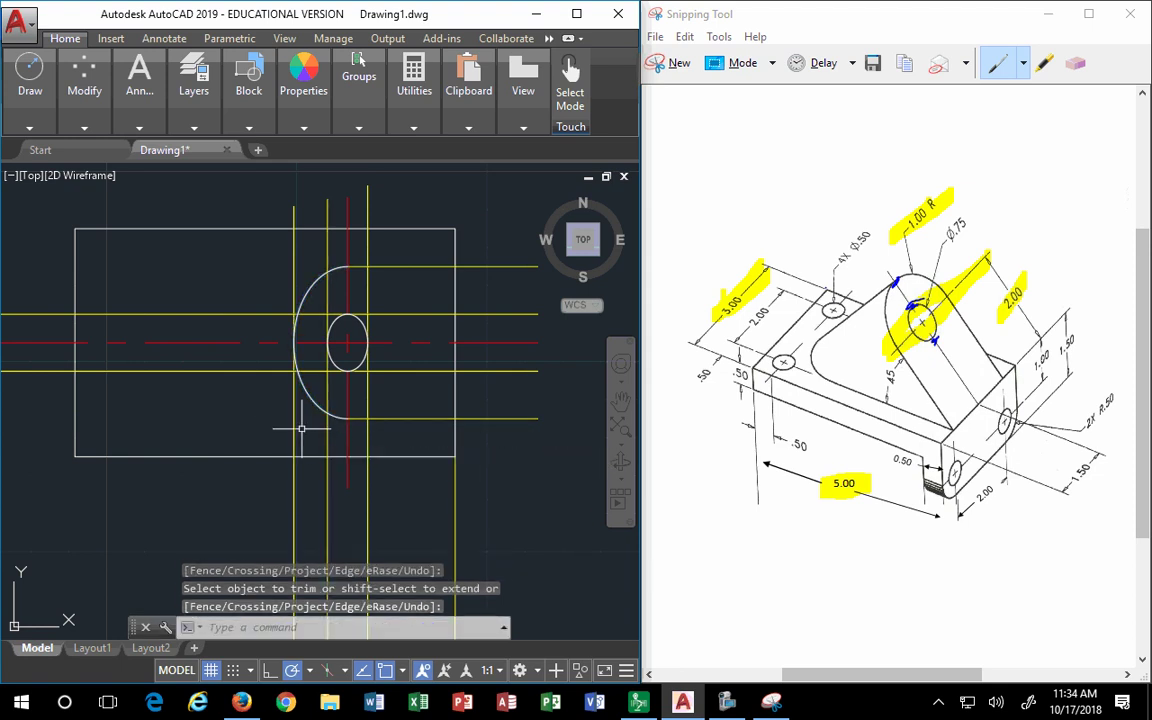
pyautogui.click(293, 430)
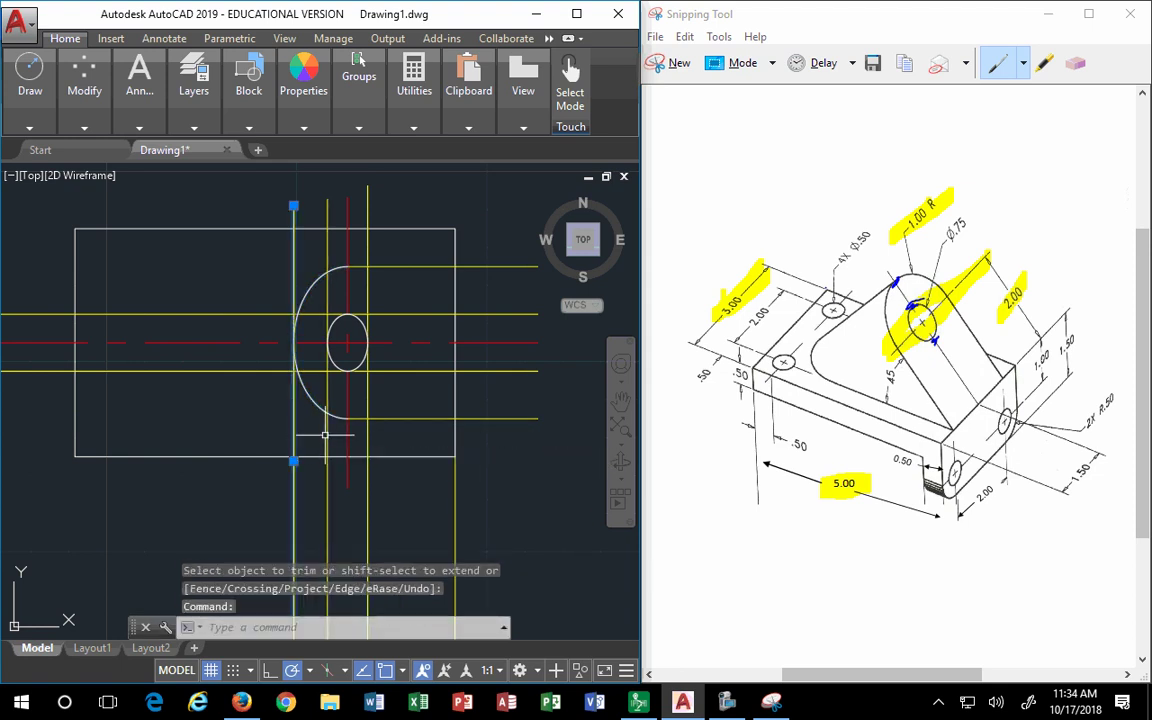
pyautogui.press('Delete')
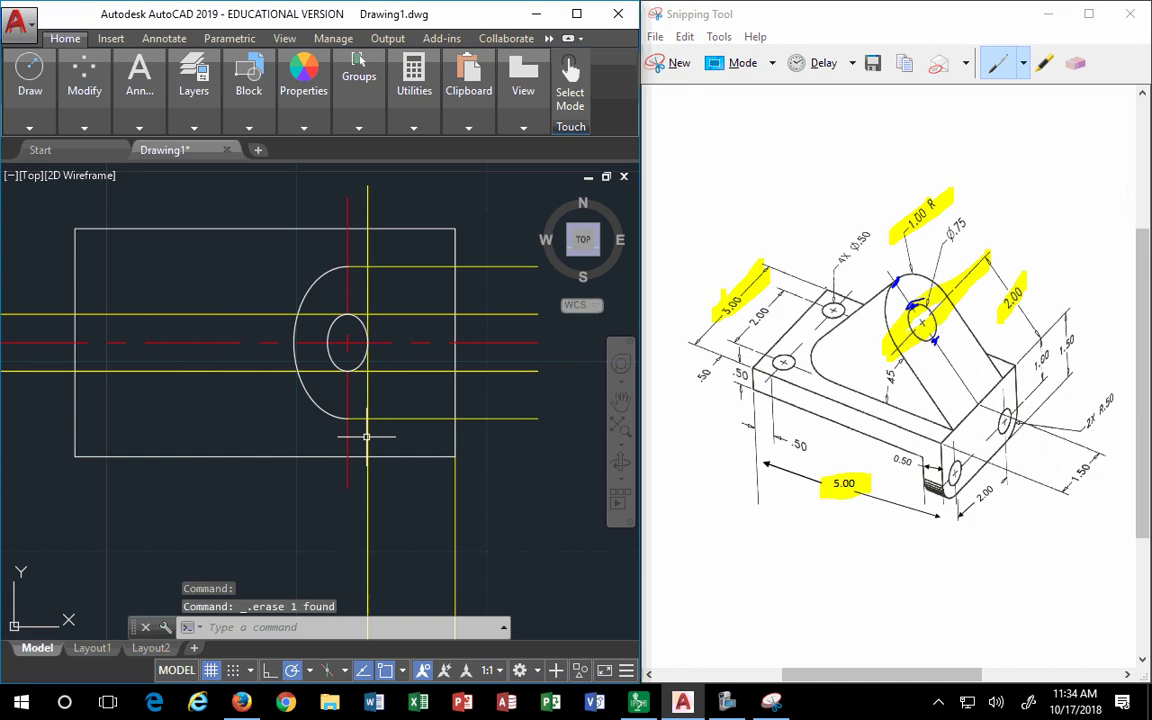
pyautogui.click(367, 437)
pyautogui.press('Delete')
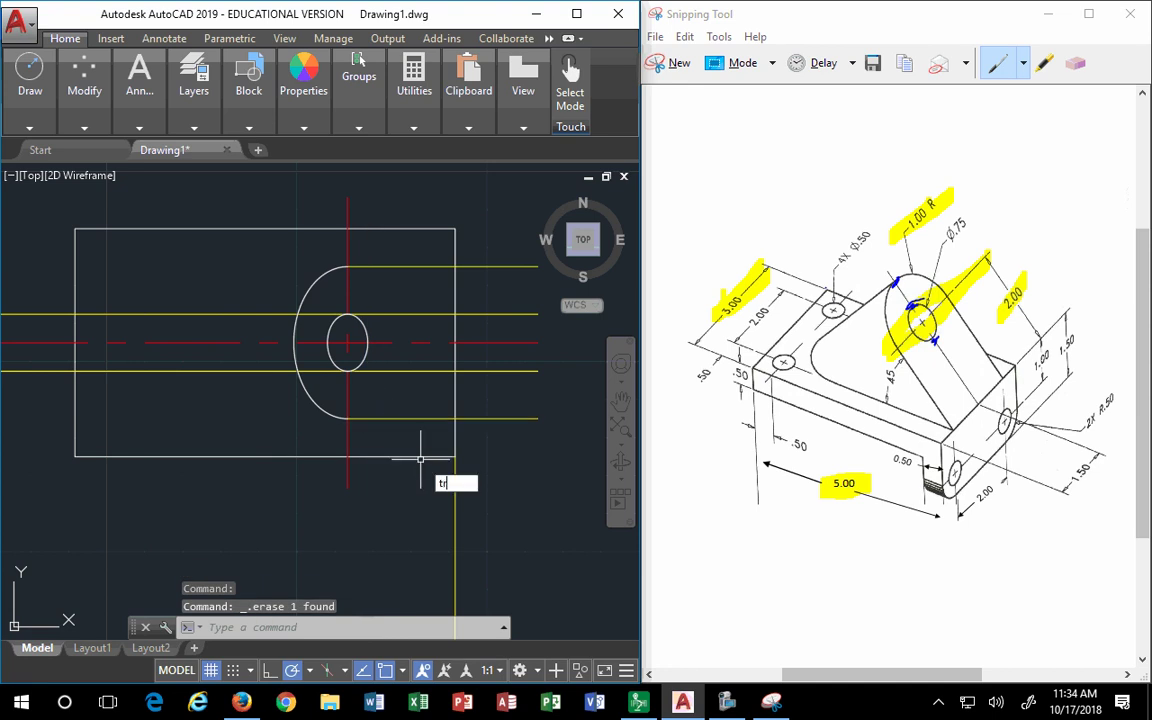
# Trim both yellow lines back to the top view's right edge.
pyautogui.press('Return')
pyautogui.click(455, 417)
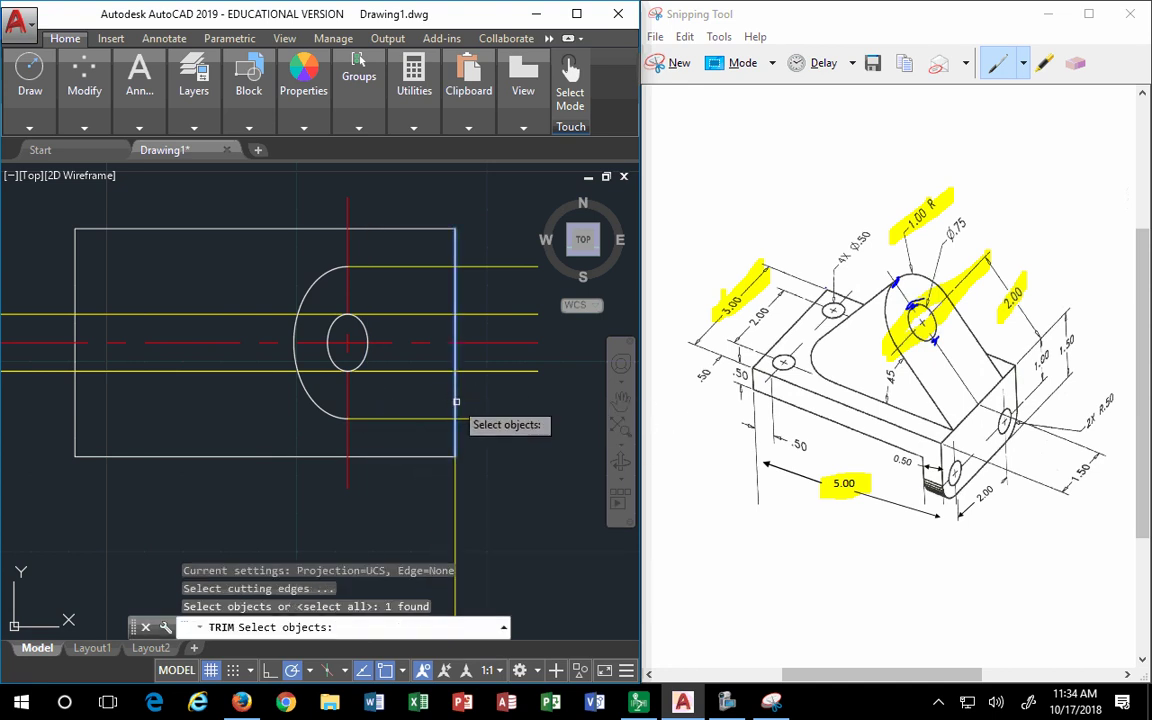
pyautogui.press('Return')
pyautogui.click(490, 416)
pyautogui.click(495, 266)
pyautogui.press('Return')
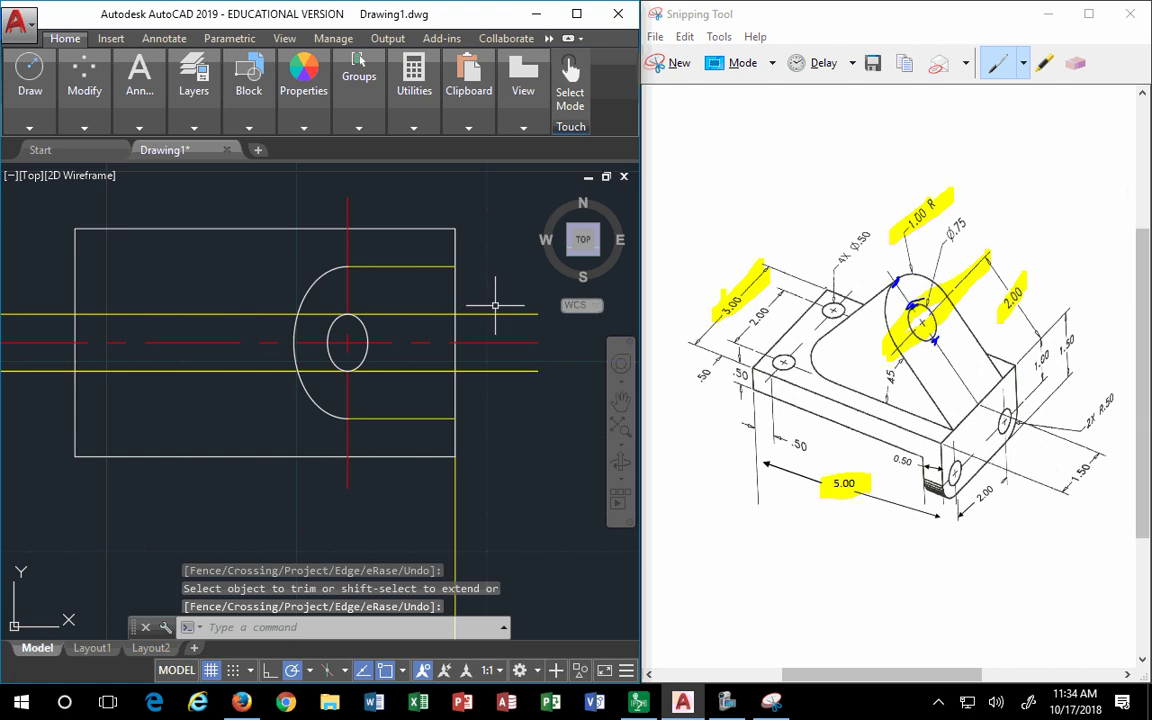
# Trim the upper yellow line where it passes the hole.
pyautogui.write('tri')
pyautogui.press('Return')
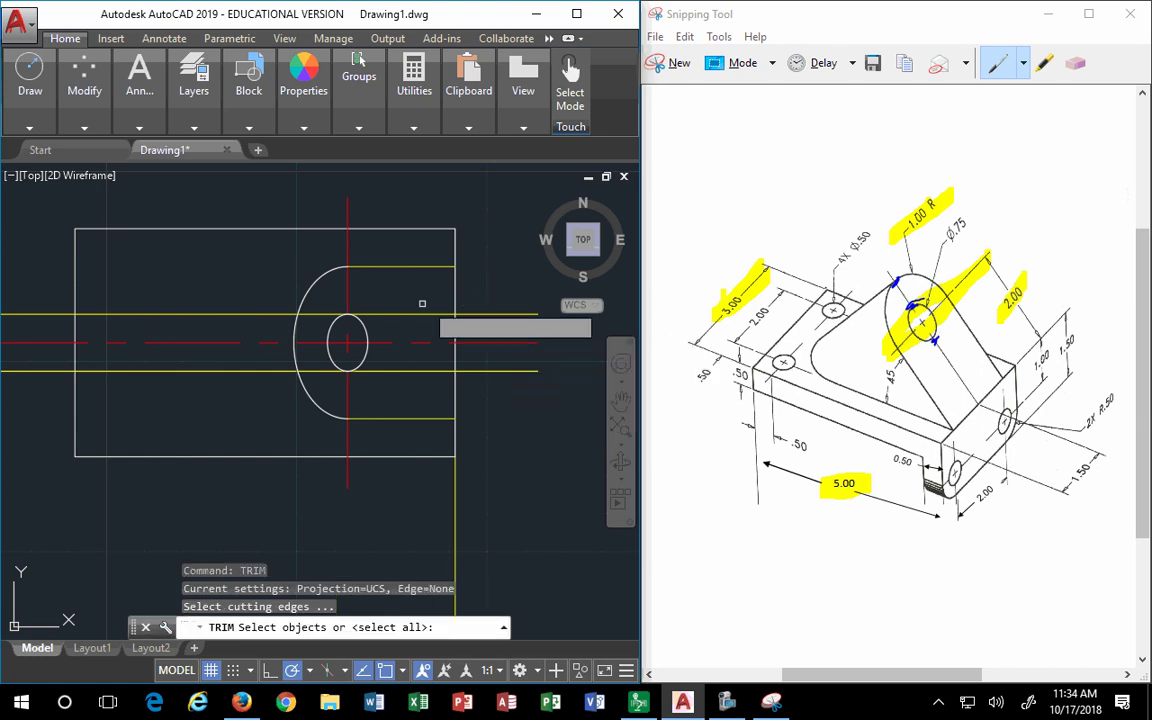
pyautogui.click(375, 323)
pyautogui.press('Return')
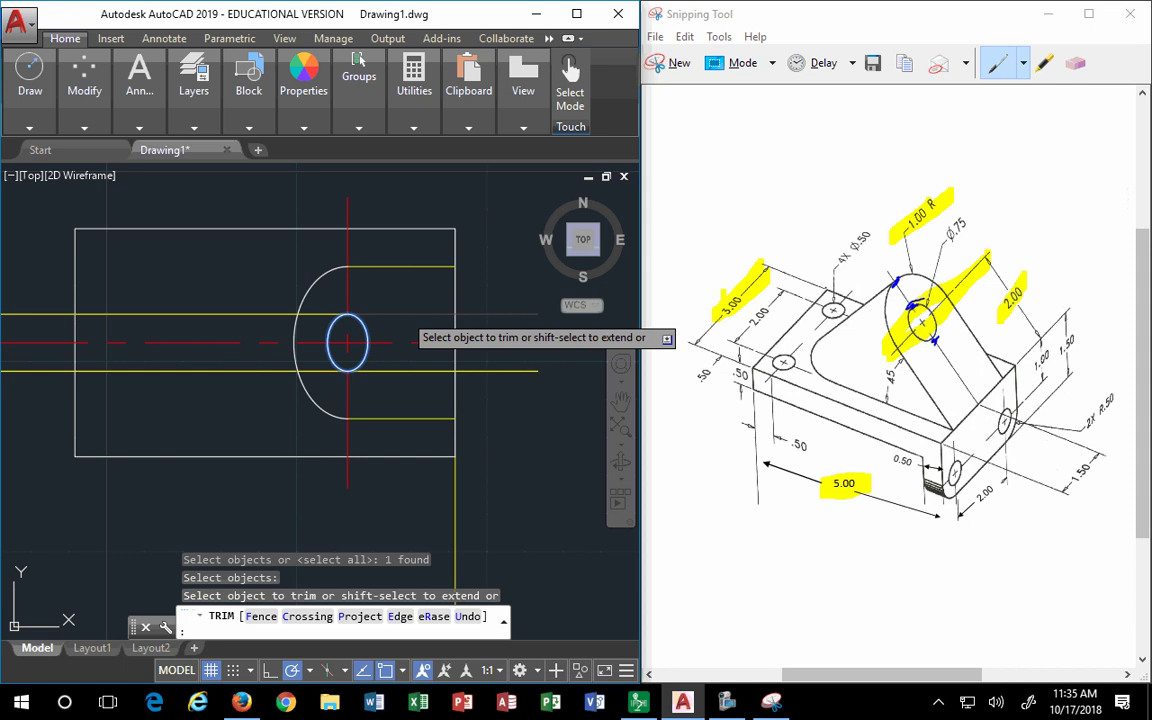
pyautogui.click(400, 314)
# Give the top view's yellow line the green dashed hidden style from the angled view.
pyautogui.press('Return')
pyautogui.scroll(-4, 396, 370)
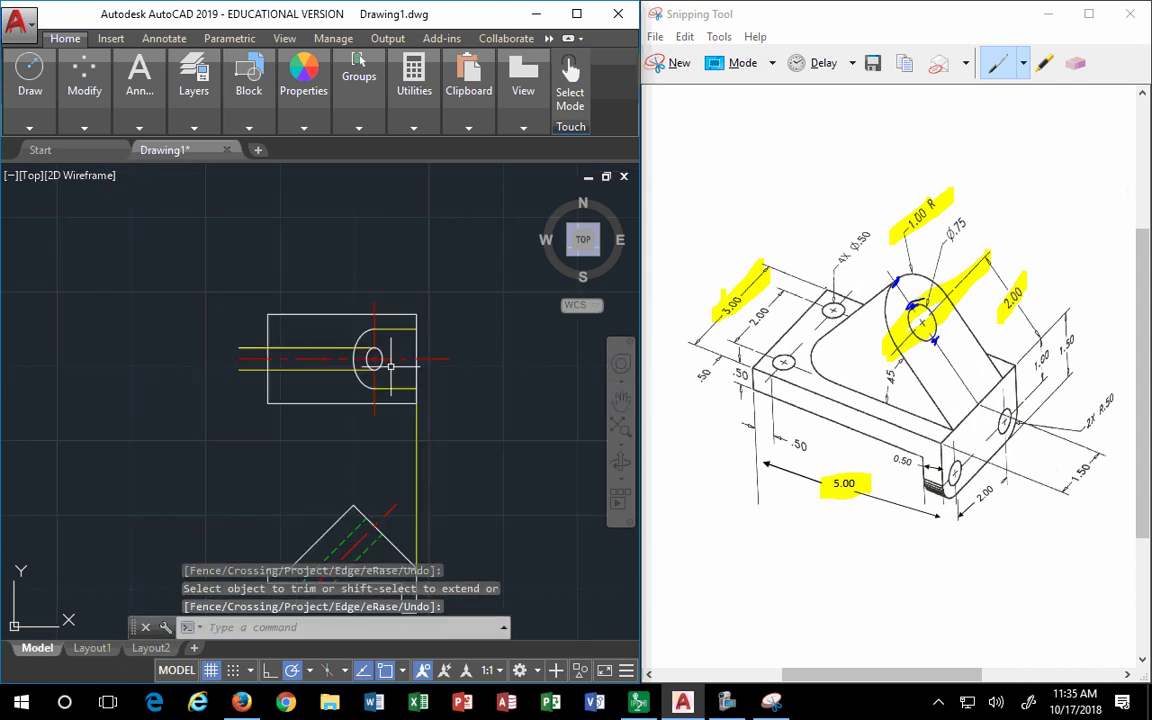
pyautogui.moveTo(438, 230)
pyautogui.mouseDown(button='middle')
pyautogui.moveTo(393, 173)
pyautogui.moveTo(368, 168)
pyautogui.mouseUp(button='middle')
pyautogui.moveTo(288, 108)
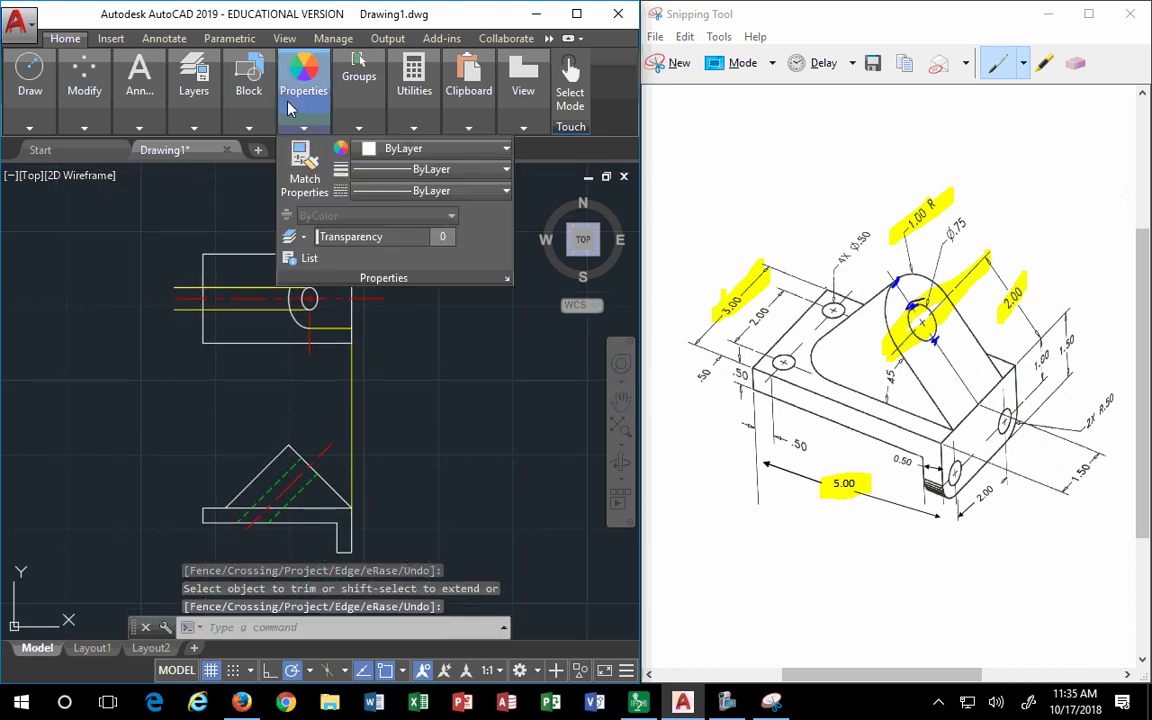
pyautogui.click(305, 160)
pyautogui.click(236, 312)
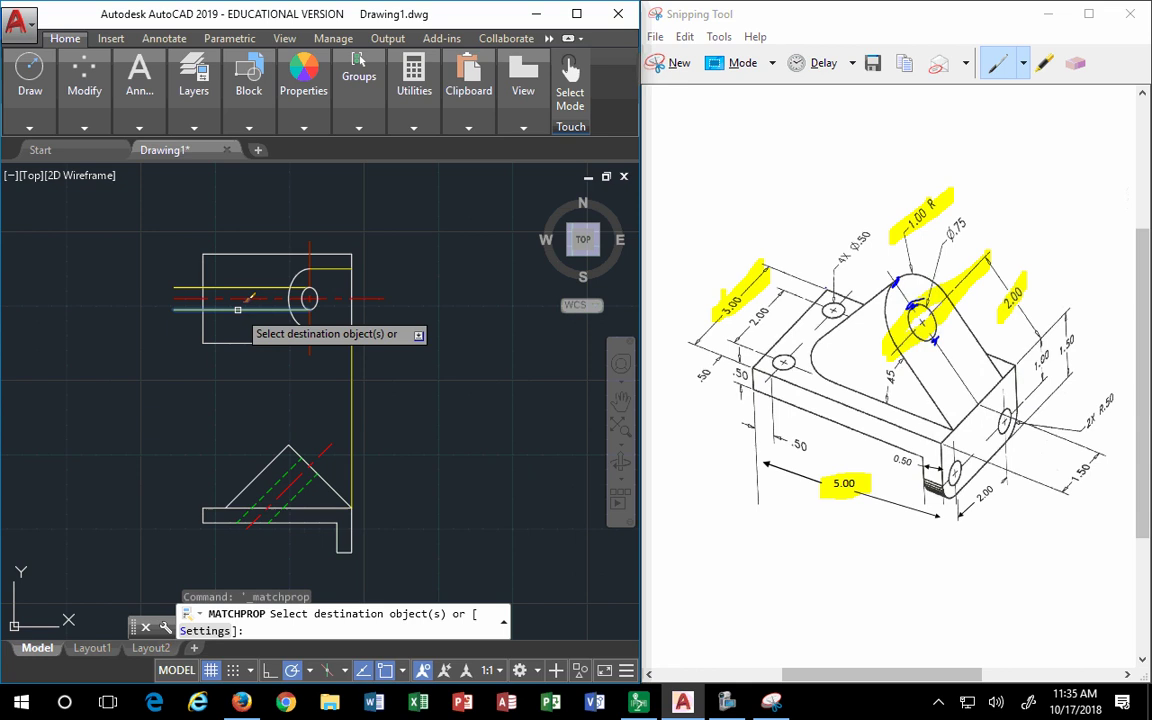
pyautogui.press('Escape')
pyautogui.press('Return')
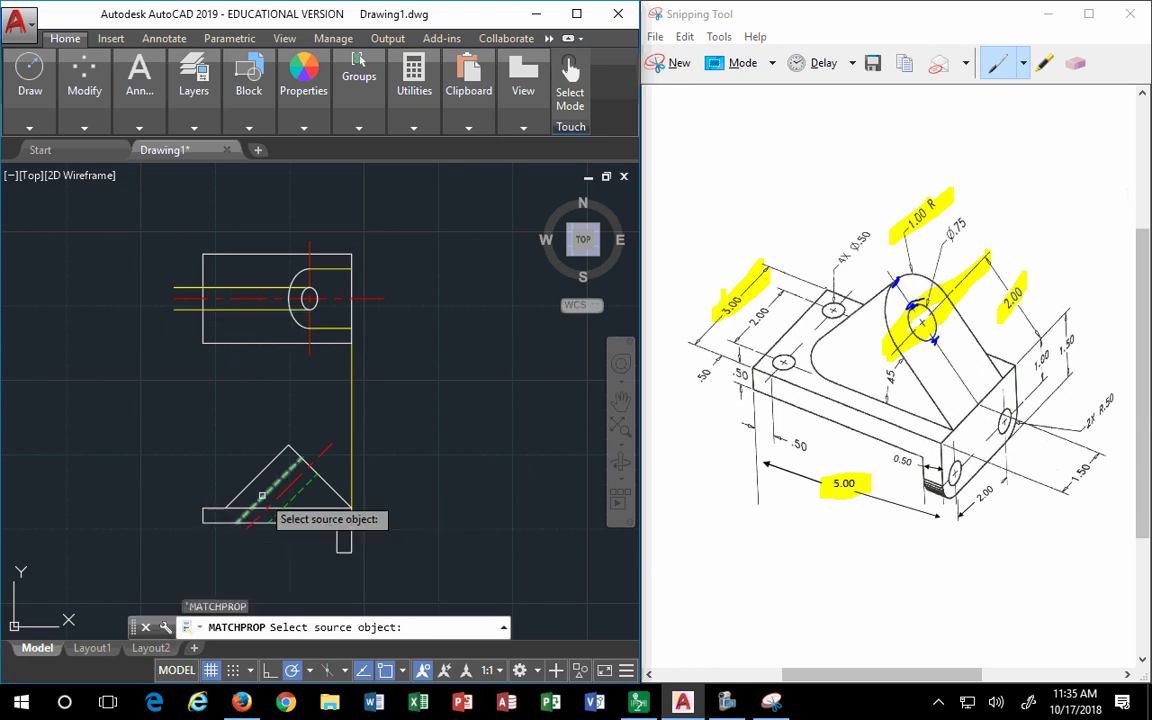
pyautogui.click(289, 466)
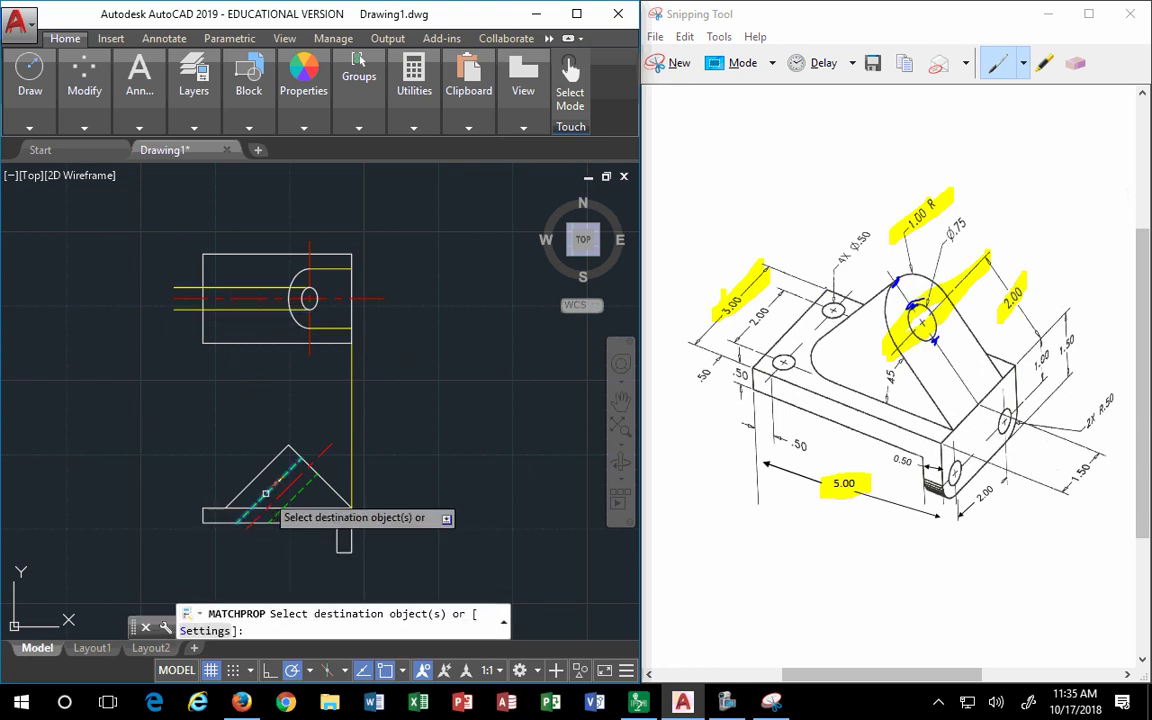
pyautogui.click(262, 289)
pyautogui.press('Return')
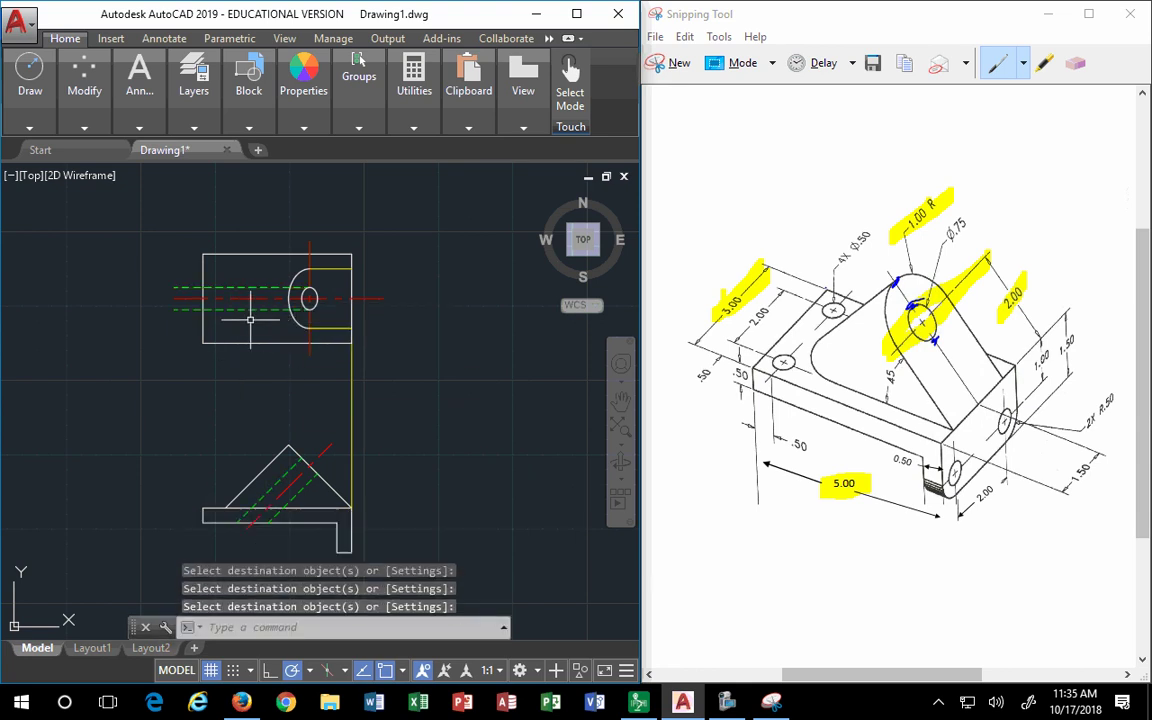
pyautogui.write('l')
pyautogui.press('Return')
# Draw three vertical lines from the base bar up into the top view.
pyautogui.click(238, 514)
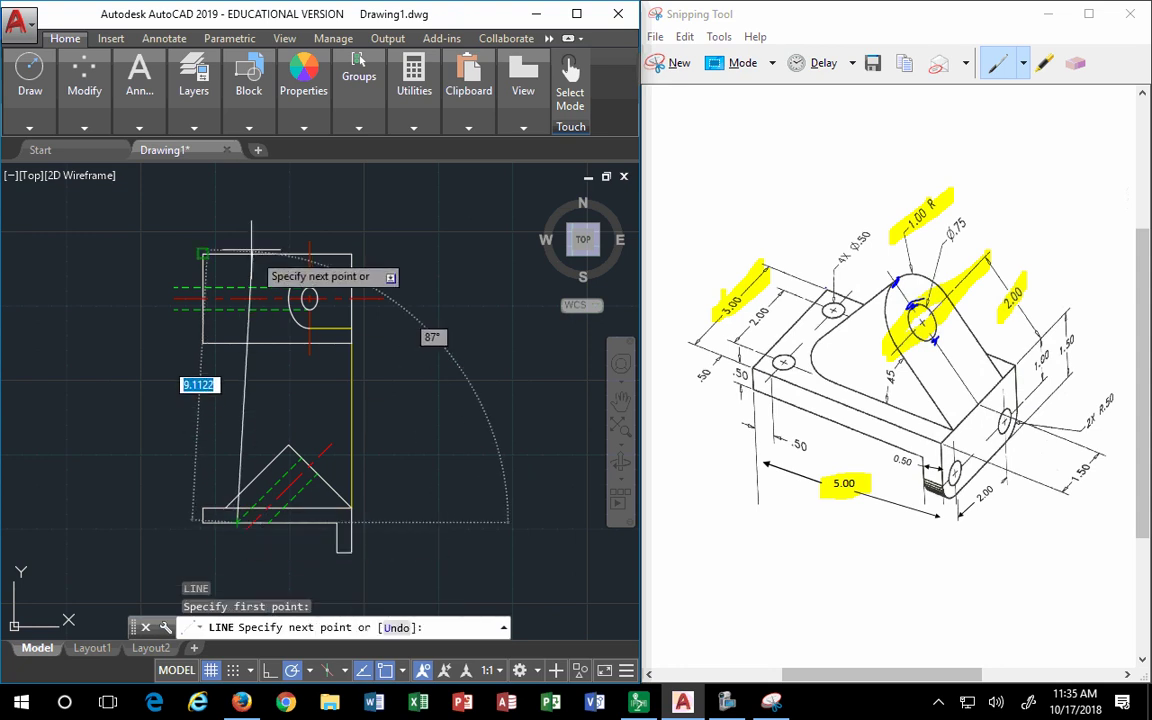
pyautogui.click(238, 236)
pyautogui.press('Return')
pyautogui.press('Return')
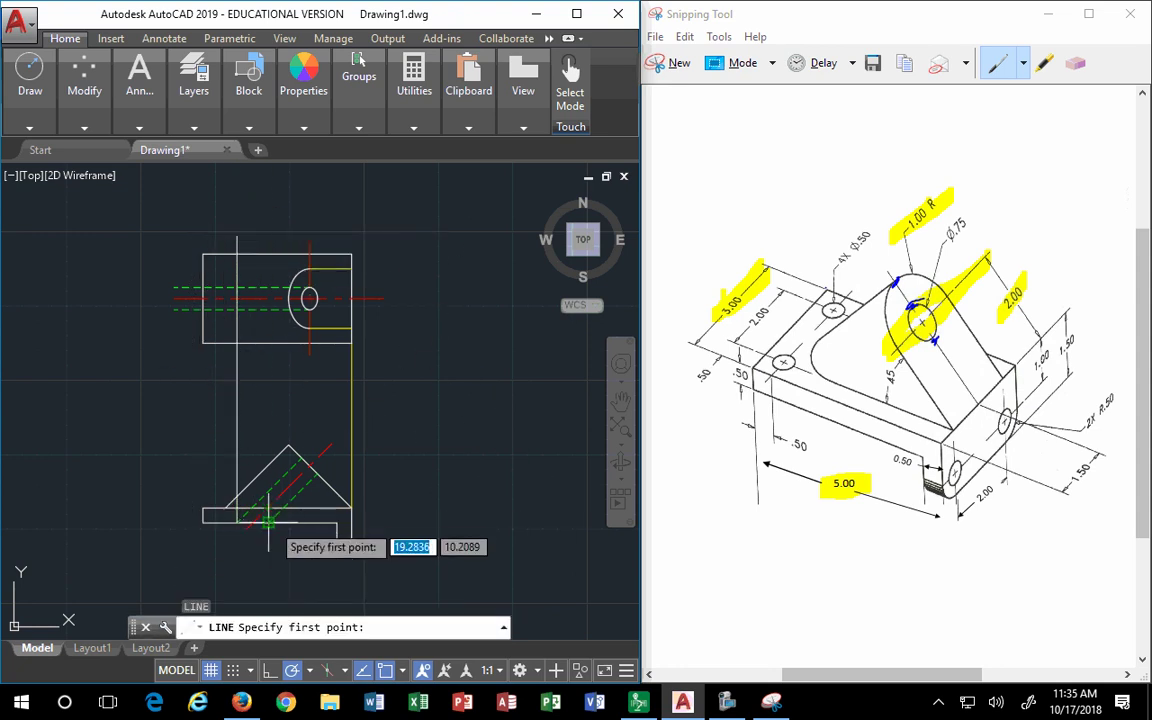
pyautogui.click(268, 519)
pyautogui.click(268, 236)
pyautogui.press('Return')
pyautogui.press('Return')
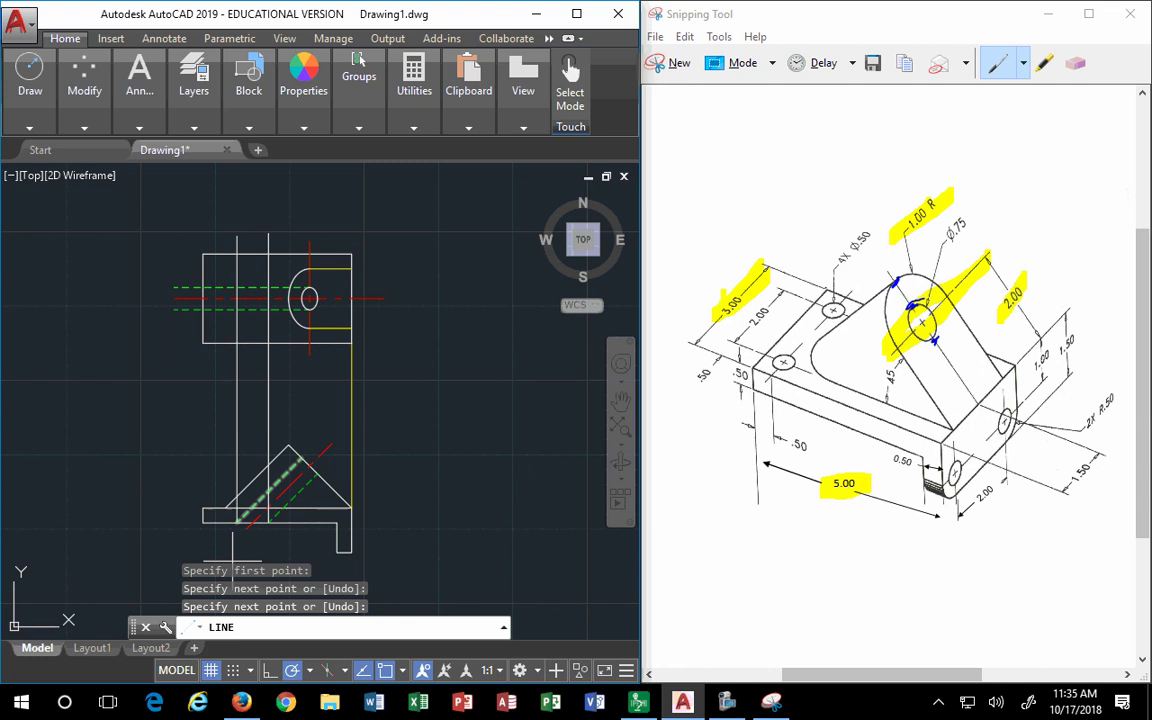
pyautogui.click(252, 521)
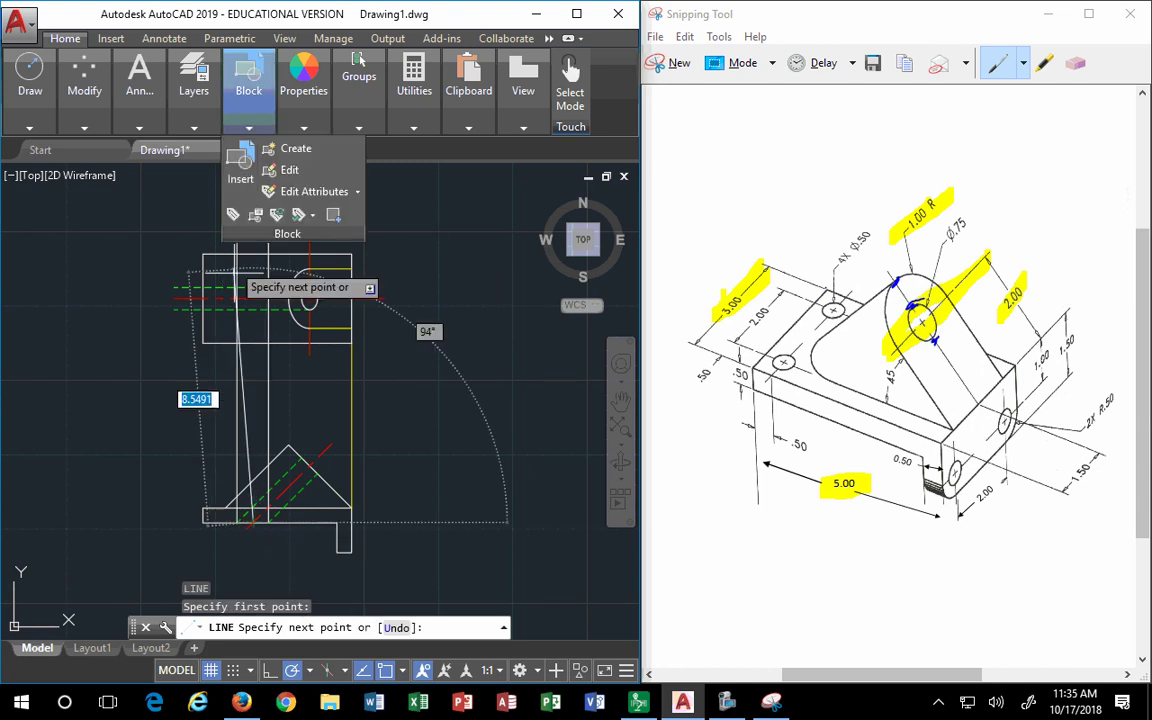
pyautogui.scroll(6, 245, 262)
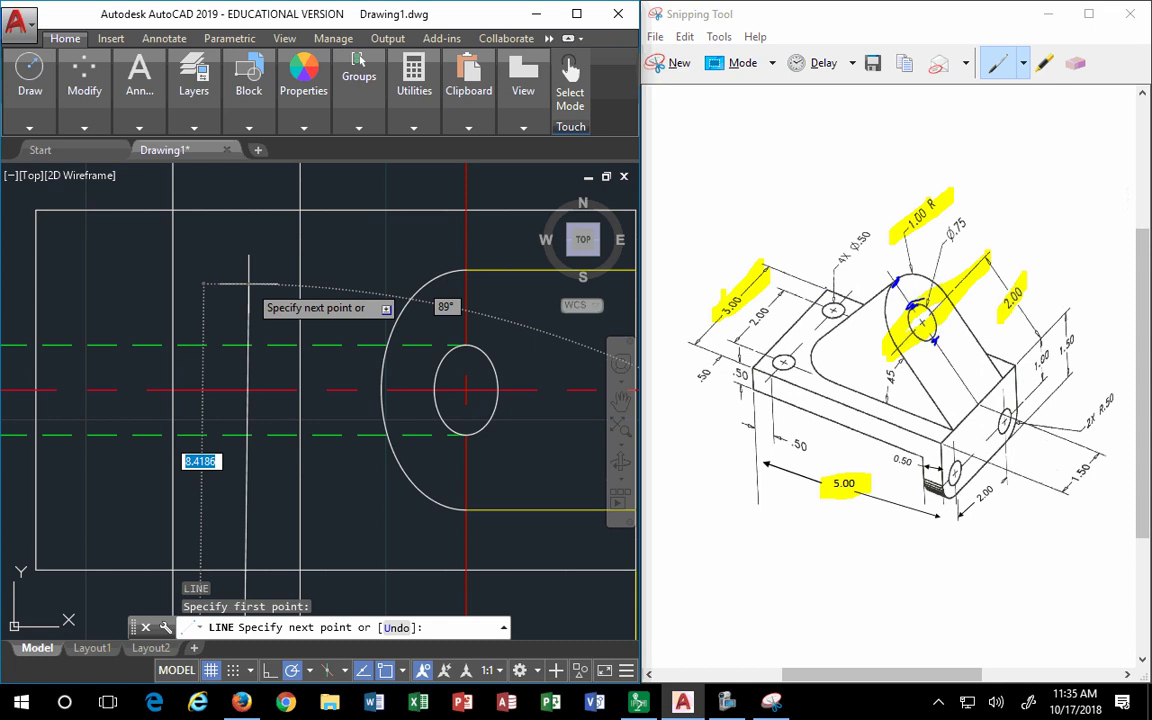
pyautogui.click(237, 284)
pyautogui.press('Return')
pyautogui.click(40, 128)
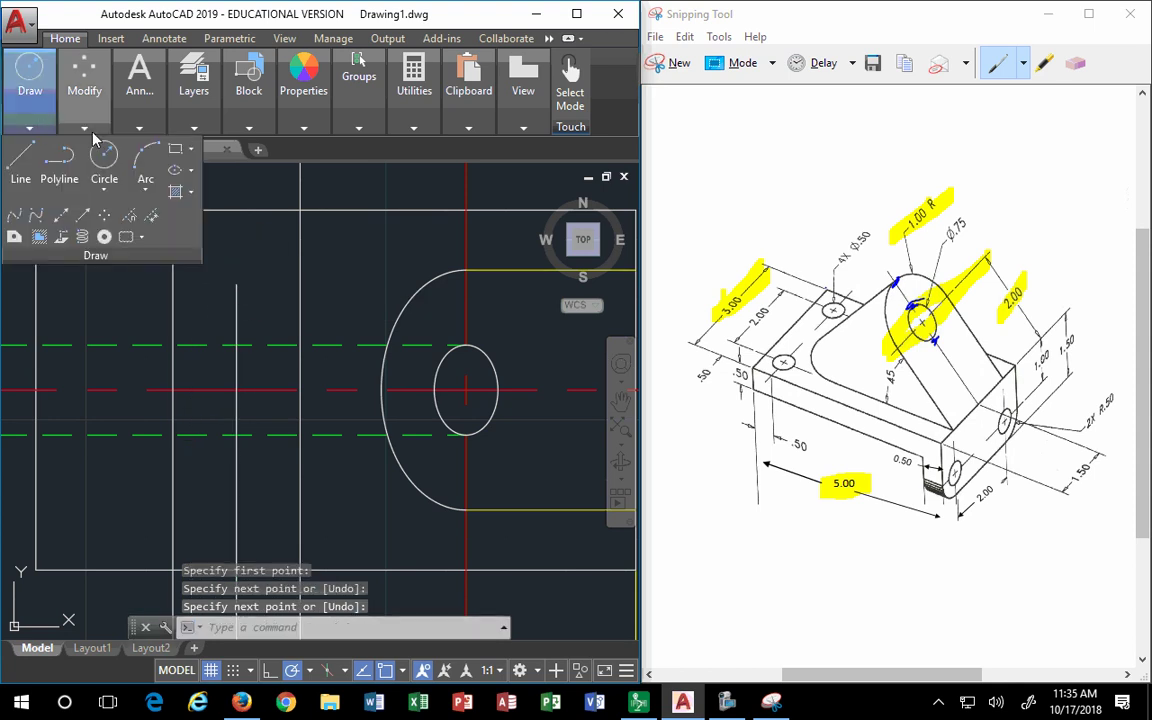
# Draw a centre ellipse on the red centre line, spanning to the construction and hidden lines.
pyautogui.click(177, 170)
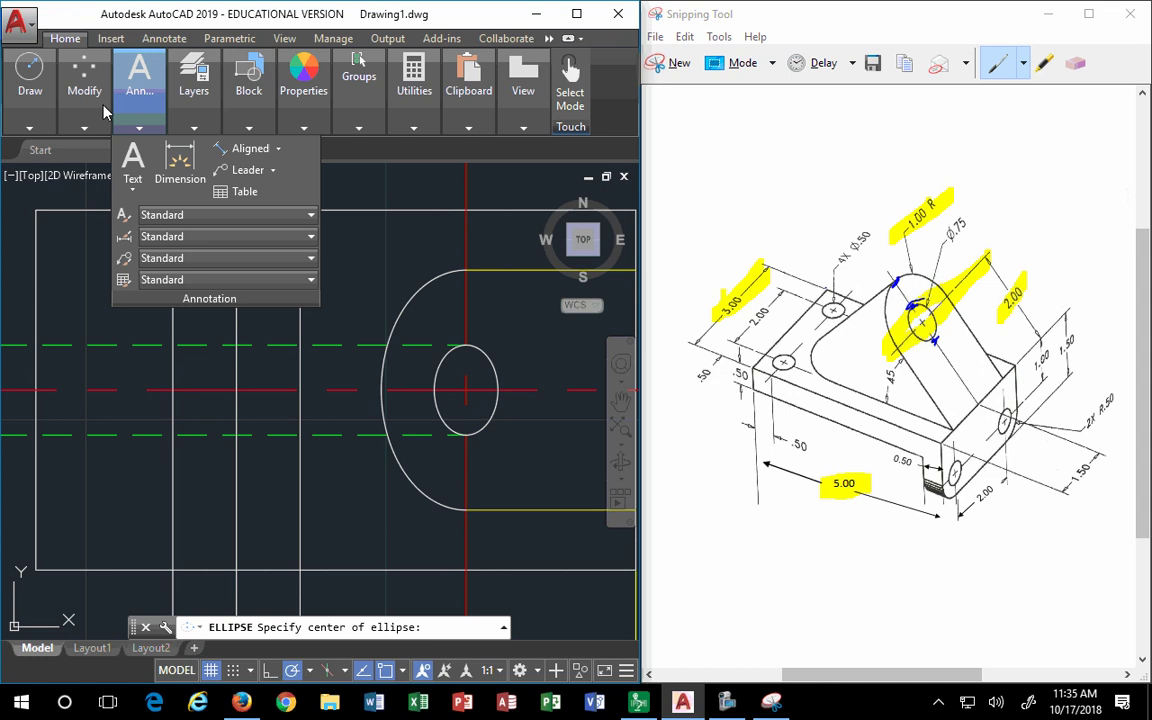
pyautogui.moveTo(33, 124)
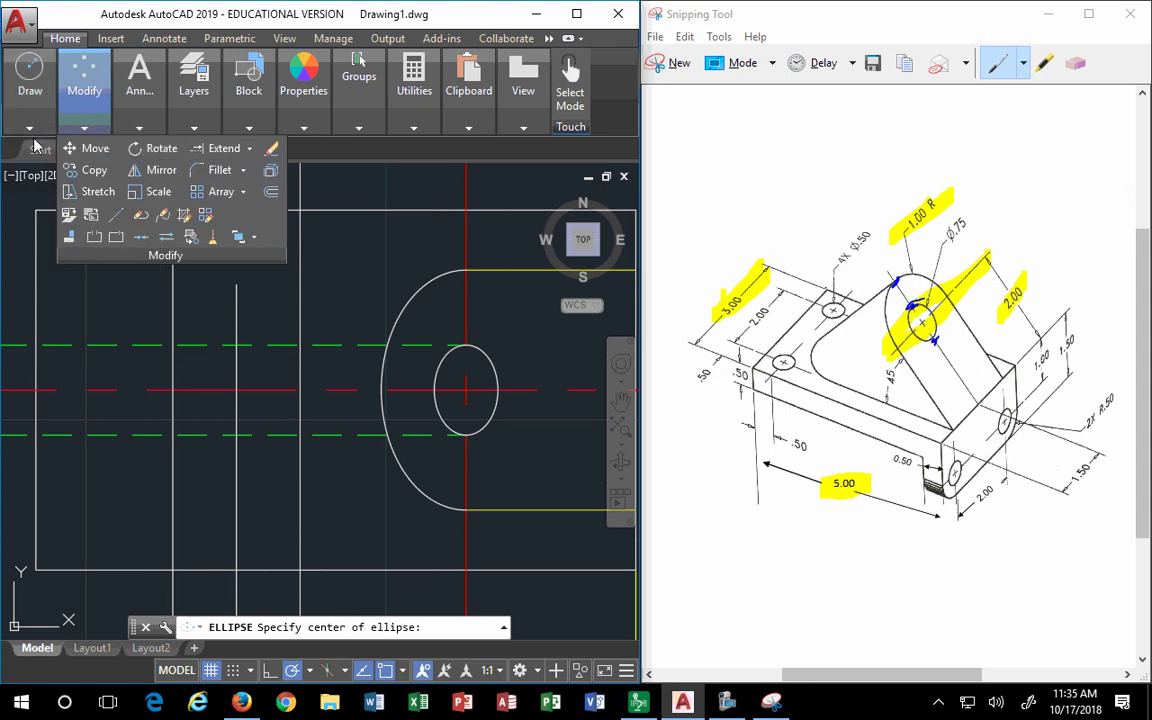
pyautogui.click(193, 171)
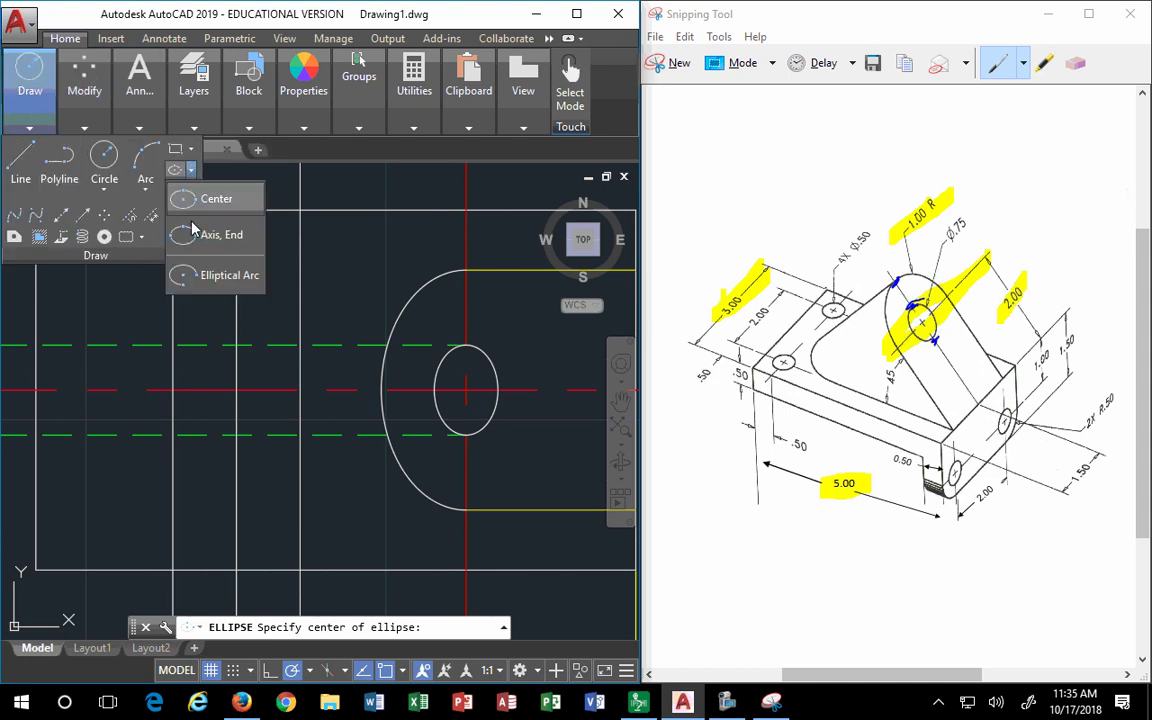
pyautogui.click(170, 195)
pyautogui.click(237, 389)
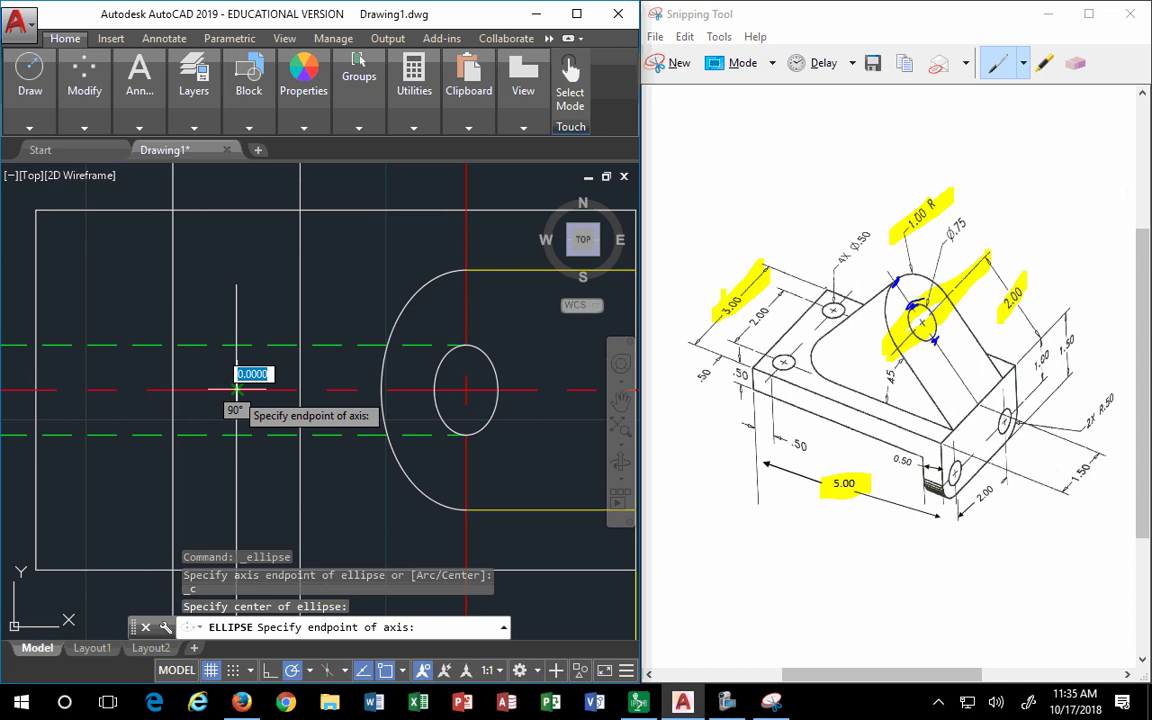
pyautogui.click(237, 345)
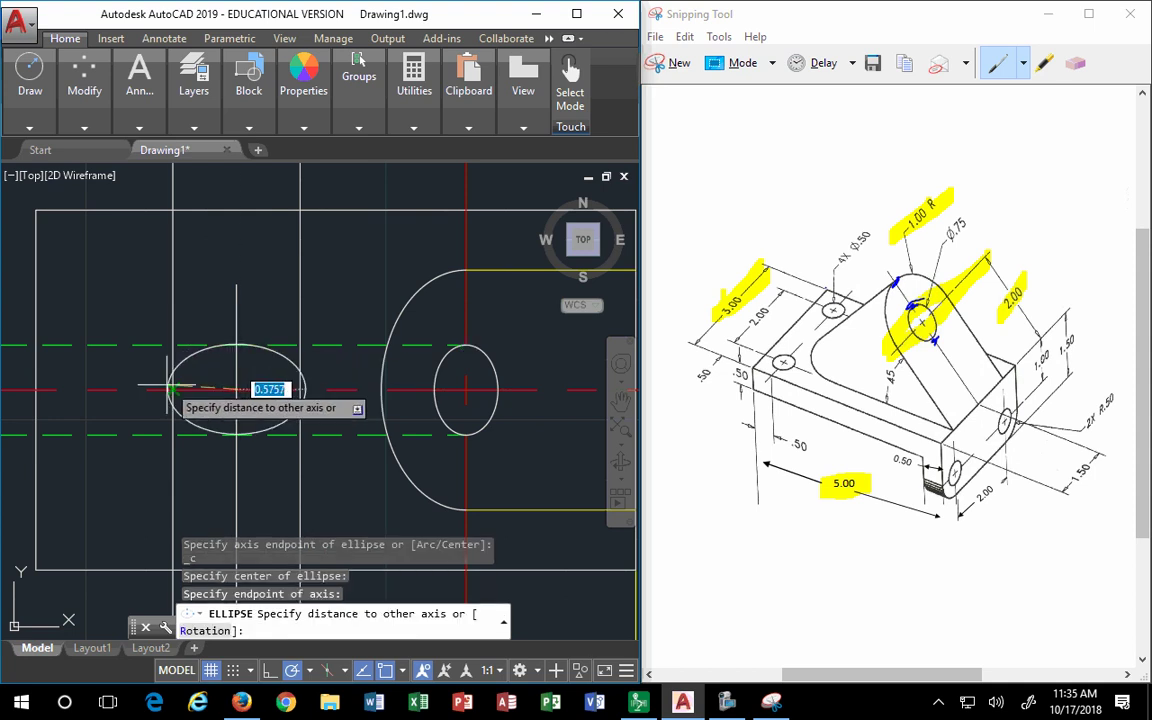
pyautogui.click(172, 389)
pyautogui.press('Escape')
pyautogui.press('Escape')
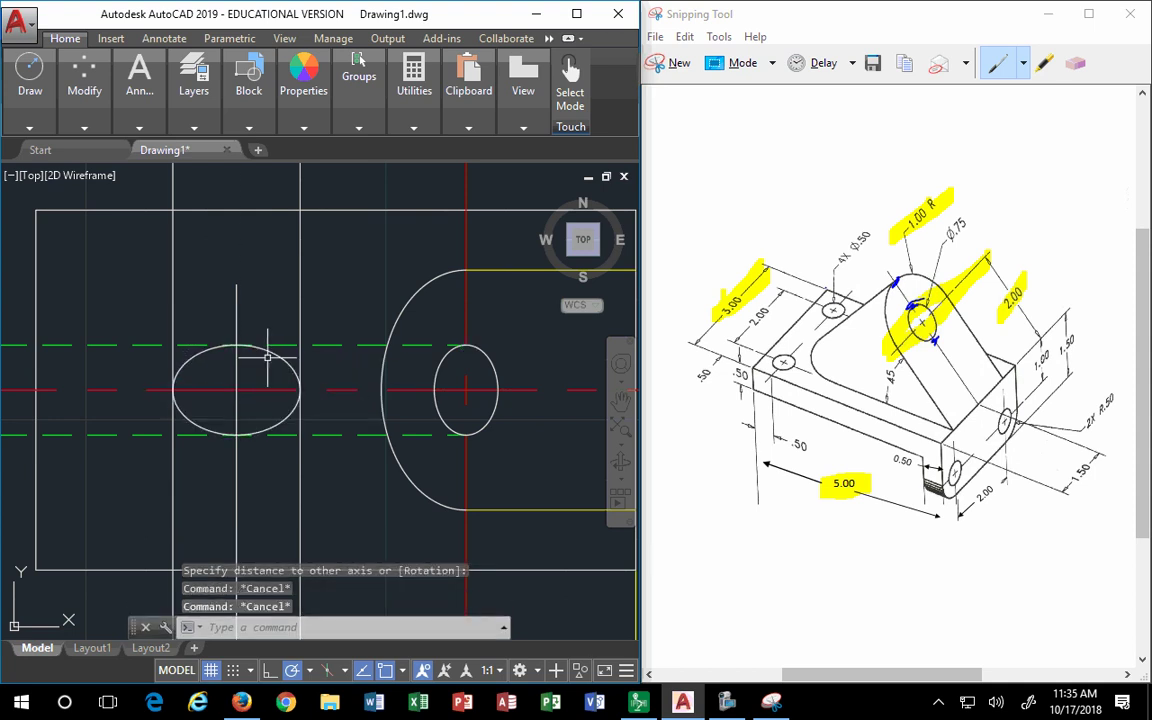
# Trim the dashed hidden lines against the new ellipse.
pyautogui.write('trim')
pyautogui.press('Return')
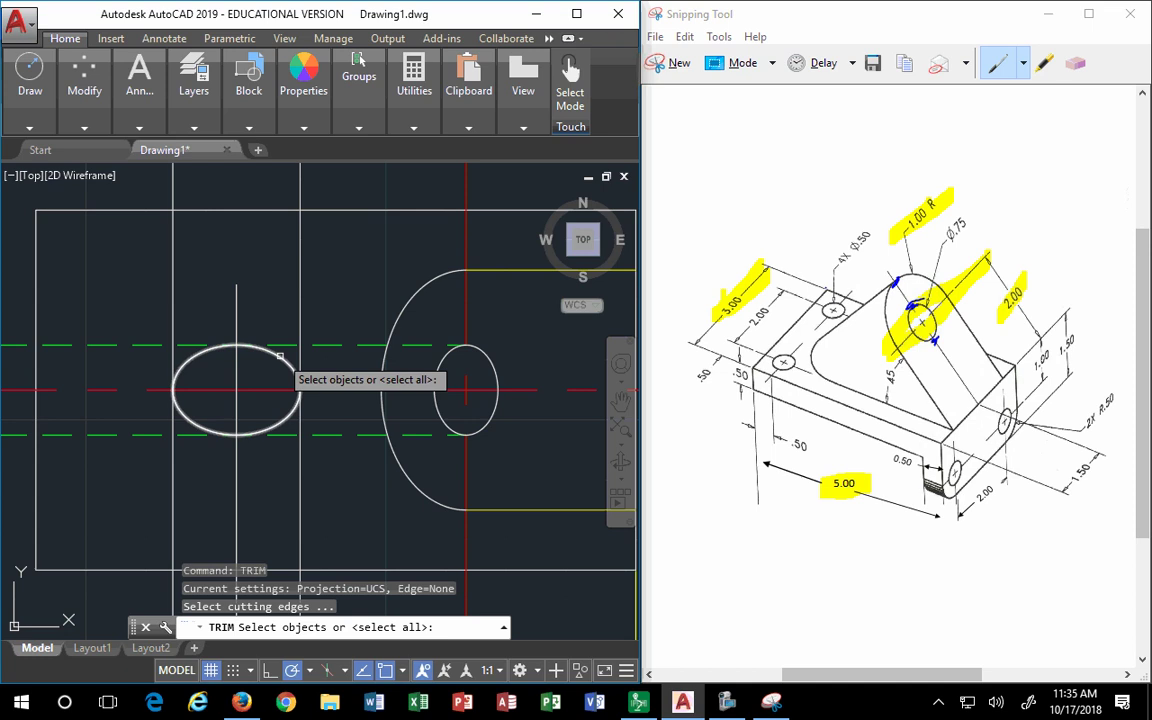
pyautogui.click(274, 358)
pyautogui.press('Return')
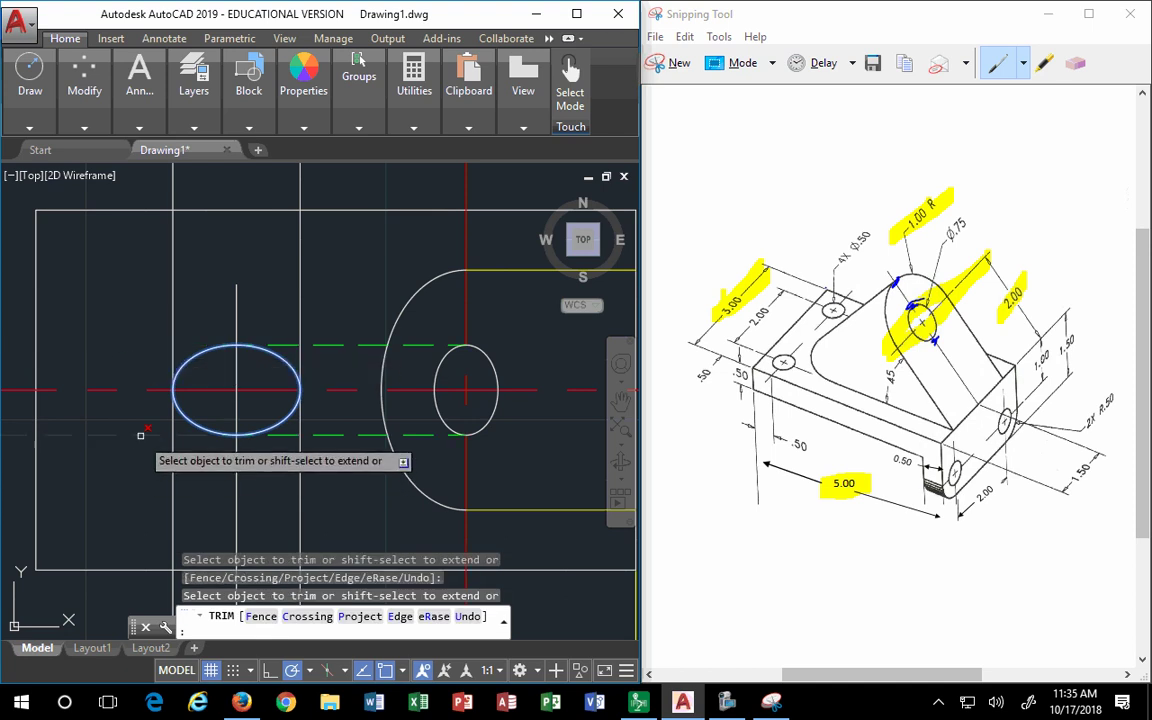
pyautogui.press('Escape')
pyautogui.click(250, 434)
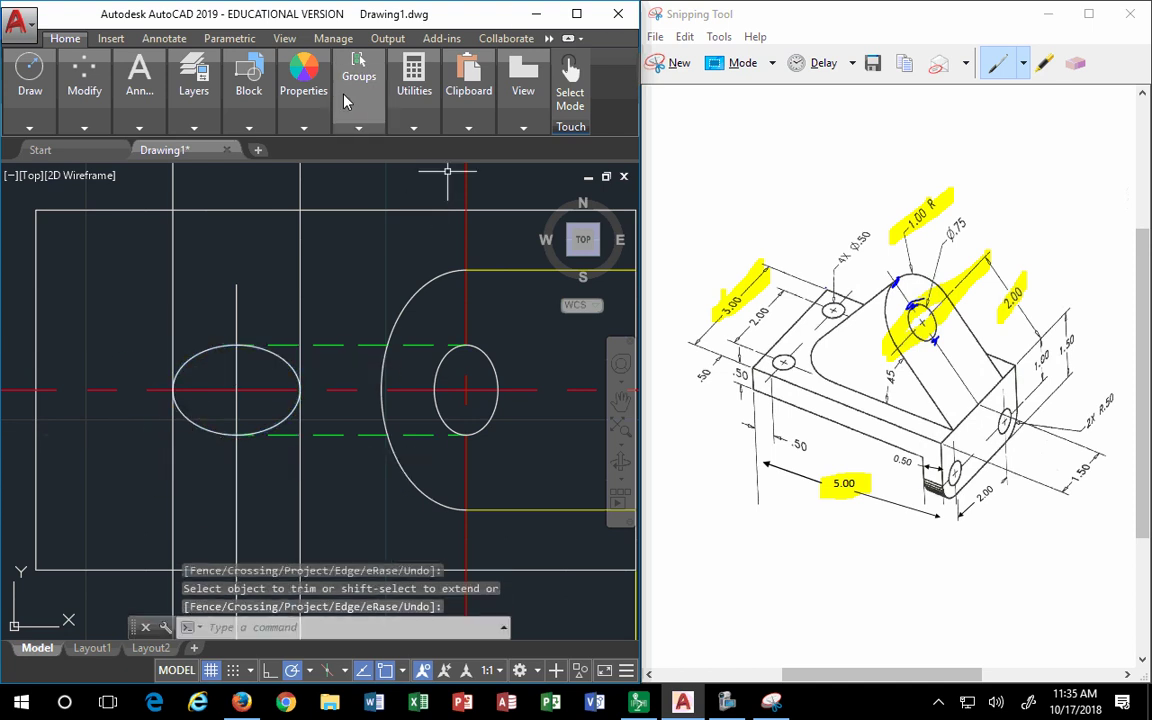
# Make the ellipse green dashed to match the hidden lines.
pyautogui.moveTo(309, 138)
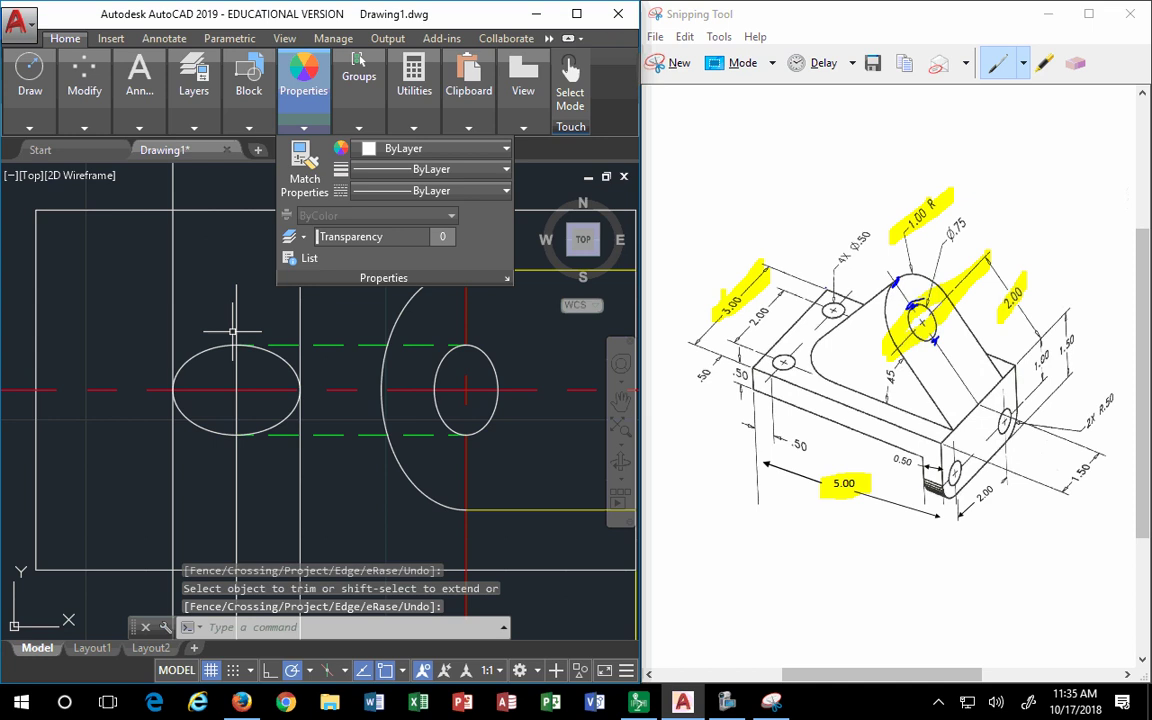
pyautogui.click(304, 170)
pyautogui.click(331, 344)
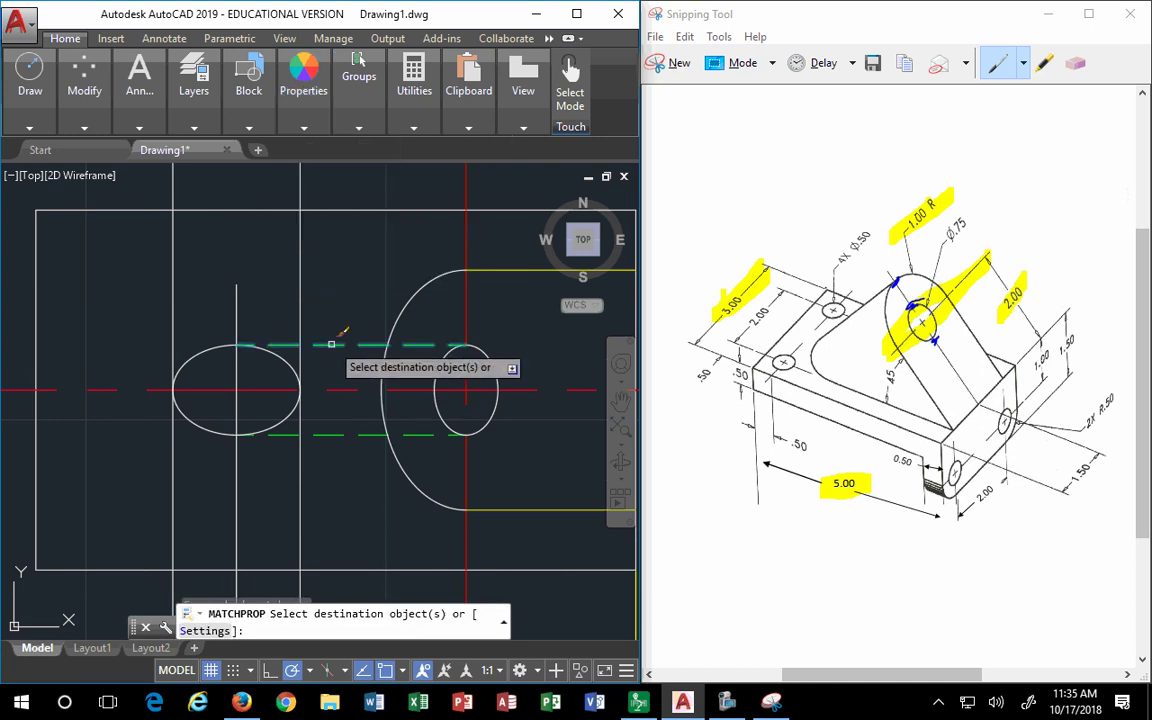
pyautogui.click(296, 372)
pyautogui.press('Escape')
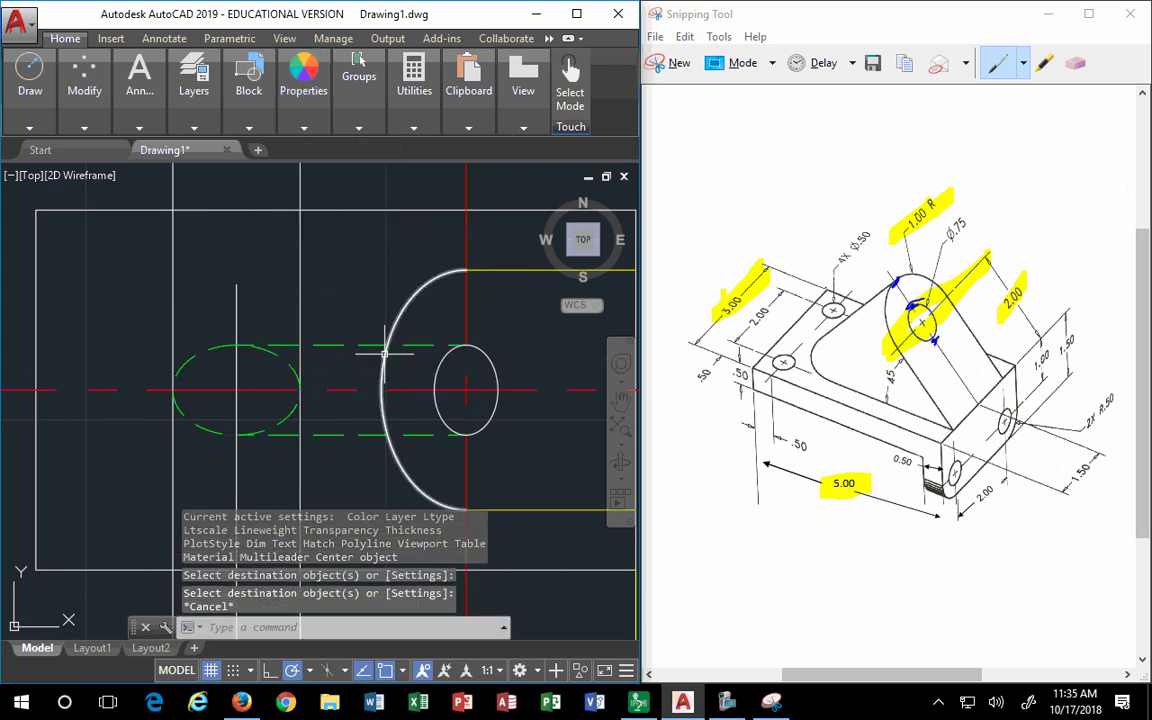
pyautogui.scroll(2, 386, 347)
pyautogui.scroll(-7, 386, 347)
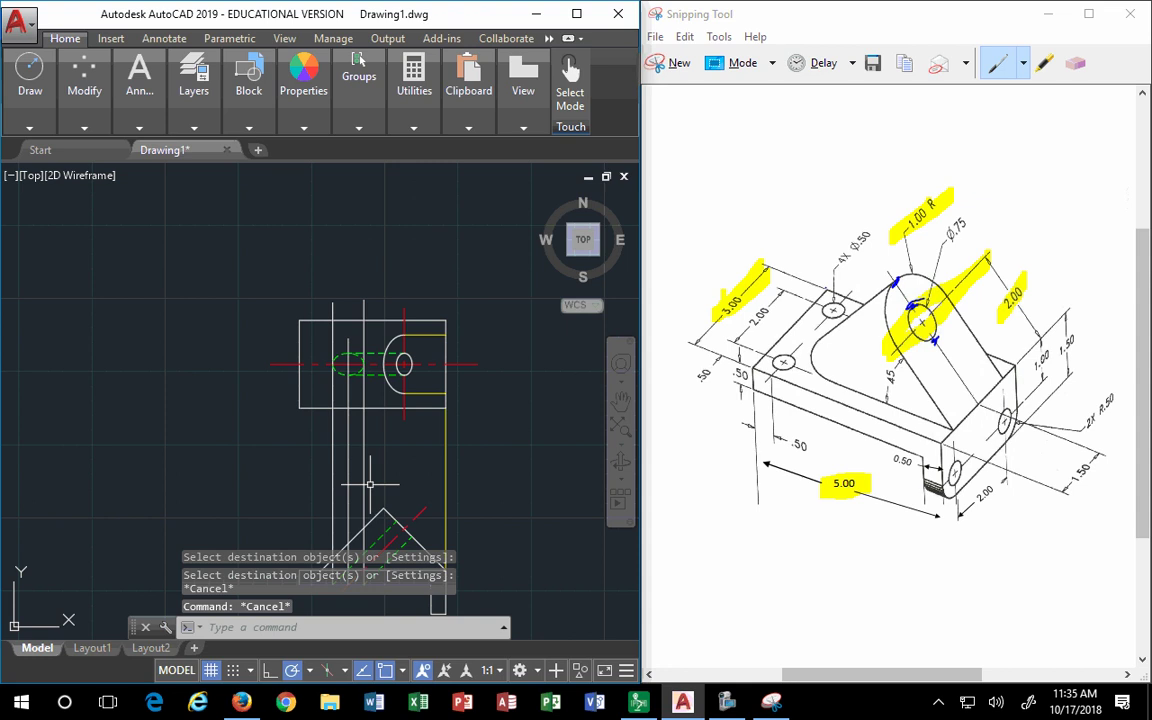
# Draw a vertical line from near the front view's base up to the top view.
pyautogui.moveTo(370, 484)
pyautogui.mouseDown(button='middle')
pyautogui.moveTo(345, 445)
pyautogui.moveTo(321, 467)
pyautogui.mouseUp(button='middle')
pyautogui.write('l')
pyautogui.press('Return')
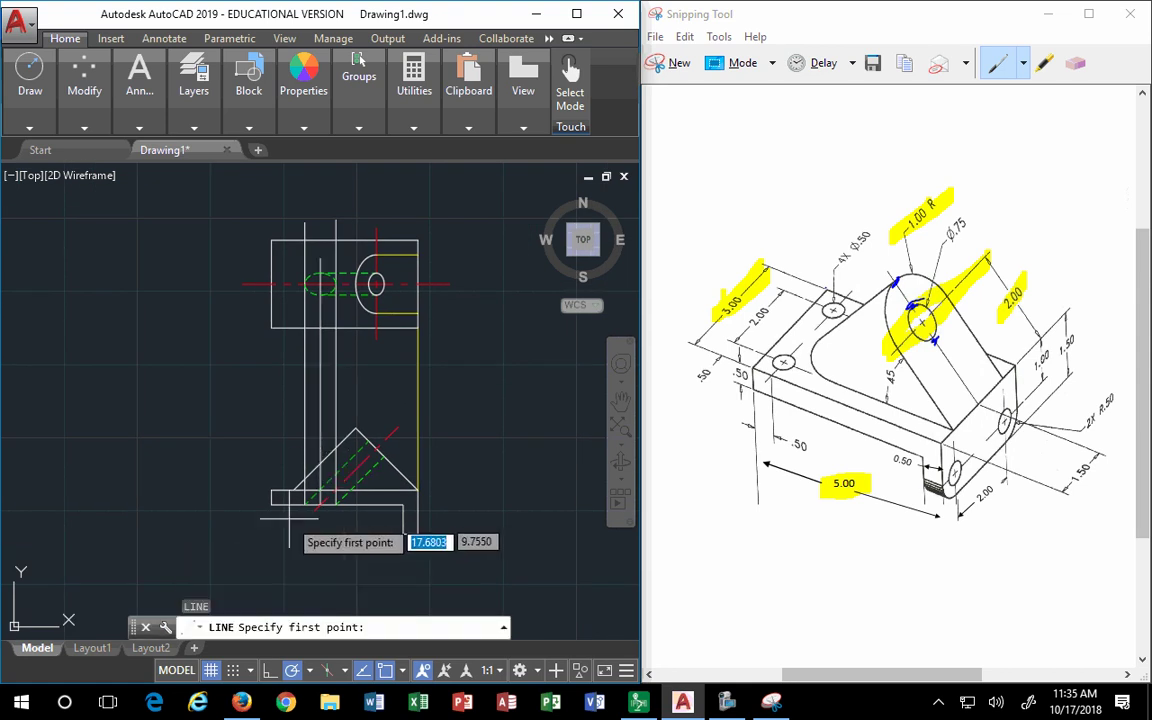
pyautogui.click(296, 490)
pyautogui.click(292, 212)
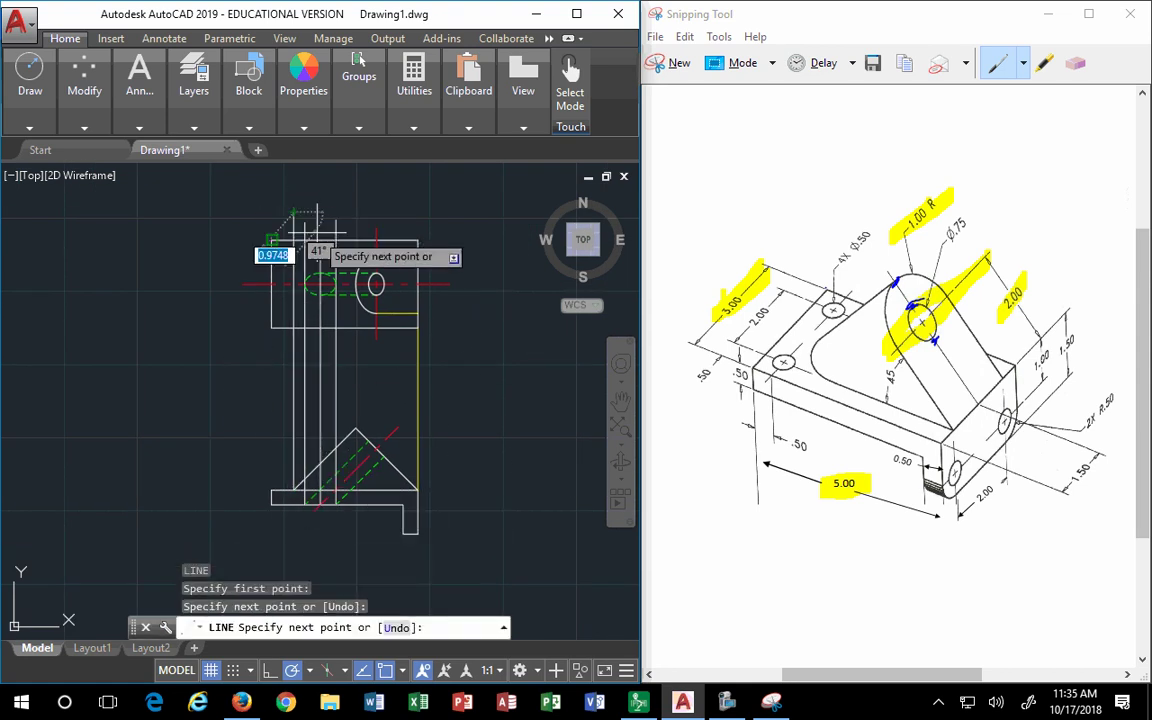
pyautogui.press('Return')
# Stretch the top yellow line's left endpoint to meet the vertical line.
pyautogui.scroll(4, 330, 265)
pyautogui.write('l')
pyautogui.press('Return')
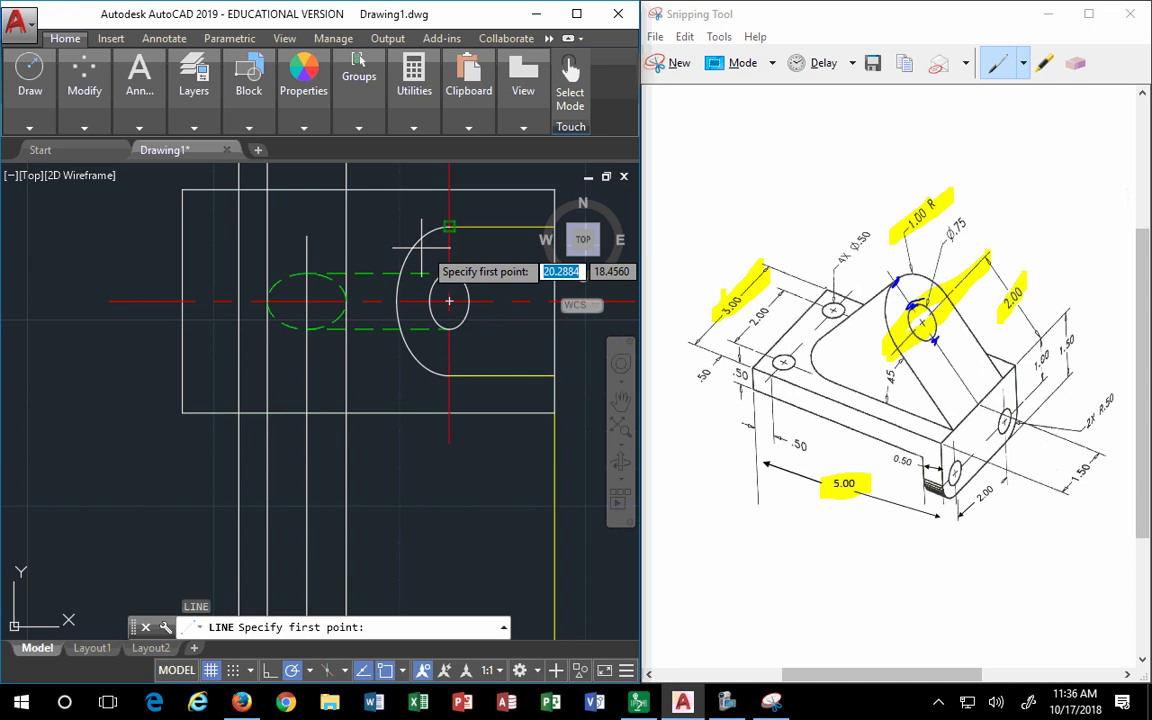
pyautogui.click(449, 228)
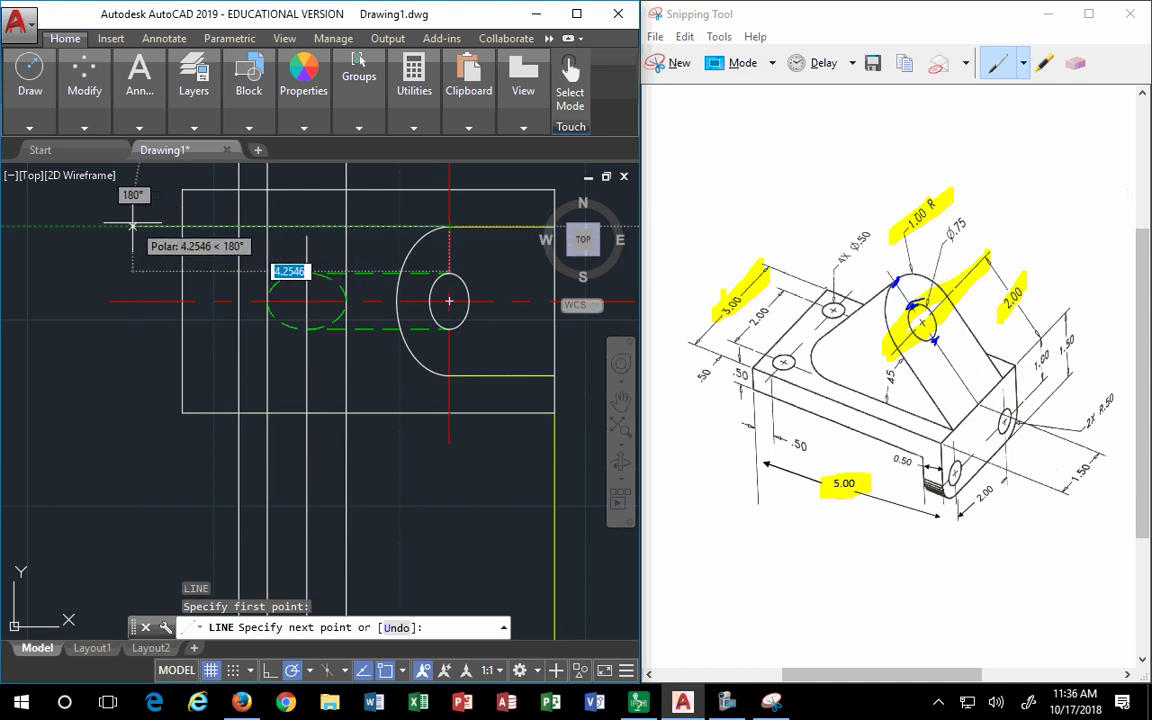
pyautogui.press('Escape')
pyautogui.press('Escape')
pyautogui.click(490, 227)
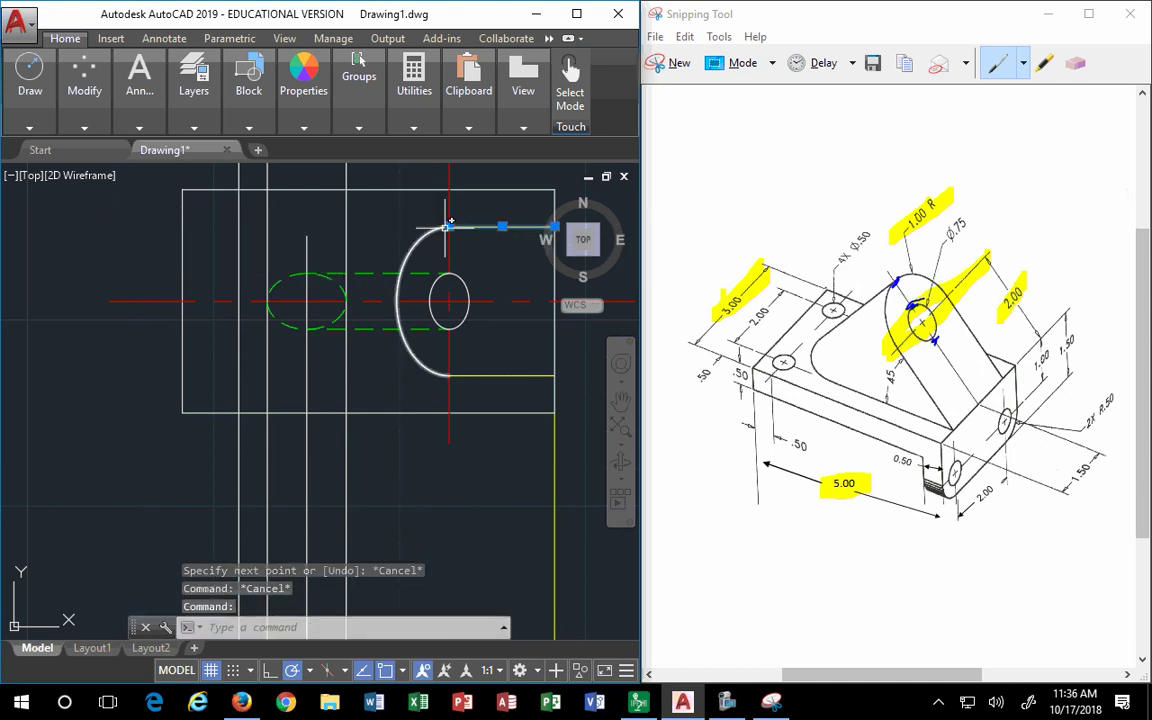
pyautogui.click(449, 227)
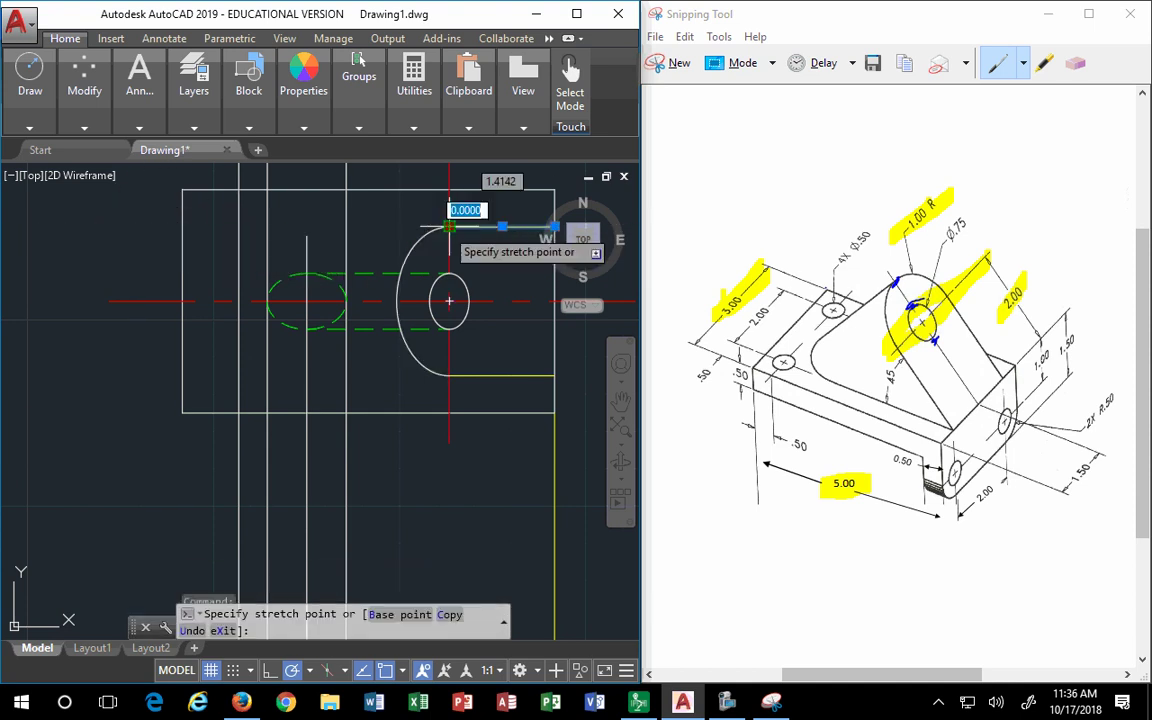
pyautogui.click(307, 227)
pyautogui.press('Escape')
pyautogui.press('Escape')
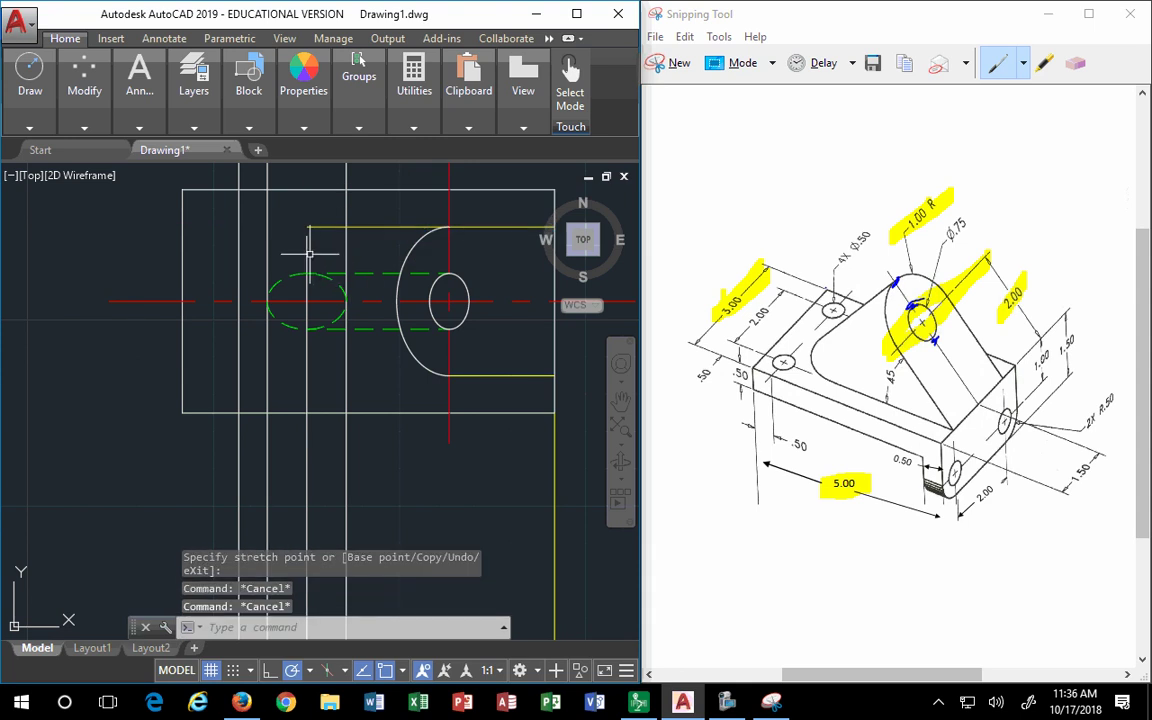
# Lengthen the vertical line upward and stretch the bottom yellow line's left end to it.
pyautogui.click(308, 240)
pyautogui.click(307, 235)
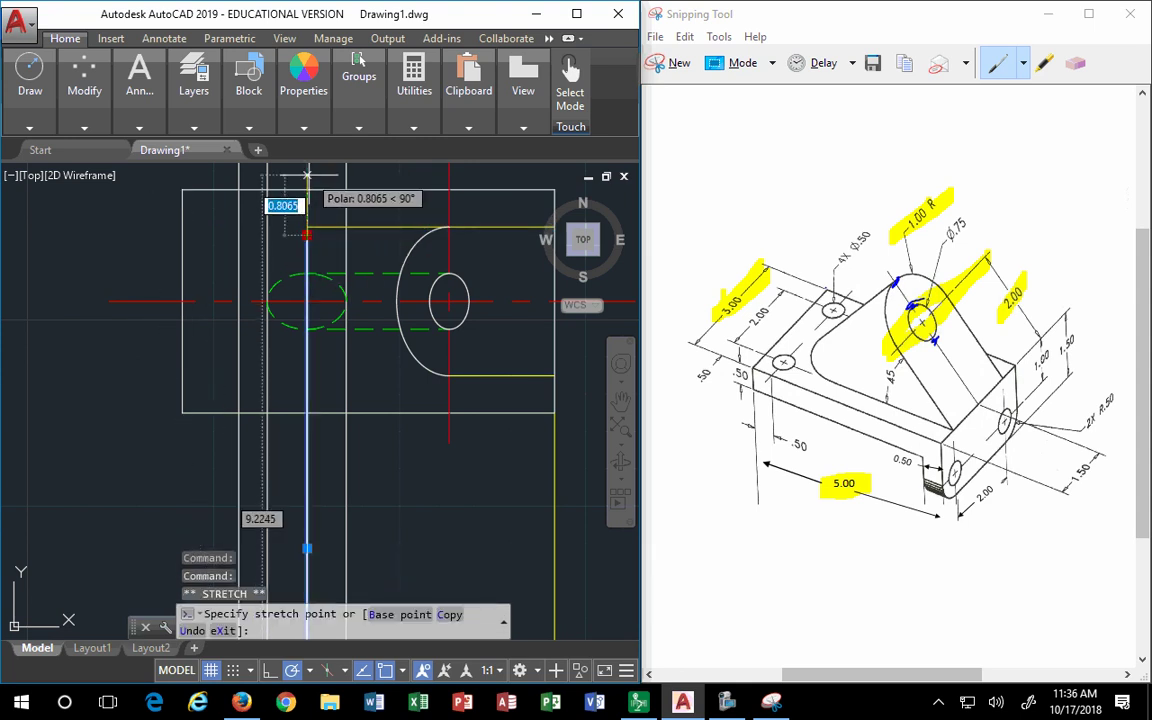
pyautogui.click(307, 168)
pyautogui.press('Escape')
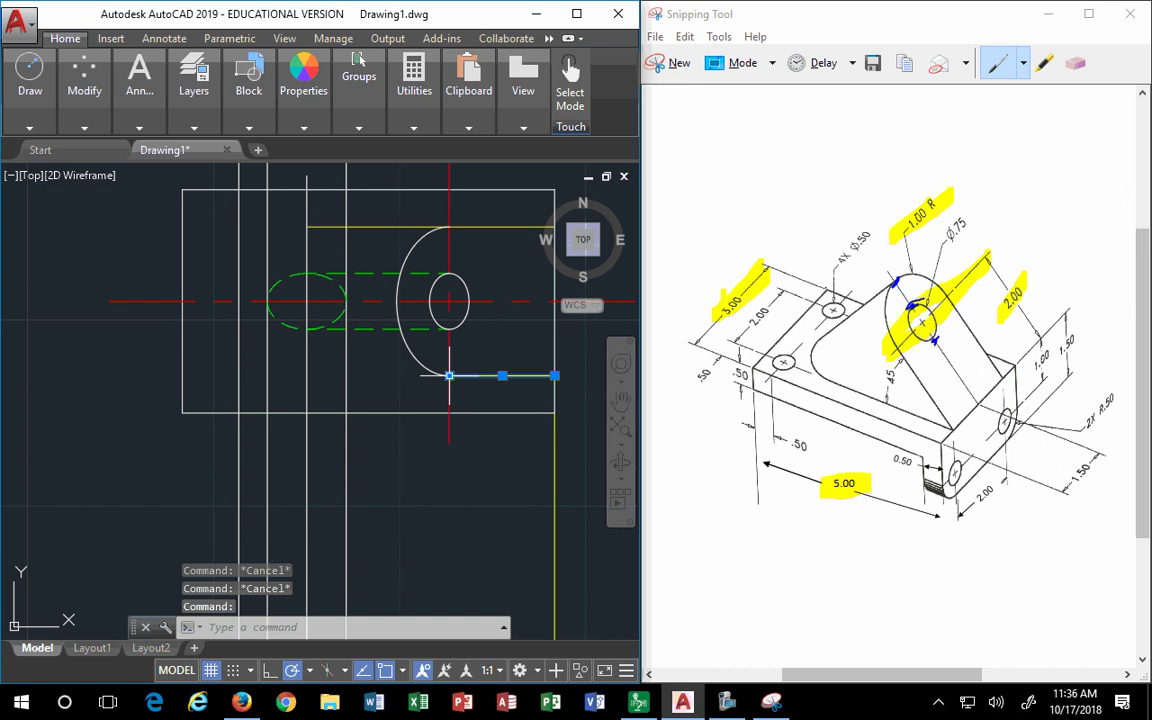
pyautogui.click(449, 375)
pyautogui.click(307, 375)
pyautogui.press('Escape')
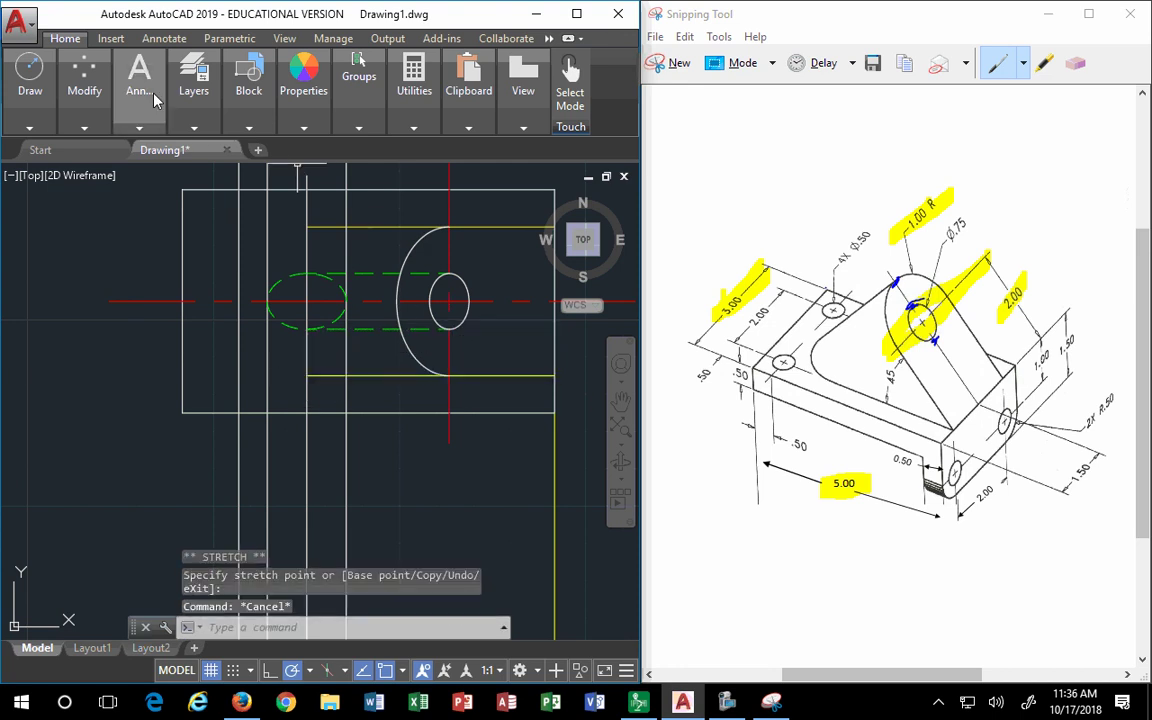
# Draw a circular centre ellipse on the centreline reaching the top yellow line.
pyautogui.moveTo(40, 118)
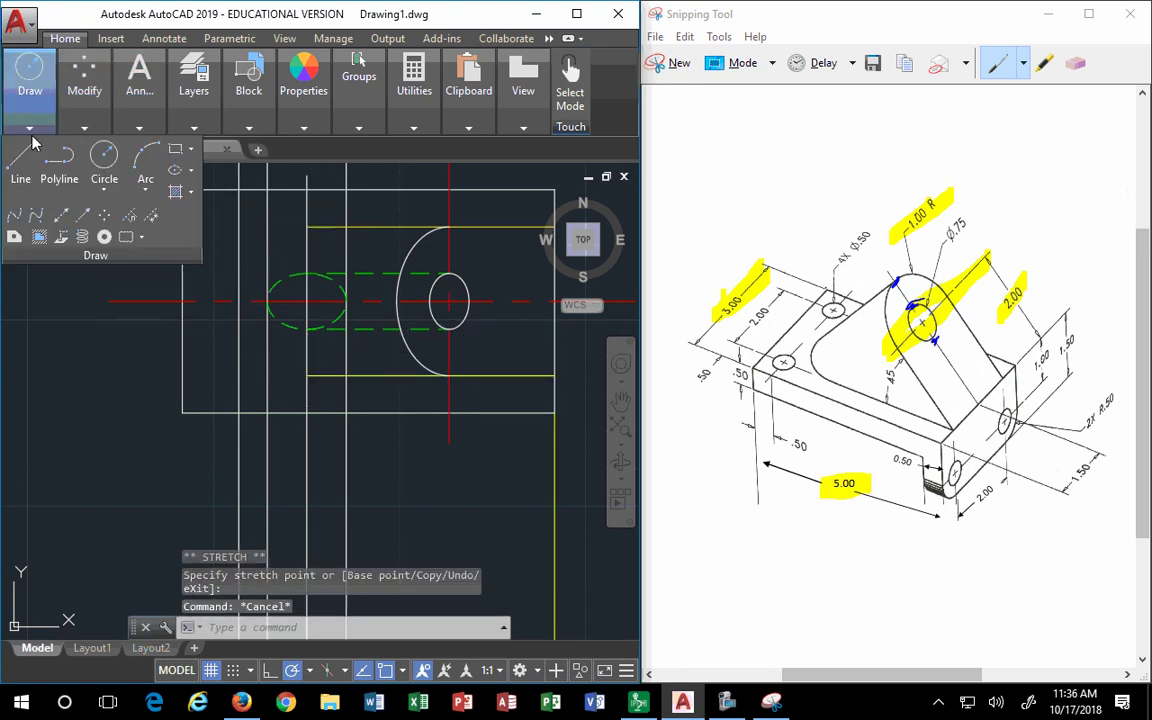
pyautogui.click(189, 171)
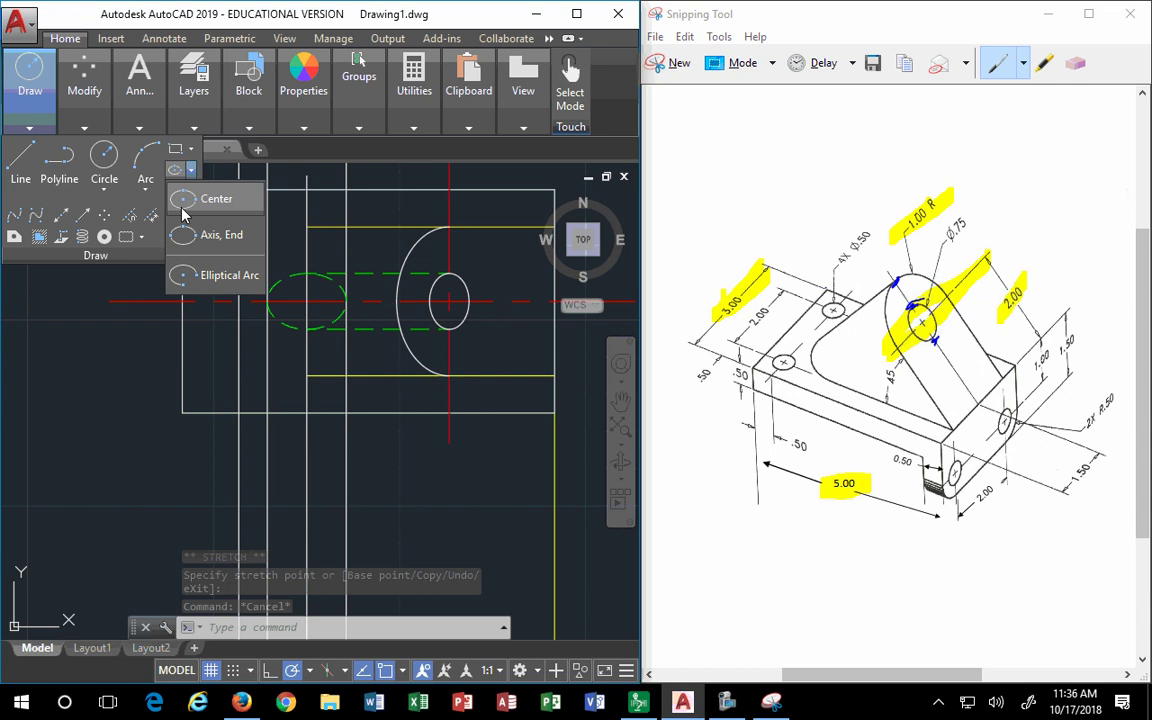
pyautogui.click(200, 195)
pyautogui.click(307, 301)
pyautogui.click(307, 226)
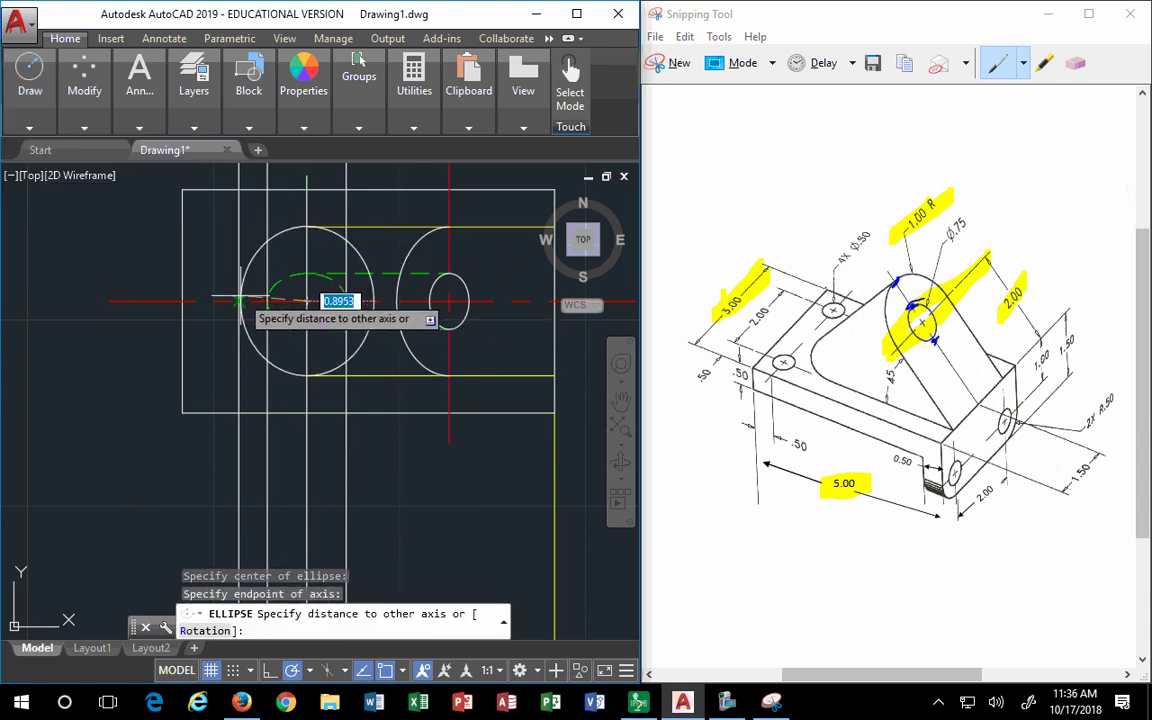
pyautogui.press('Escape')
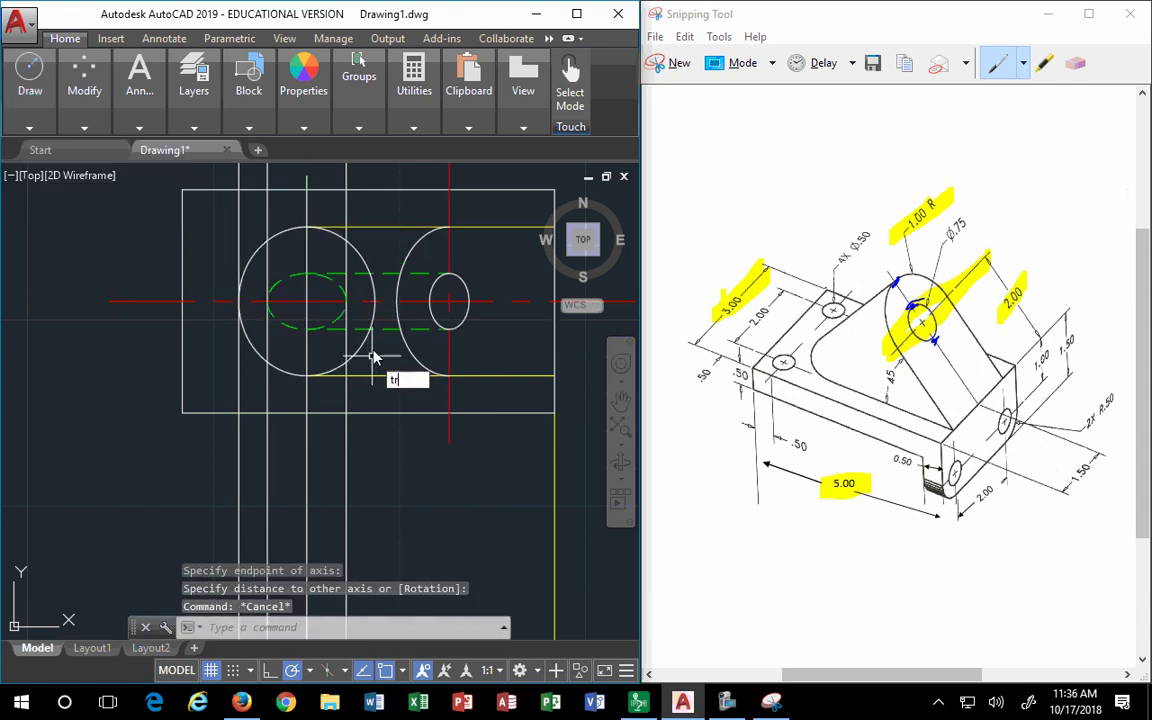
# Trim the circle's right half using the top line, bottom line and circle as edges.
pyautogui.write('trim')
pyautogui.press('Return')
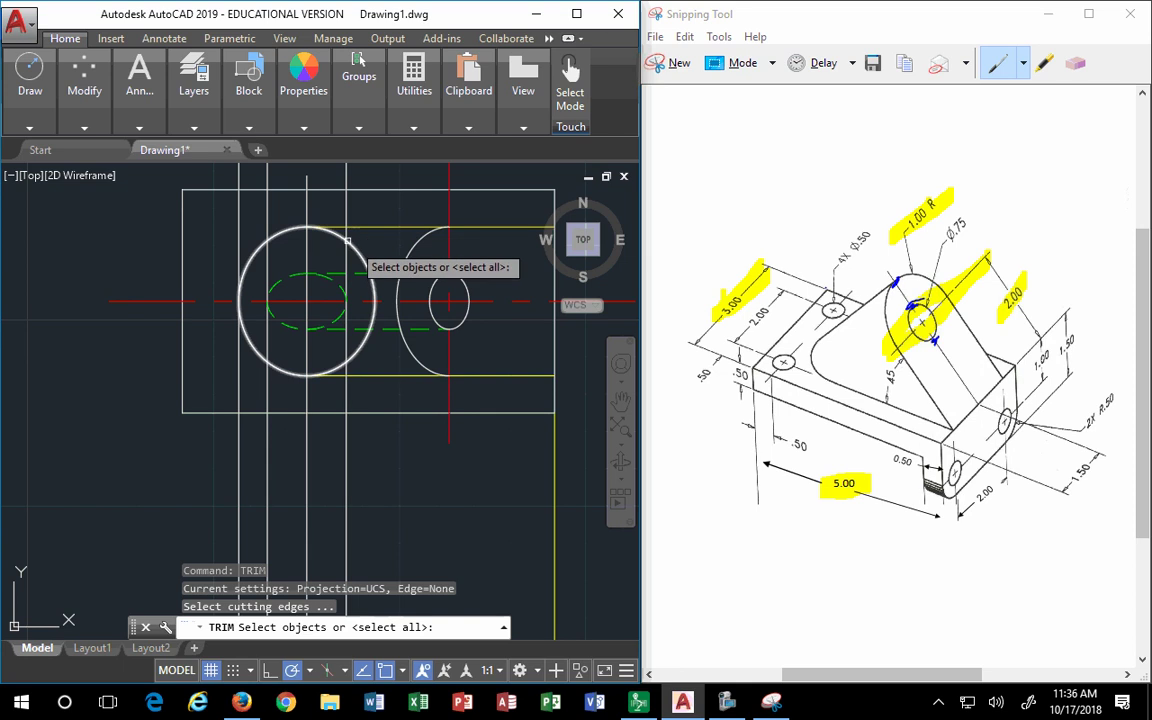
pyautogui.click(415, 229)
pyautogui.click(371, 374)
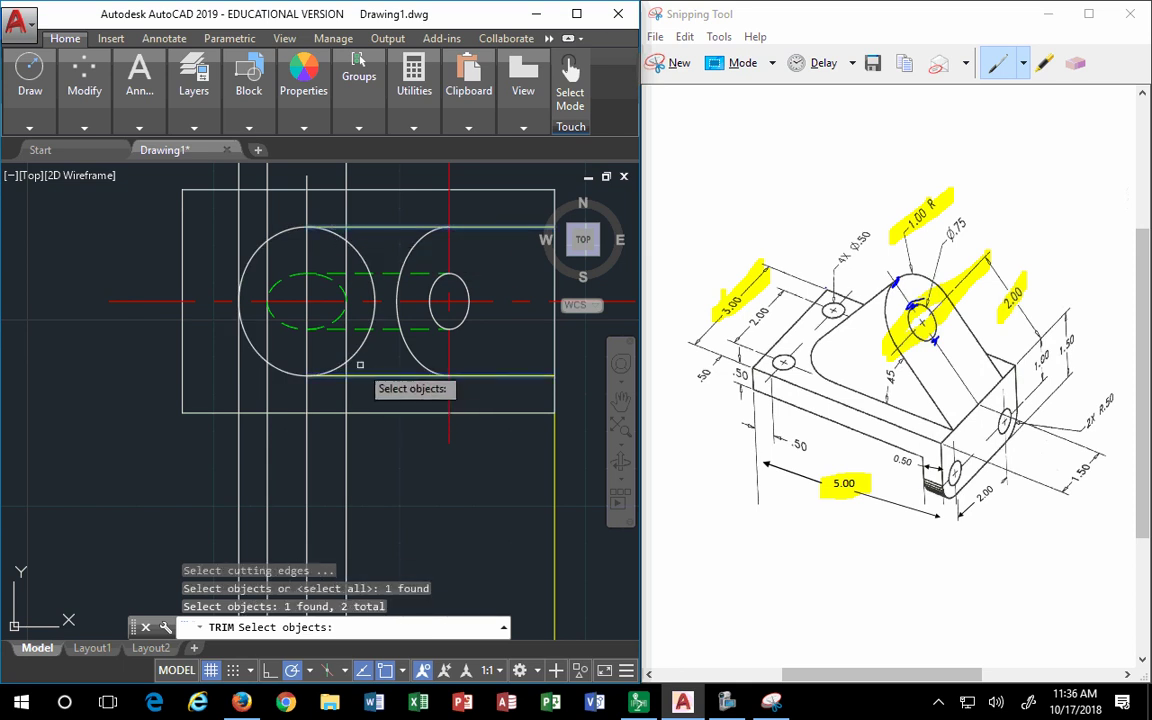
pyautogui.click(356, 354)
pyautogui.press('Return')
pyautogui.click(357, 354)
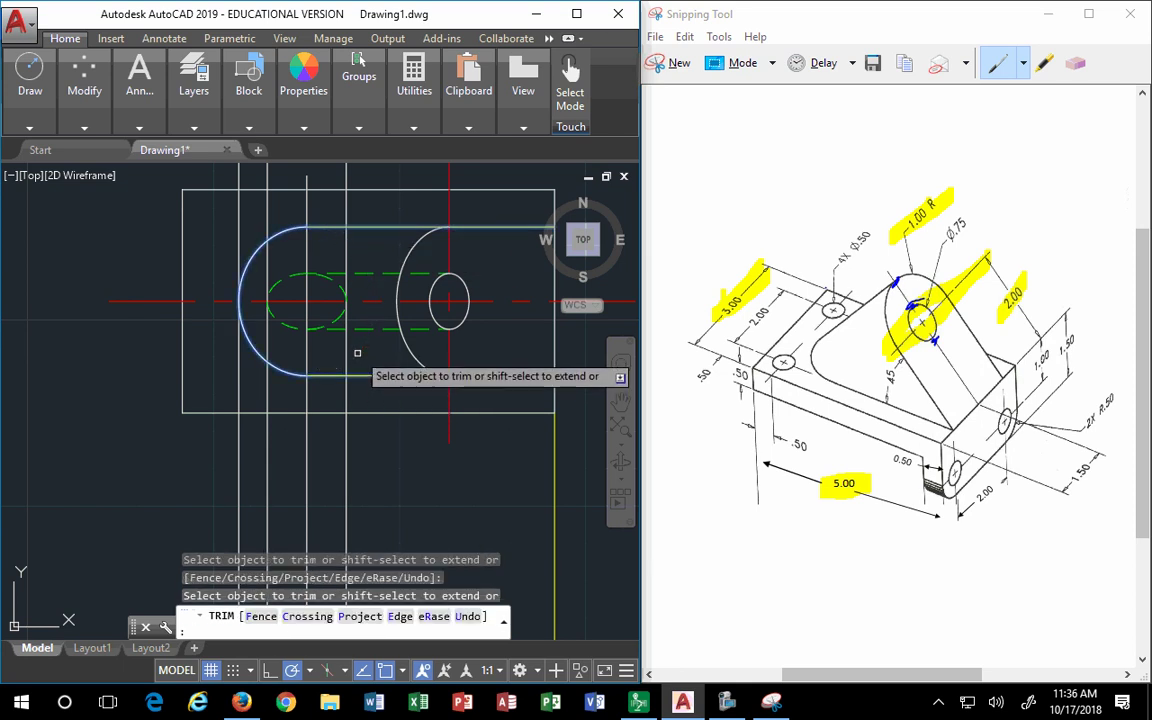
pyautogui.press('Return')
pyautogui.scroll(-4, 364, 371)
# Draw a vertical projection line from the front view's slanted face up into the top view.
pyautogui.scroll(7, 370, 410)
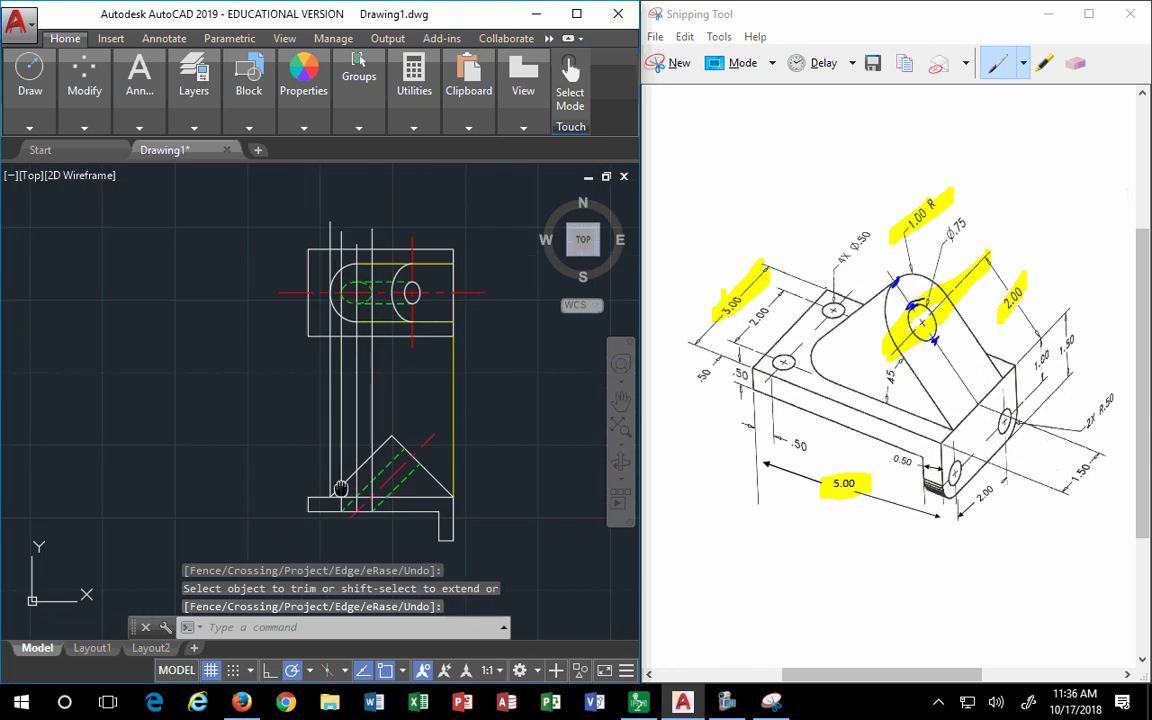
pyautogui.scroll(-2, 365, 466)
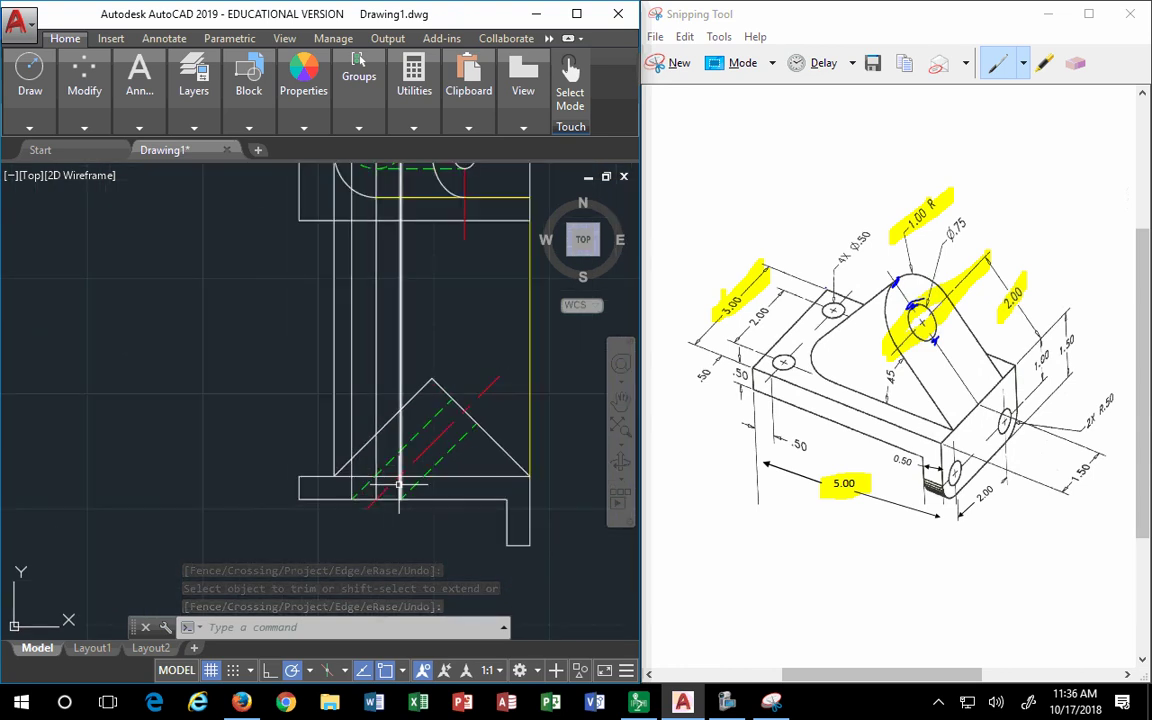
pyautogui.scroll(4, 402, 485)
pyautogui.scroll(-1, 406, 484)
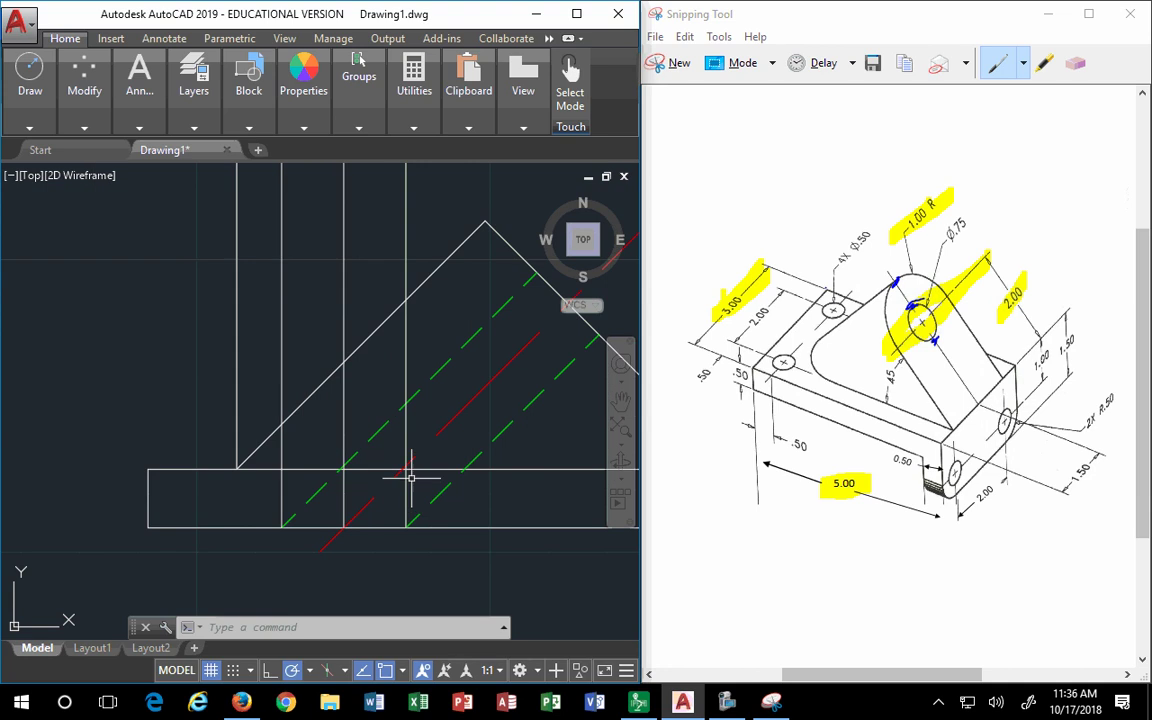
pyautogui.click(391, 466)
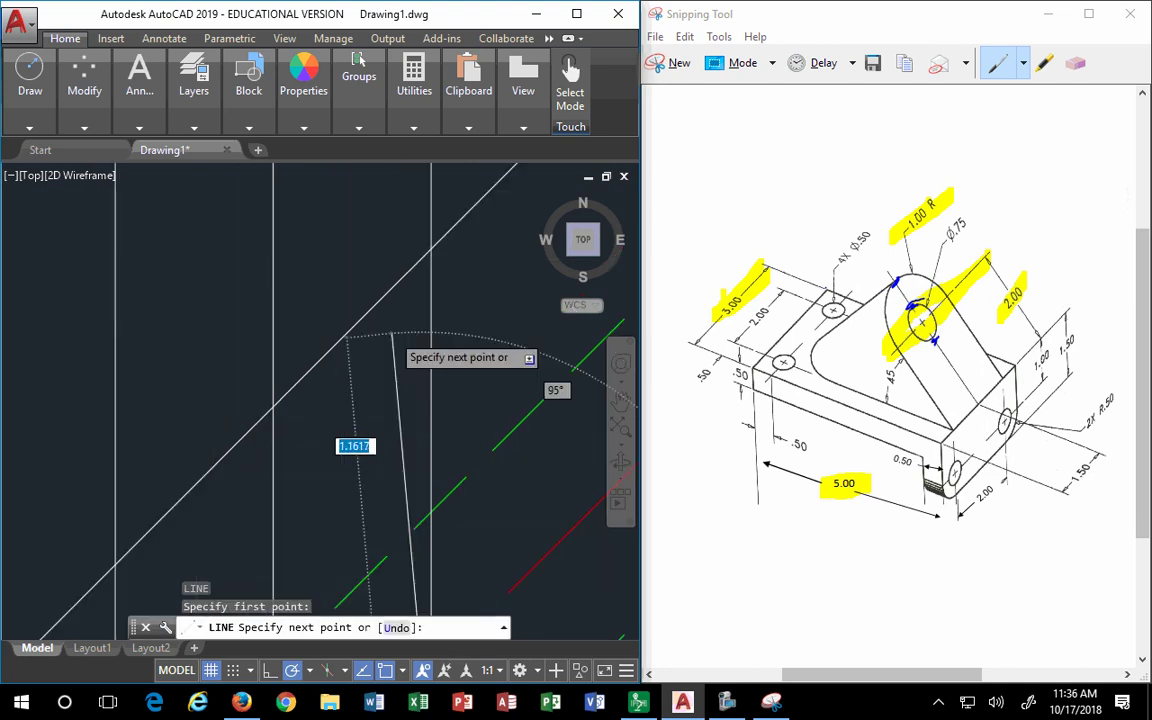
pyautogui.scroll(-3, 410, 350)
pyautogui.scroll(-2, 415, 345)
pyautogui.click(414, 80)
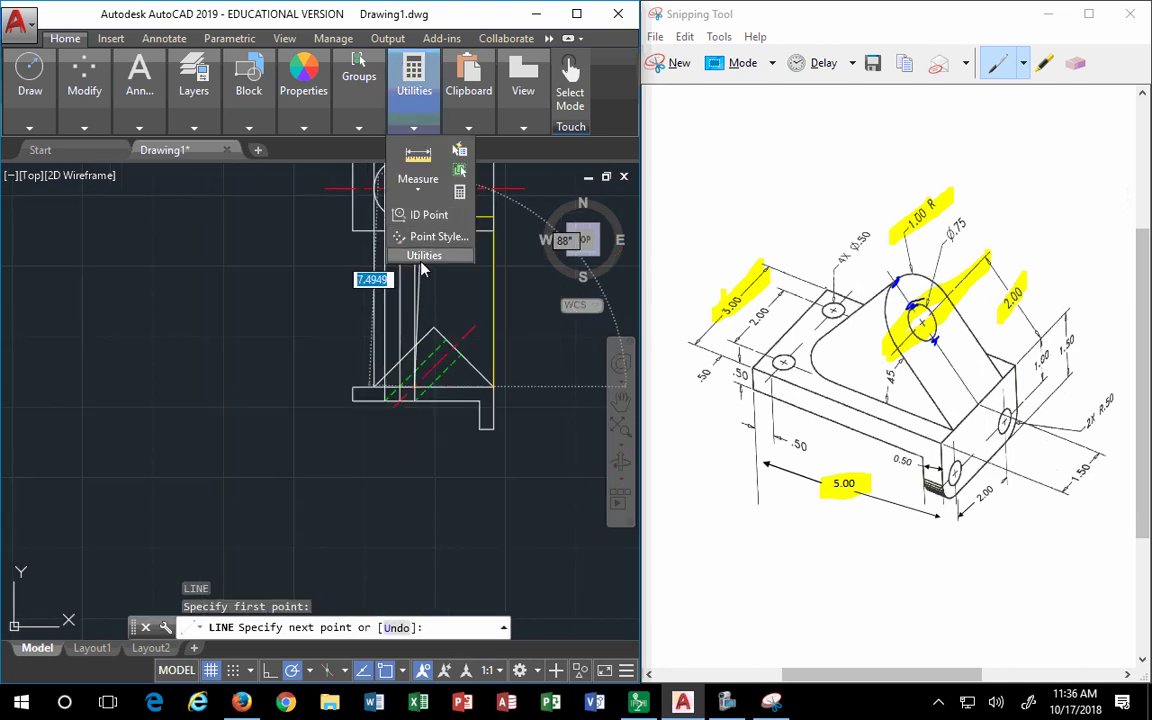
pyautogui.moveTo(389, 270); pyautogui.dragTo(330, 475, button='middle')
pyautogui.scroll(4, 330, 390)
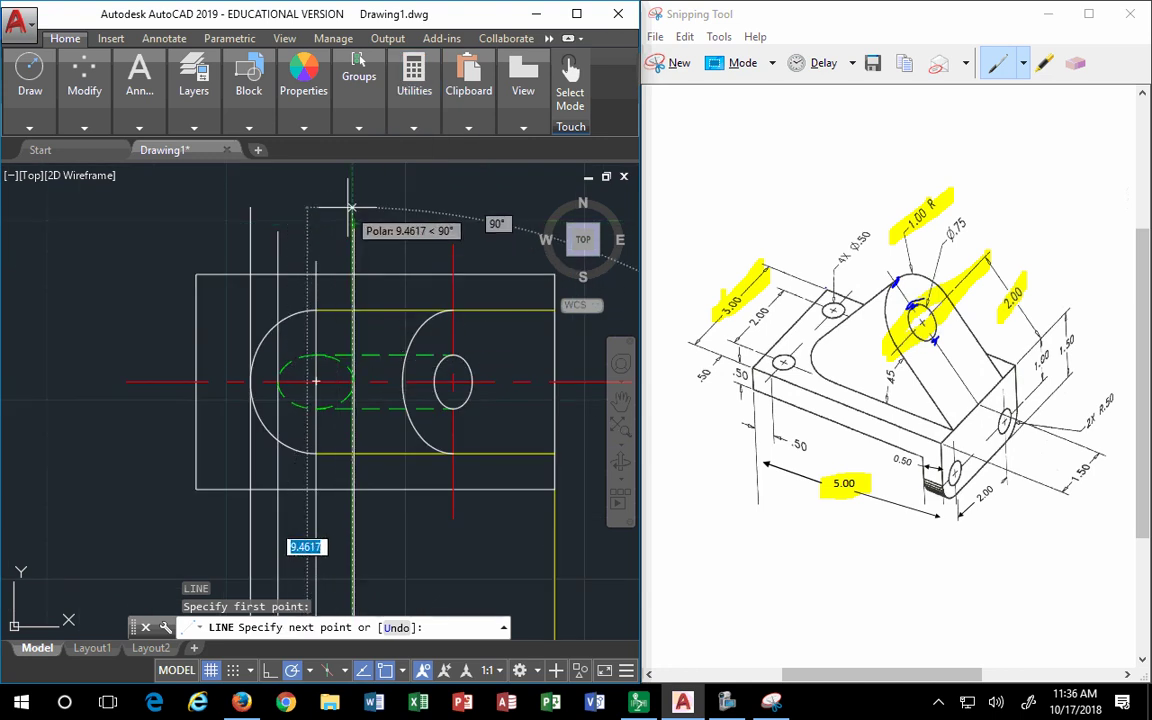
pyautogui.click(318, 206)
pyautogui.press('Return')
pyautogui.scroll(2, 336, 399)
pyautogui.scroll(2, 339, 398)
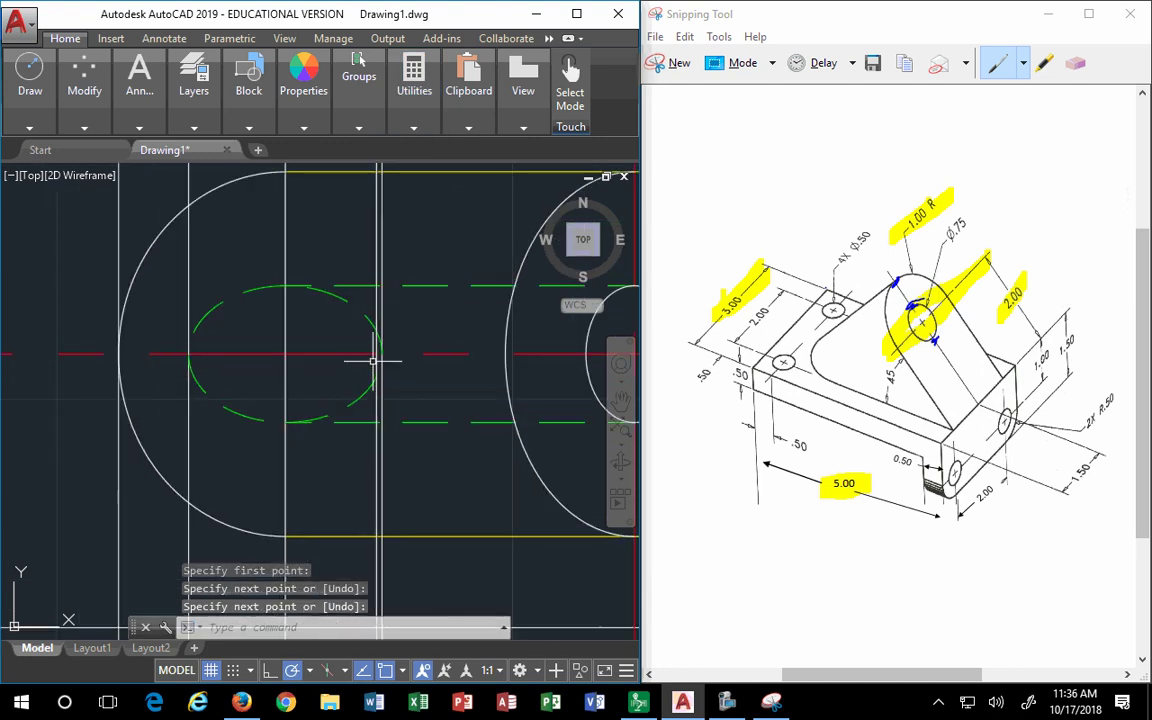
# Delete the top view's left circle and draw a centre ellipse on the centreline instead.
pyautogui.click(157, 238)
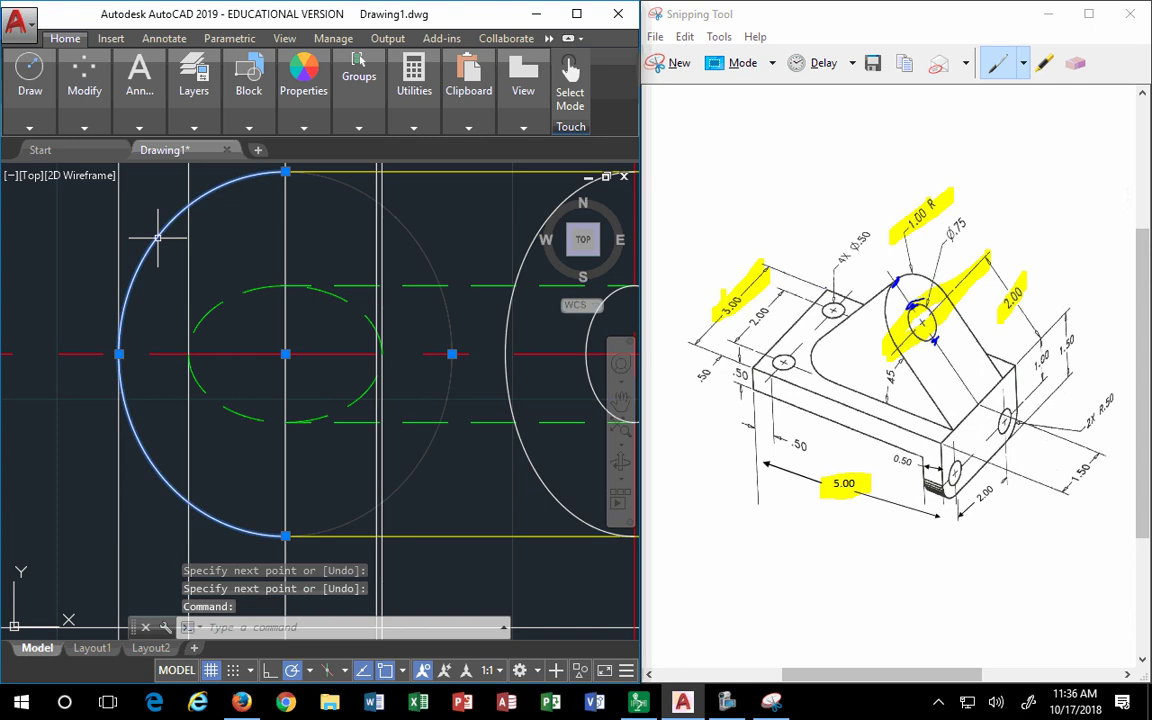
pyautogui.press('Delete')
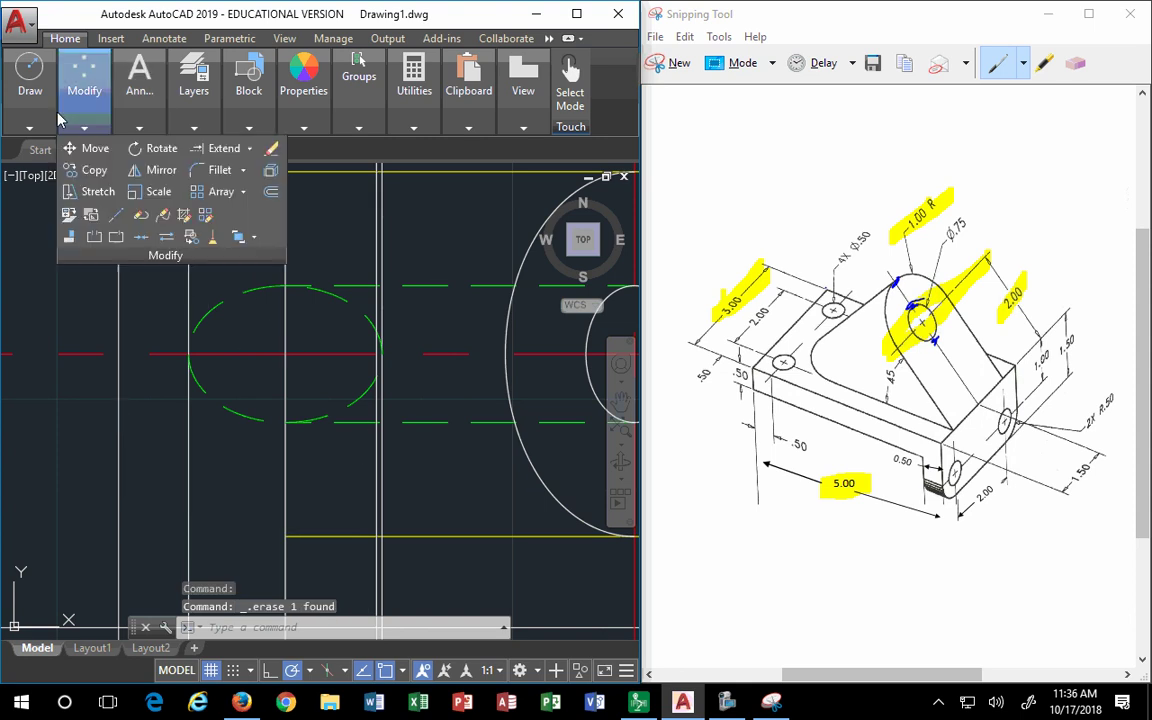
pyautogui.moveTo(35, 125)
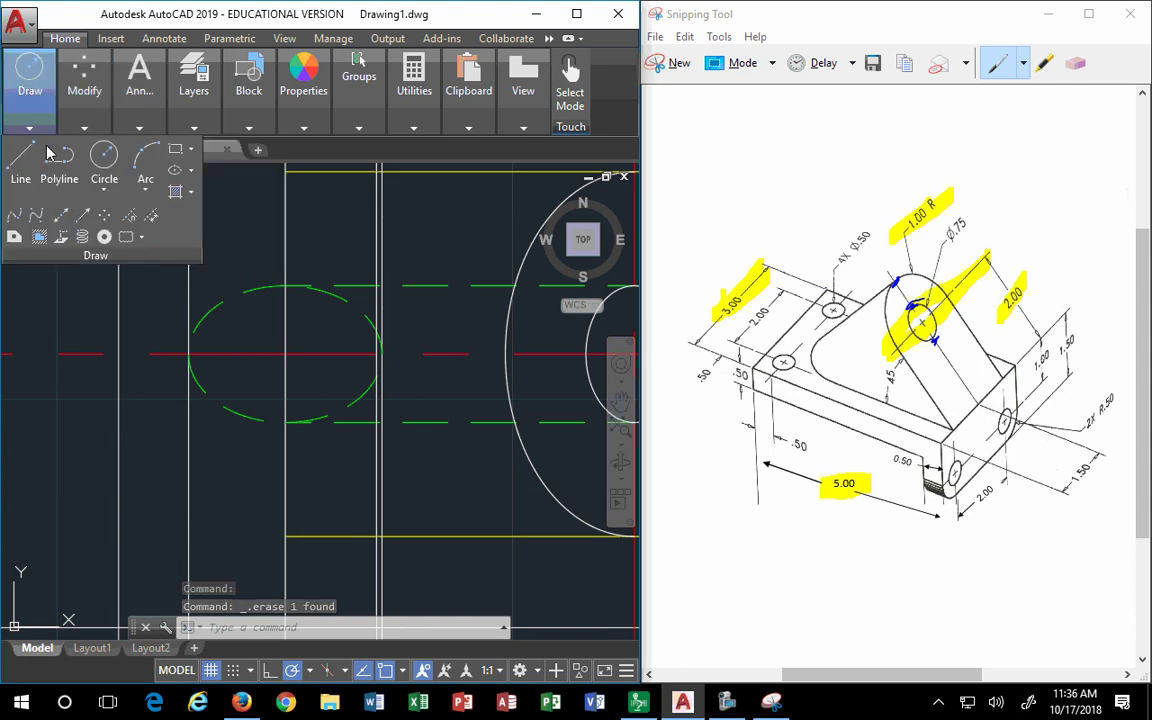
pyautogui.click(183, 185)
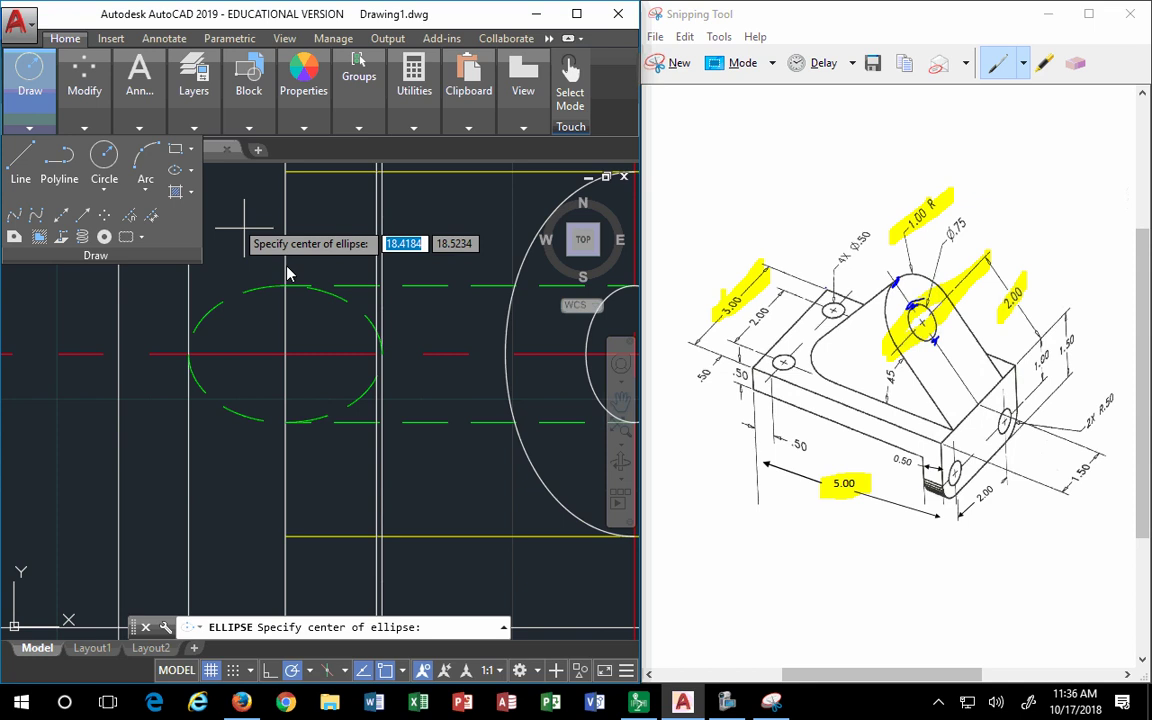
pyautogui.click(379, 353)
pyautogui.click(379, 171)
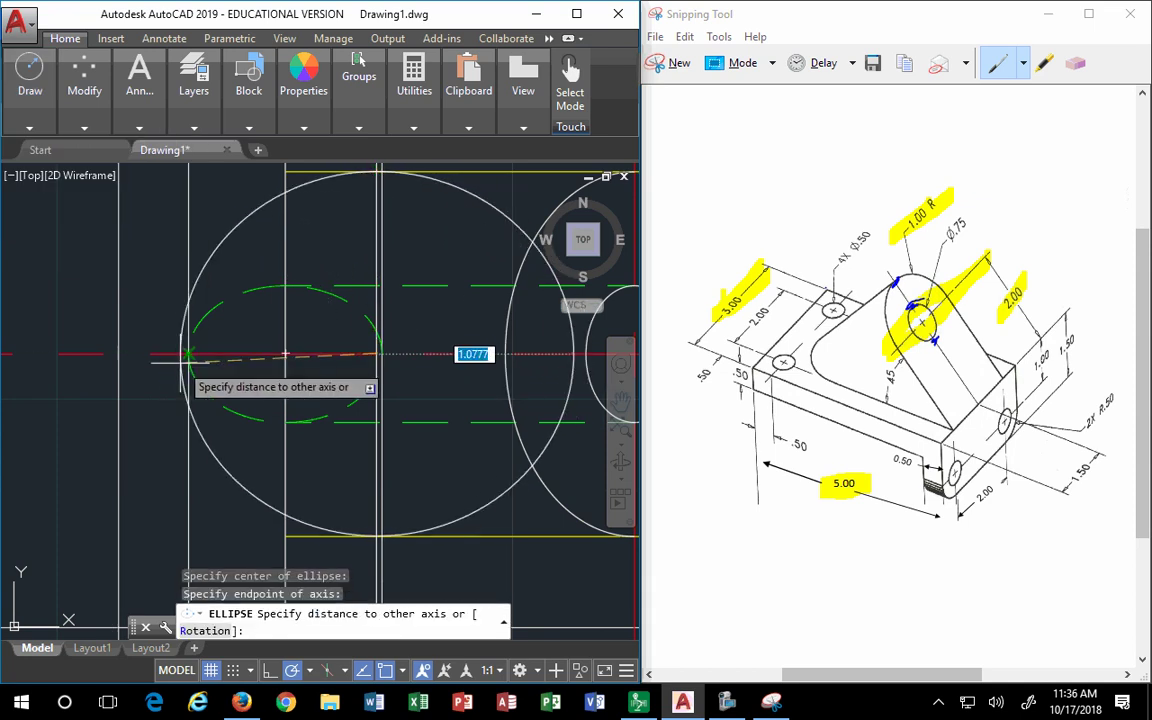
pyautogui.scroll(3, 186, 354)
pyautogui.scroll(-3, 170, 378)
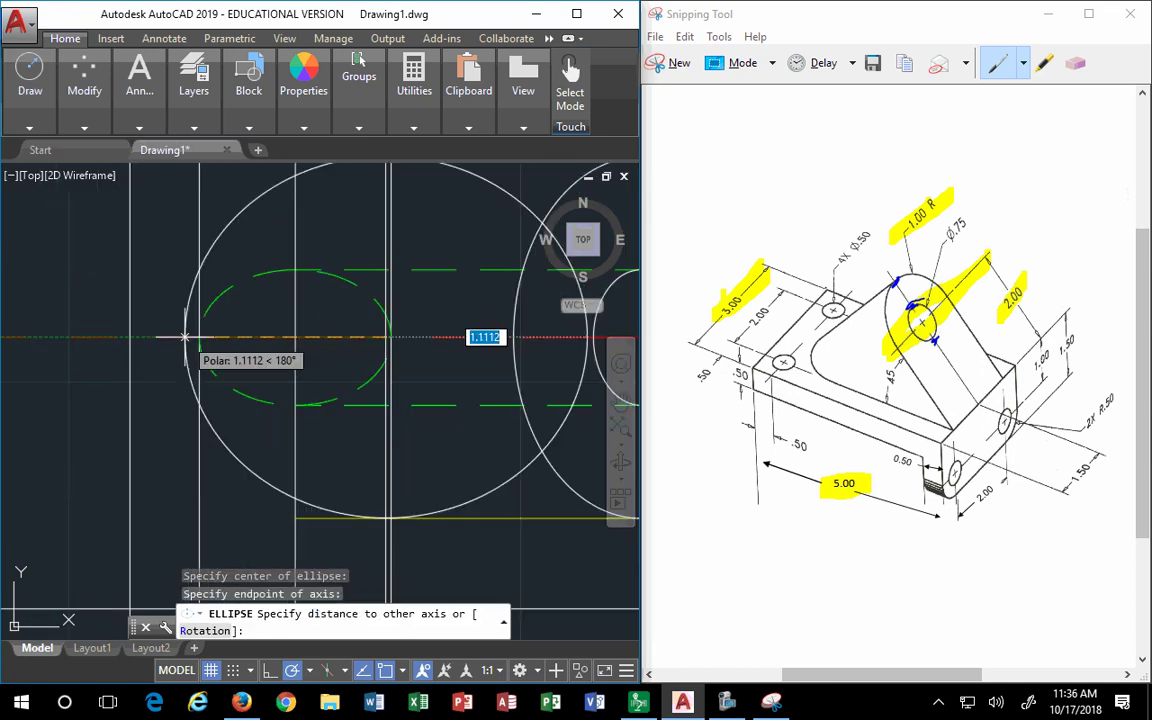
pyautogui.press('Escape')
# Clear the active command and cancel the partial TR entry.
pyautogui.scroll(-3, 231, 366)
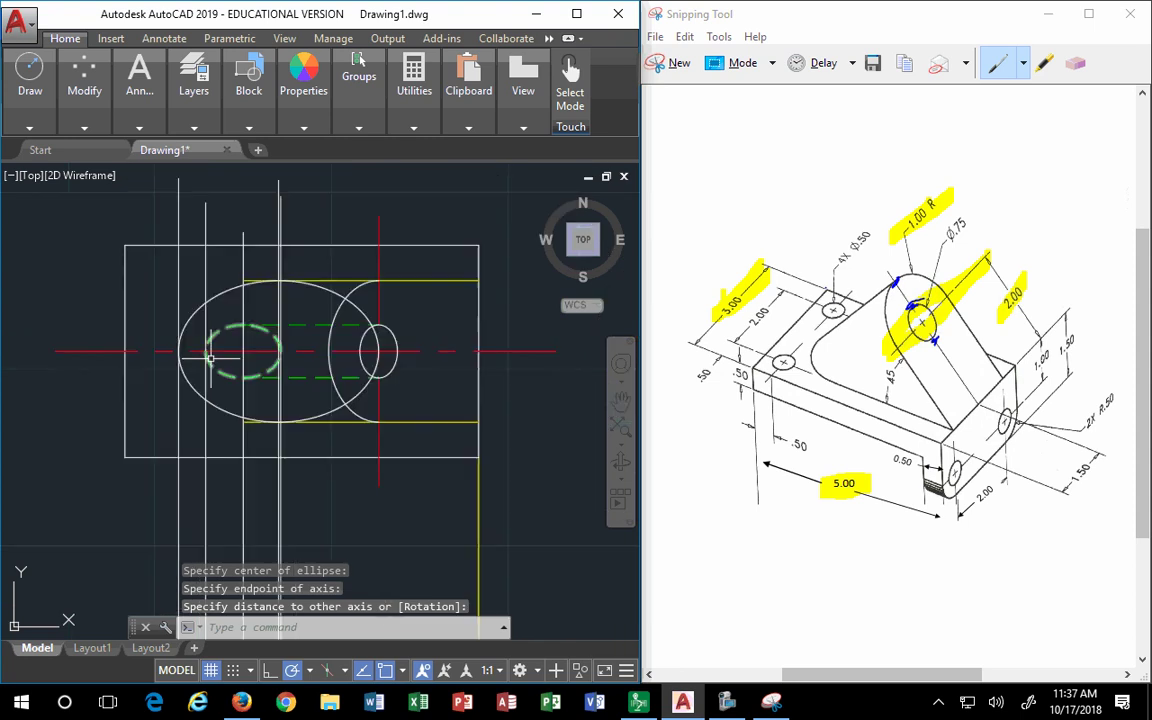
pyautogui.press('Escape')
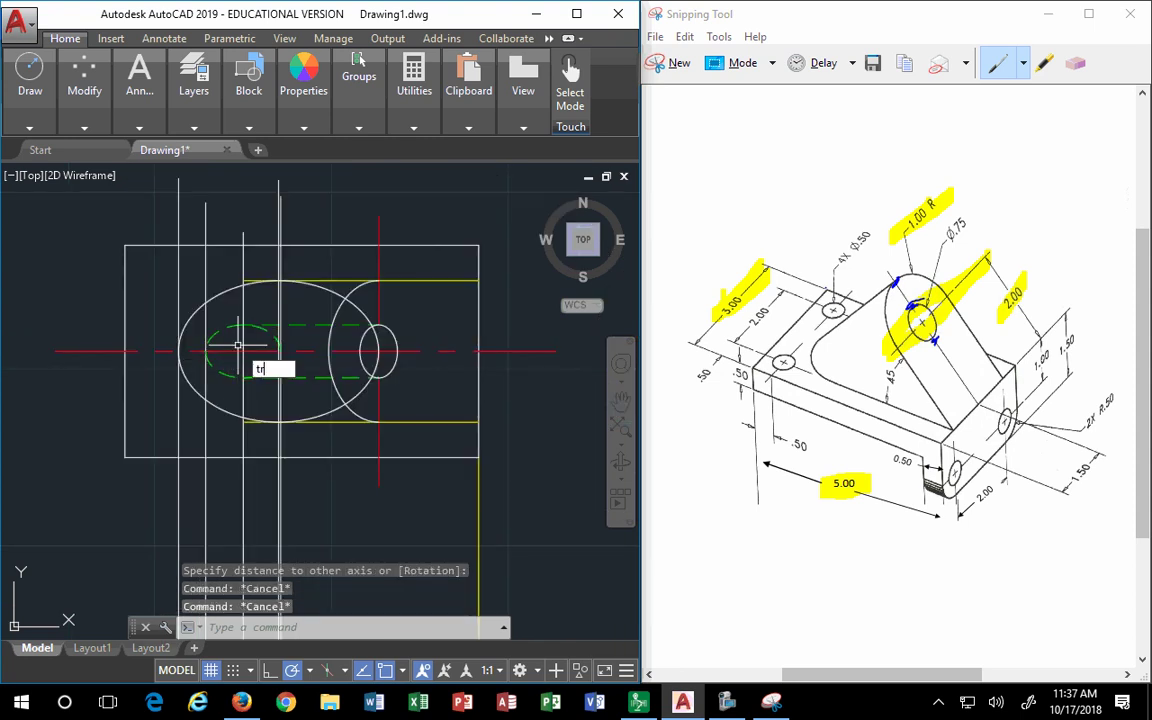
pyautogui.write('tr')
pyautogui.press('Escape')
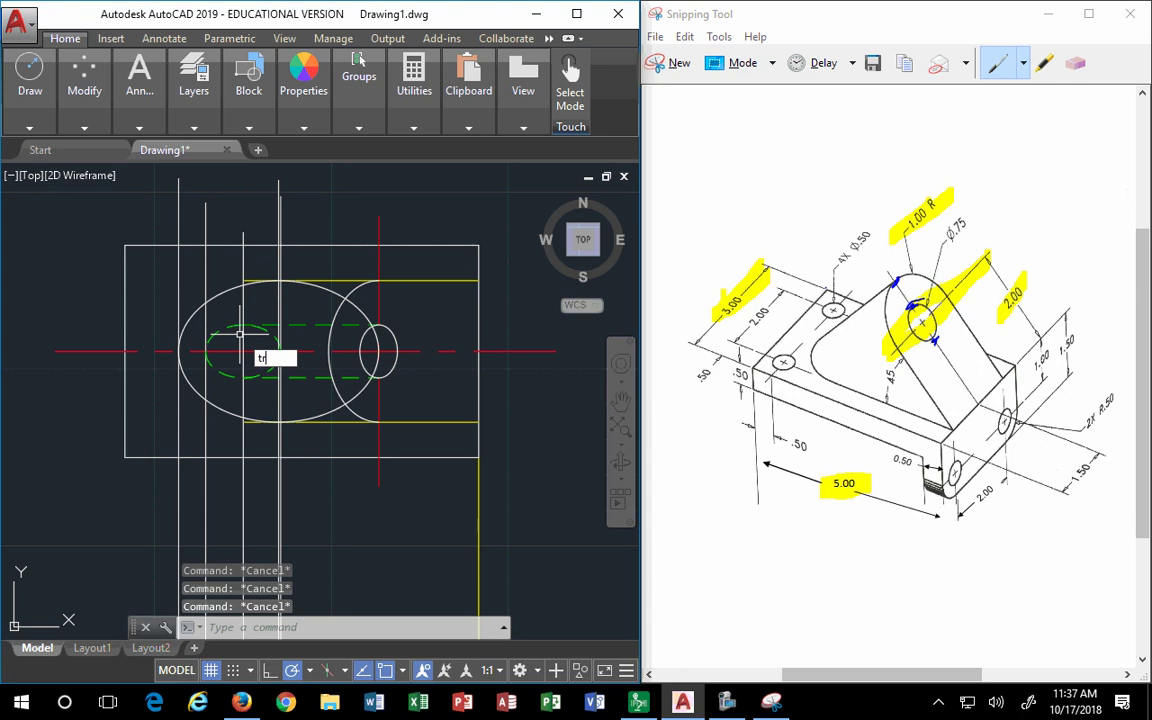
# Trim the yellow line's left segment and the ellipse beyond the vertical line.
pyautogui.press('Return')
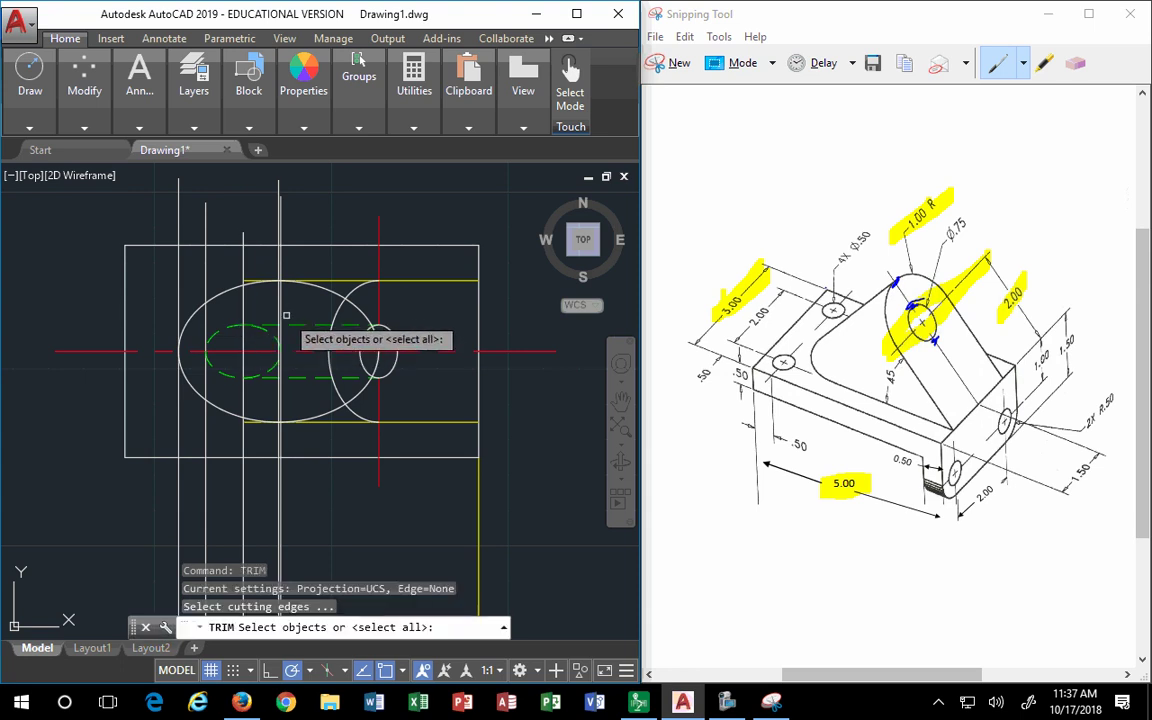
pyautogui.scroll(3, 266, 285)
pyautogui.click(226, 225)
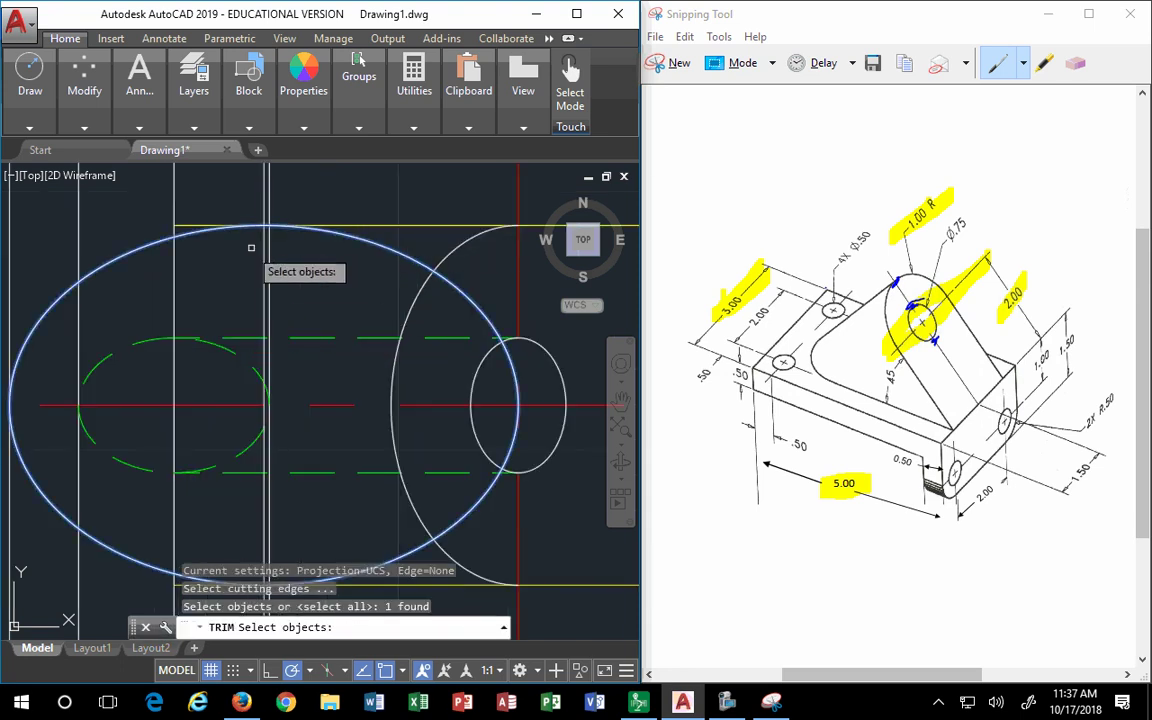
pyautogui.click(263, 244)
pyautogui.press('Return')
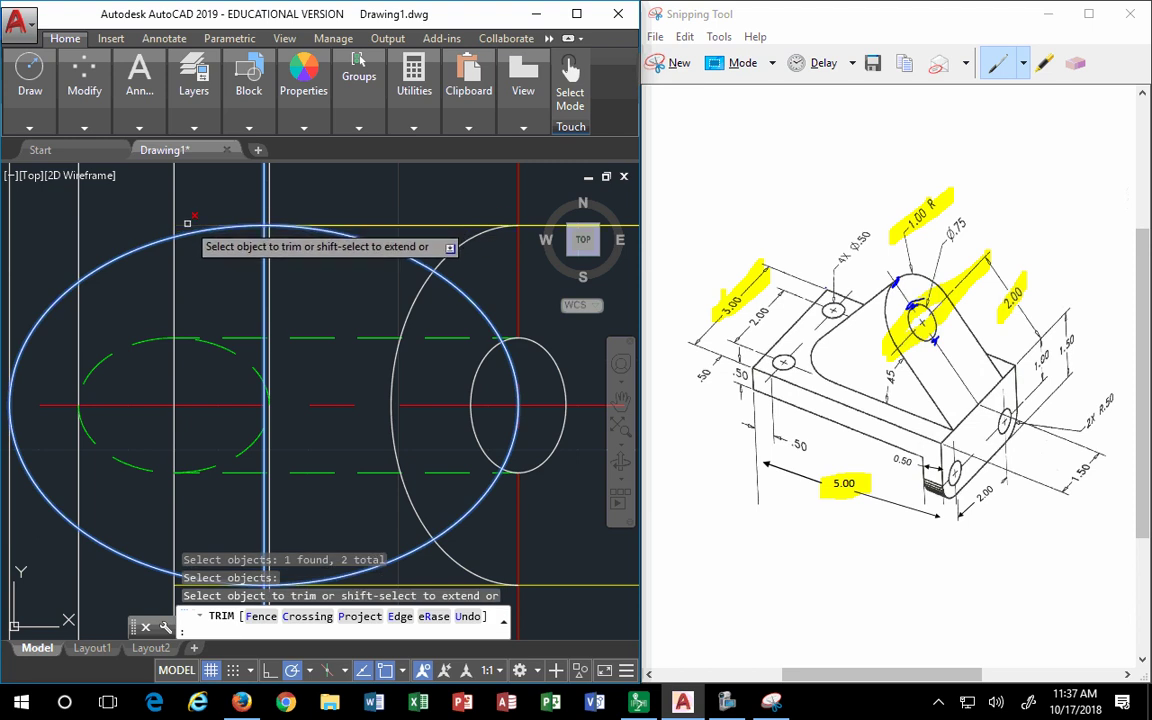
pyautogui.moveTo(208, 320); pyautogui.dragTo(222, 232, button='middle')
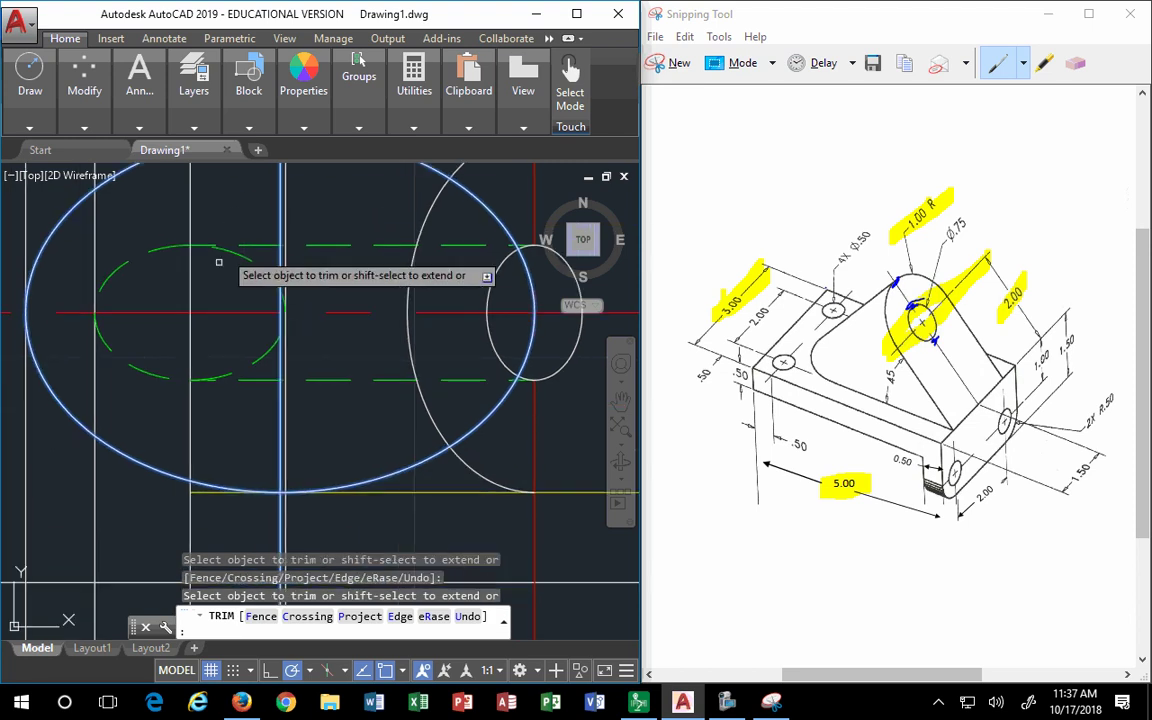
pyautogui.click(203, 494)
pyautogui.click(209, 481)
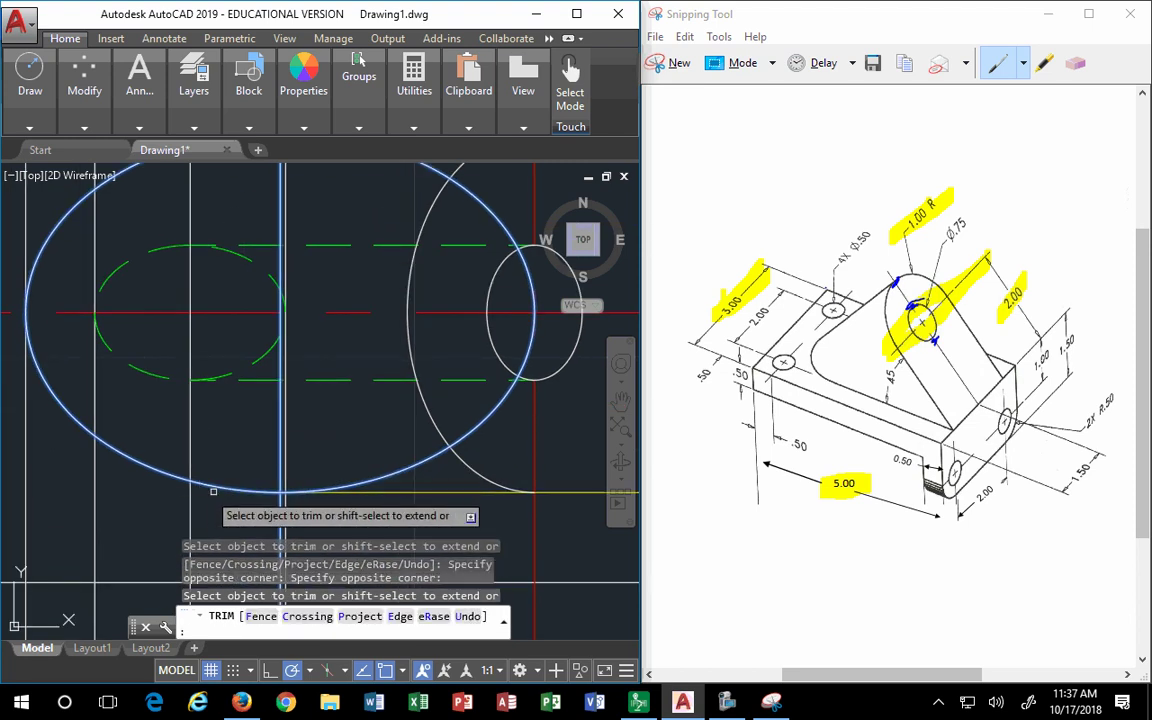
pyautogui.click(390, 470)
pyautogui.press('Return')
# Erase the four vertical construction lines with a selection window.
pyautogui.scroll(-4, 378, 470)
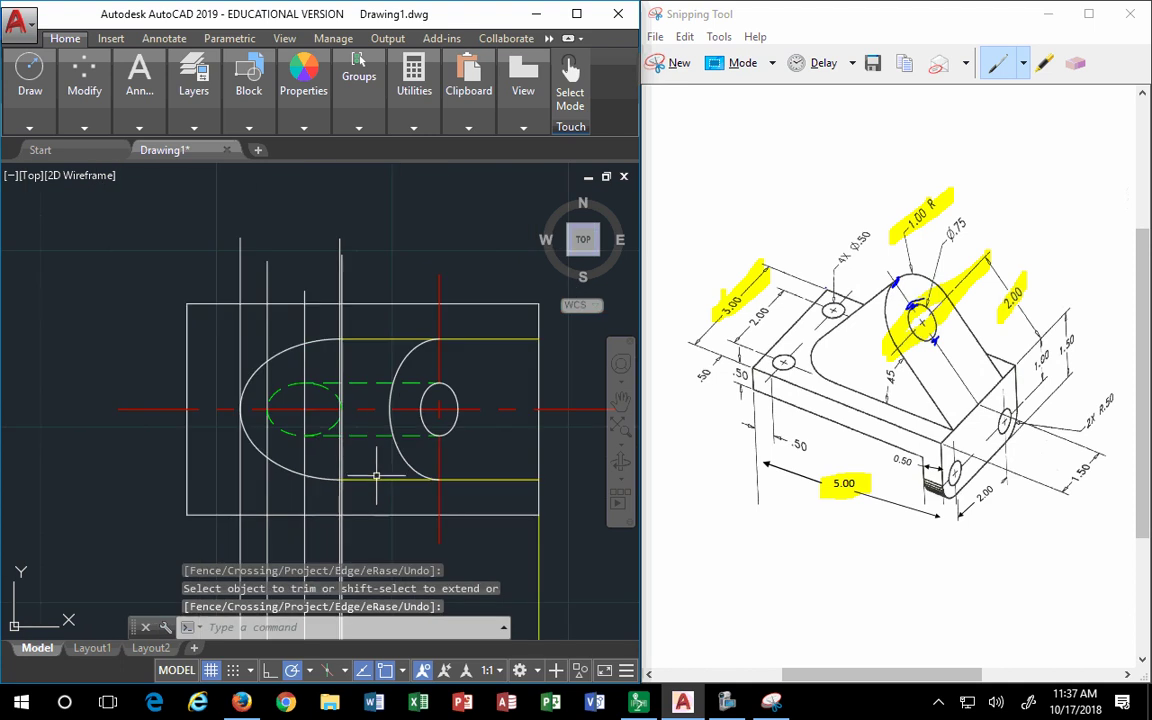
pyautogui.moveTo(376, 476); pyautogui.dragTo(386, 380, button='middle')
pyautogui.moveTo(330, 470)
pyautogui.mouseDown(button='middle')
pyautogui.moveTo(340, 370)
pyautogui.moveTo(310, 370)
pyautogui.mouseUp(button='middle')
pyautogui.moveTo(325, 600); pyautogui.dragTo(339, 504, button='middle')
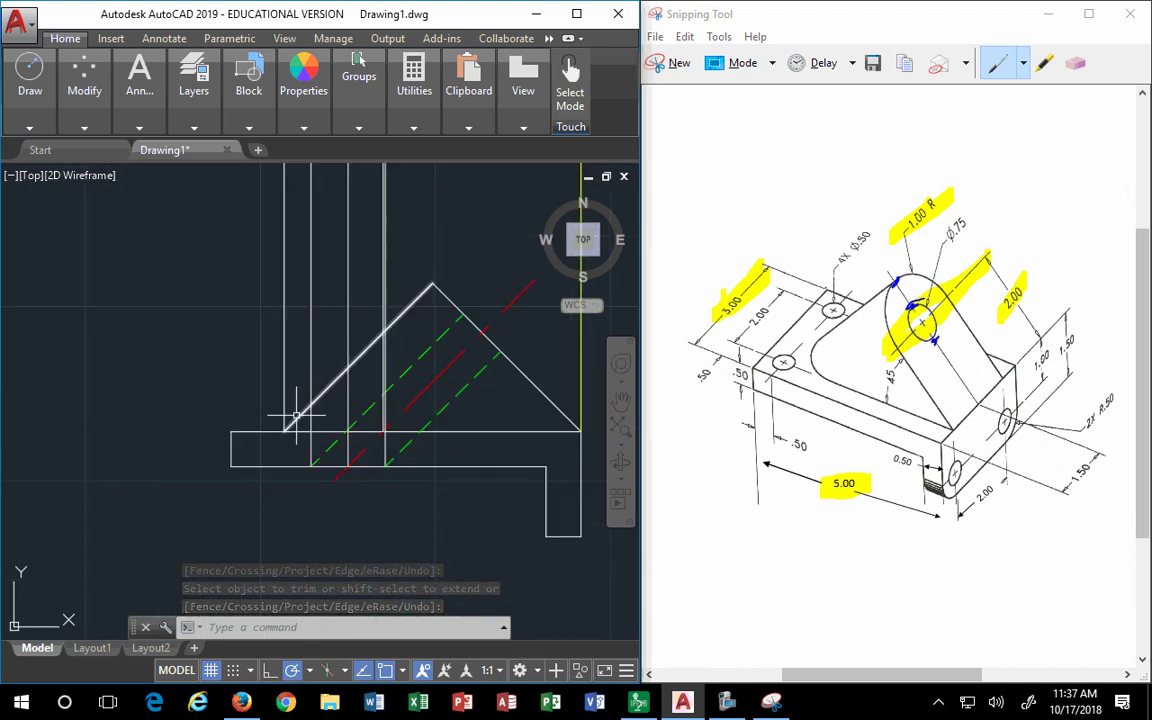
pyautogui.scroll(1, 300, 411)
pyautogui.scroll(-3, 333, 352)
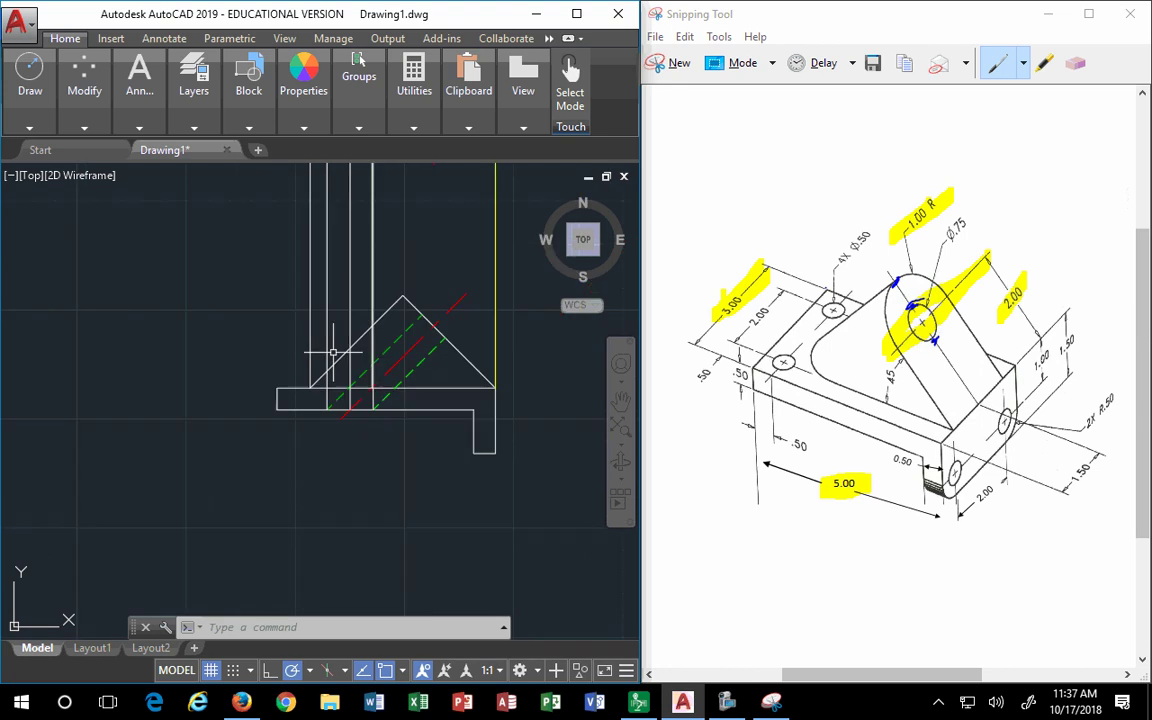
pyautogui.moveTo(333, 352); pyautogui.dragTo(380, 419, button='middle')
pyautogui.click(380, 415)
pyautogui.click(251, 388)
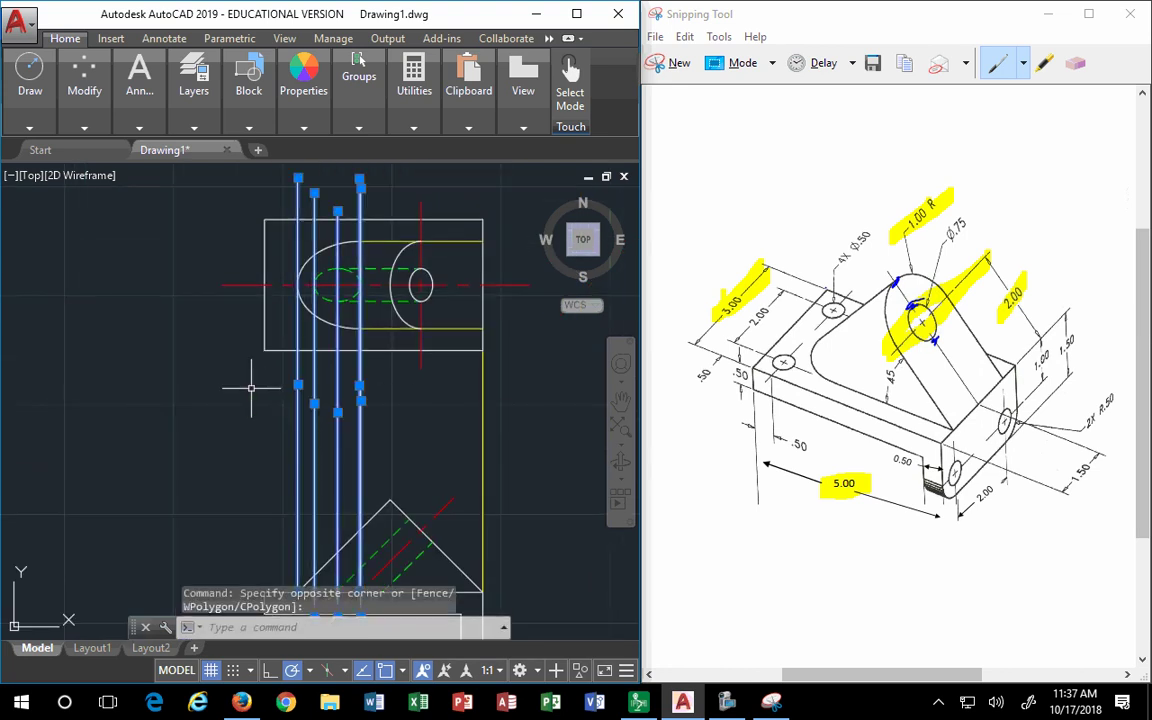
pyautogui.press('Delete')
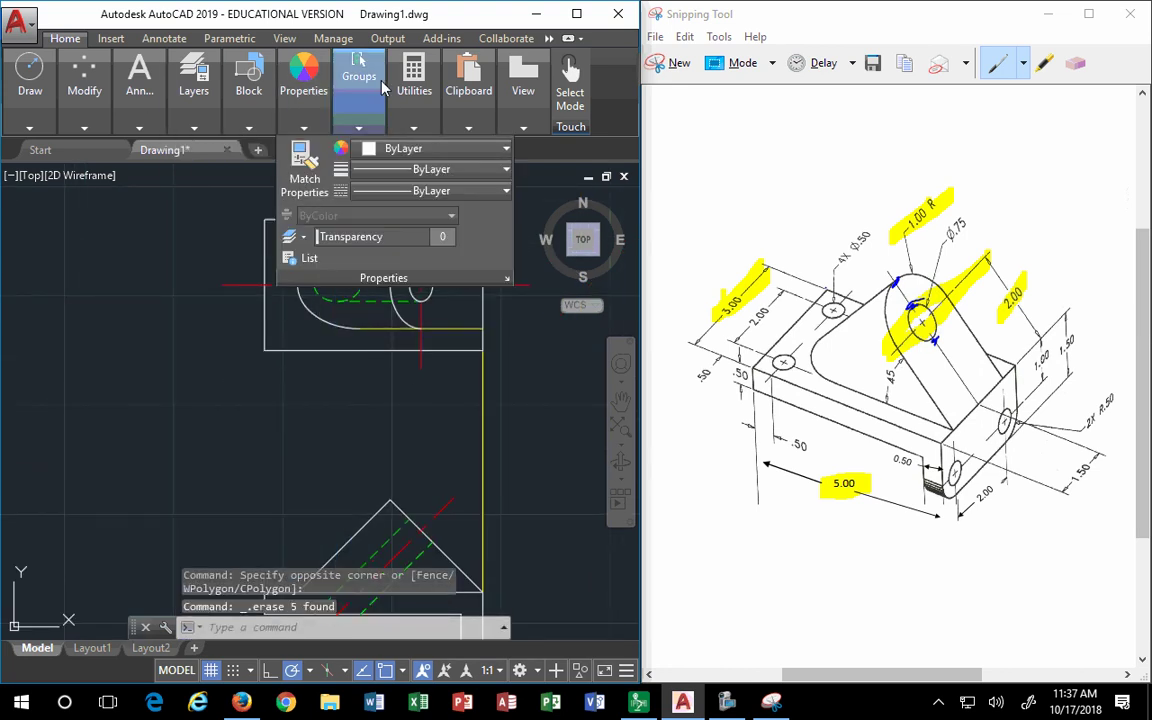
# Match the white arc's properties onto the yellow edges beside the half-arc.
pyautogui.moveTo(304, 100)
pyautogui.click(304, 165)
pyautogui.moveTo(282, 423); pyautogui.dragTo(322, 463, button='middle')
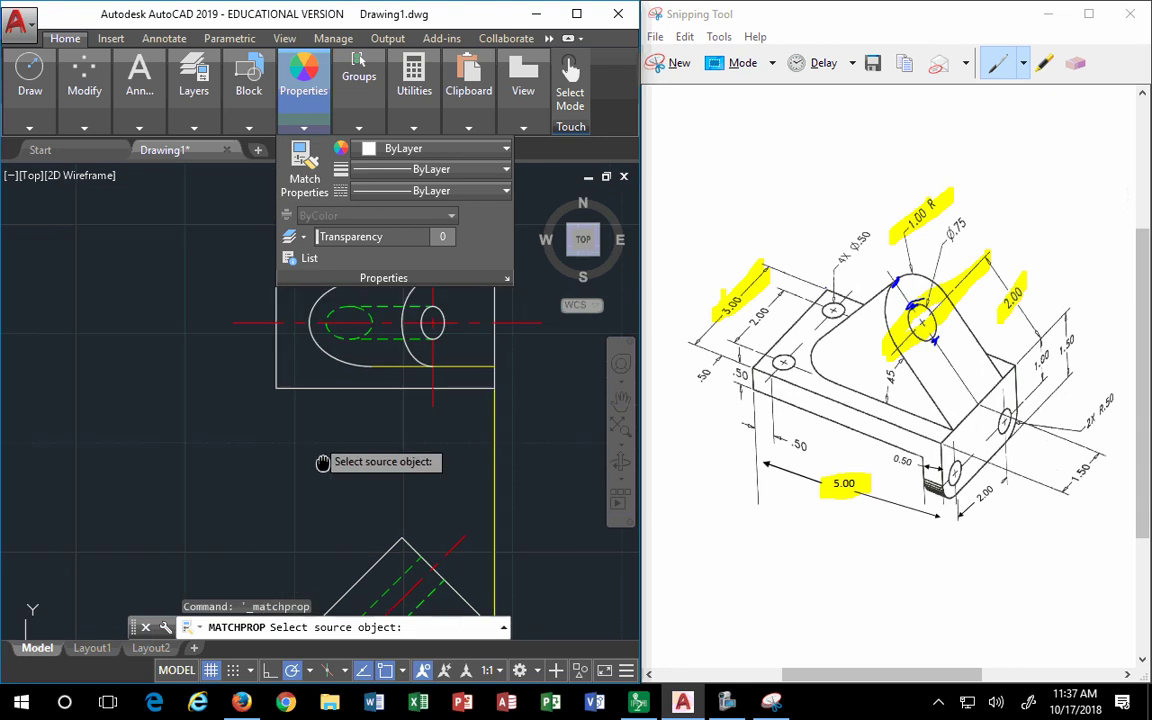
pyautogui.scroll(-2, 405, 295)
pyautogui.scroll(3, 397, 306)
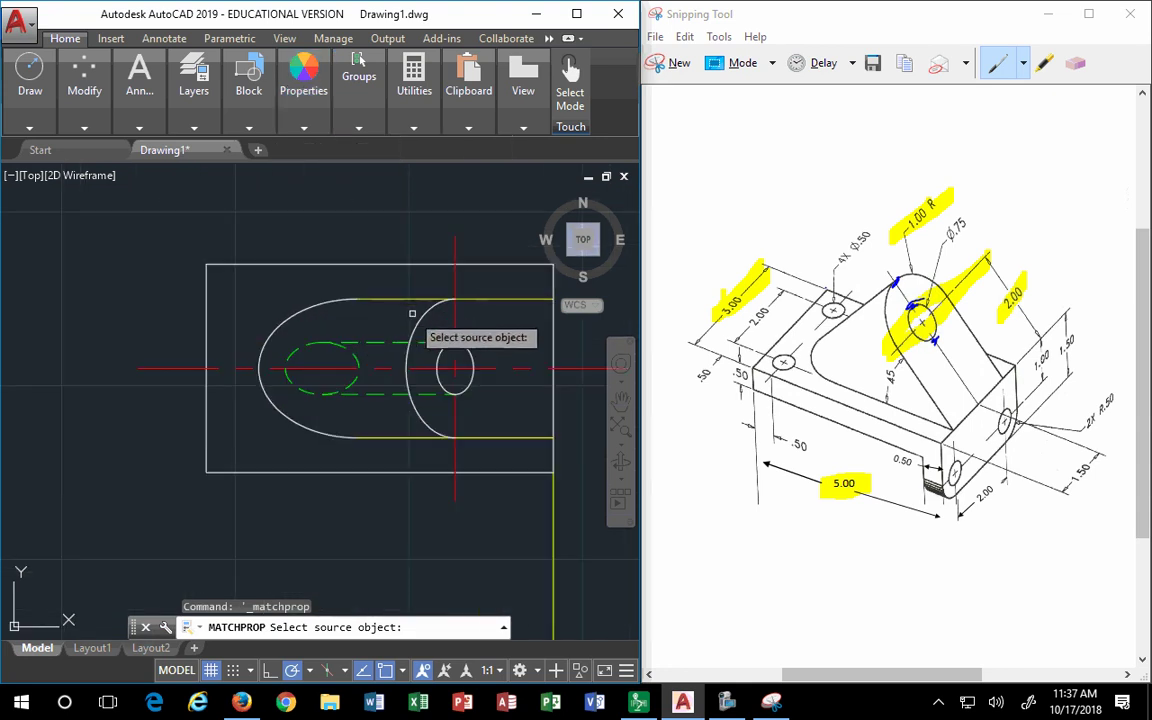
pyautogui.click(430, 310)
pyautogui.click(417, 298)
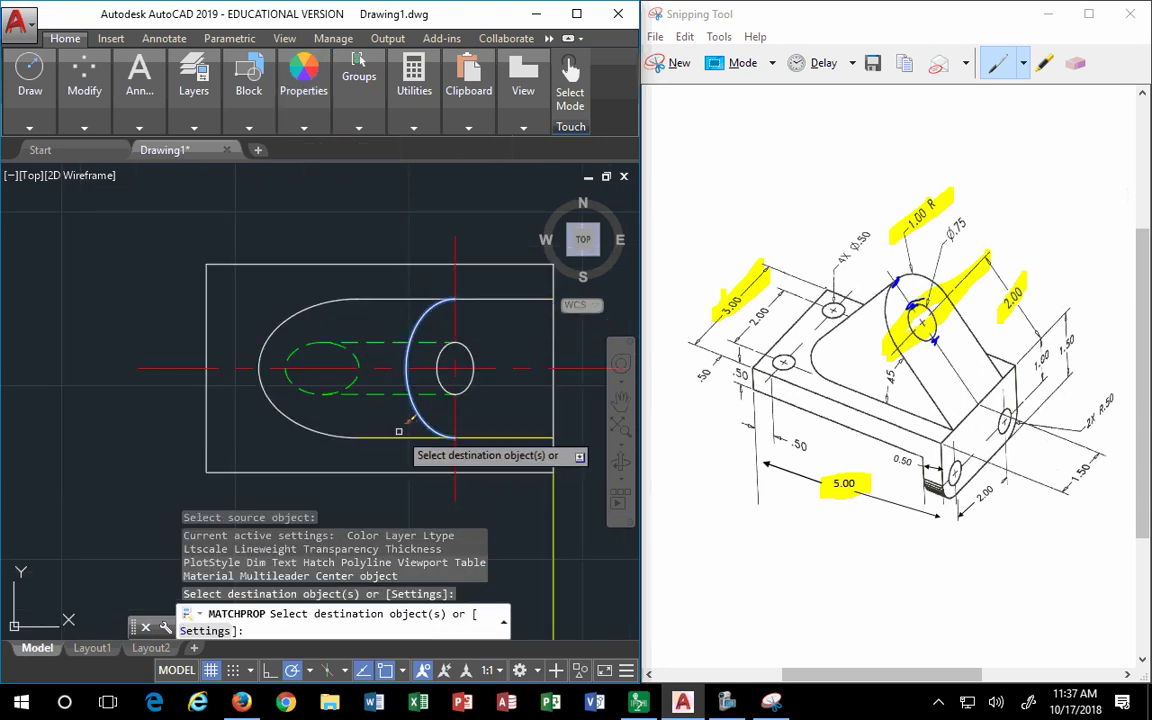
pyautogui.click(397, 438)
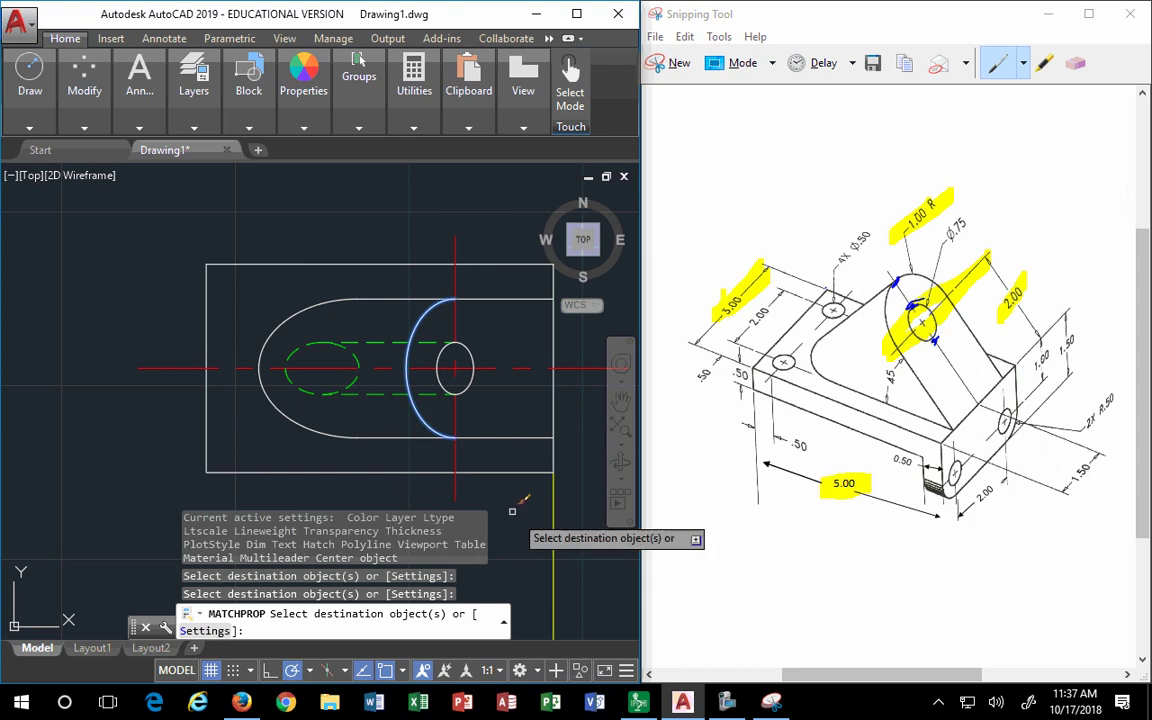
pyautogui.press('Escape')
pyautogui.moveTo(515, 515); pyautogui.dragTo(372, 499, button='middle')
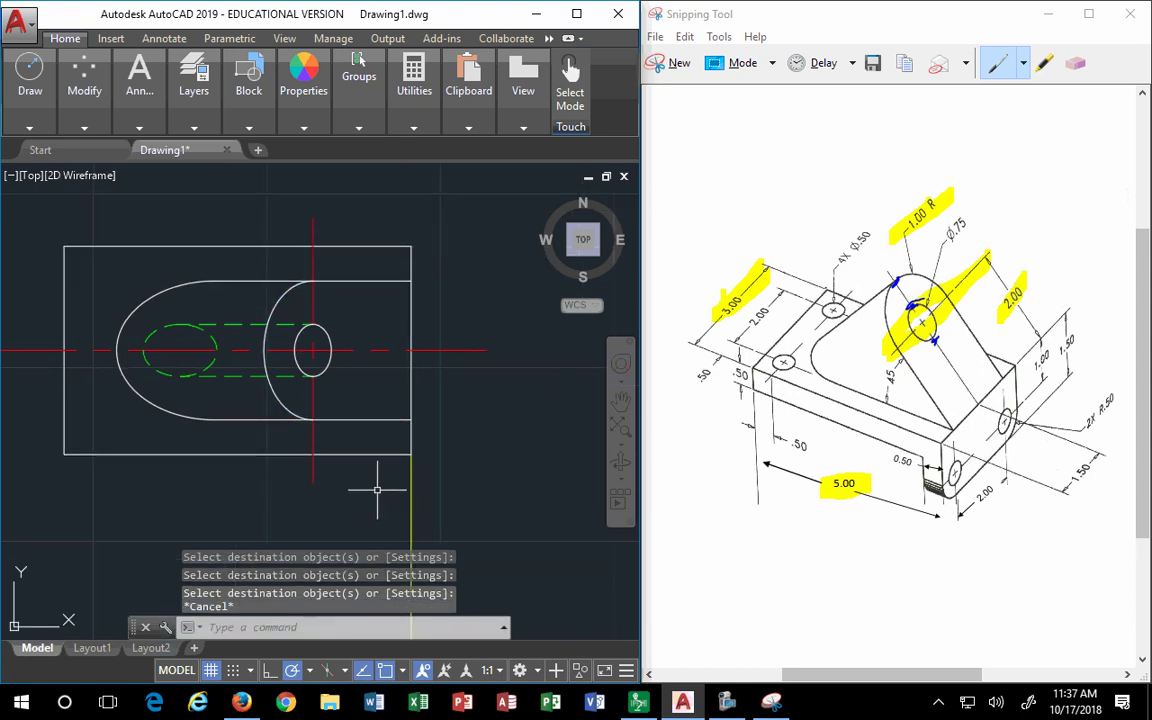
pyautogui.scroll(-4, 377, 489)
pyautogui.moveTo(398, 437); pyautogui.dragTo(416, 339, button='middle')
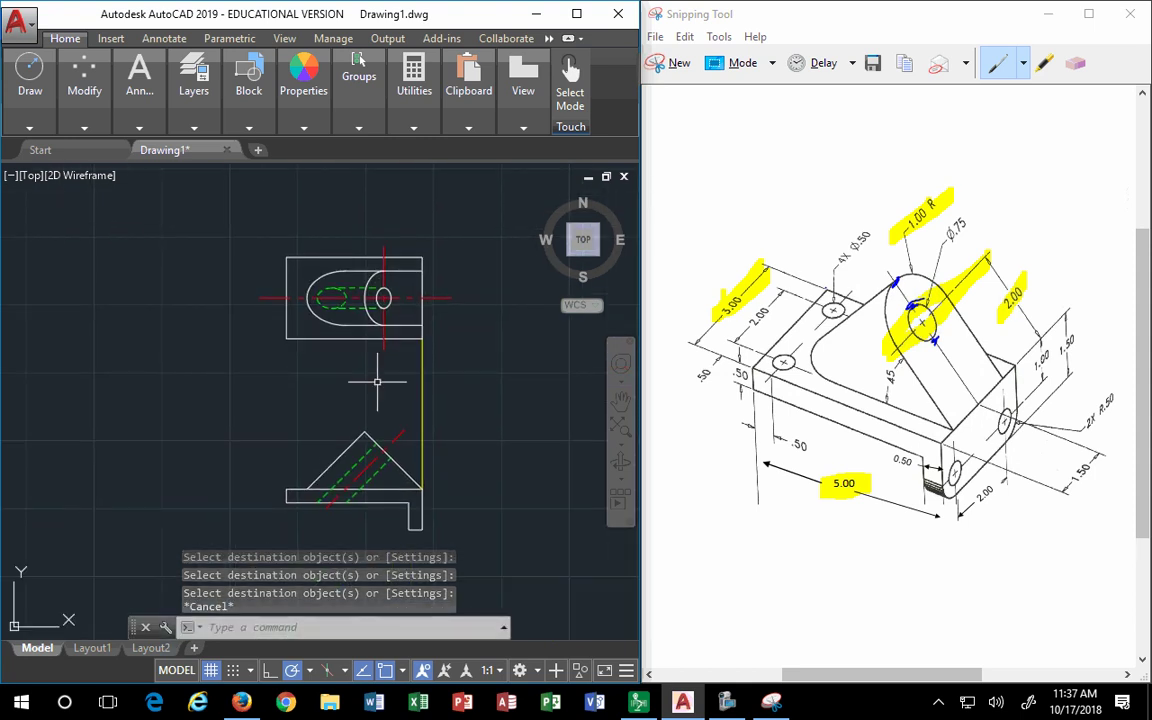
pyautogui.scroll(1, 377, 381)
pyautogui.scroll(-1, 382, 350)
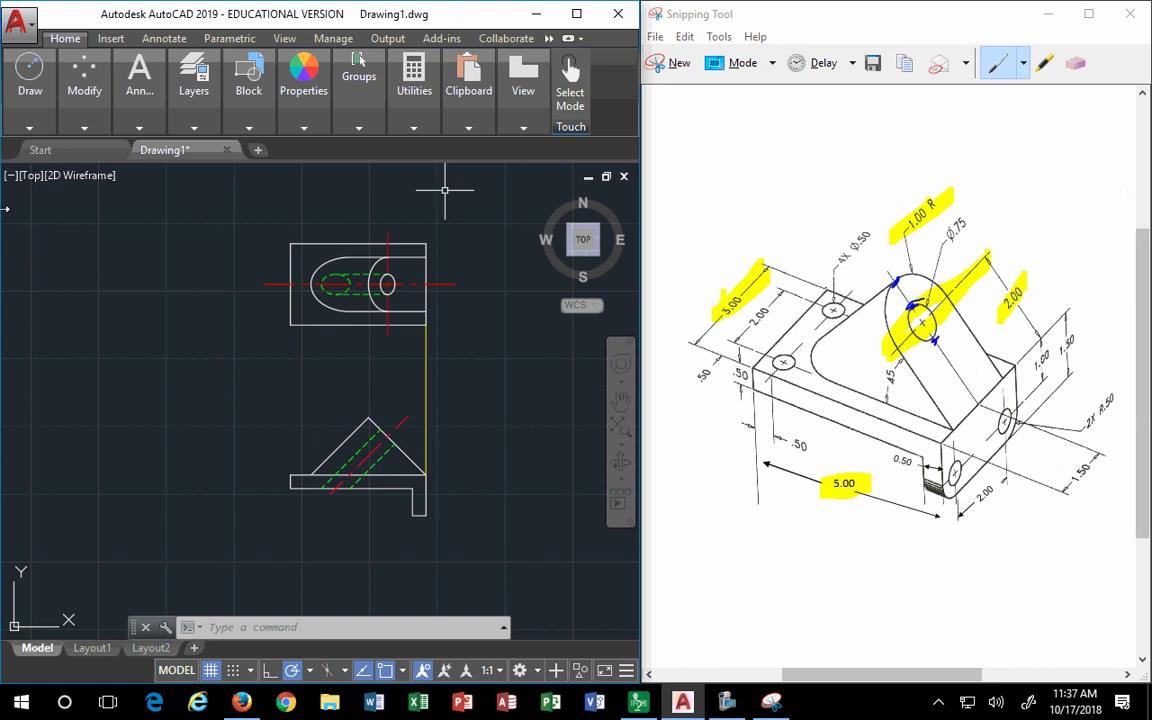
# Draw two vertical lines from the triangle's apex up past the top view.
pyautogui.click(30, 100)
pyautogui.click(20, 160)
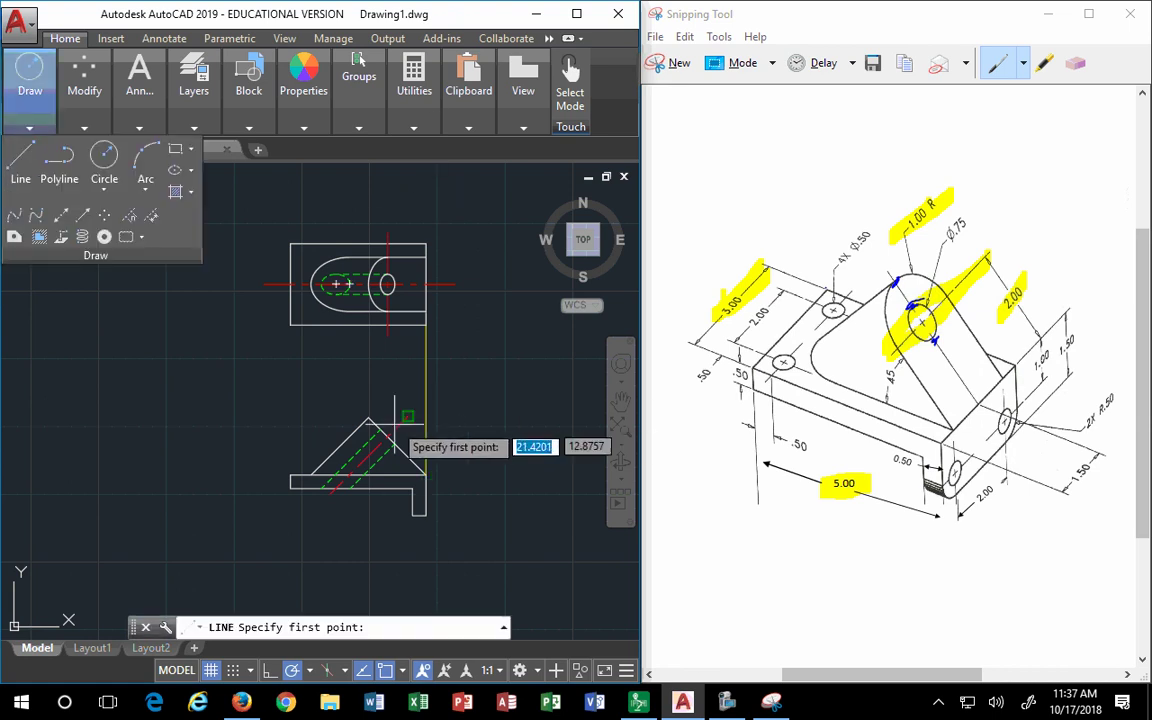
pyautogui.click(368, 418)
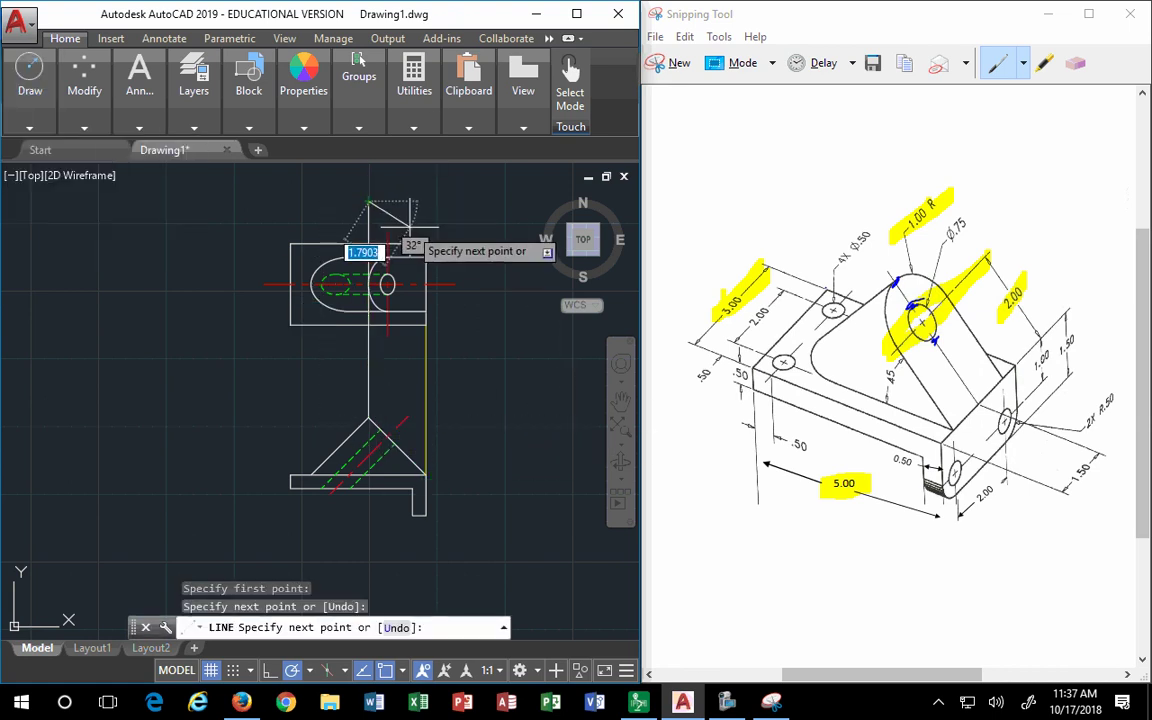
pyautogui.click(370, 203)
pyautogui.press('Return')
pyautogui.press('Return')
pyautogui.click(380, 429)
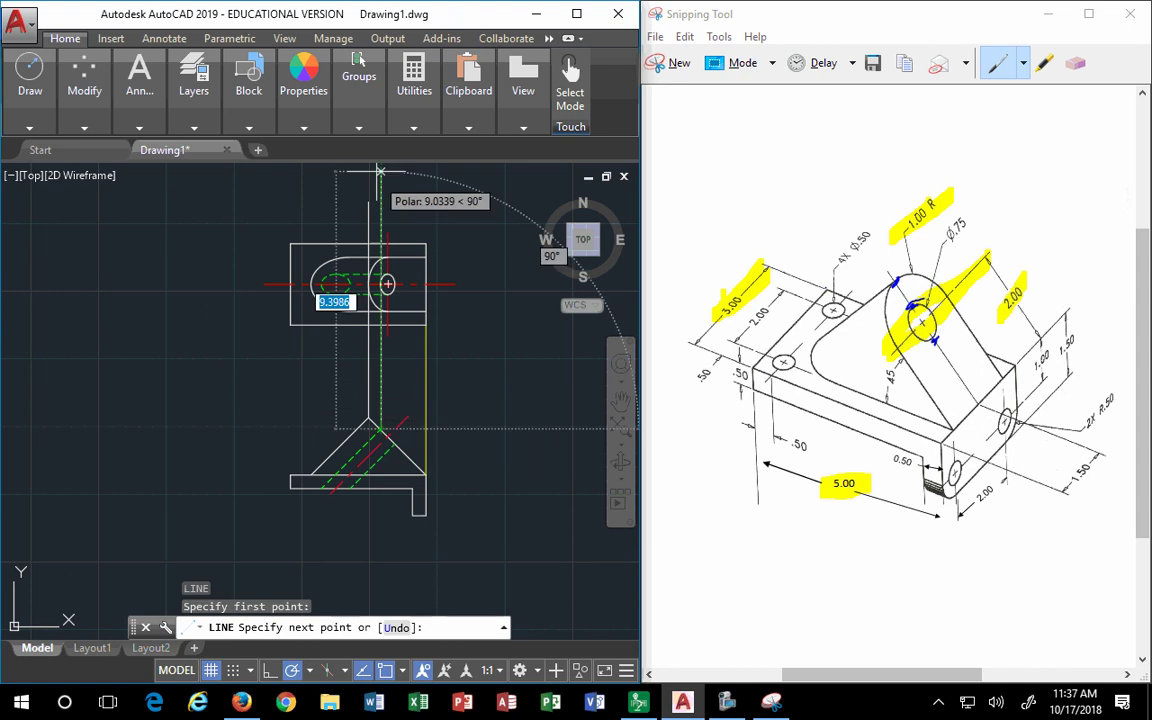
pyautogui.click(380, 204)
# Draw vertical lines from the triangle's edge, bottom-left corner and base up through the top view.
pyautogui.press('Return')
pyautogui.press('Return')
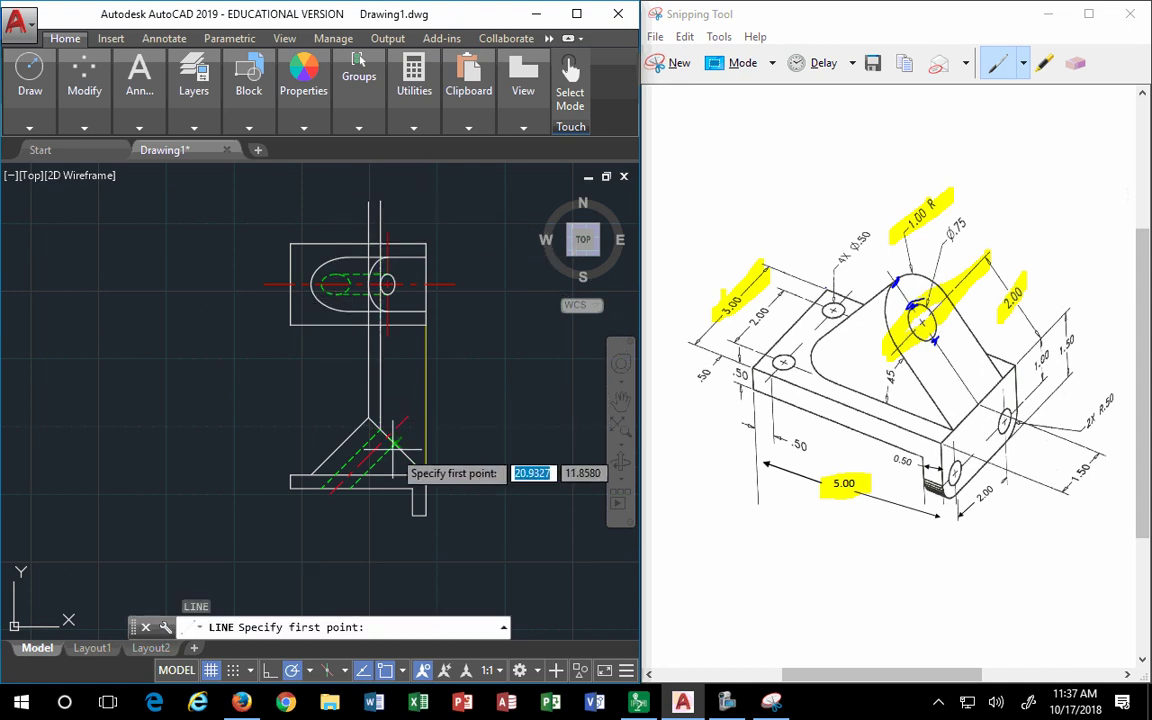
pyautogui.click(395, 443)
pyautogui.click(395, 203)
pyautogui.press('Return')
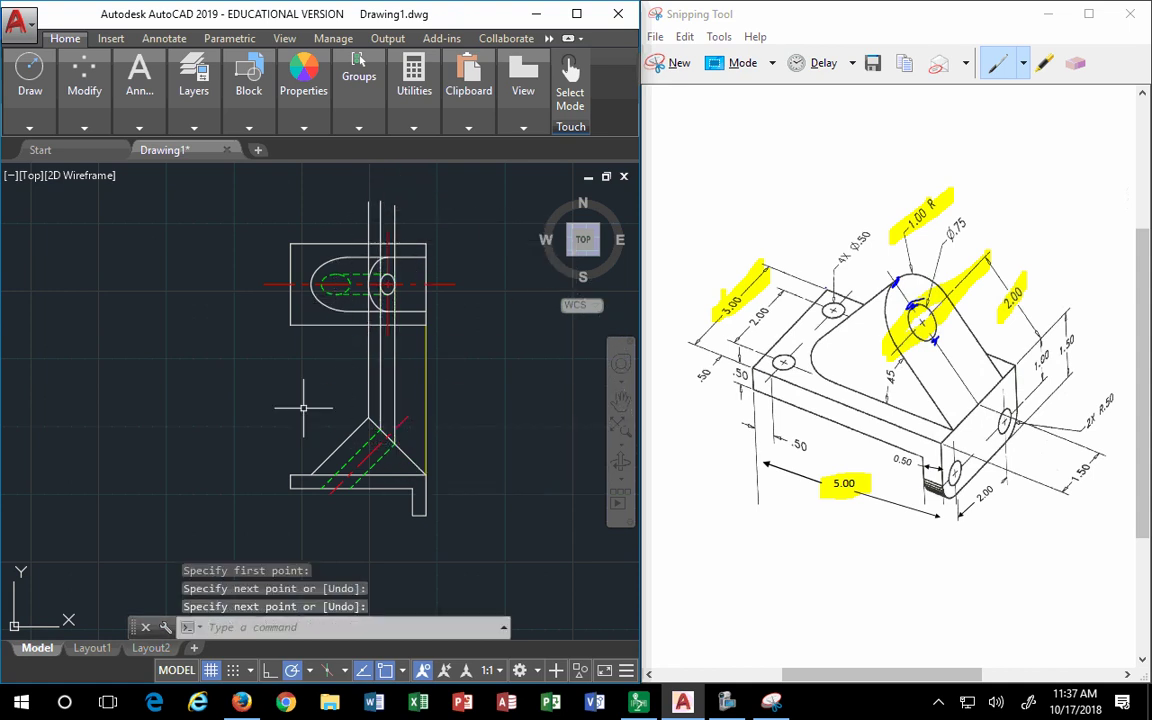
pyautogui.press('Return')
pyautogui.click(311, 473)
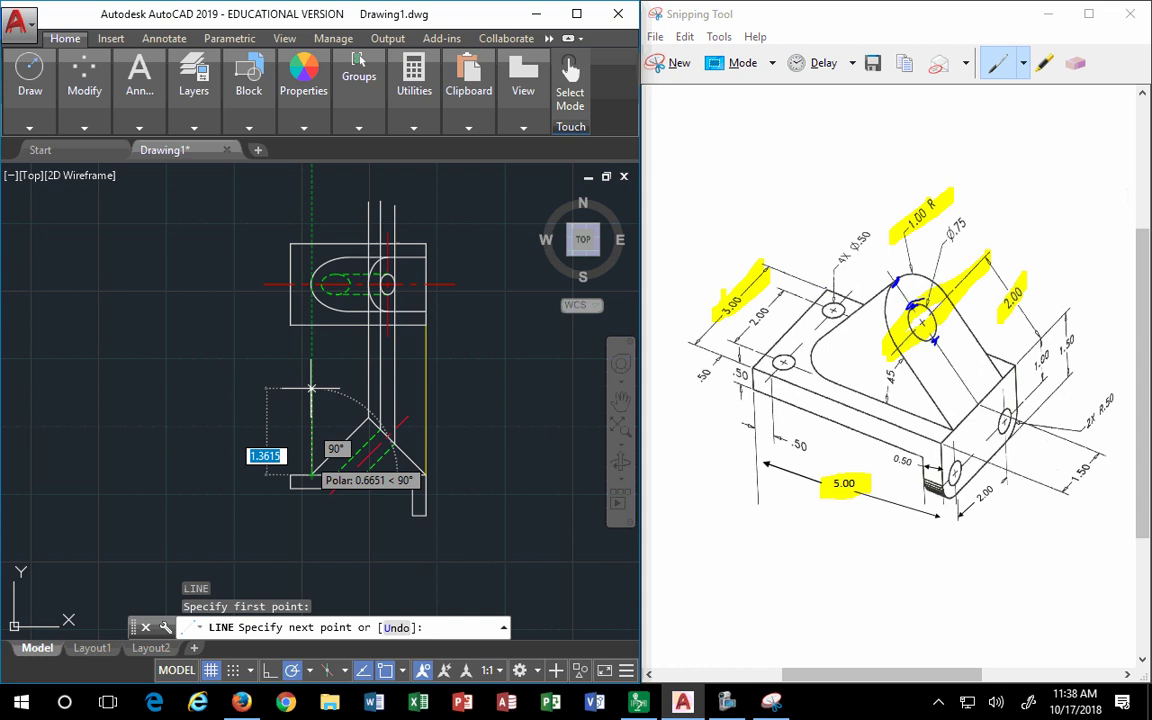
pyautogui.click(311, 188)
pyautogui.press('Return')
pyautogui.press('Return')
pyautogui.click(320, 490)
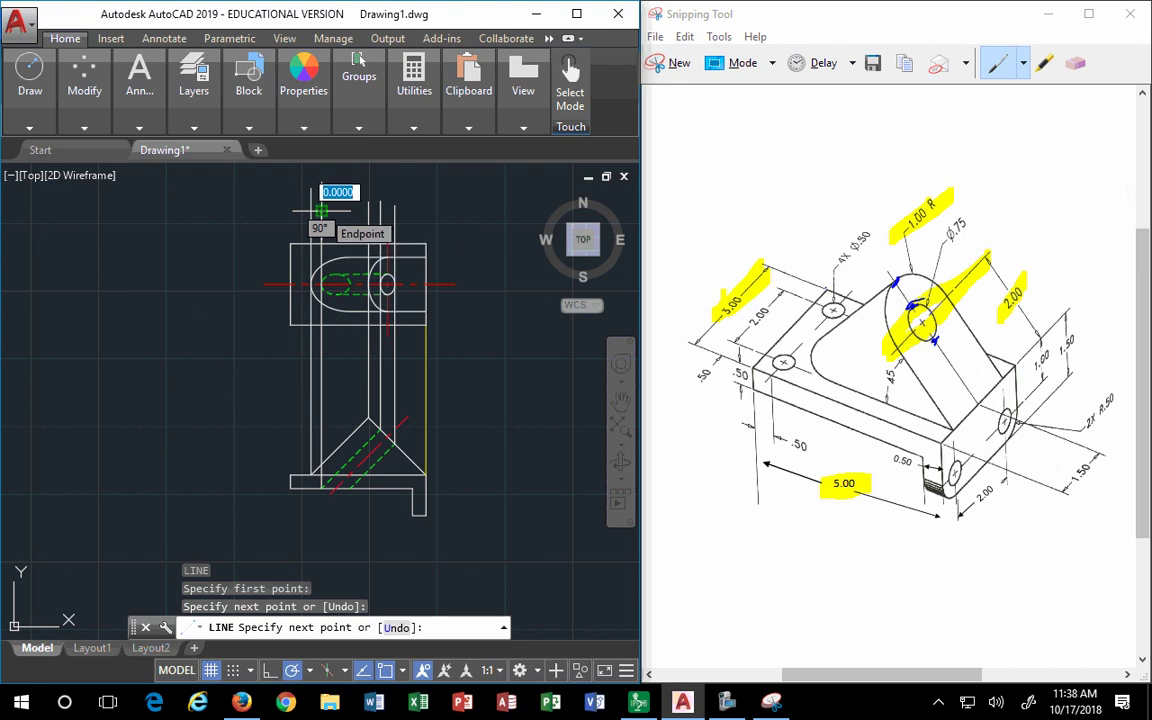
pyautogui.click(320, 210)
pyautogui.press('Return')
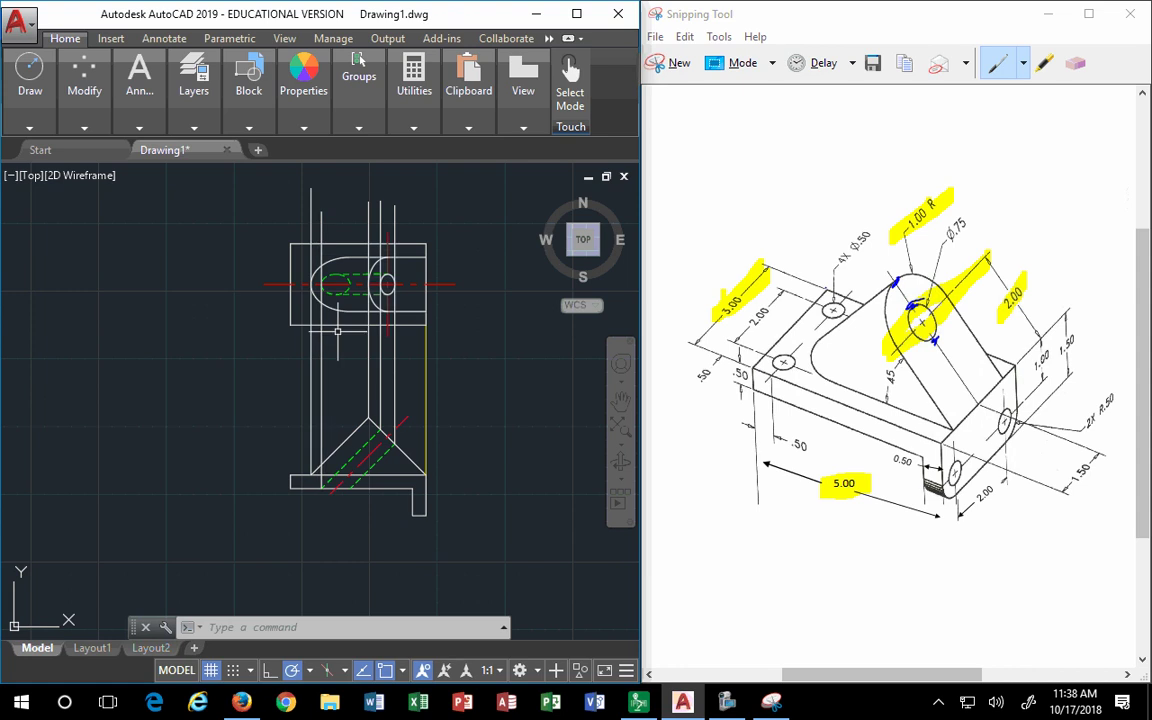
pyautogui.moveTo(338, 330); pyautogui.dragTo(330, 351, button='middle')
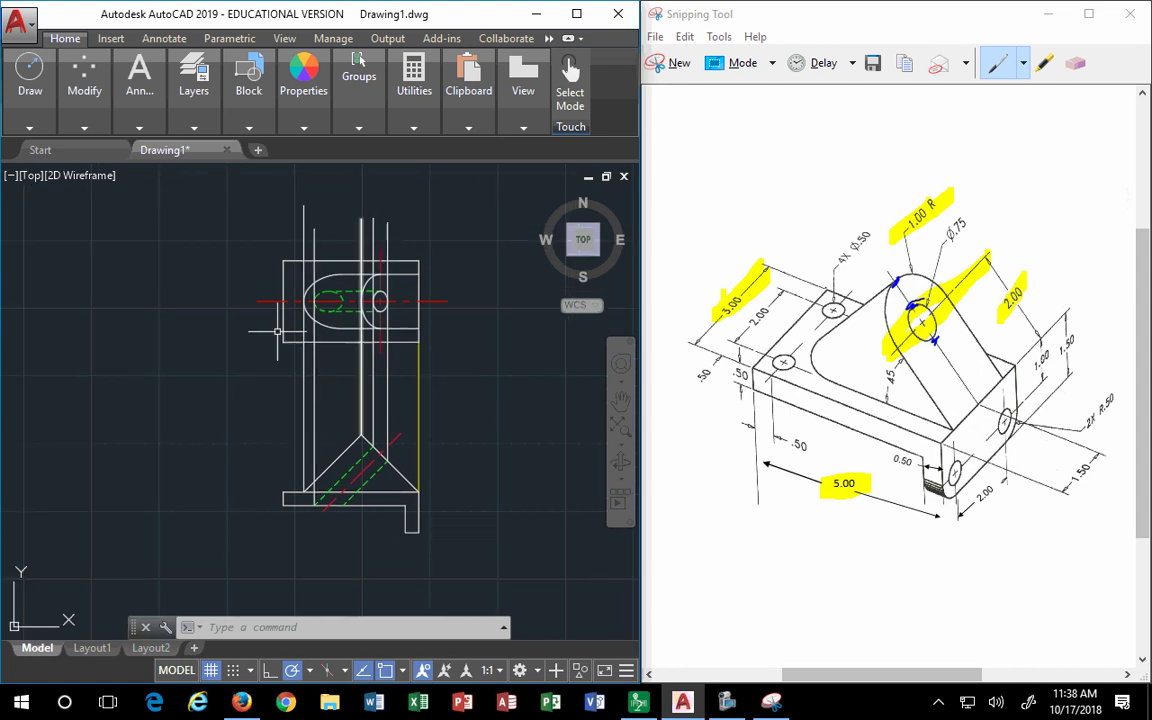
# Match the new vertical lines to a yellow projection line using a crossing window.
pyautogui.moveTo(304, 118)
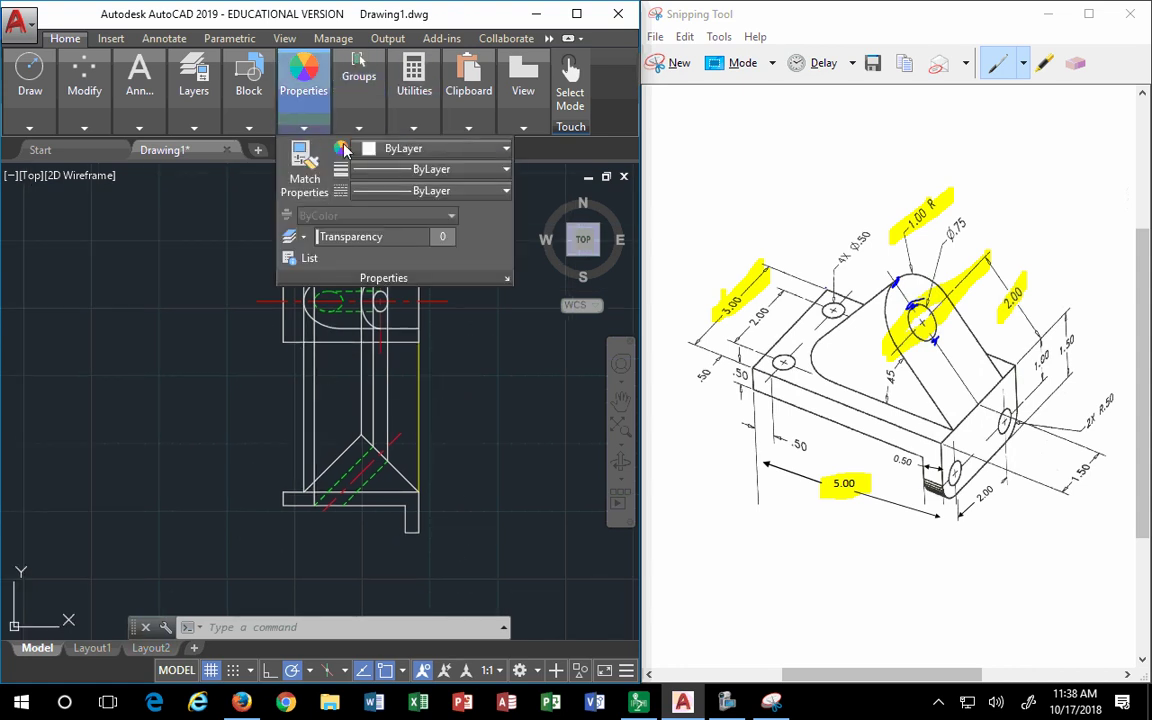
pyautogui.click(311, 174)
pyautogui.click(418, 386)
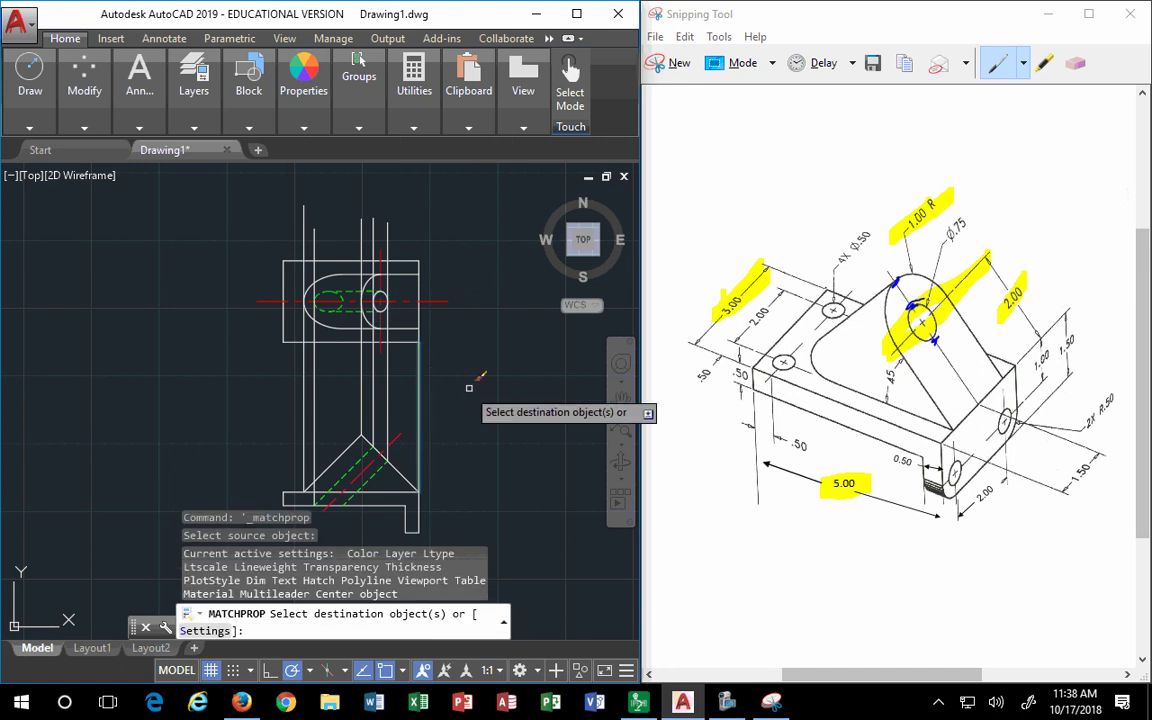
pyautogui.click(469, 374)
pyautogui.click(297, 386)
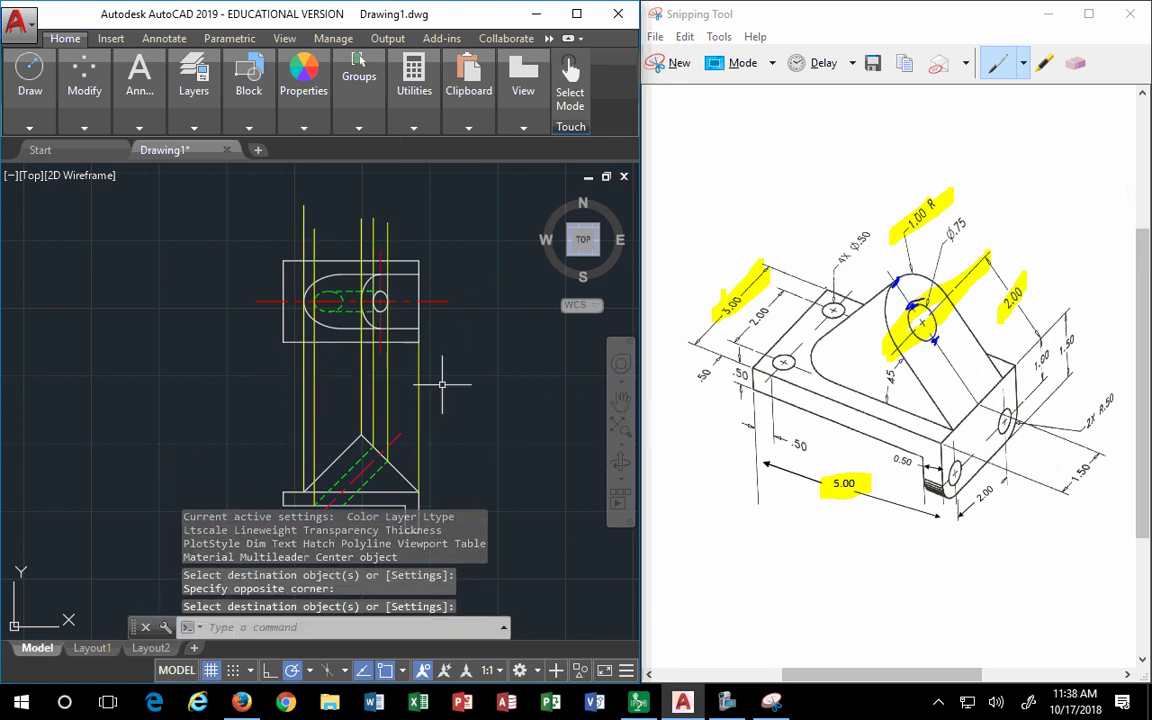
pyautogui.press('Escape')
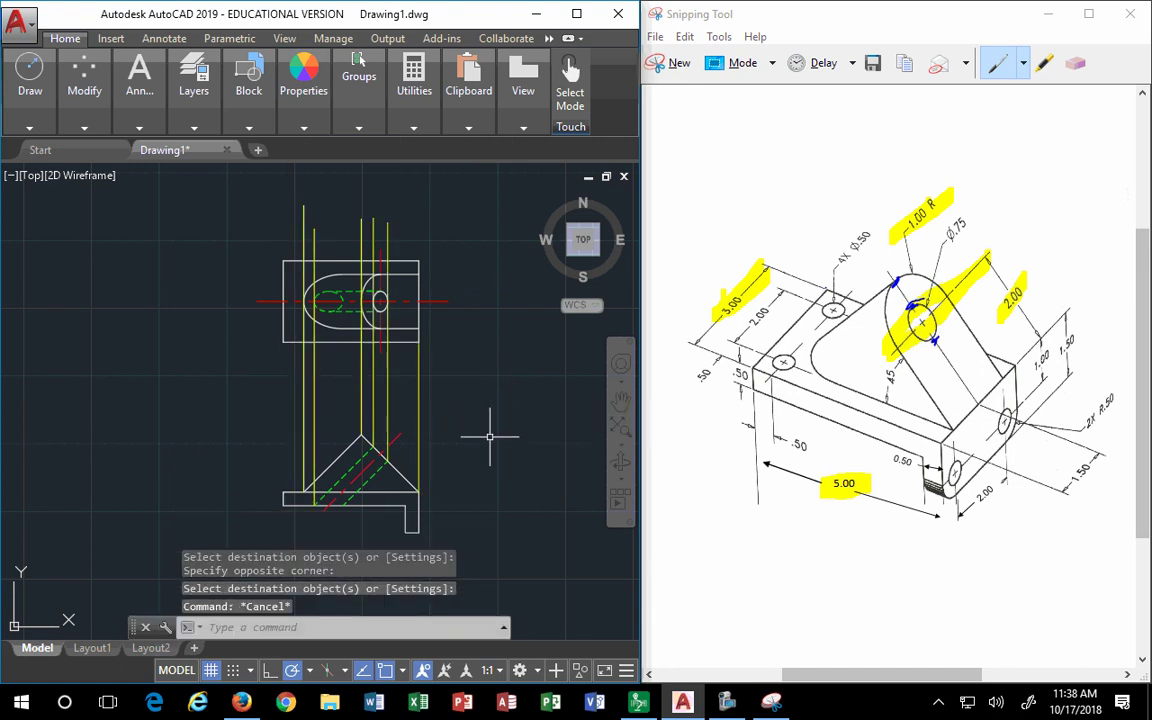
pyautogui.moveTo(482, 420); pyautogui.dragTo(460, 411, button='middle')
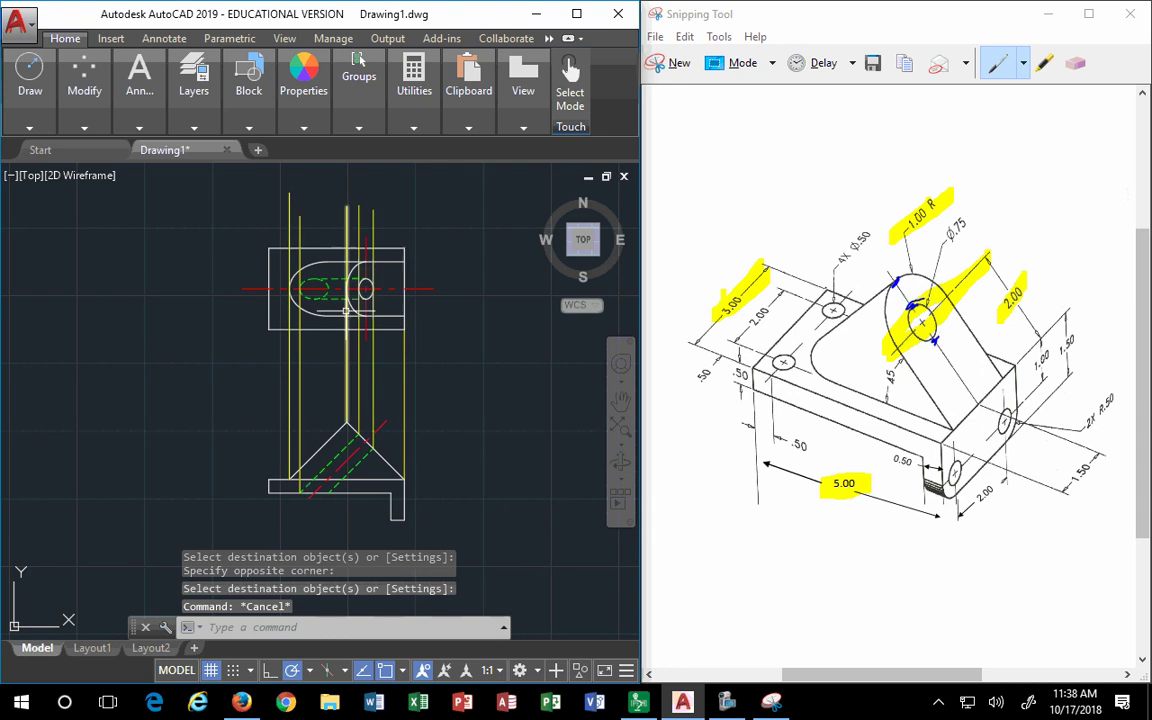